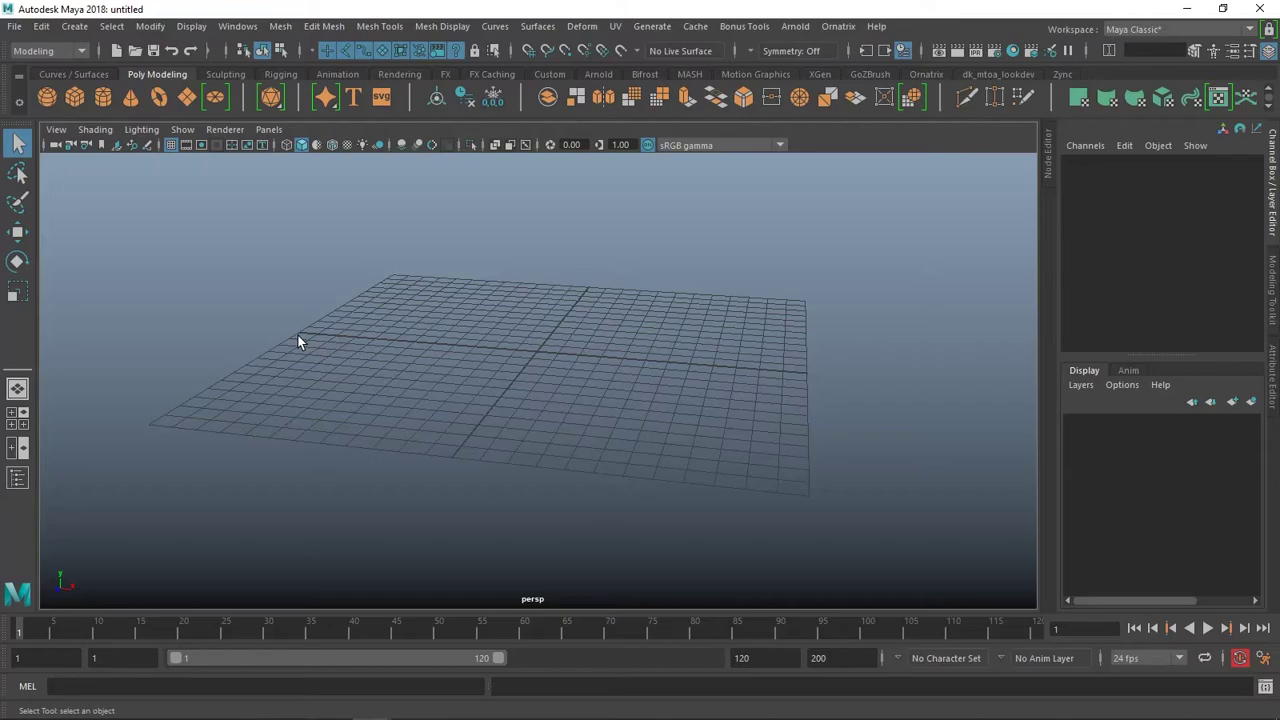
Create a polygon cube and try moving it along X, Y and Z, undoing and redoing the moves
{"action": "left_click", "coordinate": [75, 96]}
{"action": "key", "text": "e"}
{"action": "key", "text": "w"}
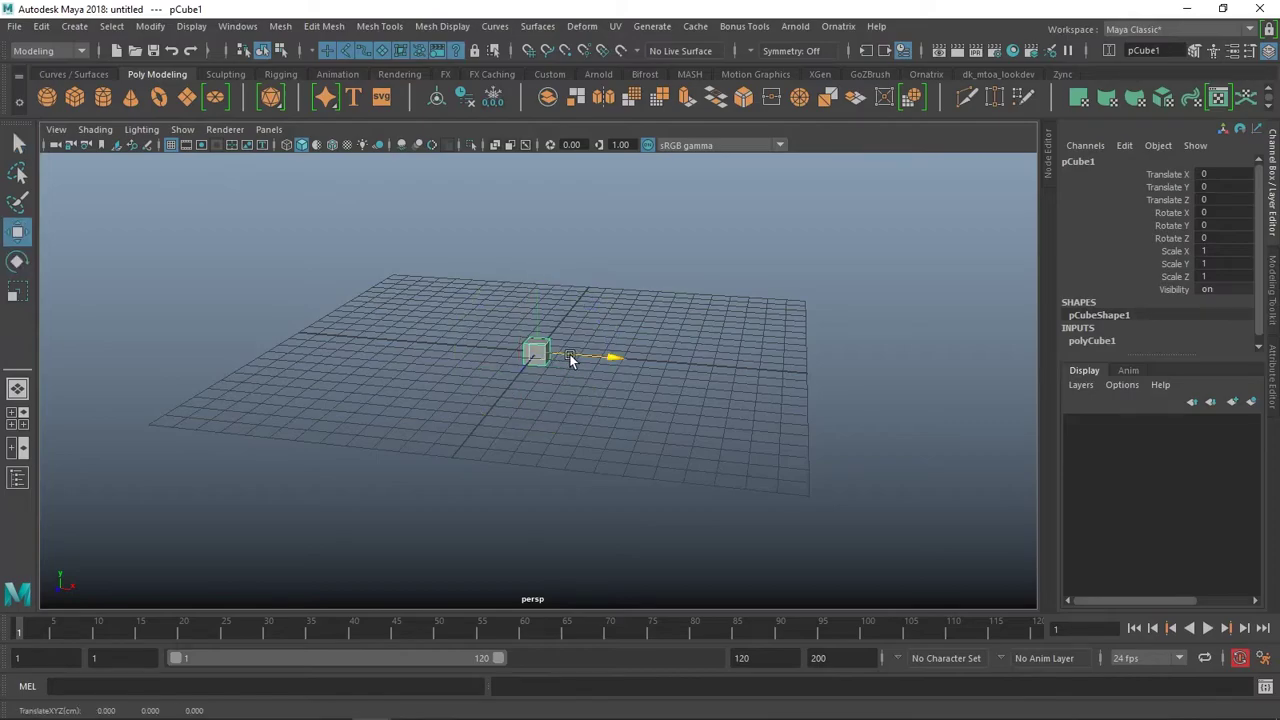
{"action": "left_click_drag", "start_coordinate": [614, 358], "coordinate": [657, 360]}
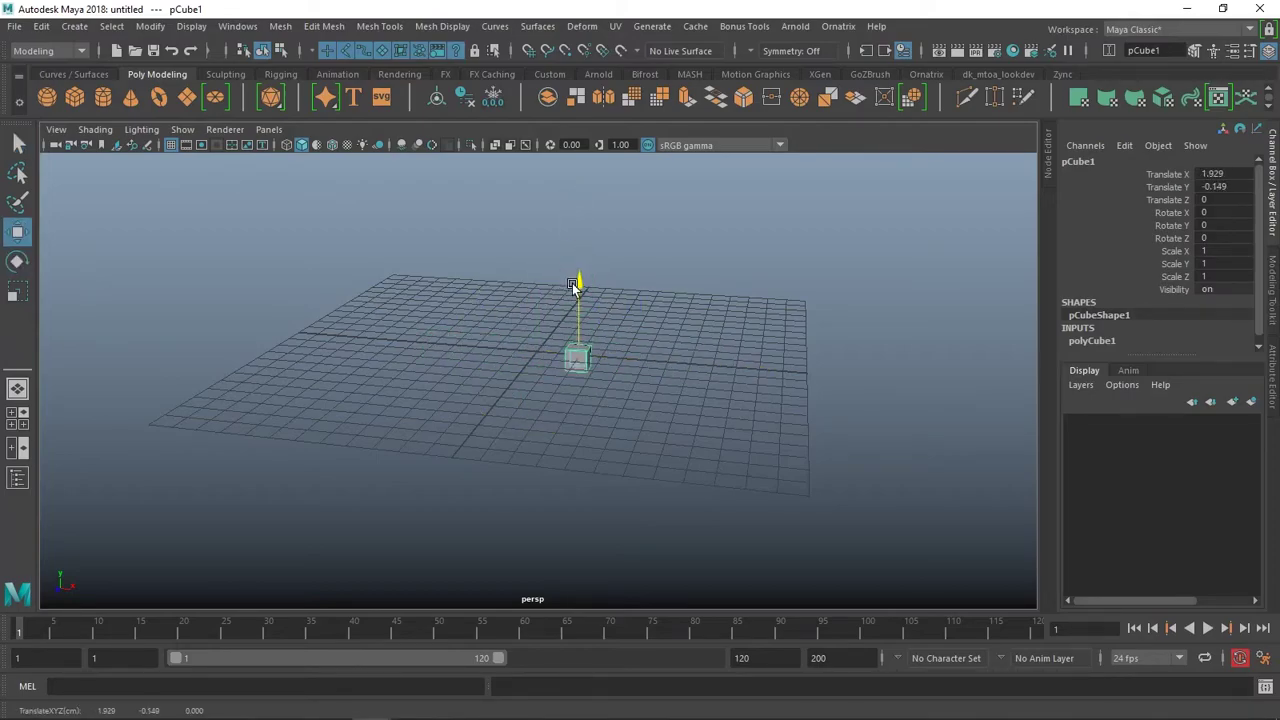
{"action": "left_click_drag", "start_coordinate": [570, 286], "coordinate": [575, 200]}
{"action": "key", "text": "ctrl+z"}
{"action": "left_click_drag", "start_coordinate": [568, 365], "coordinate": [600, 326]}
{"action": "key", "text": "ctrl+z"}
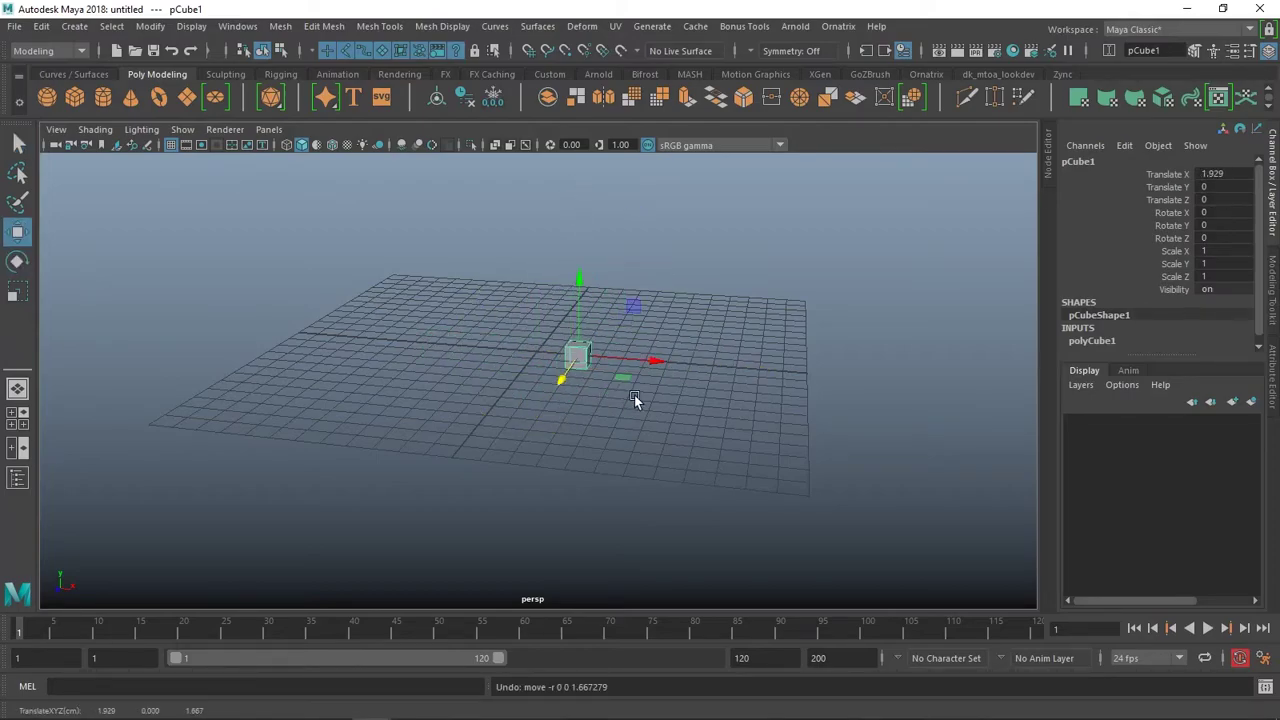
{"action": "key", "text": "ctrl+z"}
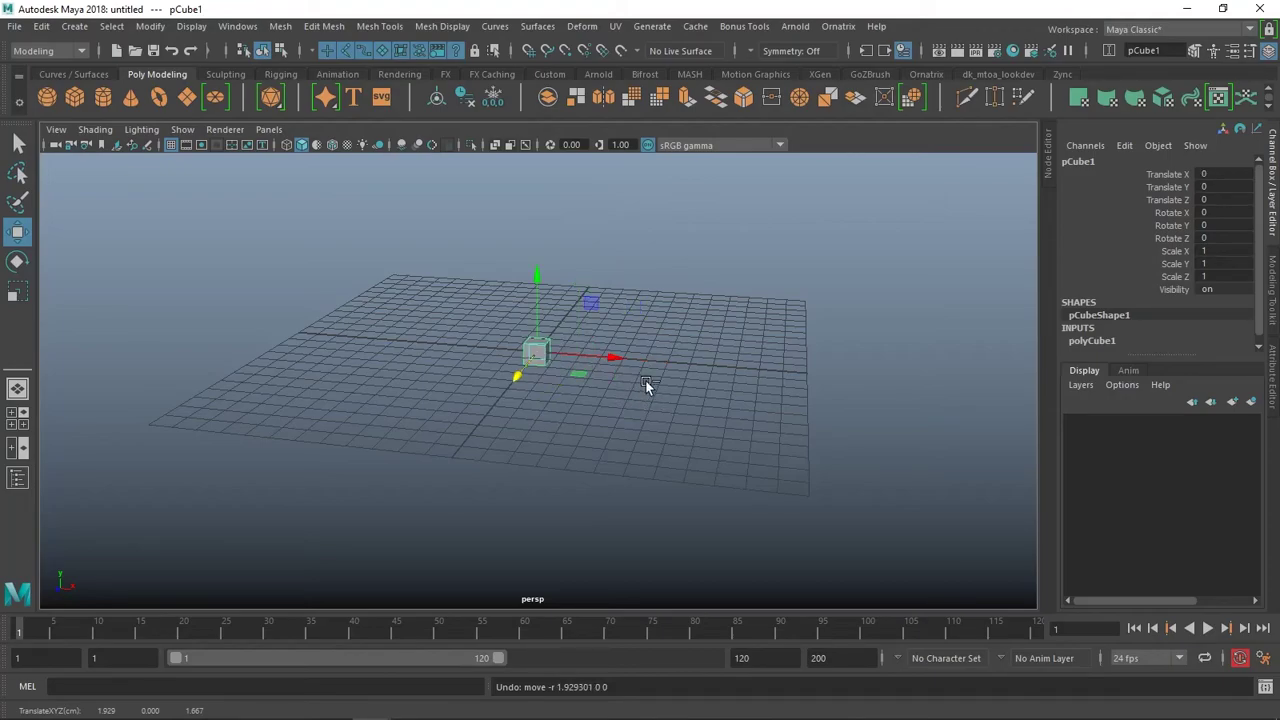
{"action": "key", "text": "shift+z"}
{"action": "key", "text": "shift+z"}
{"action": "key", "text": "shift+z"}
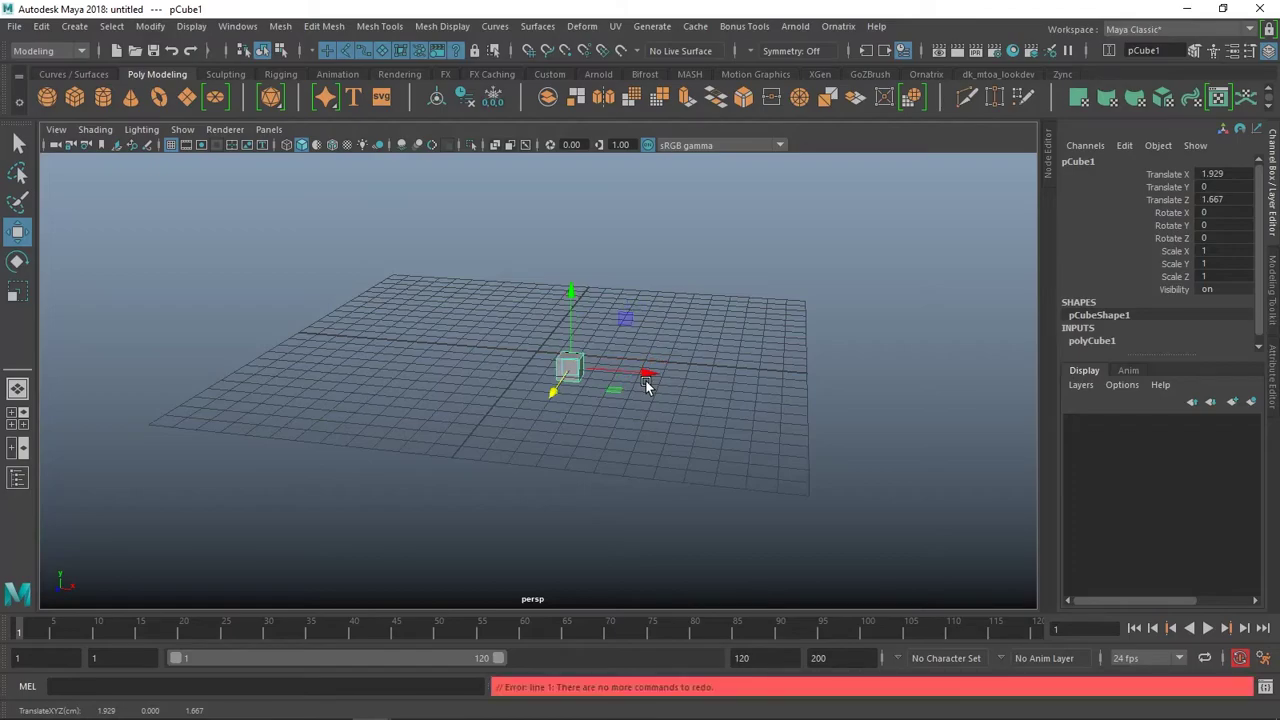
Rotate and scale the cube, undo both changes, then delete it
{"action": "key", "text": "e"}
{"action": "left_click_drag", "start_coordinate": [600, 357], "coordinate": [582, 262]}
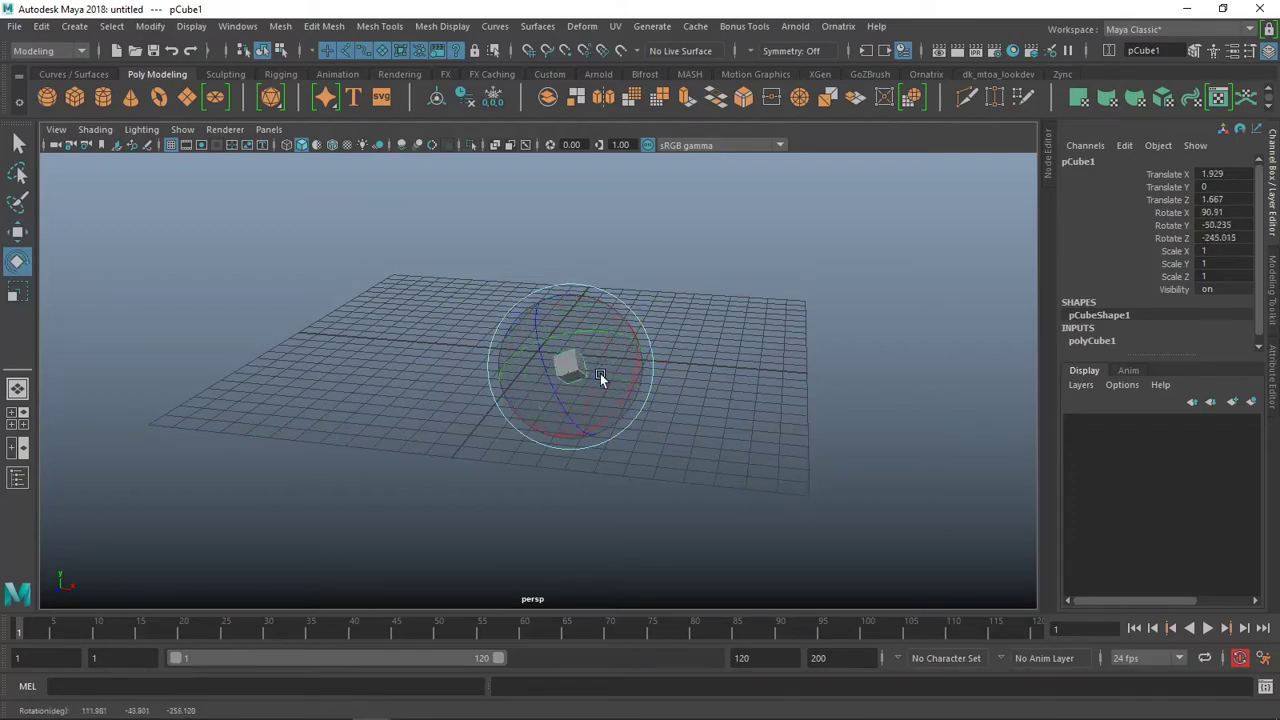
{"action": "key", "text": "ctrl+z"}
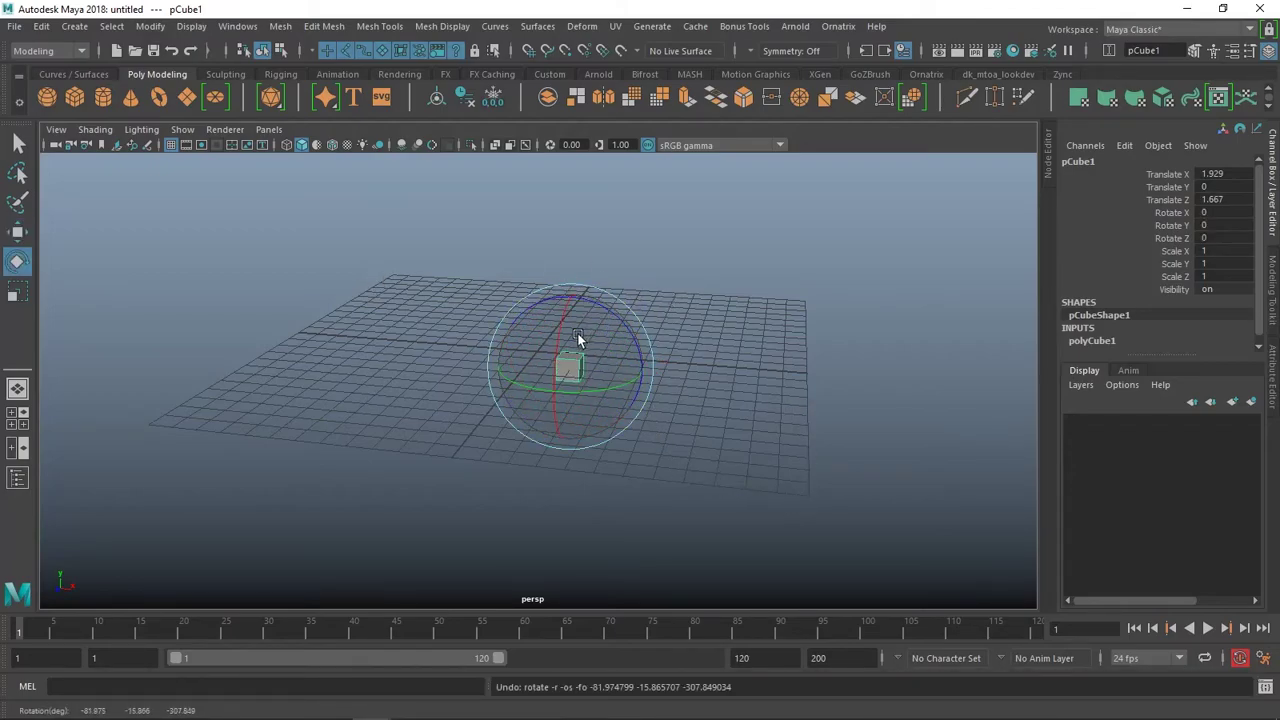
{"action": "key", "text": "r"}
{"action": "left_click_drag", "start_coordinate": [578, 362], "coordinate": [737, 397]}
{"action": "key", "text": "ctrl+z"}
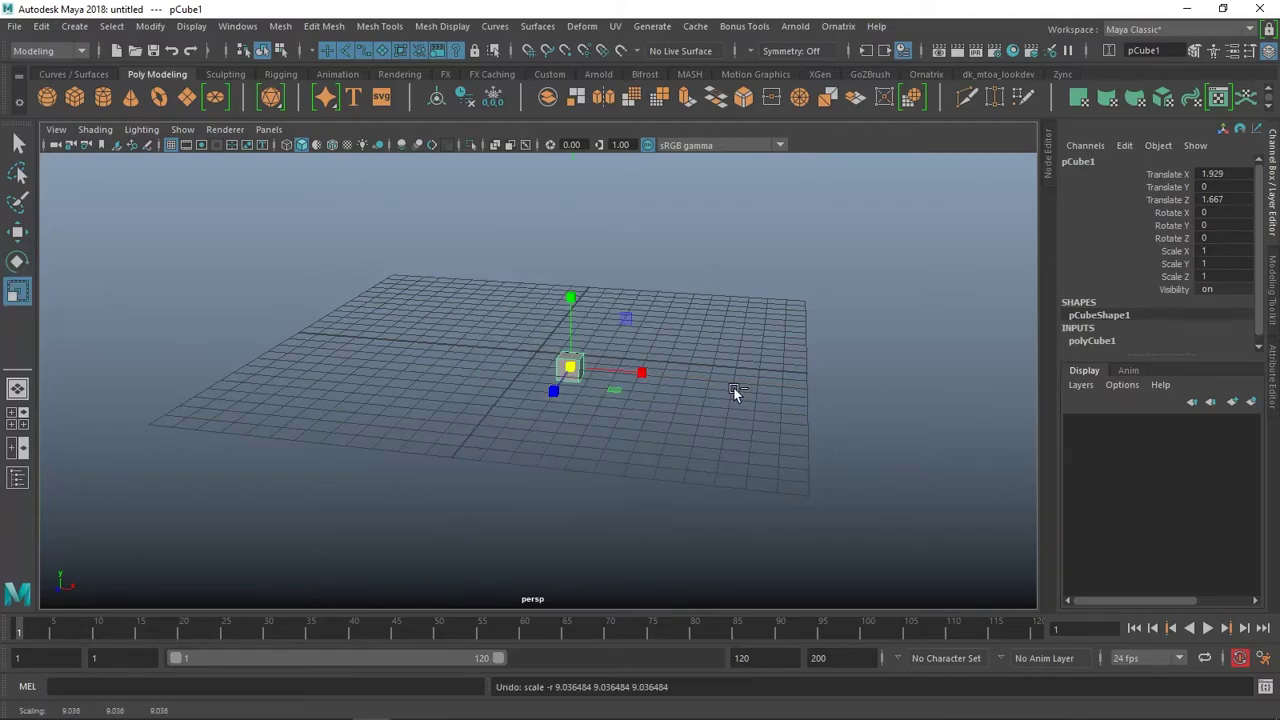
{"action": "key", "text": "ctrl+z"}
{"action": "key", "text": "Delete"}
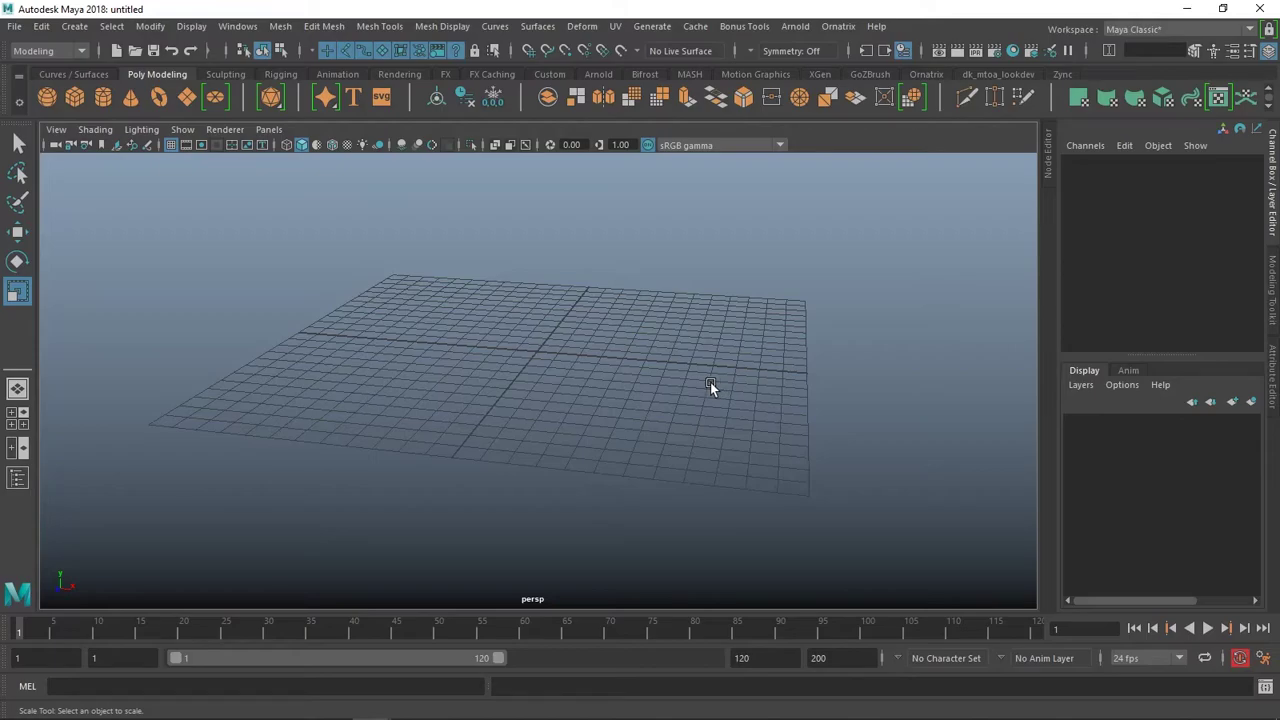
Create another cube, scale it to 5.161, try its selection modes, then delete it
{"action": "right_click", "coordinate": [558, 361]}
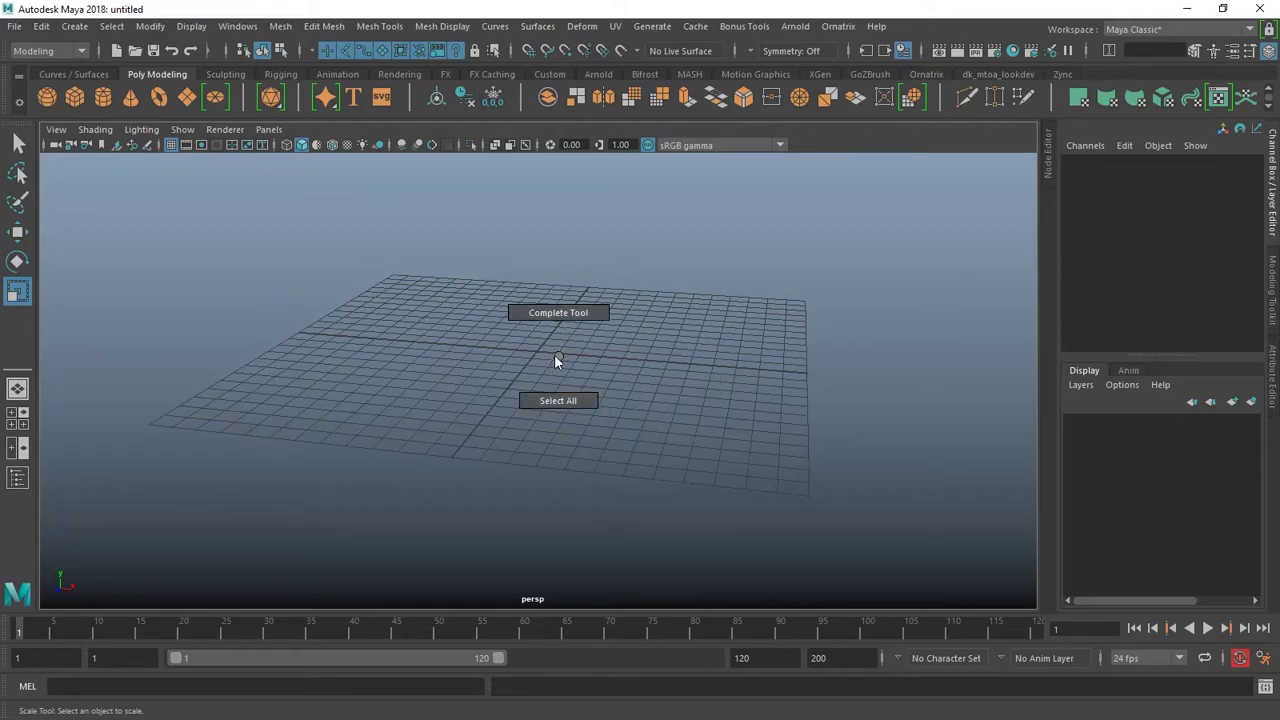
{"action": "left_click", "coordinate": [75, 96]}
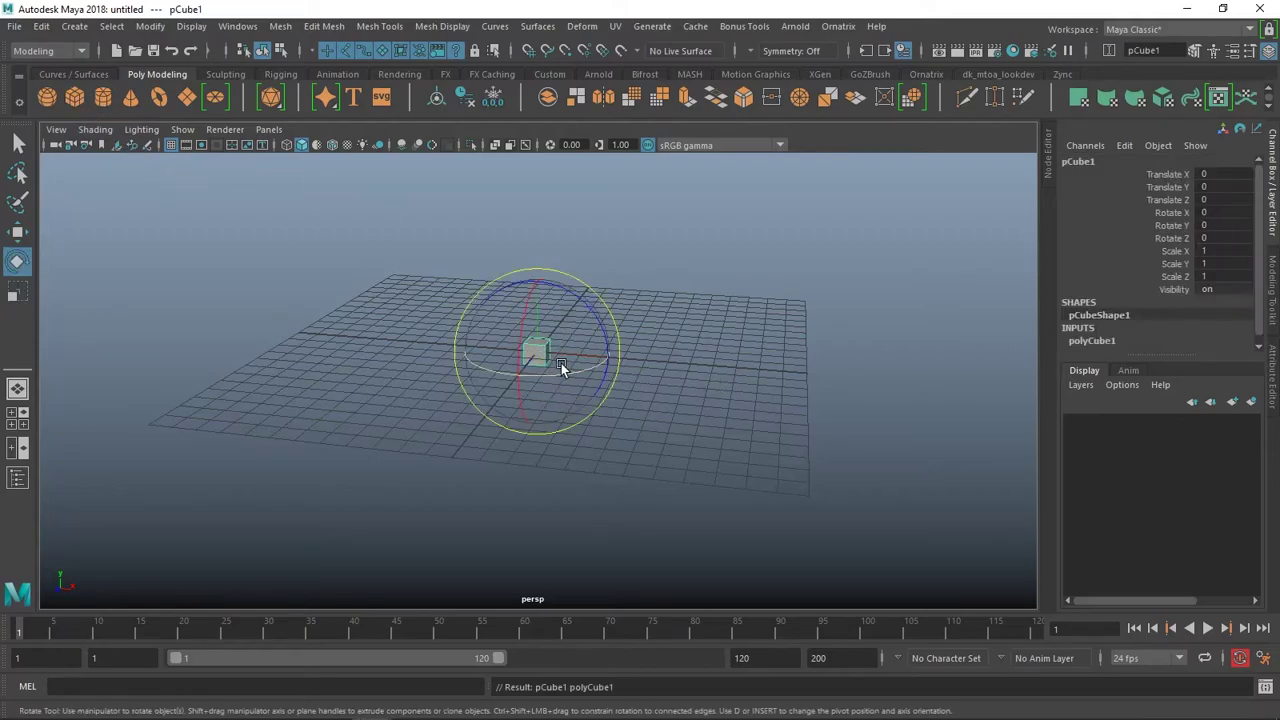
{"action": "left_click_drag", "start_coordinate": [538, 352], "coordinate": [634, 400]}
{"action": "right_click_drag", "start_coordinate": [582, 263], "coordinate": [588, 288]}
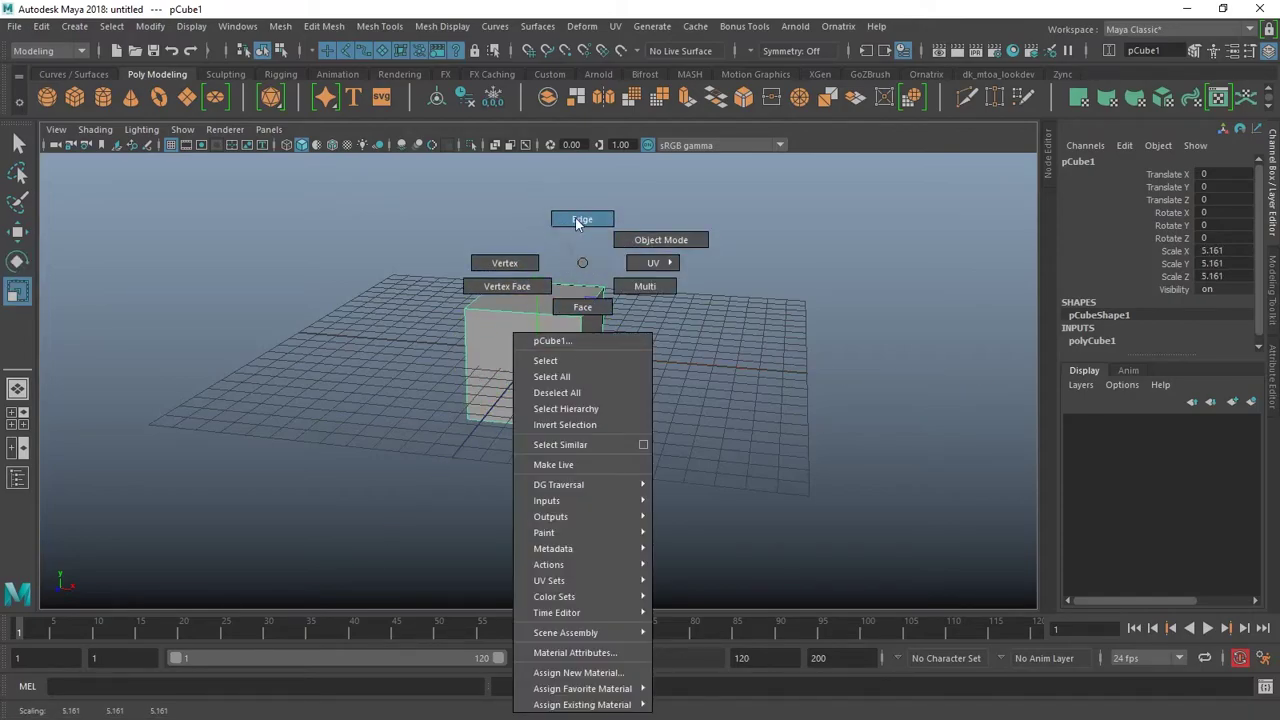
{"action": "left_click", "coordinate": [551, 263]}
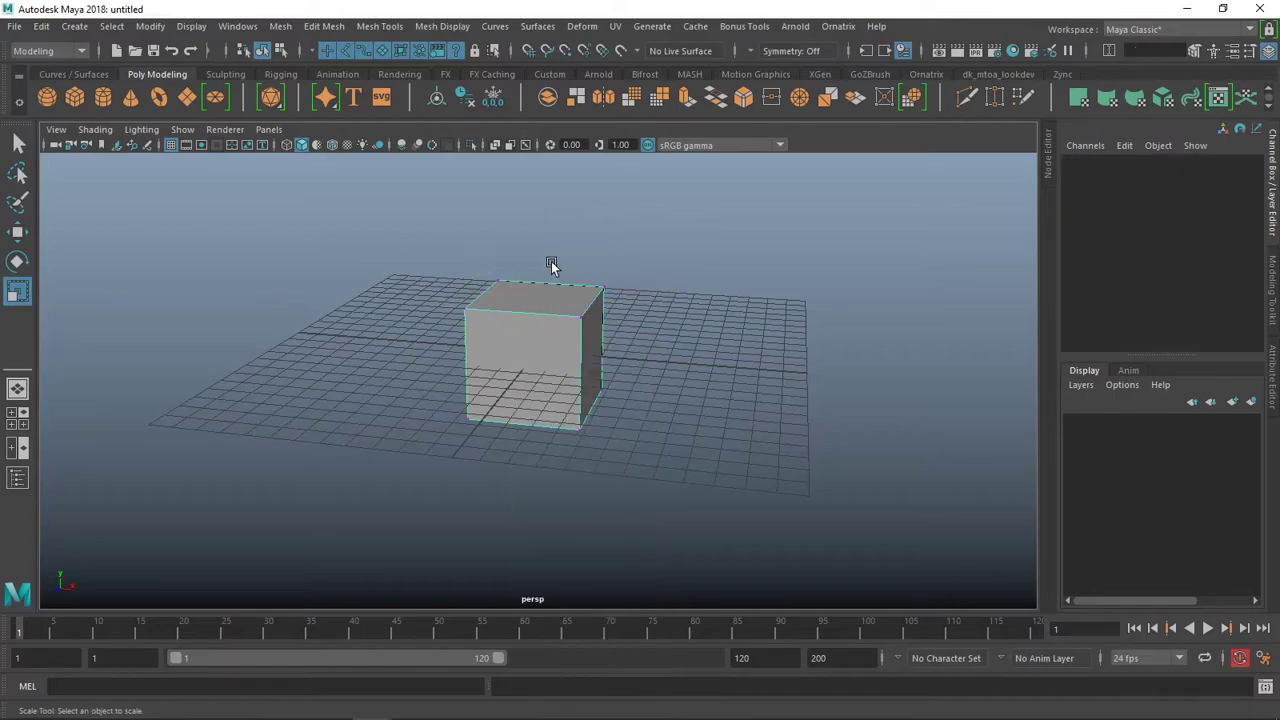
{"action": "right_click_drag", "start_coordinate": [555, 263], "coordinate": [555, 307]}
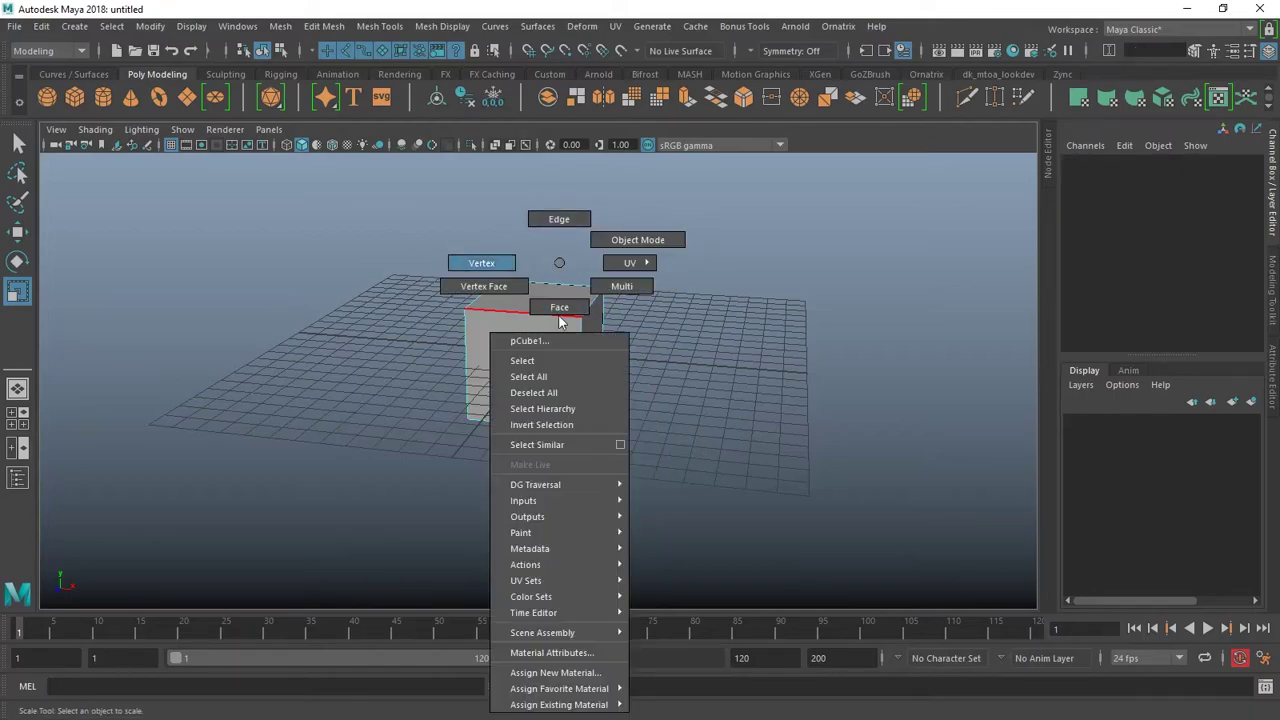
{"action": "right_click_drag", "start_coordinate": [553, 263], "coordinate": [616, 239]}
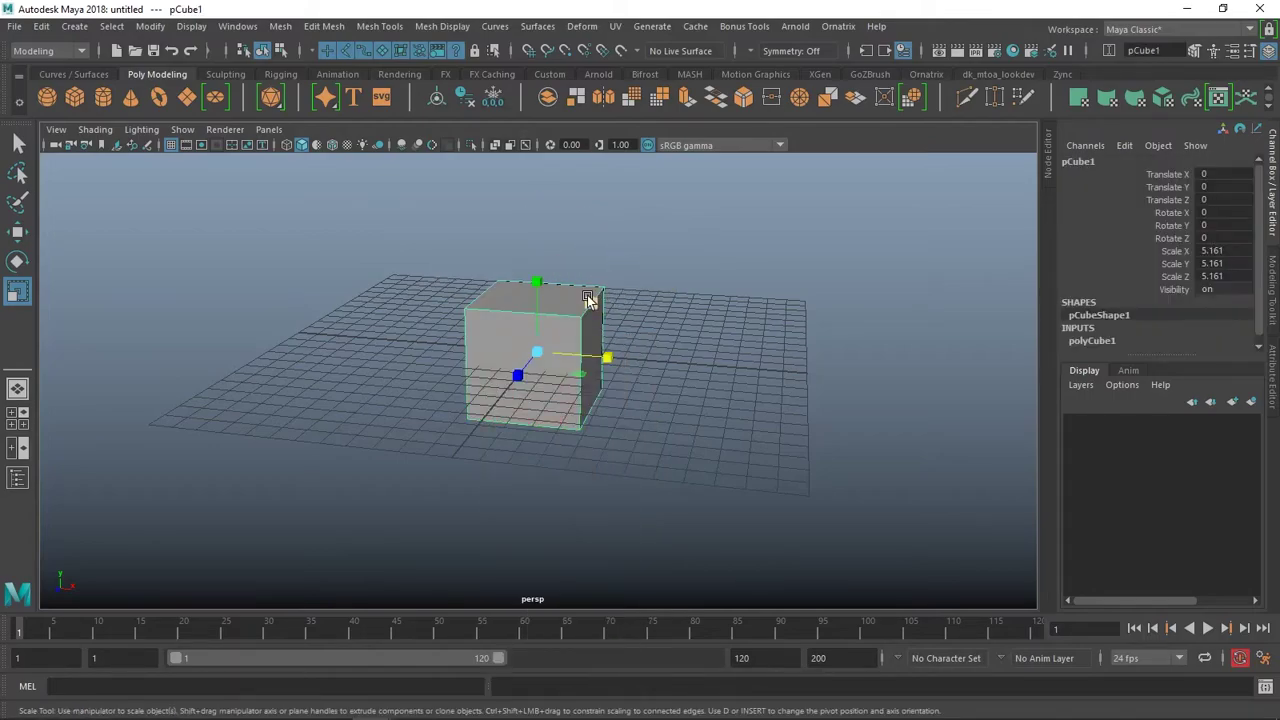
{"action": "right_click_drag", "start_coordinate": [549, 312], "coordinate": [622, 245]}
{"action": "key", "text": "Delete"}
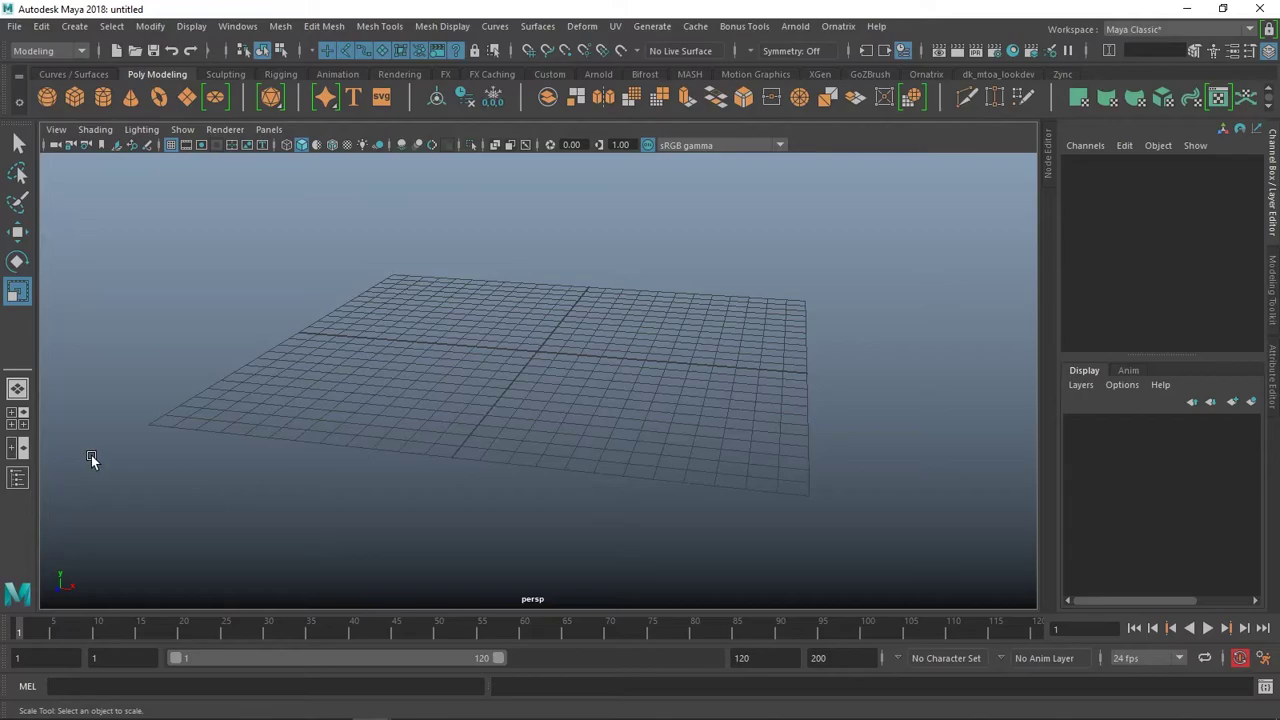
Show the Outliner with the four default cameras and sets, and browse its Display options
{"action": "left_click", "coordinate": [17, 479]}
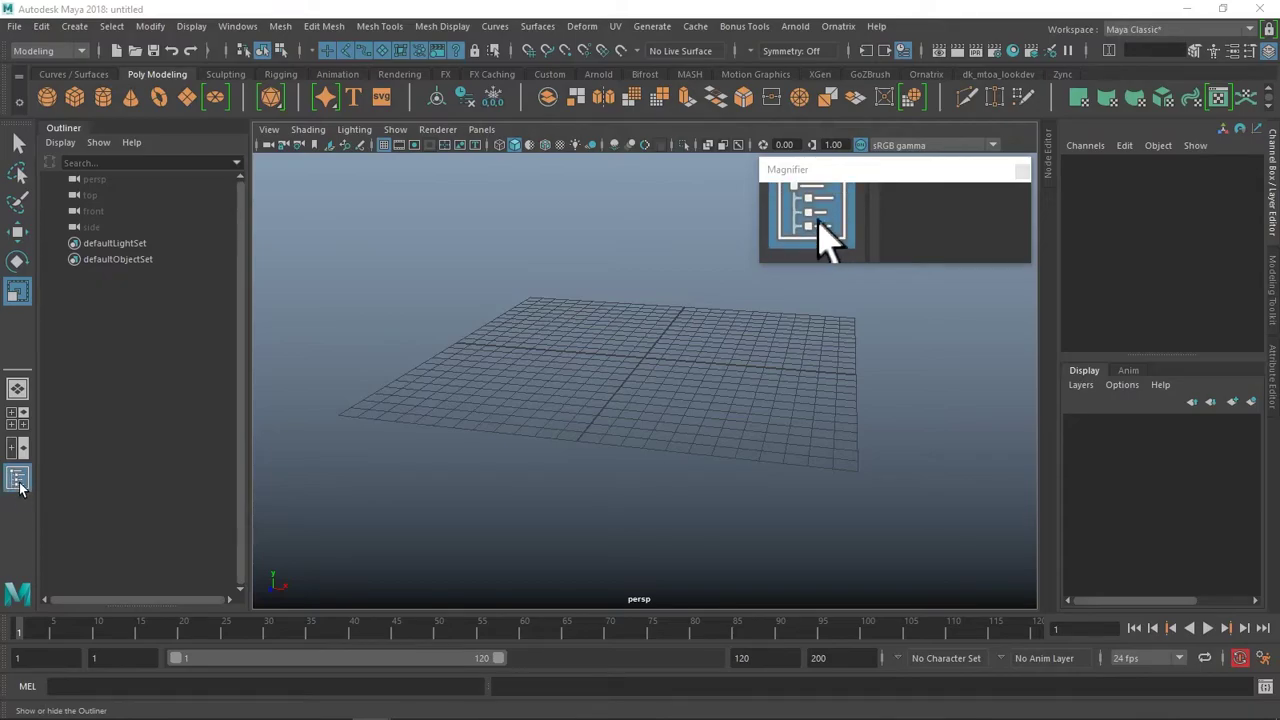
{"action": "left_click", "coordinate": [17, 479]}
{"action": "left_click", "coordinate": [17, 479]}
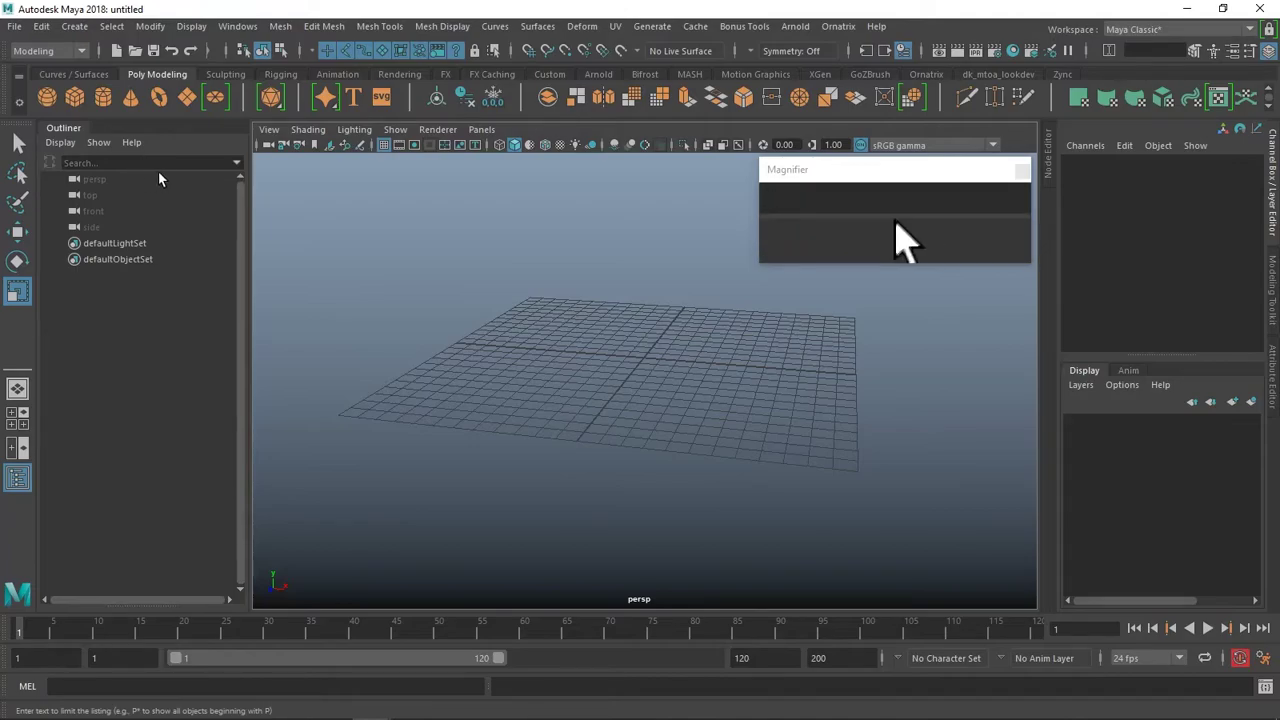
{"action": "mouse_move", "coordinate": [63, 128]}
{"action": "left_mouse_down"}
{"action": "mouse_move", "coordinate": [284, 174]}
{"action": "mouse_move", "coordinate": [152, 113]}
{"action": "mouse_move", "coordinate": [37, 310]}
{"action": "left_mouse_up"}
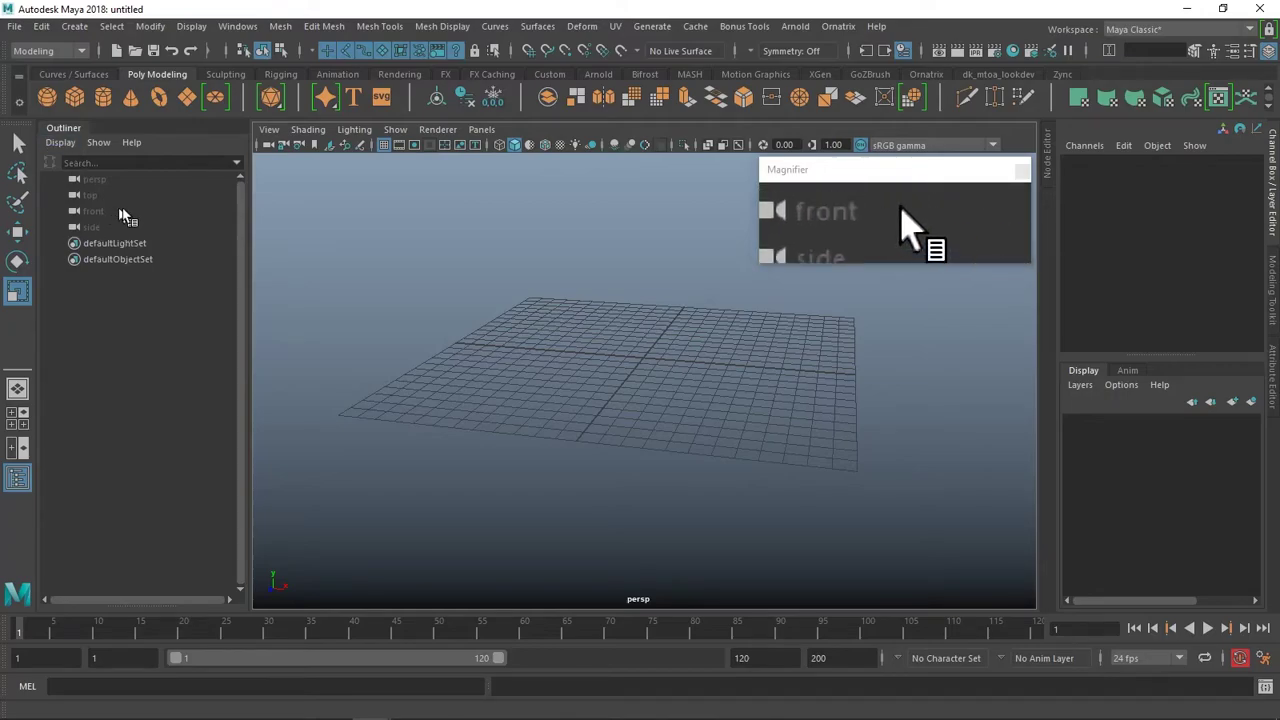
{"action": "left_click", "coordinate": [60, 143]}
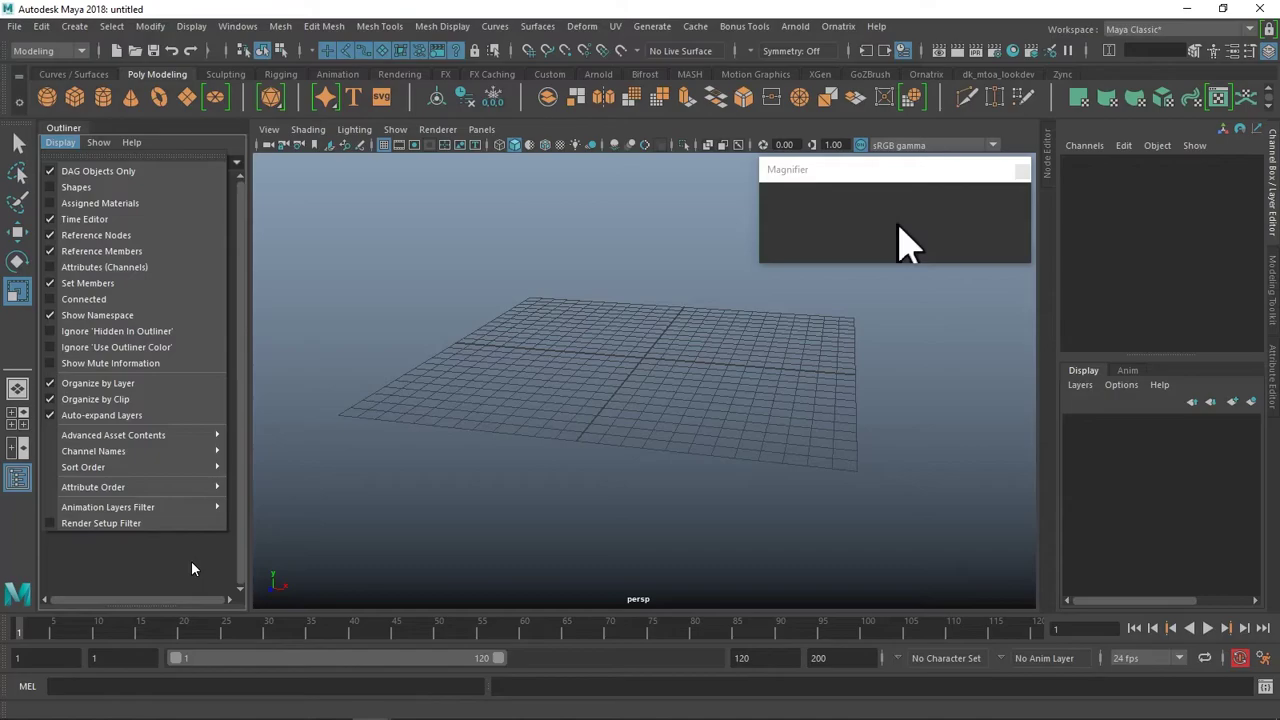
{"action": "left_click", "coordinate": [193, 569]}
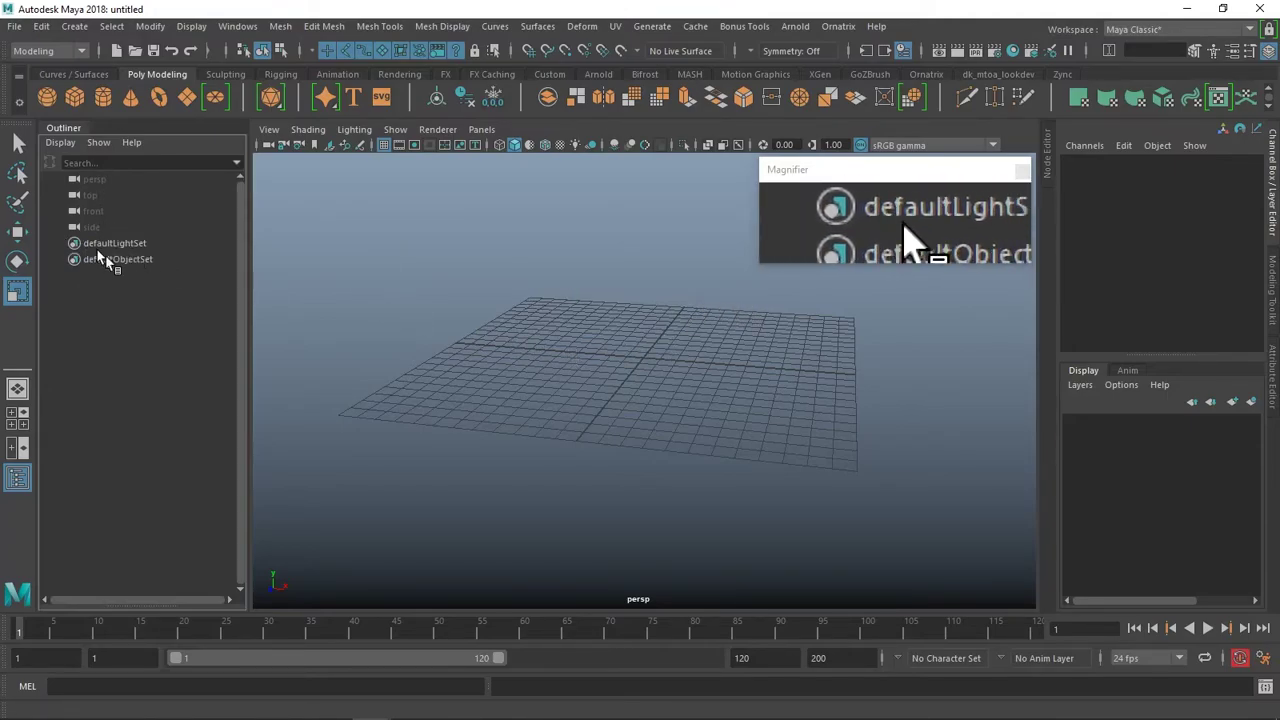
{"action": "mouse_move", "coordinate": [614, 386]}
{"action": "left_mouse_down", "text": "alt"}
{"action": "mouse_move", "coordinate": [591, 357]}
{"action": "mouse_move", "coordinate": [634, 366]}
{"action": "left_mouse_up", "text": "alt"}
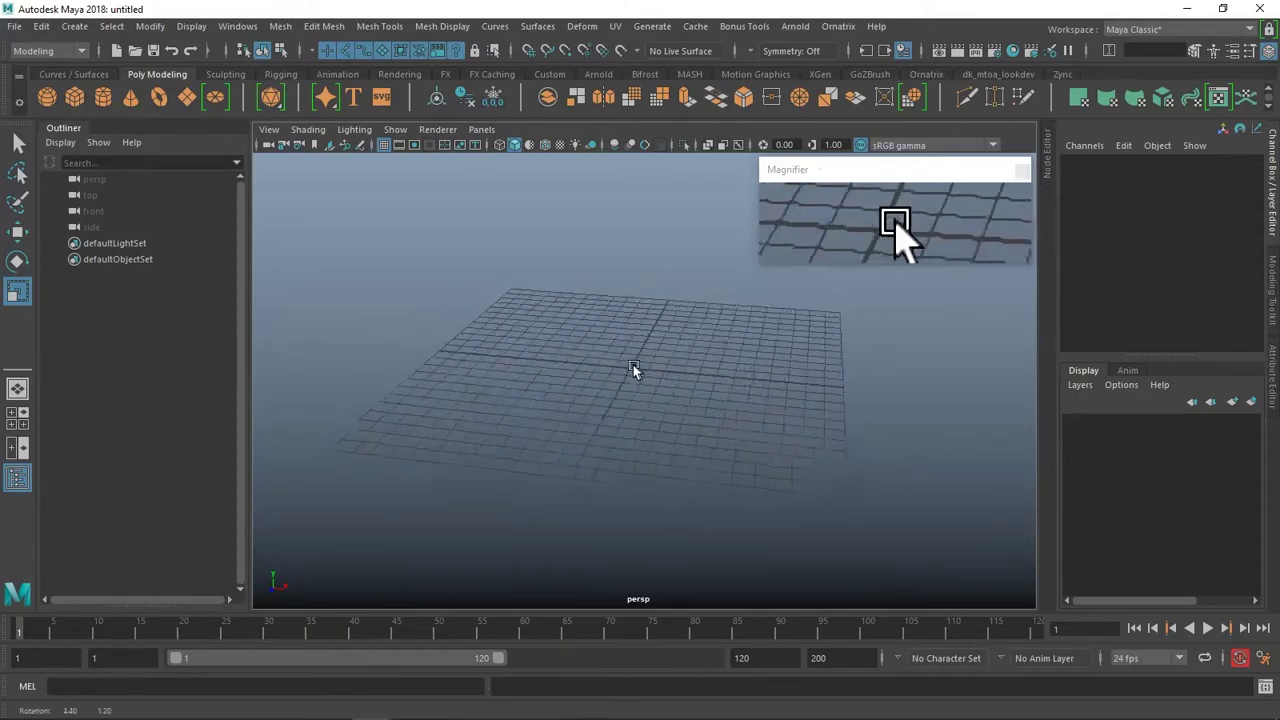
Create a polygon cube scaled to 4.22 and duplicate it in a row along X
{"action": "left_click", "coordinate": [77, 92]}
{"action": "left_click_drag", "start_coordinate": [629, 366], "coordinate": [680, 403]}
{"action": "key", "text": "w"}
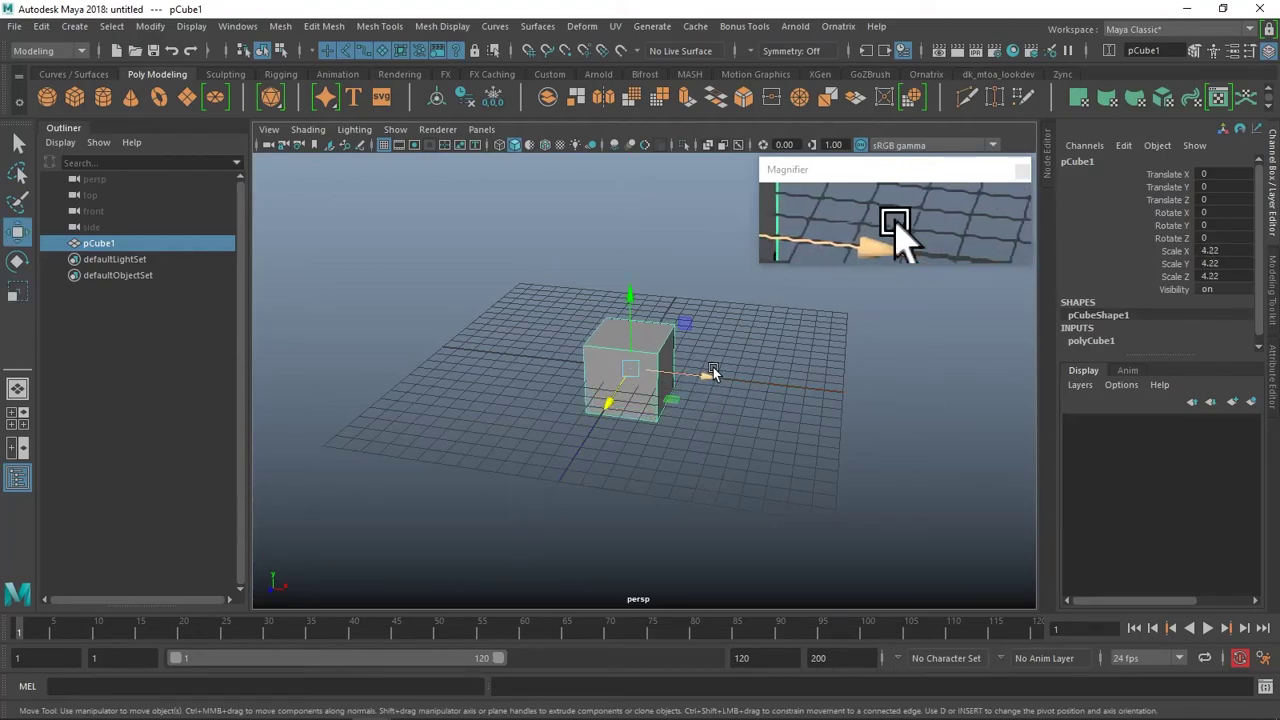
{"action": "mouse_move", "coordinate": [712, 373]}
{"action": "left_mouse_down", "text": "shift"}
{"action": "mouse_move", "coordinate": [726, 390]}
{"action": "mouse_move", "coordinate": [704, 390]}
{"action": "mouse_move", "coordinate": [808, 390]}
{"action": "left_mouse_up", "text": "shift"}
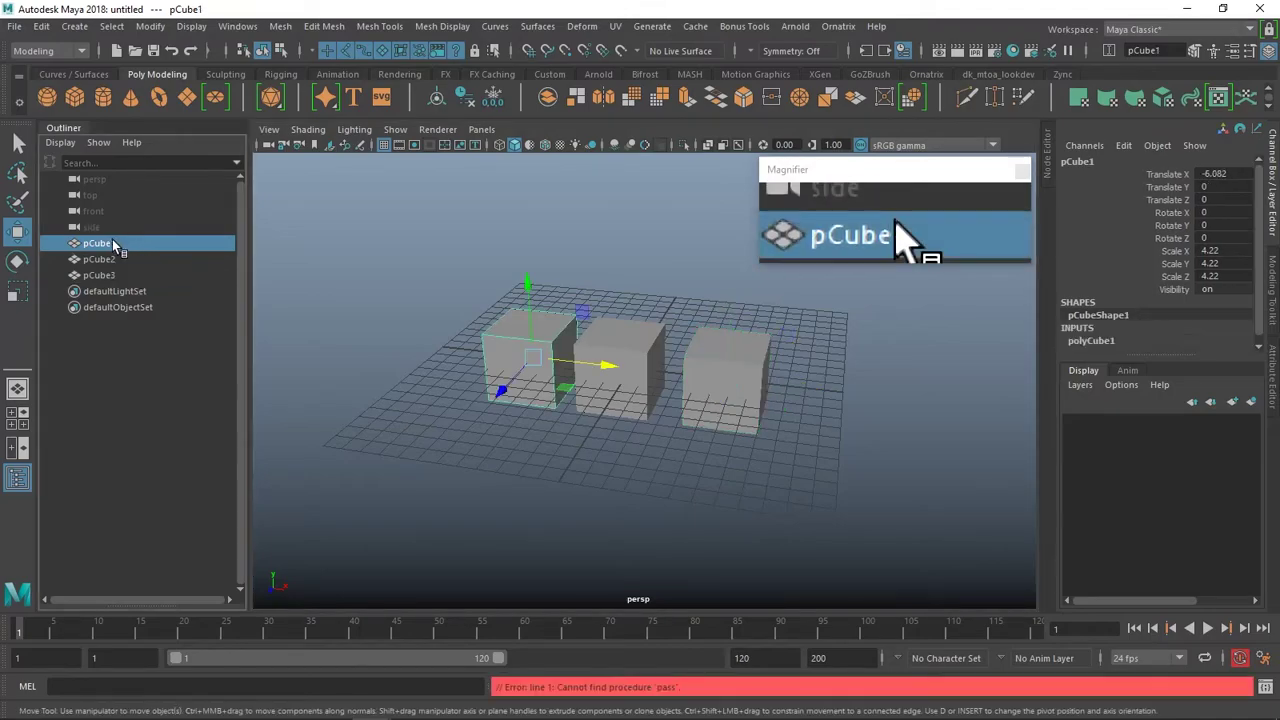
Select pCube1, pCube2 and pCube3 in turn in the Outliner and viewport
{"action": "left_click", "coordinate": [115, 243]}
{"action": "left_click", "coordinate": [117, 261]}
{"action": "left_click", "coordinate": [117, 245]}
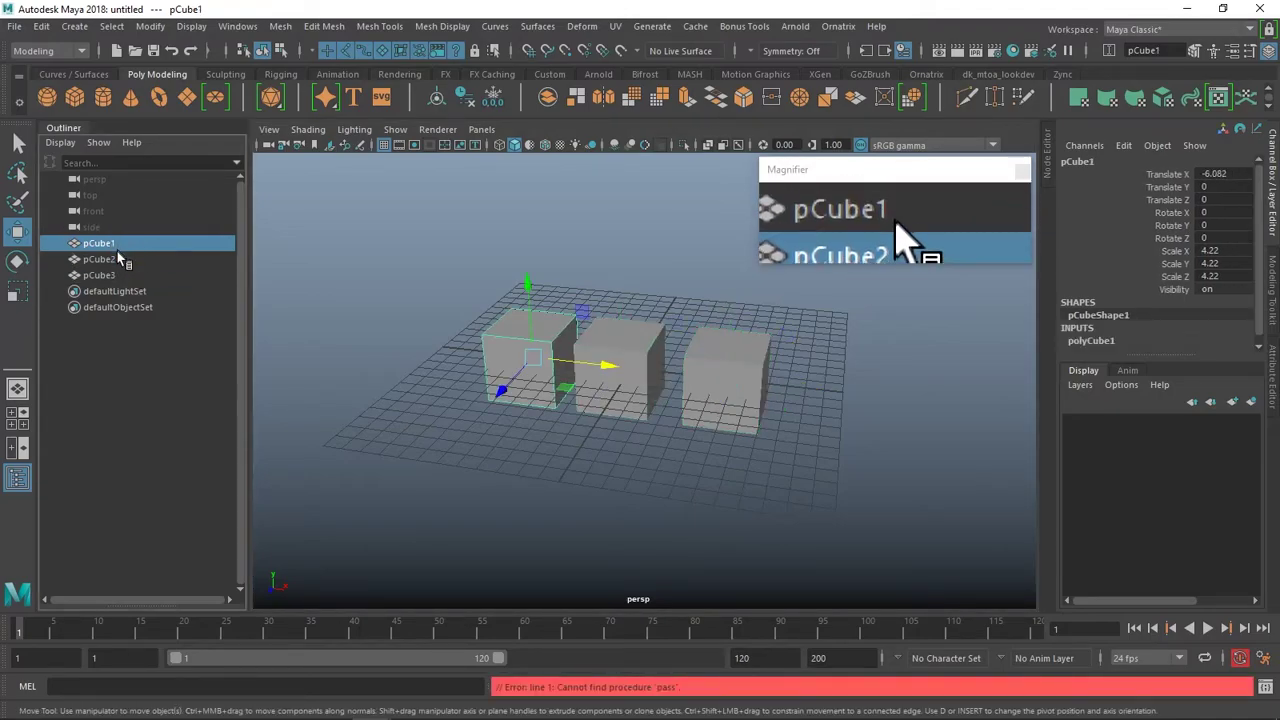
{"action": "left_click", "coordinate": [117, 261]}
{"action": "left_click", "coordinate": [562, 372]}
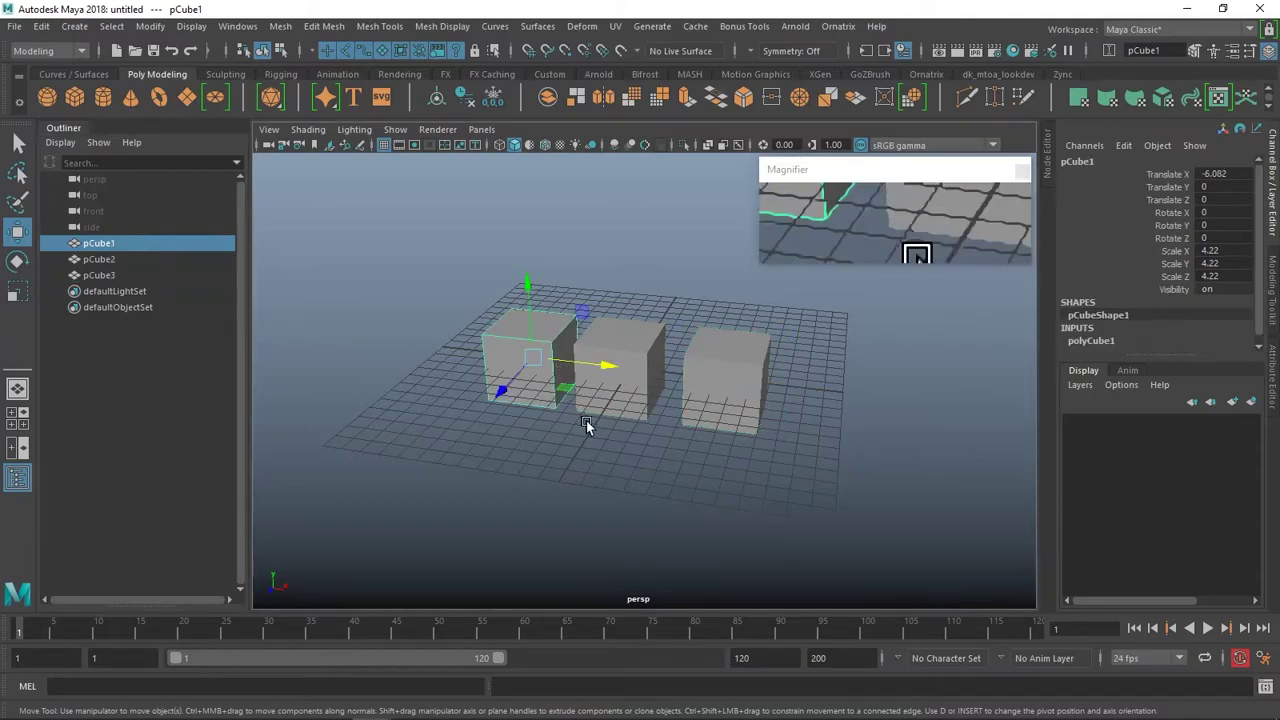
{"action": "left_click", "coordinate": [760, 405]}
{"action": "left_click", "coordinate": [700, 440]}
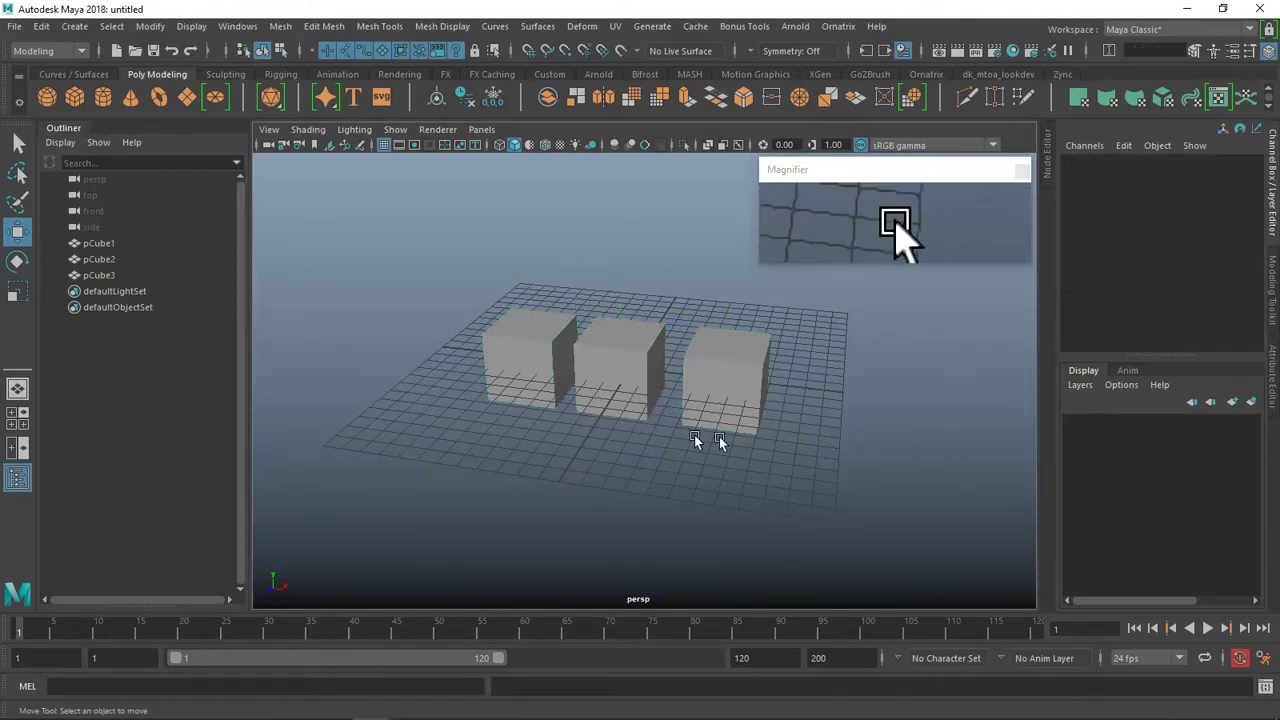
{"action": "left_click", "coordinate": [97, 250]}
{"action": "left_click", "coordinate": [100, 260]}
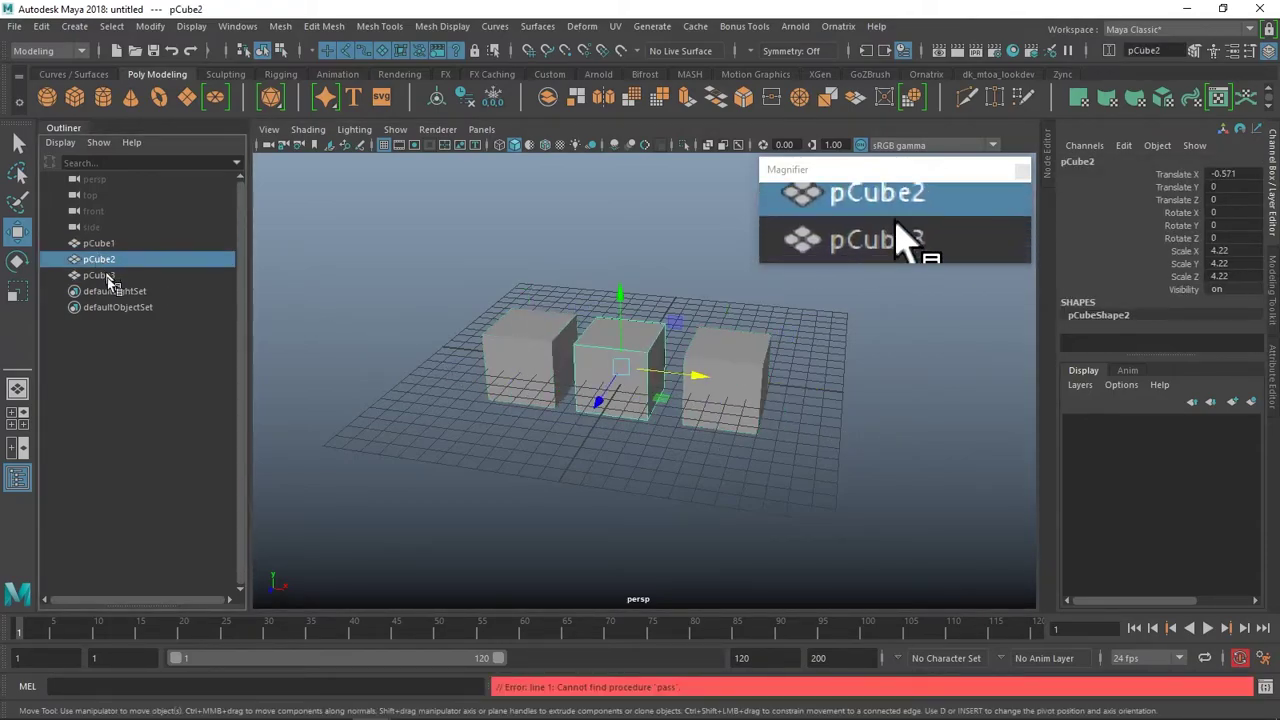
{"action": "left_click", "coordinate": [106, 276]}
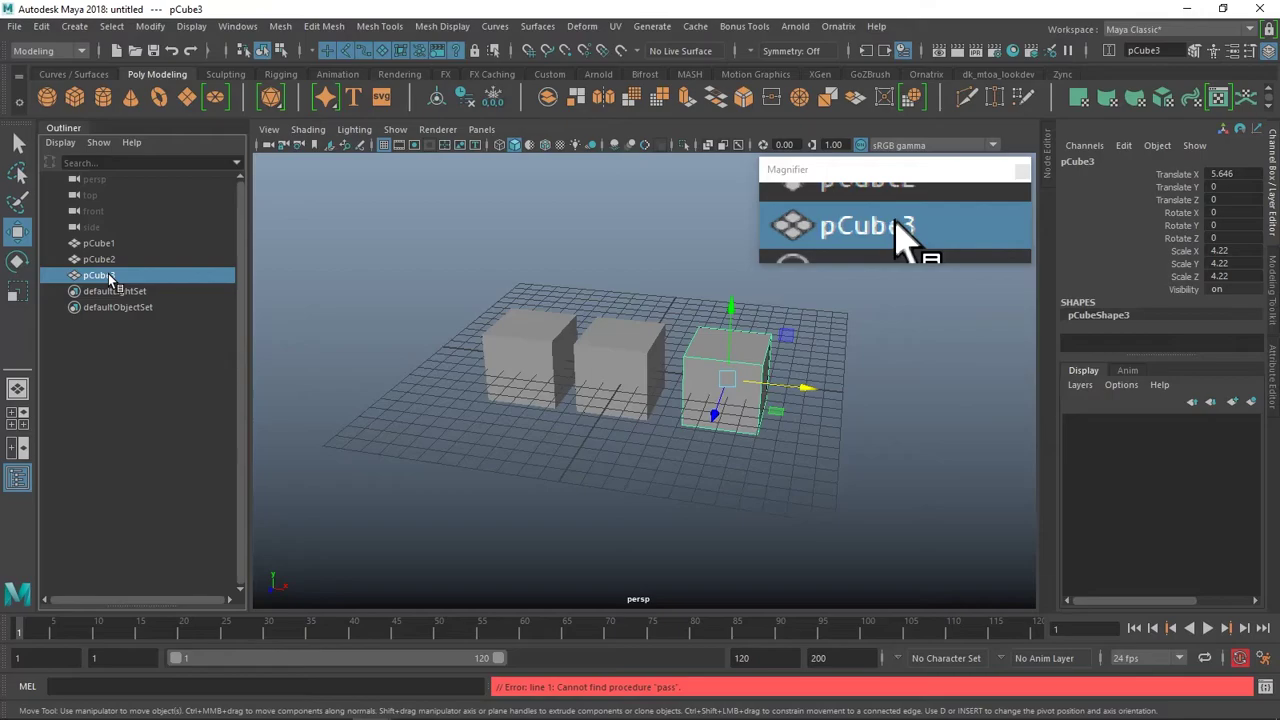
Duplicate the cube into pCube4–pCube13 and move one copy to the front of the grid
{"action": "key", "text": "ctrl+d"}
{"action": "key", "text": "ctrl+d"}
{"action": "key", "text": "ctrl+d"}
{"action": "key", "text": "ctrl+d"}
{"action": "key", "text": "ctrl+d"}
{"action": "key", "text": "ctrl+d"}
{"action": "key", "text": "ctrl+d"}
{"action": "key", "text": "ctrl+d"}
{"action": "key", "text": "ctrl+d"}
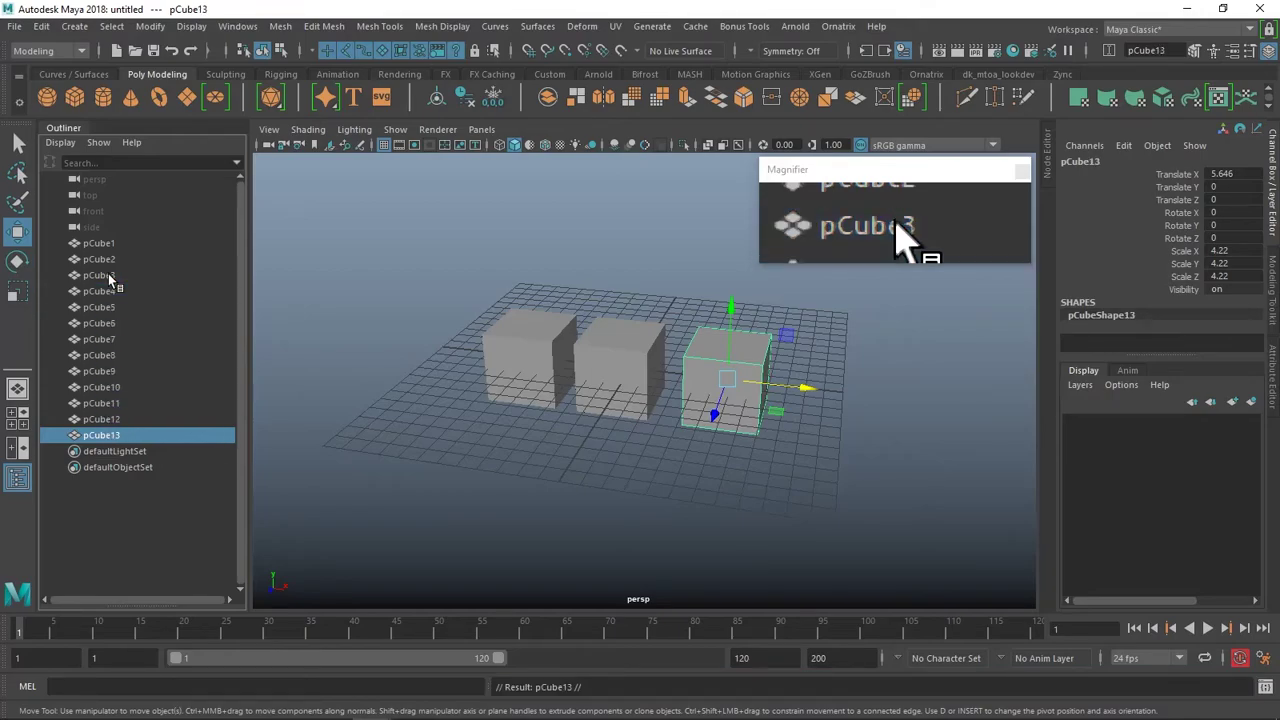
{"action": "left_click_drag", "start_coordinate": [714, 414], "coordinate": [680, 530]}
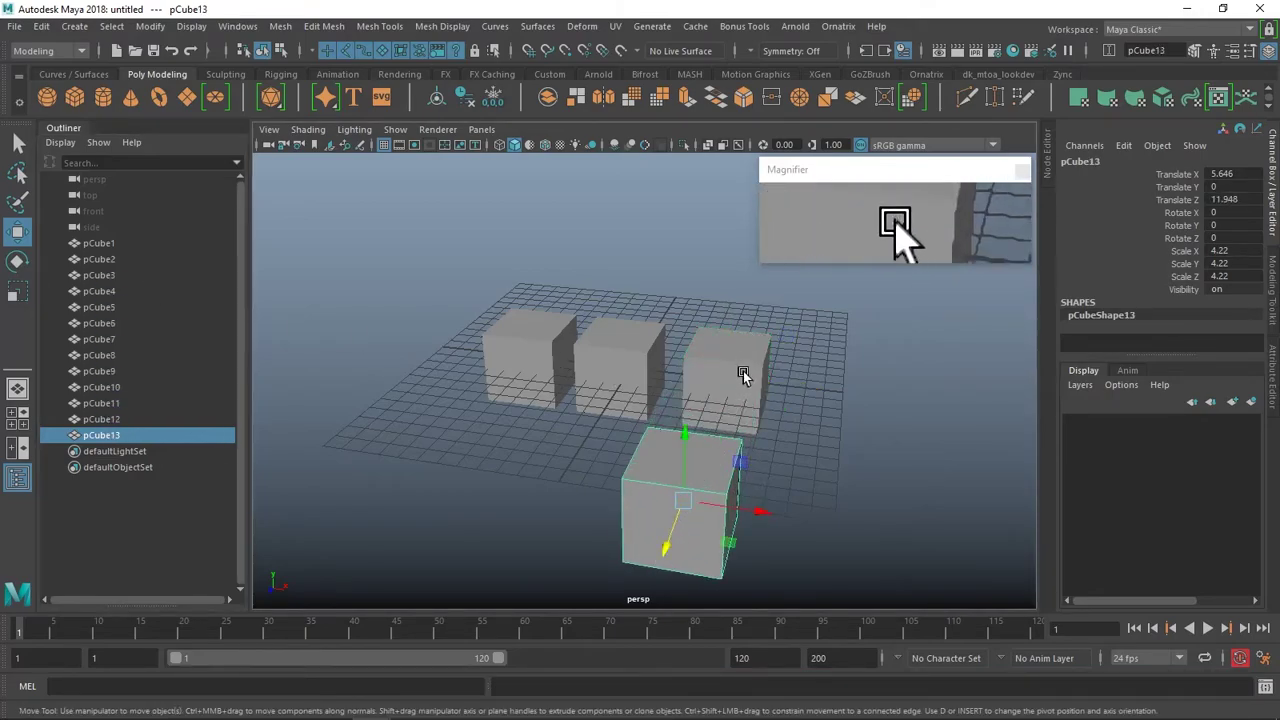
{"action": "left_click", "coordinate": [748, 371]}
{"action": "left_click", "coordinate": [848, 337]}
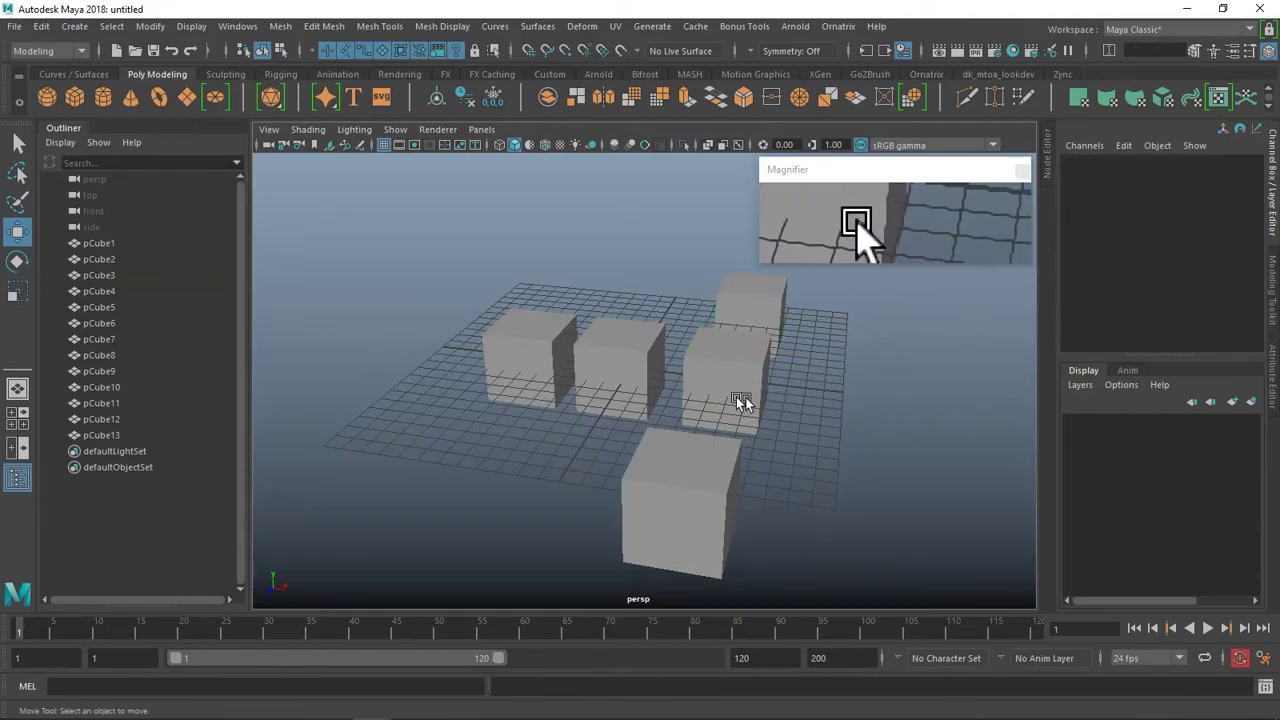
{"action": "mouse_move", "coordinate": [743, 400]}
{"action": "left_mouse_down"}
{"action": "mouse_move", "coordinate": [808, 380]}
{"action": "mouse_move", "coordinate": [1000, 395]}
{"action": "left_mouse_up"}
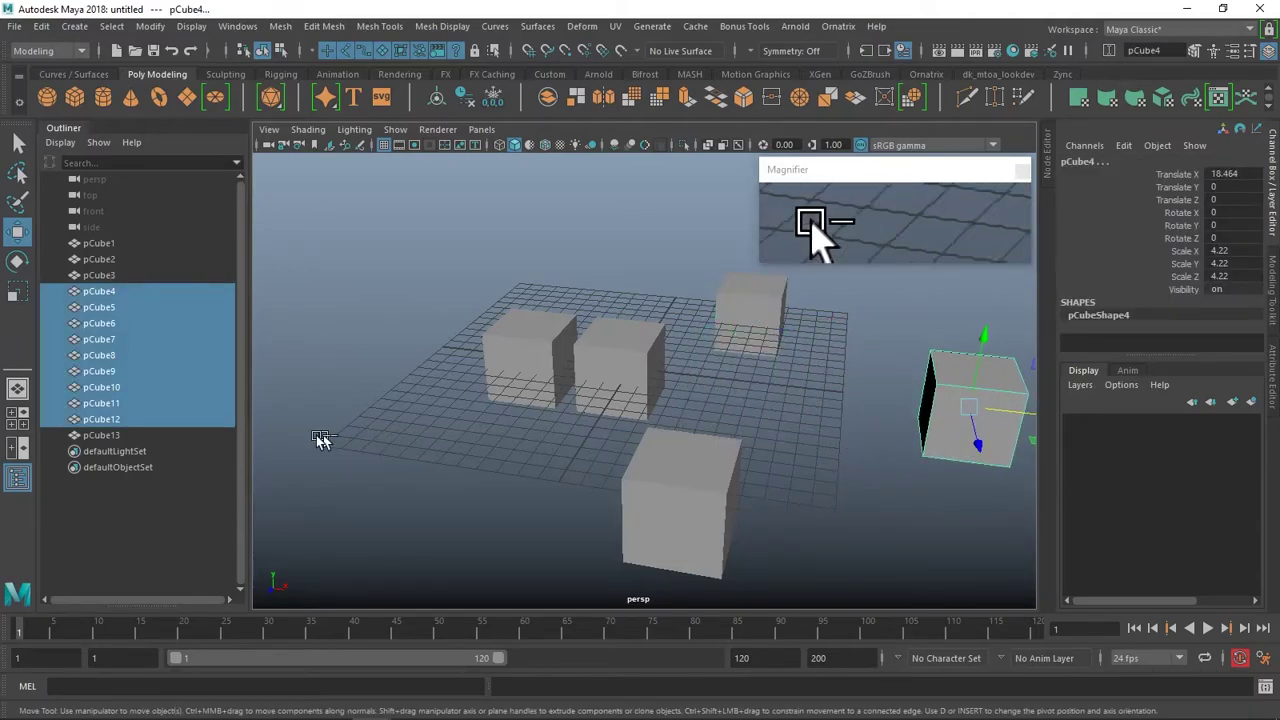
{"action": "key", "text": "ctrl+z"}
Pull two more duplicates out of the stack, one right and one left, then box-select all cubes
{"action": "left_click", "coordinate": [766, 406]}
{"action": "left_click", "coordinate": [760, 390]}
{"action": "left_click_drag", "start_coordinate": [790, 410], "coordinate": [928, 443]}
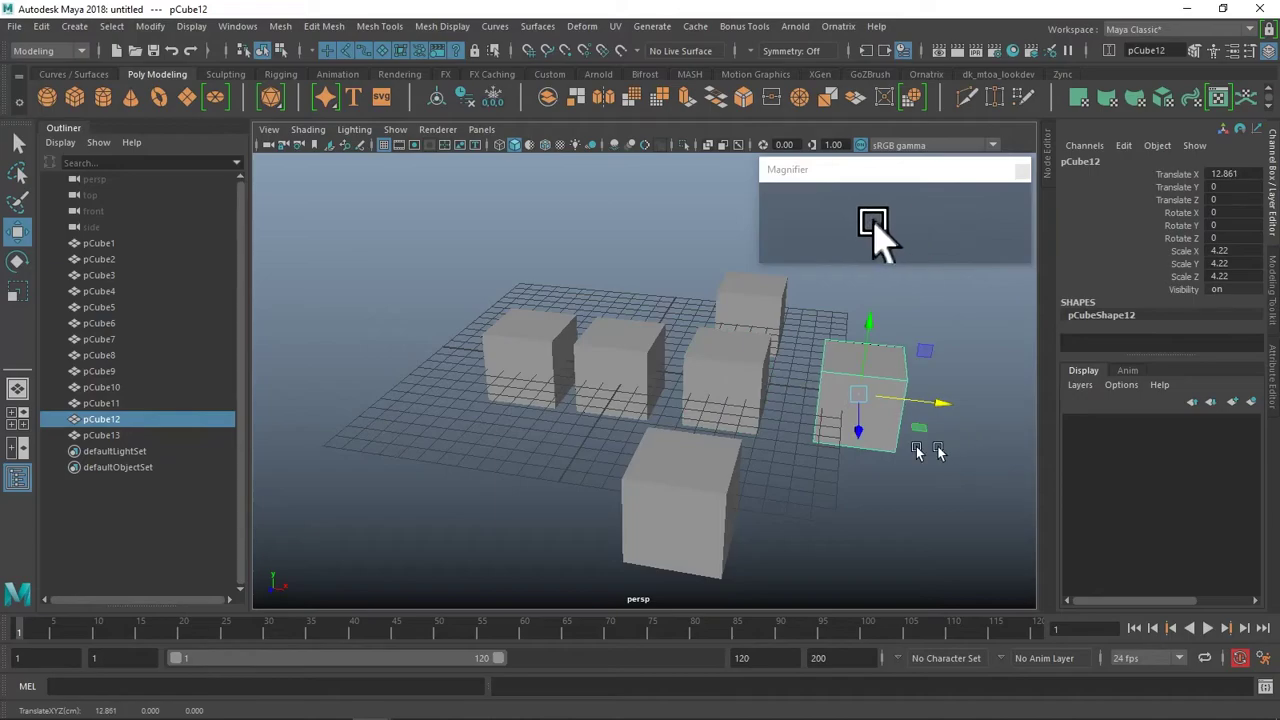
{"action": "left_click", "coordinate": [760, 415]}
{"action": "mouse_move", "coordinate": [760, 415]}
{"action": "left_mouse_down"}
{"action": "mouse_move", "coordinate": [677, 466]}
{"action": "mouse_move", "coordinate": [477, 443]}
{"action": "left_mouse_up"}
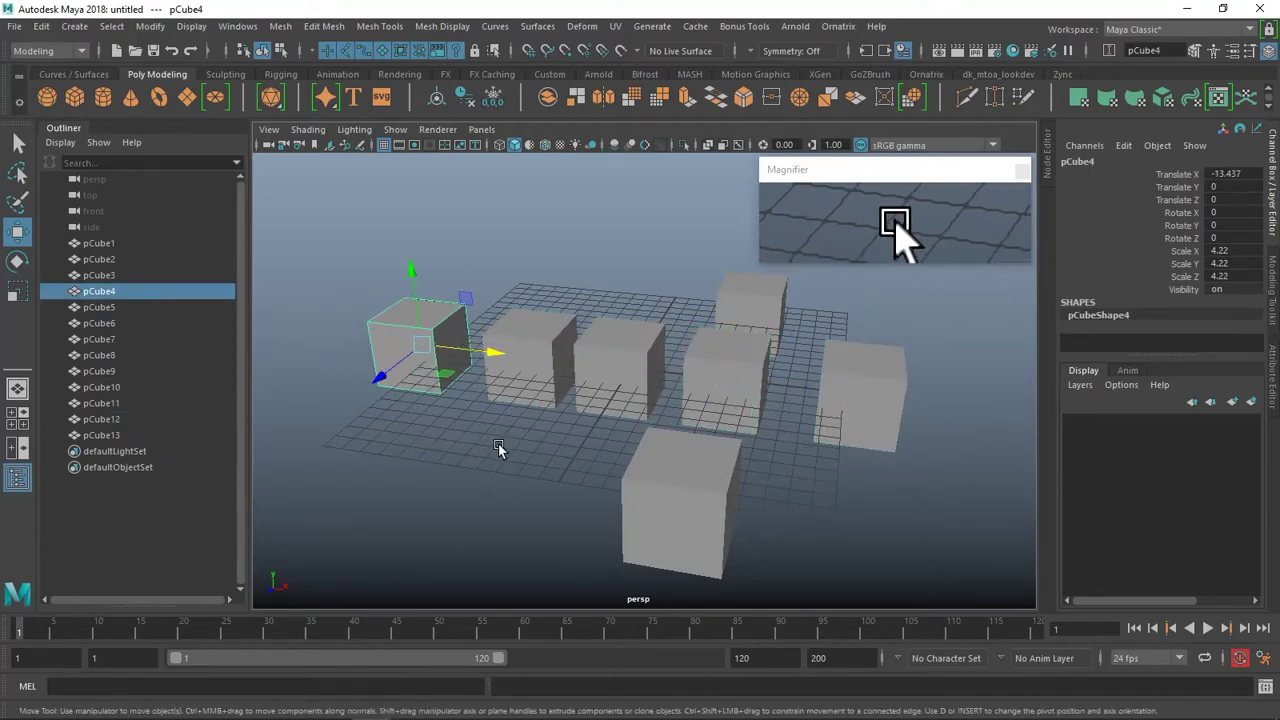
{"action": "left_click", "coordinate": [503, 449]}
{"action": "scroll", "coordinate": [490, 458], "scroll_direction": "down", "scroll_amount": 3}
{"action": "left_click_drag", "start_coordinate": [371, 194], "coordinate": [925, 582]}
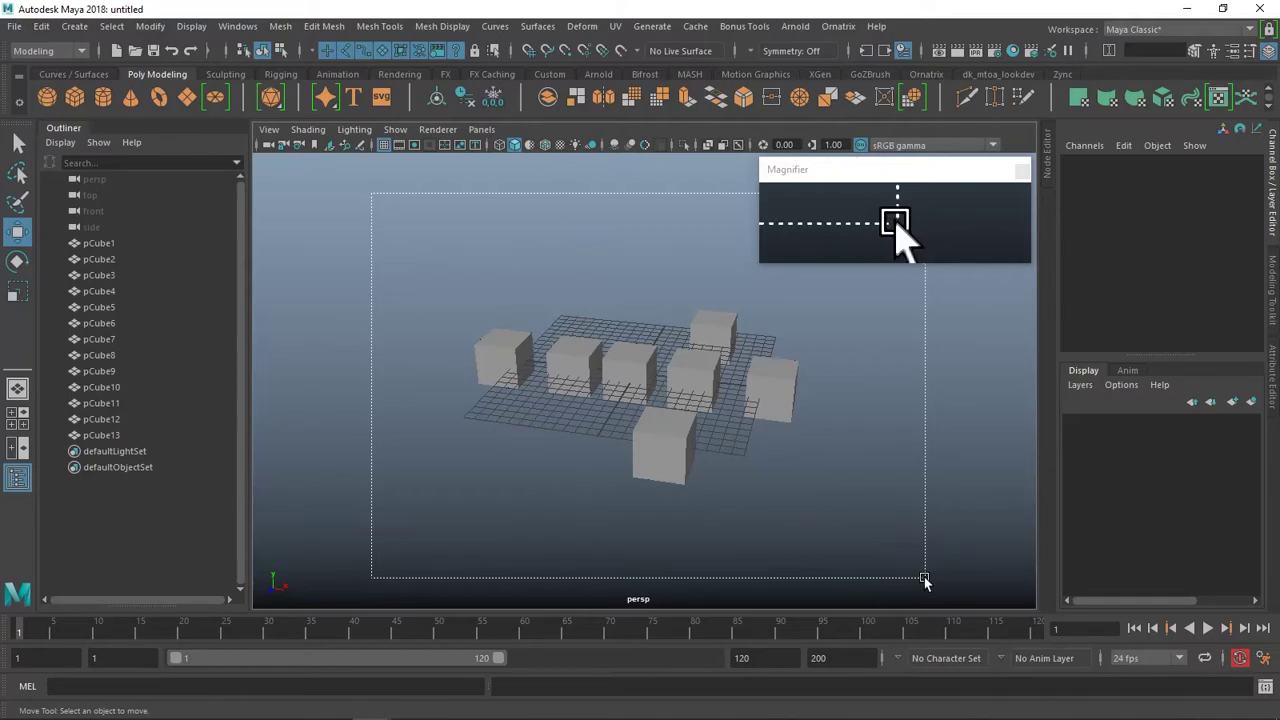
{"action": "mouse_move", "coordinate": [925, 582]}
{"action": "left_mouse_down"}
{"action": "mouse_move", "coordinate": [894, 580]}
{"action": "mouse_move", "coordinate": [855, 530]}
{"action": "left_mouse_up"}
Box-select groups of cubes, then all thirteen, and clear the selection
{"action": "left_click", "coordinate": [322, 186]}
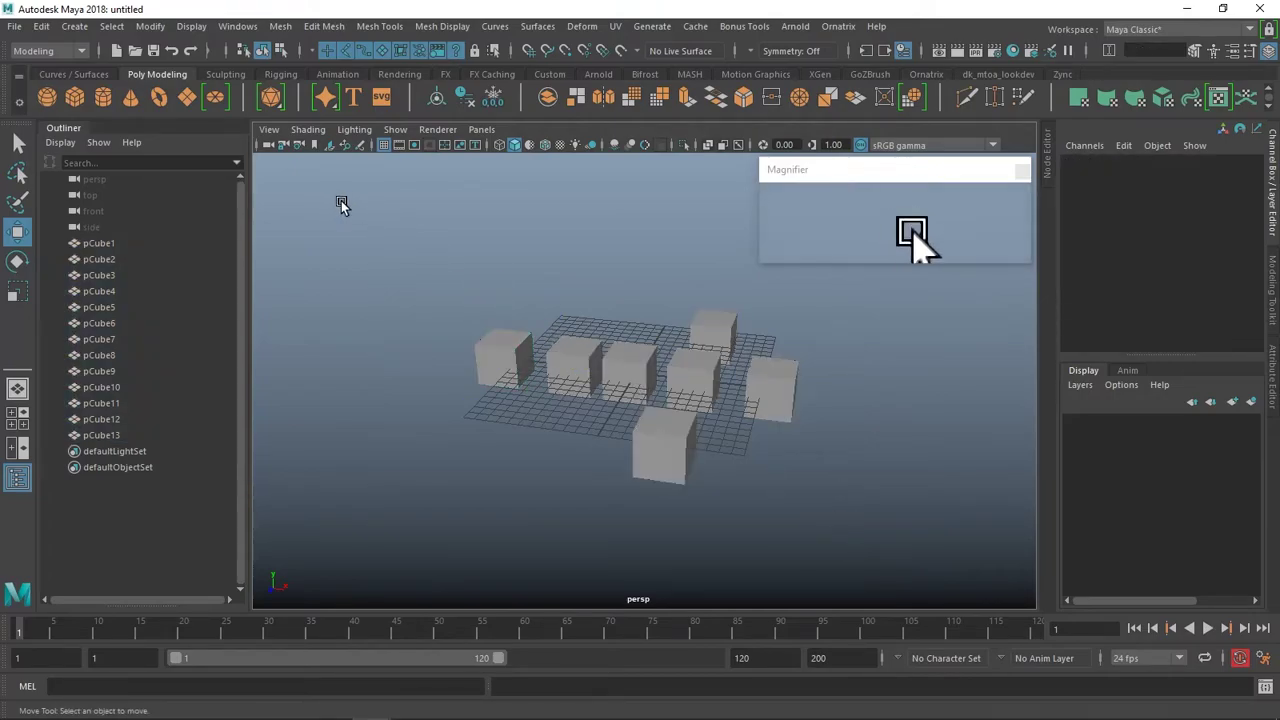
{"action": "left_click_drag", "start_coordinate": [322, 186], "coordinate": [506, 432]}
{"action": "mouse_move", "coordinate": [389, 257]}
{"action": "left_mouse_down", "text": "shift"}
{"action": "mouse_move", "coordinate": [608, 430]}
{"action": "mouse_move", "coordinate": [603, 443]}
{"action": "left_mouse_up", "text": "shift"}
{"action": "left_click", "coordinate": [329, 266]}
{"action": "mouse_move", "coordinate": [329, 209]}
{"action": "left_mouse_down"}
{"action": "mouse_move", "coordinate": [677, 448]}
{"action": "mouse_move", "coordinate": [666, 408]}
{"action": "left_mouse_up"}
{"action": "mouse_move", "coordinate": [363, 256]}
{"action": "left_mouse_down"}
{"action": "mouse_move", "coordinate": [674, 503]}
{"action": "mouse_move", "coordinate": [831, 551]}
{"action": "left_mouse_up"}
{"action": "left_click_drag", "start_coordinate": [337, 206], "coordinate": [883, 556]}
{"action": "left_click", "coordinate": [884, 548]}
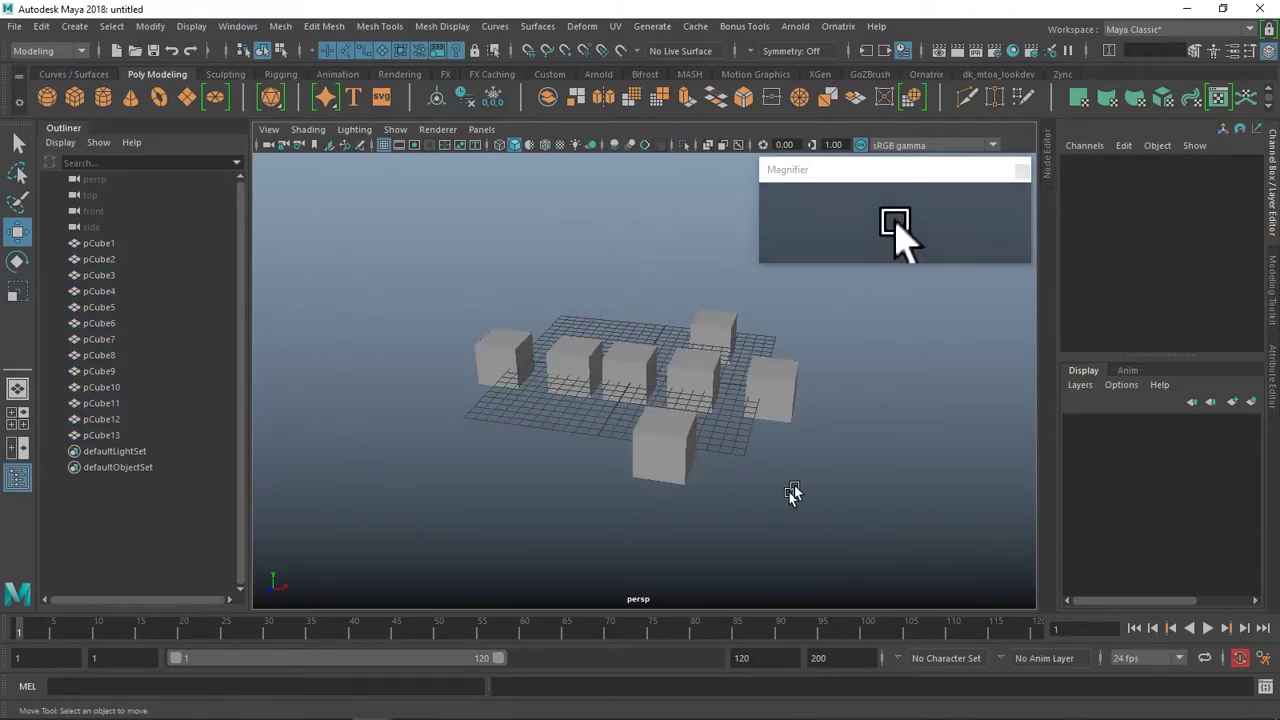
Move a middle cube to a new spot, raise another above the grid, and shift a third right
{"action": "left_click_drag", "start_coordinate": [791, 491], "coordinate": [734, 443], "text": "alt"}
{"action": "left_click", "coordinate": [715, 452]}
{"action": "key", "text": "e"}
{"action": "key", "text": "w"}
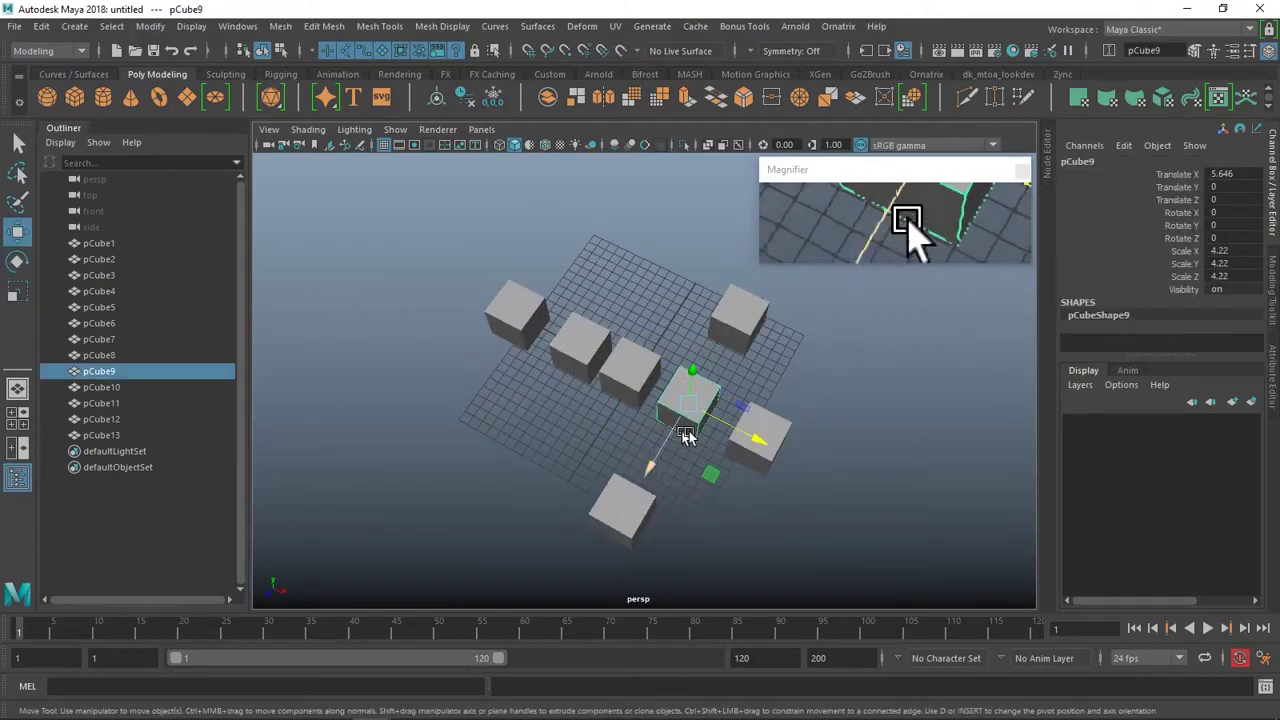
{"action": "left_click_drag", "start_coordinate": [688, 405], "coordinate": [567, 437]}
{"action": "left_click", "coordinate": [718, 428]}
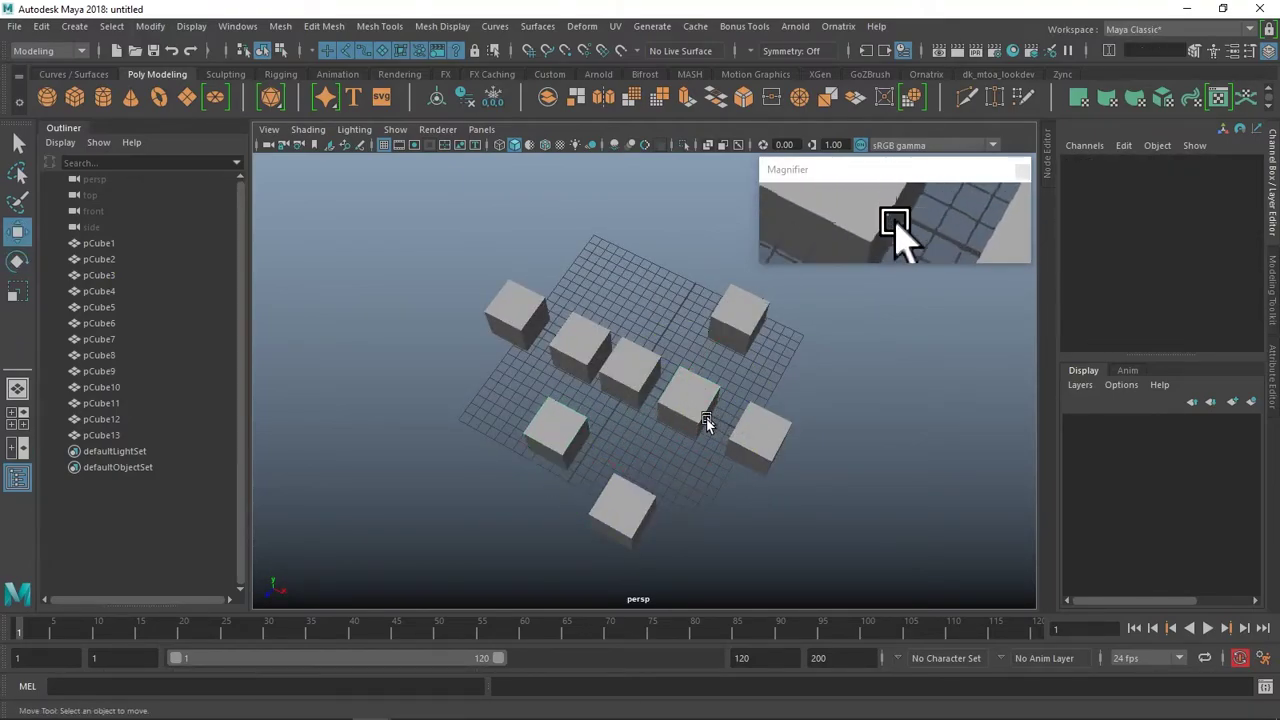
{"action": "left_click", "coordinate": [690, 400]}
{"action": "mouse_move", "coordinate": [715, 430]}
{"action": "left_mouse_down", "text": "alt"}
{"action": "mouse_move", "coordinate": [705, 380]}
{"action": "mouse_move", "coordinate": [642, 277]}
{"action": "left_mouse_up", "text": "alt"}
{"action": "left_click", "coordinate": [698, 388]}
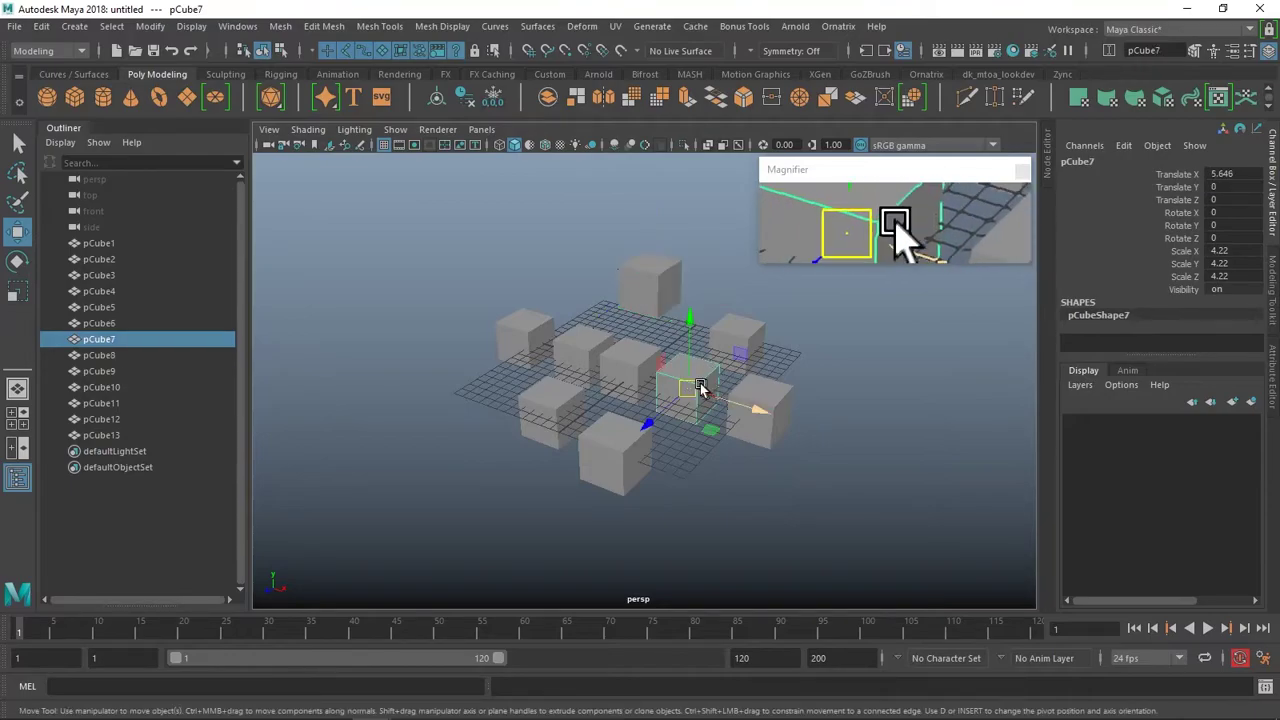
{"action": "left_click_drag", "start_coordinate": [702, 390], "coordinate": [910, 345]}
Move pCube10 back and to the left, and pCube11 toward the front
{"action": "left_click_drag", "start_coordinate": [727, 418], "coordinate": [740, 365], "text": "alt"}
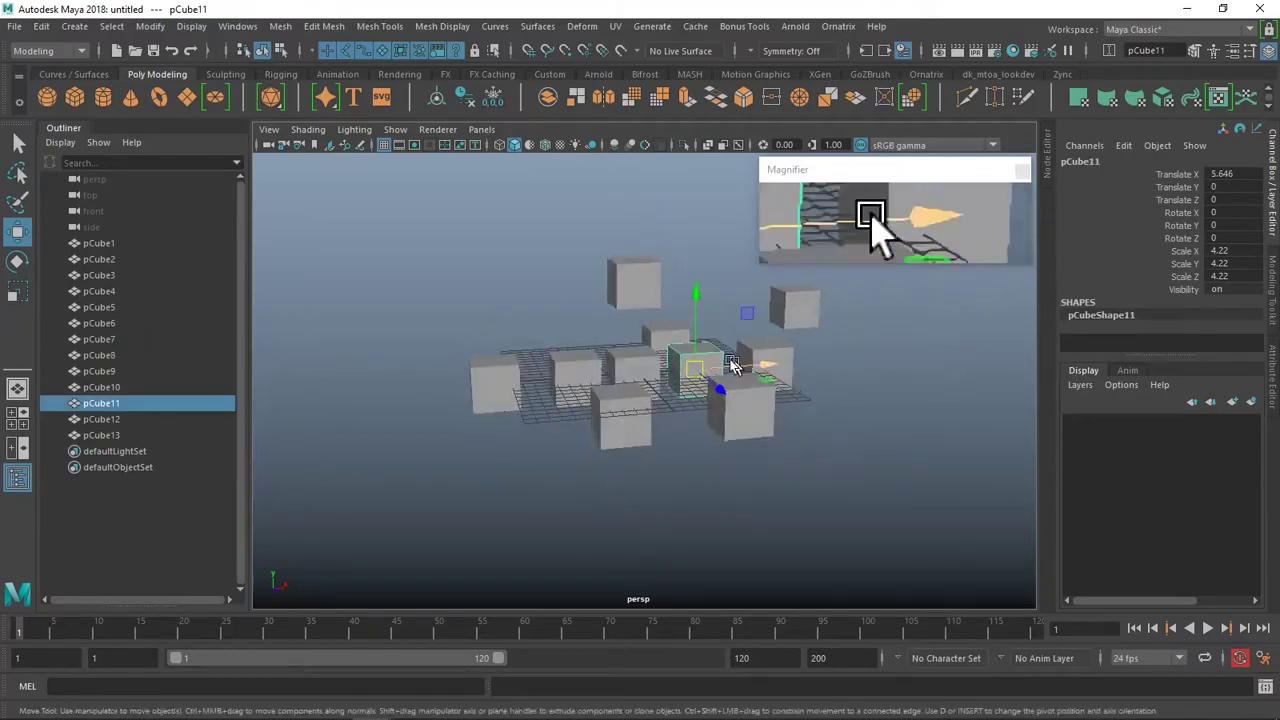
{"action": "left_click", "coordinate": [803, 390]}
{"action": "mouse_move", "coordinate": [803, 390]}
{"action": "left_mouse_down", "text": "alt"}
{"action": "mouse_move", "coordinate": [738, 449]}
{"action": "mouse_move", "coordinate": [700, 372]}
{"action": "left_mouse_up", "text": "alt"}
{"action": "mouse_move", "coordinate": [770, 344]}
{"action": "left_mouse_down"}
{"action": "mouse_move", "coordinate": [579, 368]}
{"action": "mouse_move", "coordinate": [882, 382]}
{"action": "left_mouse_up"}
{"action": "left_click", "coordinate": [709, 400]}
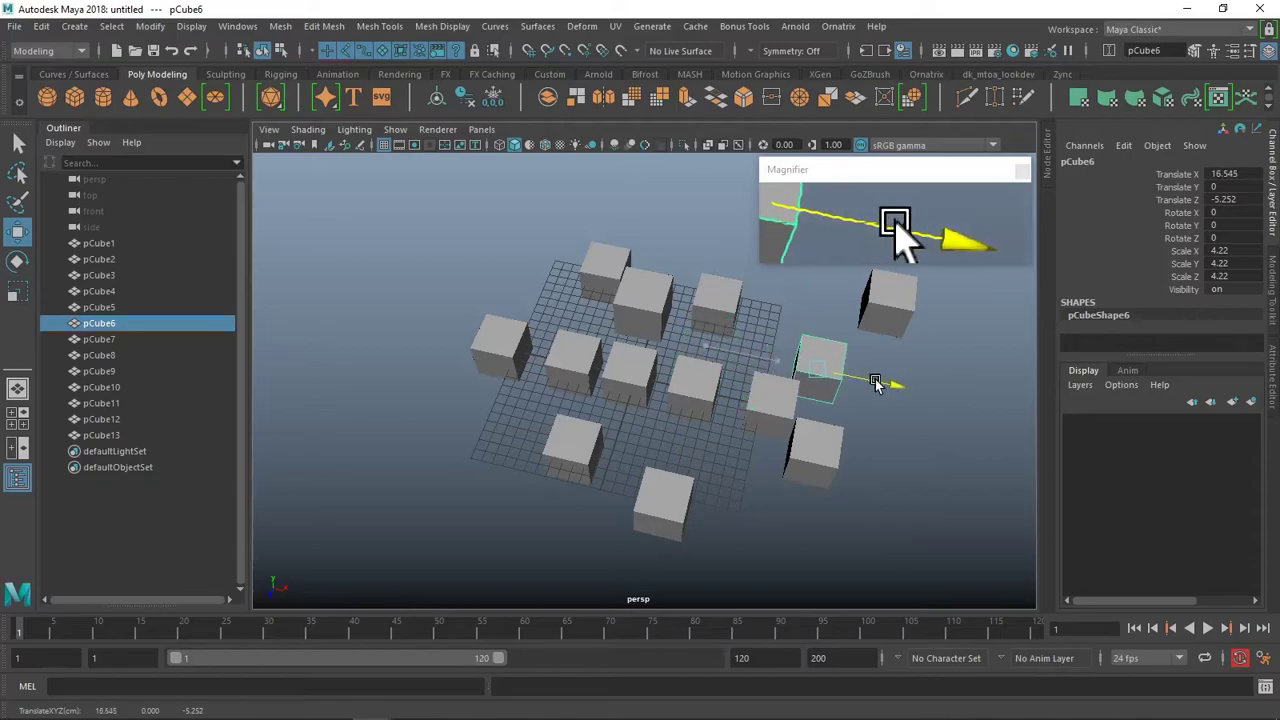
{"action": "left_click", "coordinate": [704, 382]}
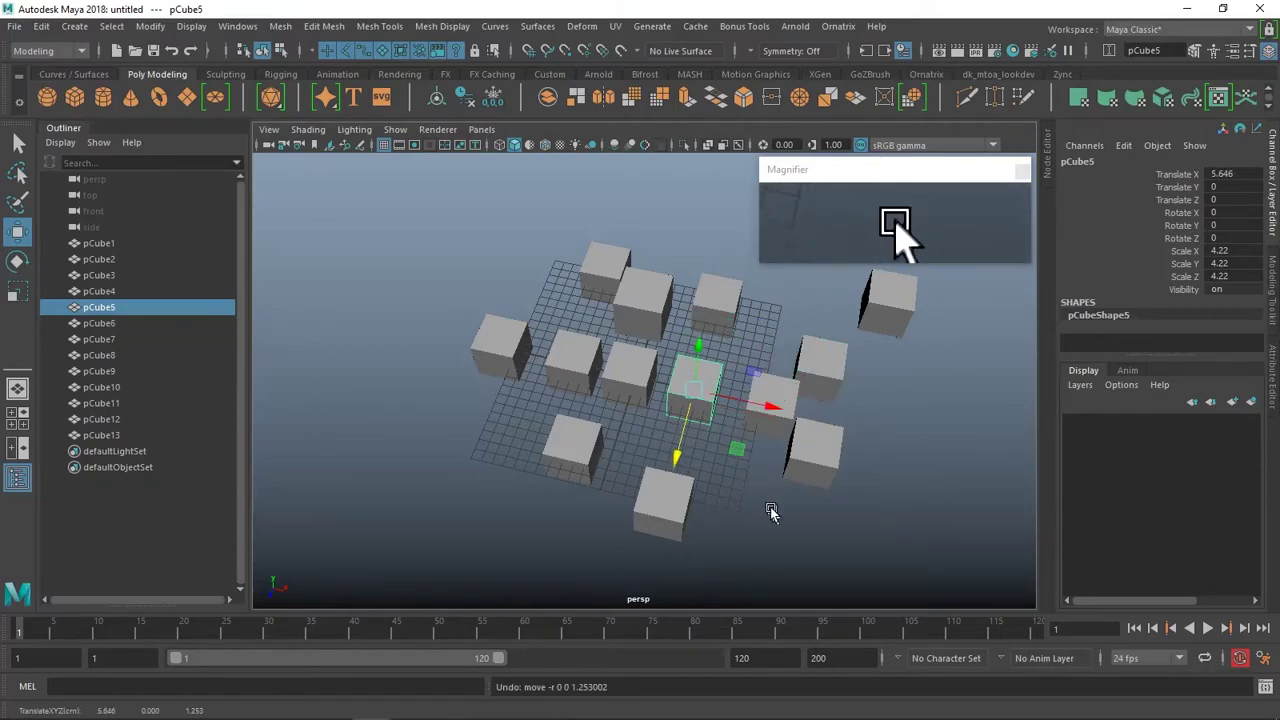
{"action": "mouse_move", "coordinate": [768, 512]}
{"action": "left_mouse_down", "text": "alt"}
{"action": "mouse_move", "coordinate": [817, 457]}
{"action": "mouse_move", "coordinate": [829, 480]}
{"action": "mouse_move", "coordinate": [680, 494]}
{"action": "left_mouse_up", "text": "alt"}
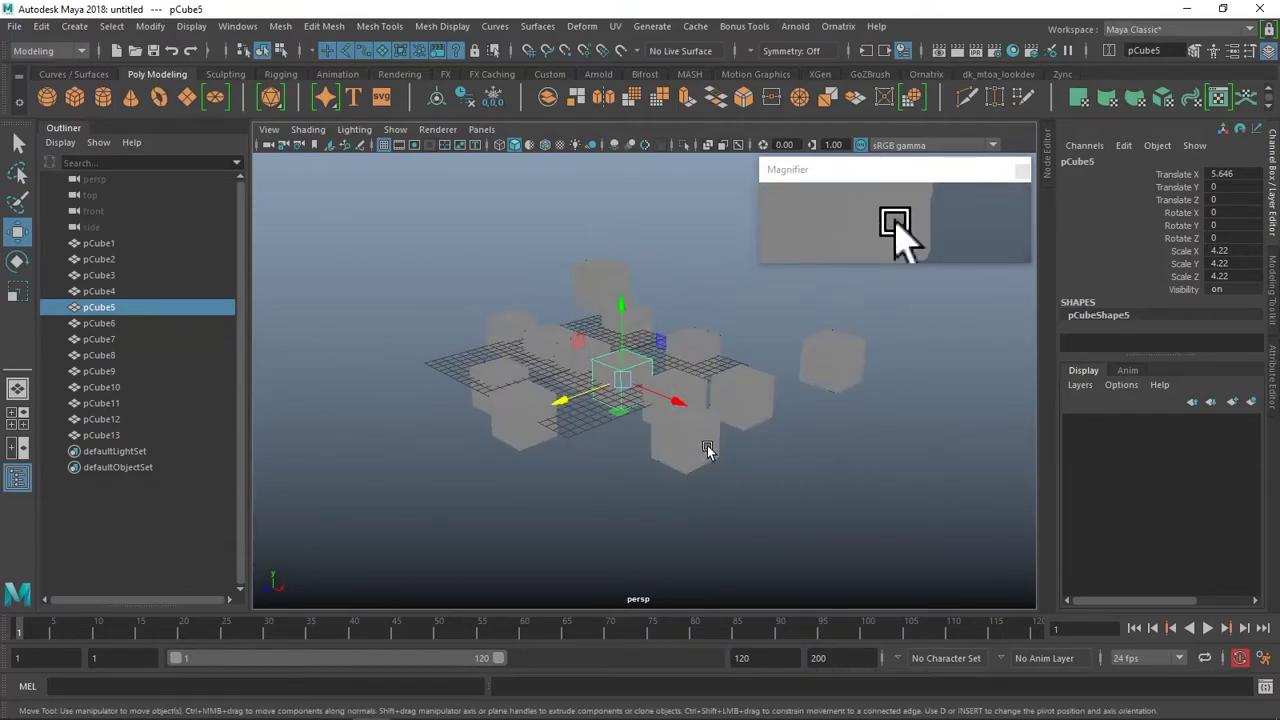
{"action": "left_click", "coordinate": [706, 452]}
{"action": "left_click_drag", "start_coordinate": [706, 452], "coordinate": [824, 510], "text": "alt"}
{"action": "left_click_drag", "start_coordinate": [671, 494], "coordinate": [657, 514]}
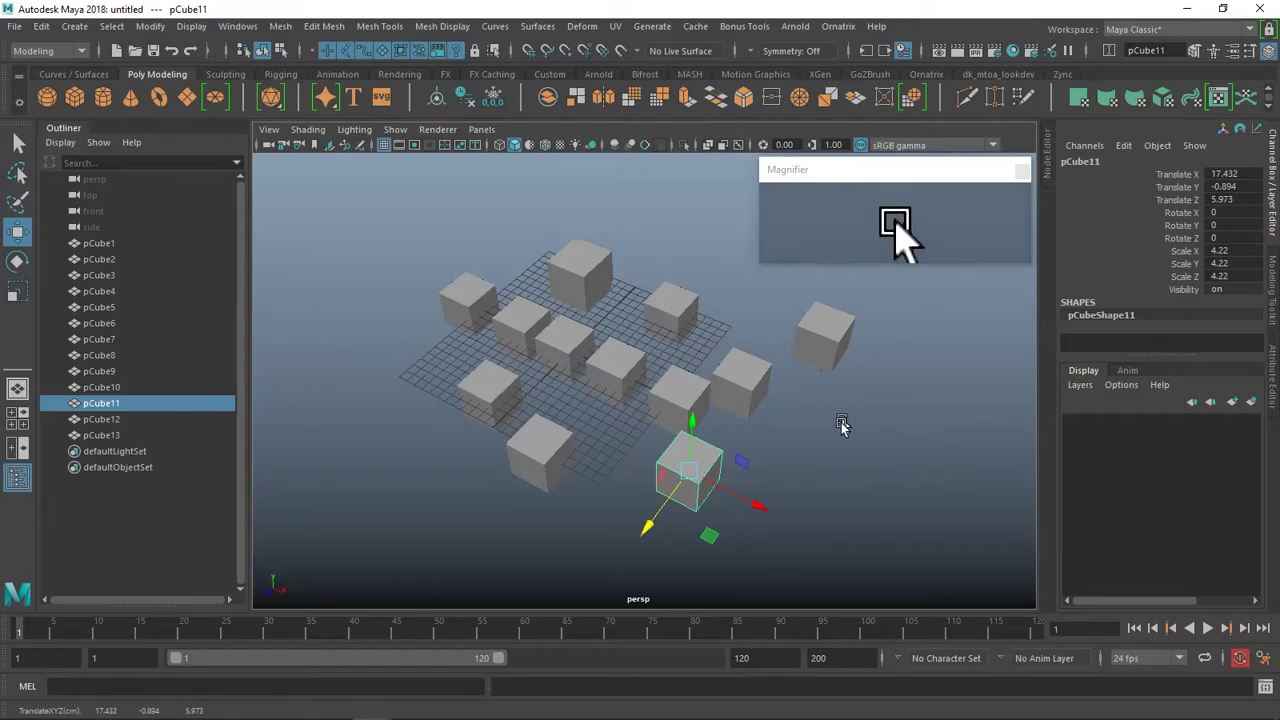
Select pCube12, pCube3, pCube7 and then pCube1 in the Outliner
{"action": "left_click", "coordinate": [120, 419]}
{"action": "left_click", "coordinate": [115, 275]}
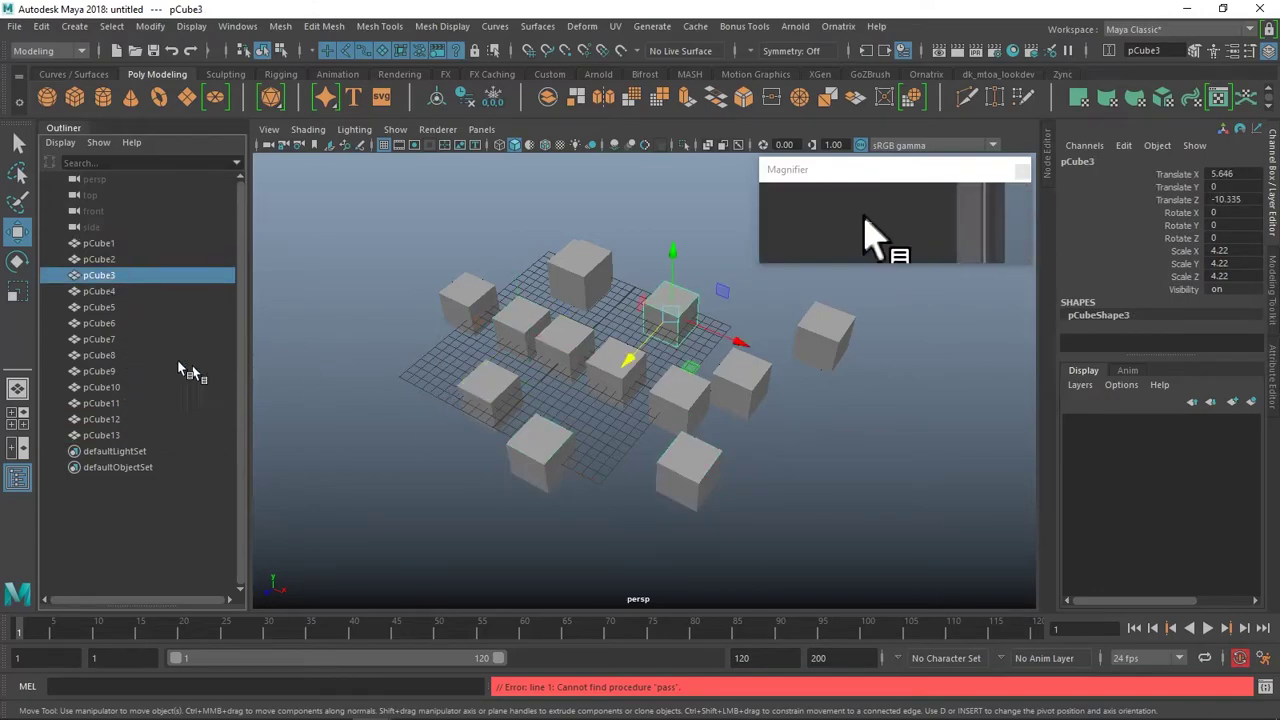
{"action": "left_click", "coordinate": [130, 340]}
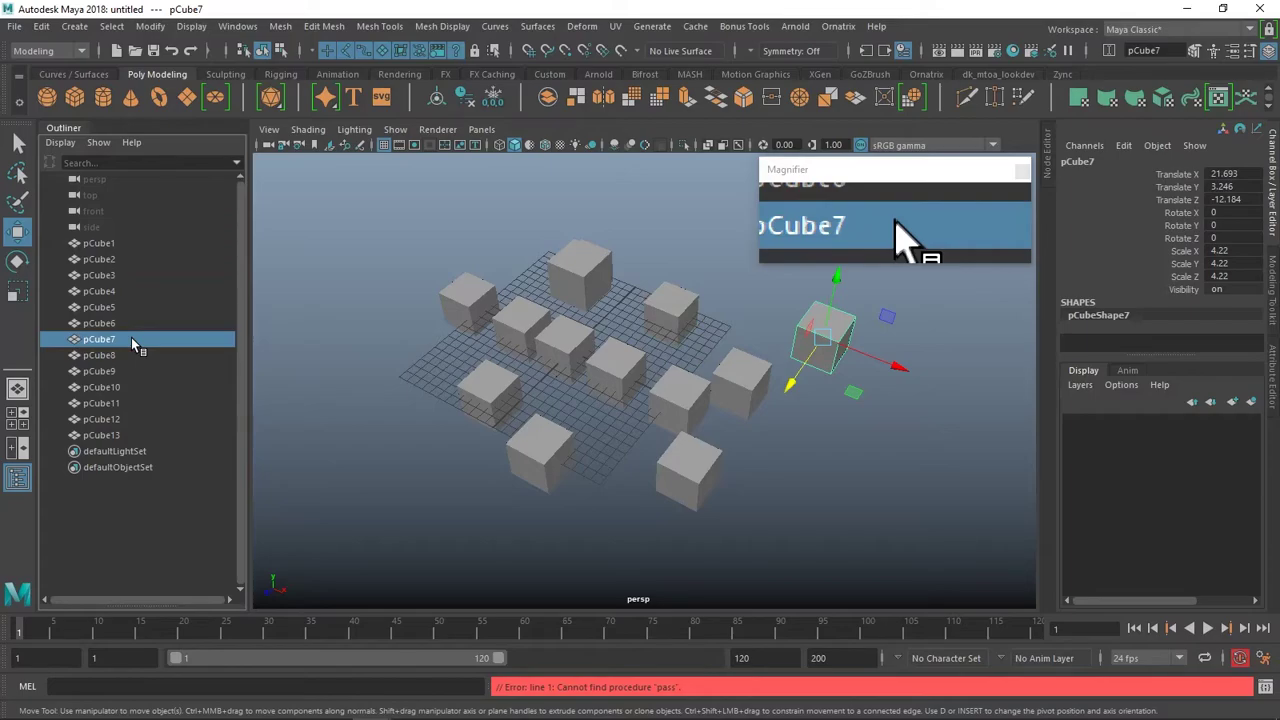
{"action": "left_click", "coordinate": [652, 440]}
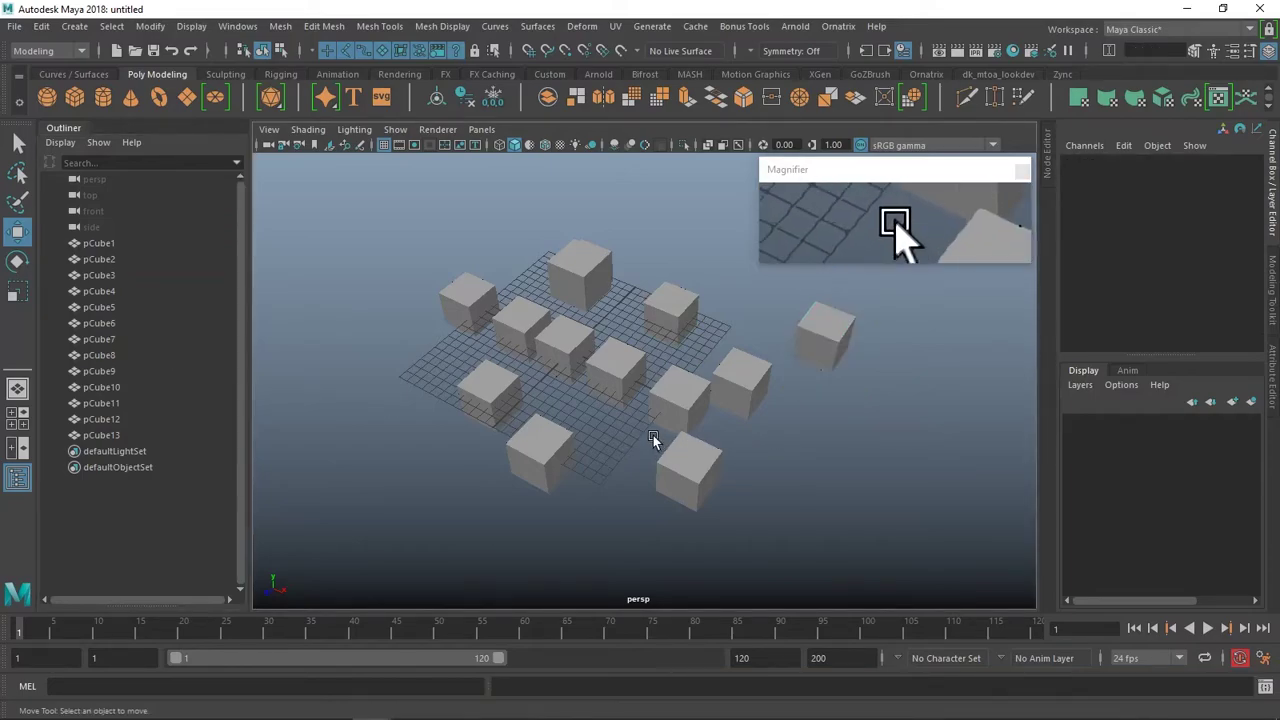
{"action": "left_click", "coordinate": [112, 245]}
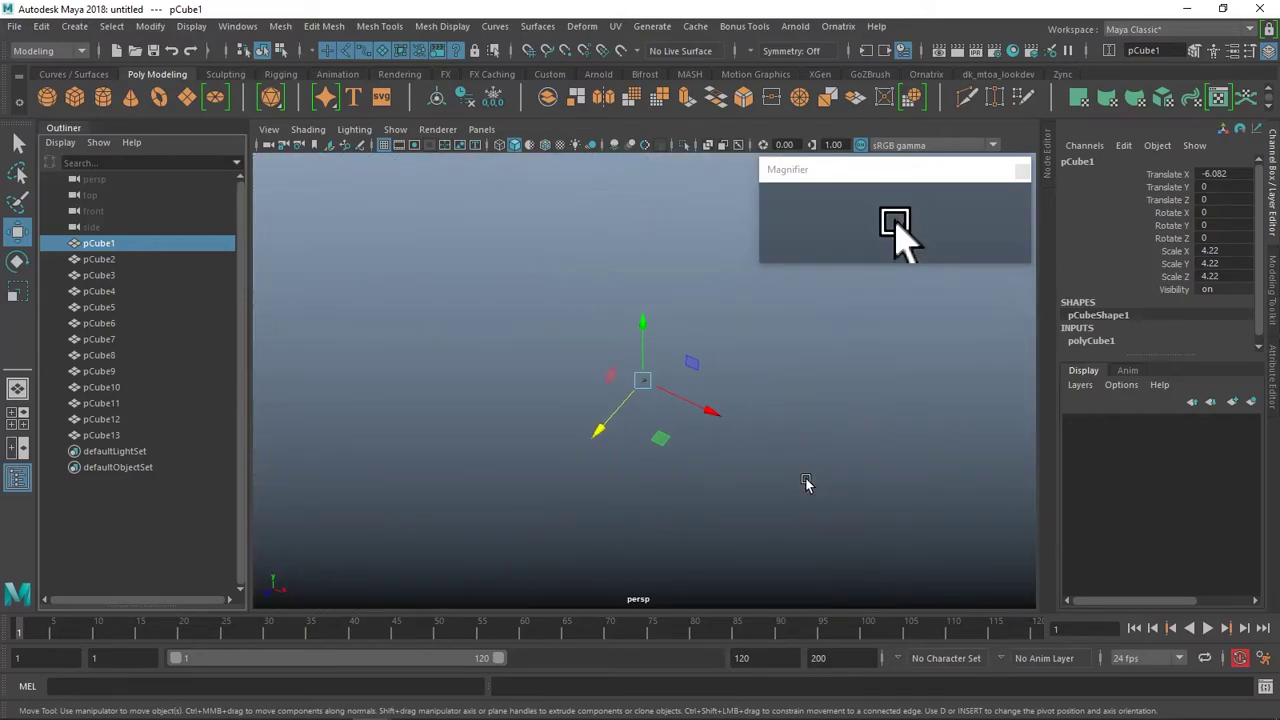
Orbit around the scattered cubes and box-select all thirteen
{"action": "scroll", "coordinate": [815, 474], "scroll_direction": "up", "scroll_amount": 2}
{"action": "scroll", "coordinate": [780, 470], "scroll_direction": "up", "scroll_amount": 3}
{"action": "scroll", "coordinate": [730, 445], "scroll_direction": "up", "scroll_amount": 5}
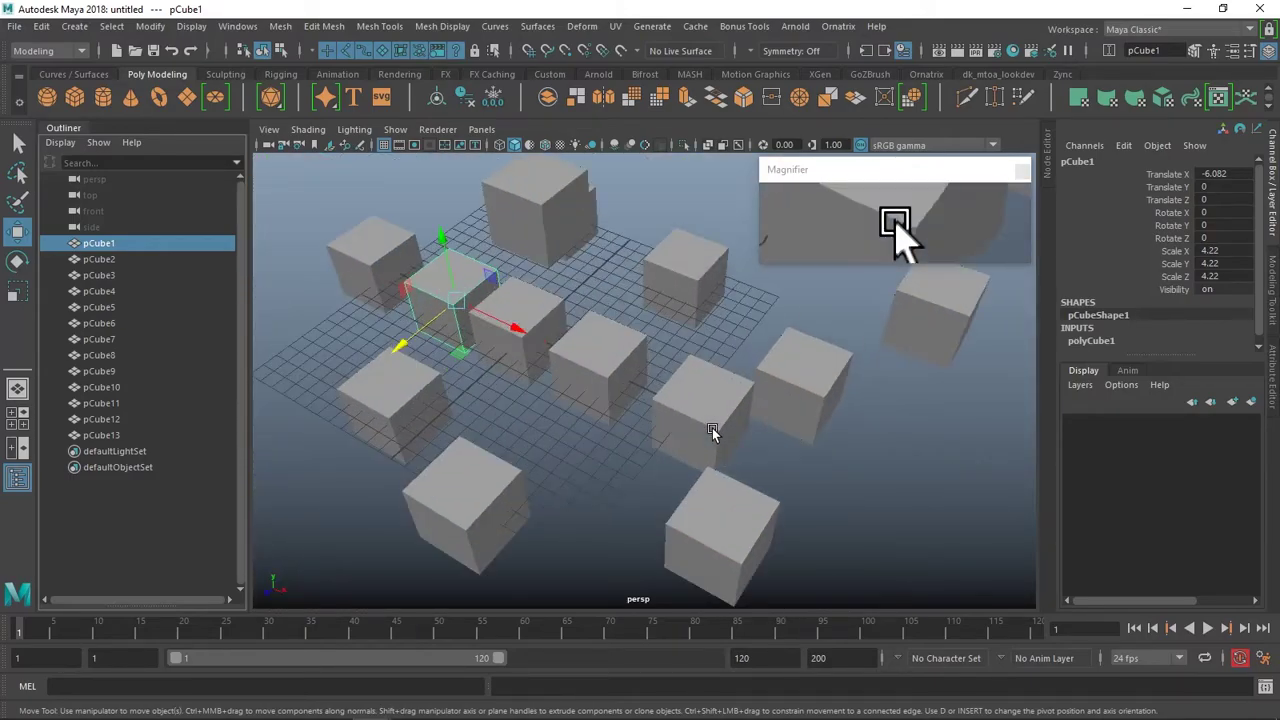
{"action": "scroll", "coordinate": [712, 430], "scroll_direction": "down", "scroll_amount": 5}
{"action": "mouse_move", "coordinate": [380, 340]}
{"action": "left_mouse_down", "text": "alt"}
{"action": "mouse_move", "coordinate": [649, 391]}
{"action": "mouse_move", "coordinate": [695, 428]}
{"action": "left_mouse_up", "text": "alt"}
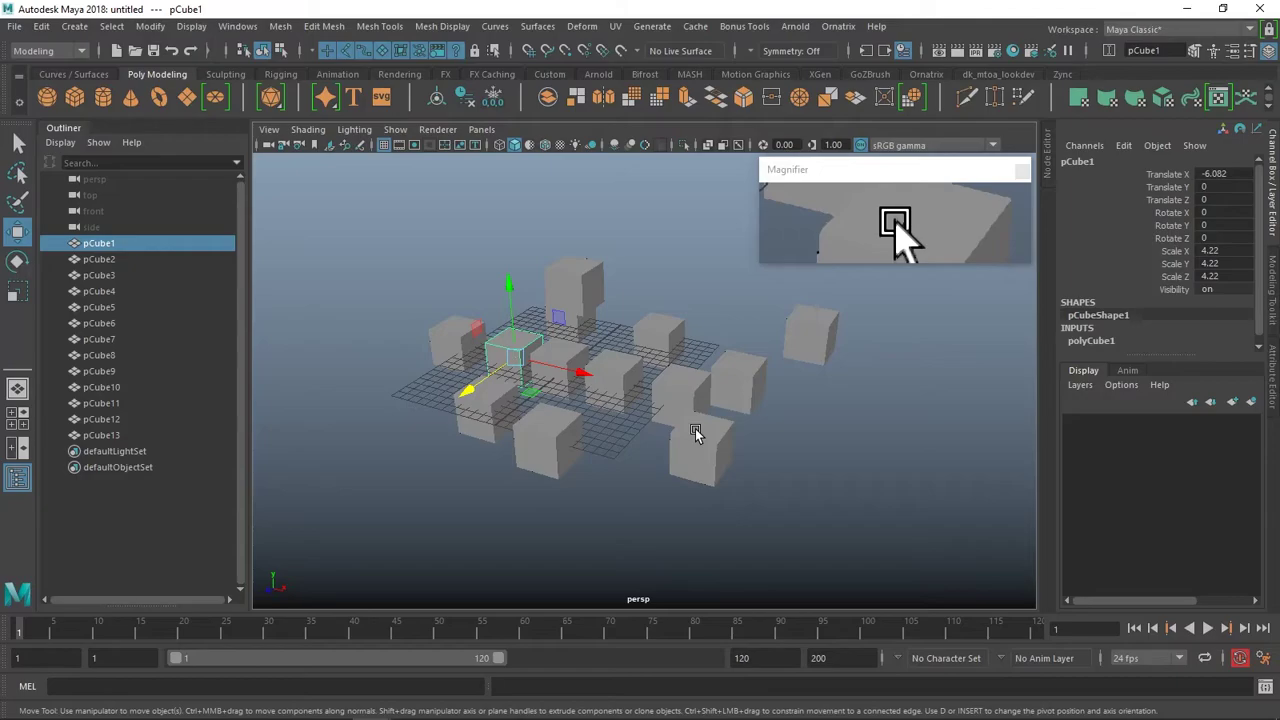
{"action": "mouse_move", "coordinate": [654, 537]}
{"action": "left_mouse_down", "text": "alt"}
{"action": "mouse_move", "coordinate": [717, 529]}
{"action": "mouse_move", "coordinate": [671, 506]}
{"action": "left_mouse_up", "text": "alt"}
{"action": "left_click", "coordinate": [727, 532]}
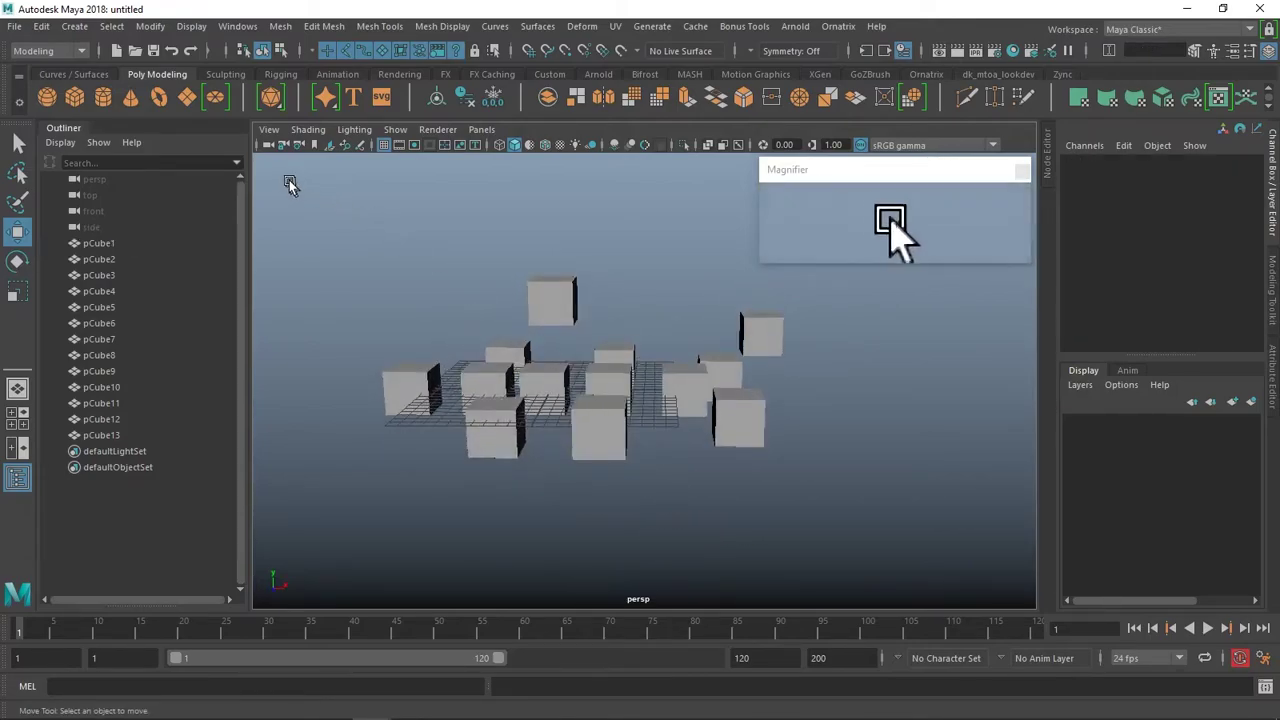
{"action": "left_click_drag", "start_coordinate": [289, 185], "coordinate": [870, 531]}
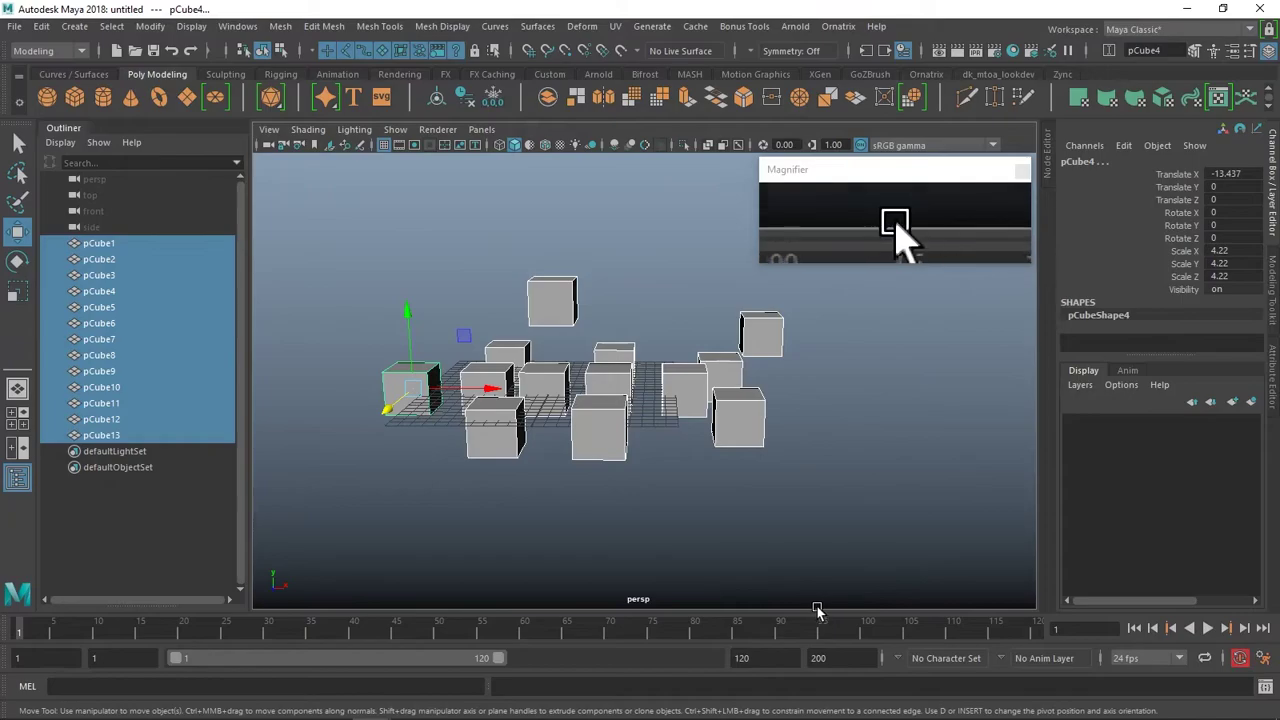
Rename pCube1 to palomita1 and pCube2 to palomita2 in the Outliner
{"action": "left_click", "coordinate": [751, 598]}
{"action": "double_click", "coordinate": [101, 244]}
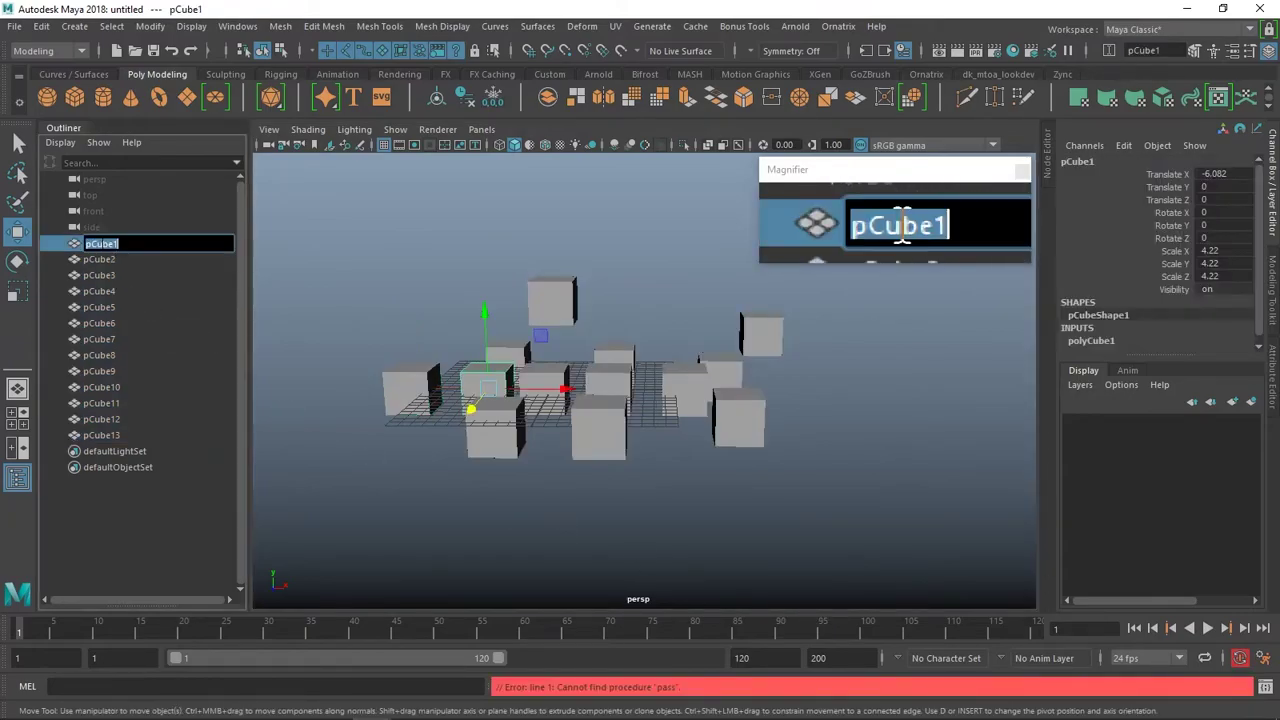
{"action": "type", "text": "1"}
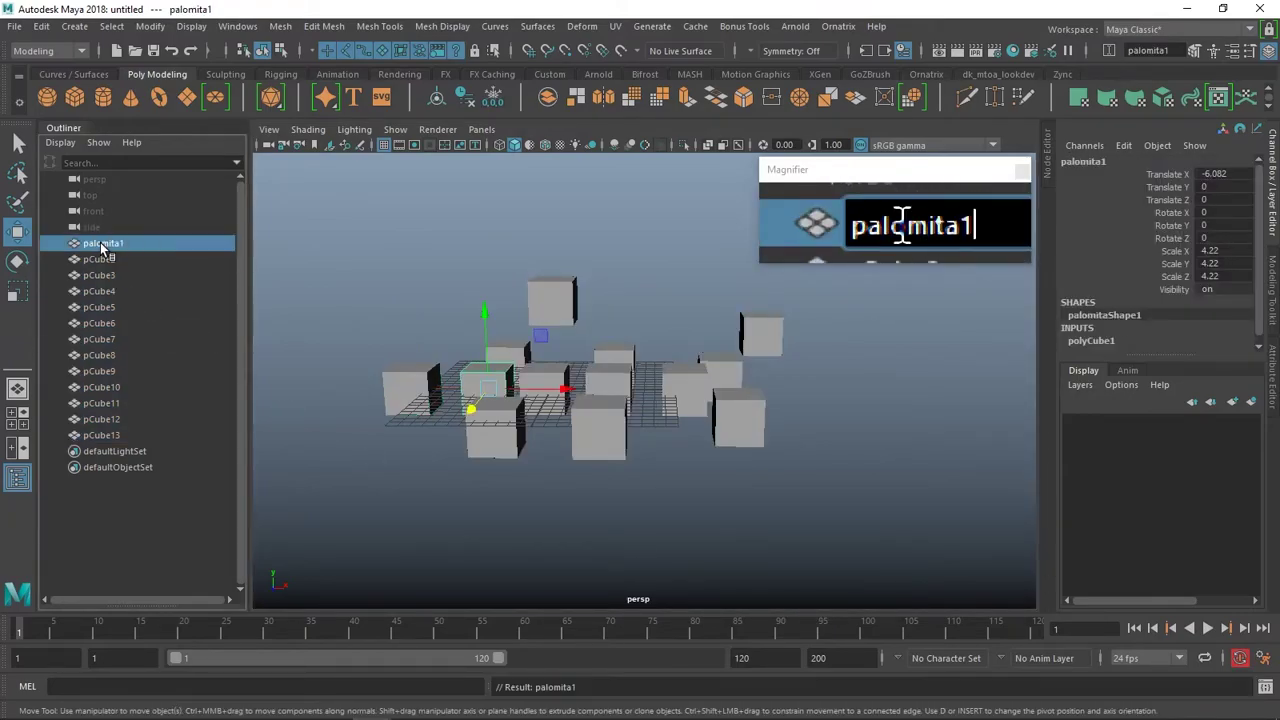
{"action": "key", "text": "Return"}
{"action": "double_click", "coordinate": [105, 259]}
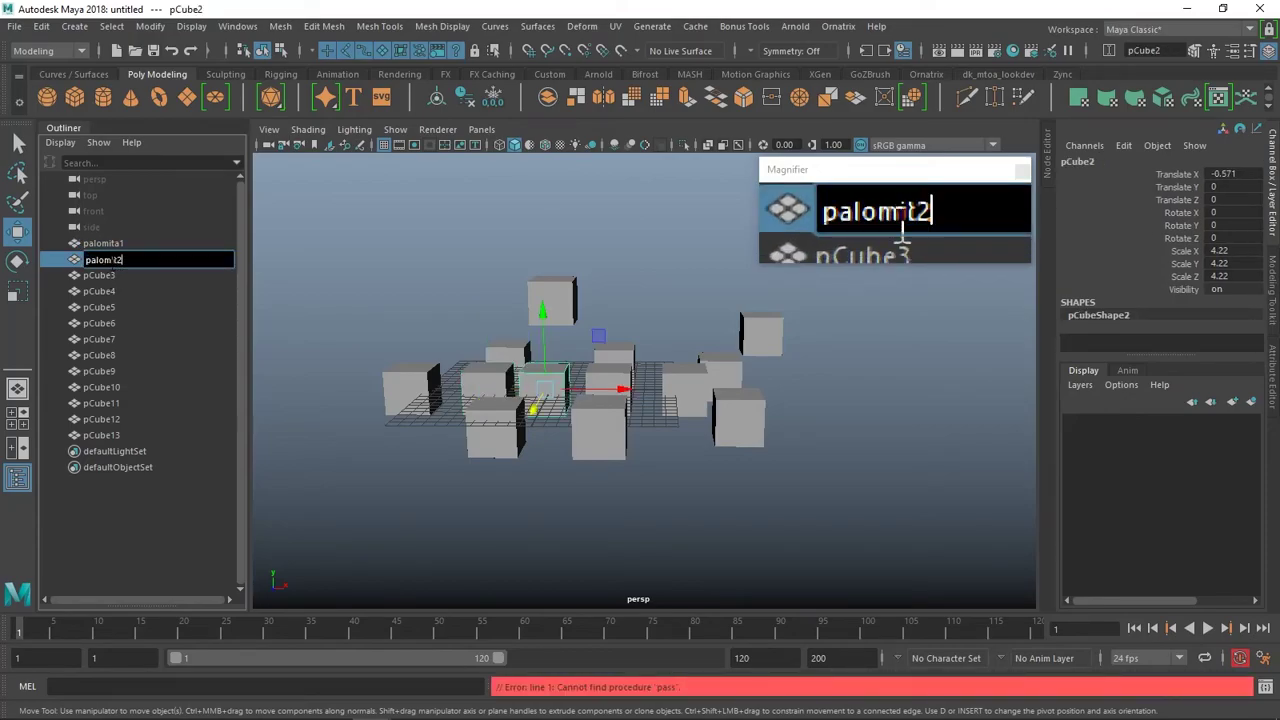
{"action": "type", "text": "2"}
{"action": "key", "text": "Return"}
Leave pCube3's name unchanged and show its Attribute Editor
{"action": "double_click", "coordinate": [110, 275]}
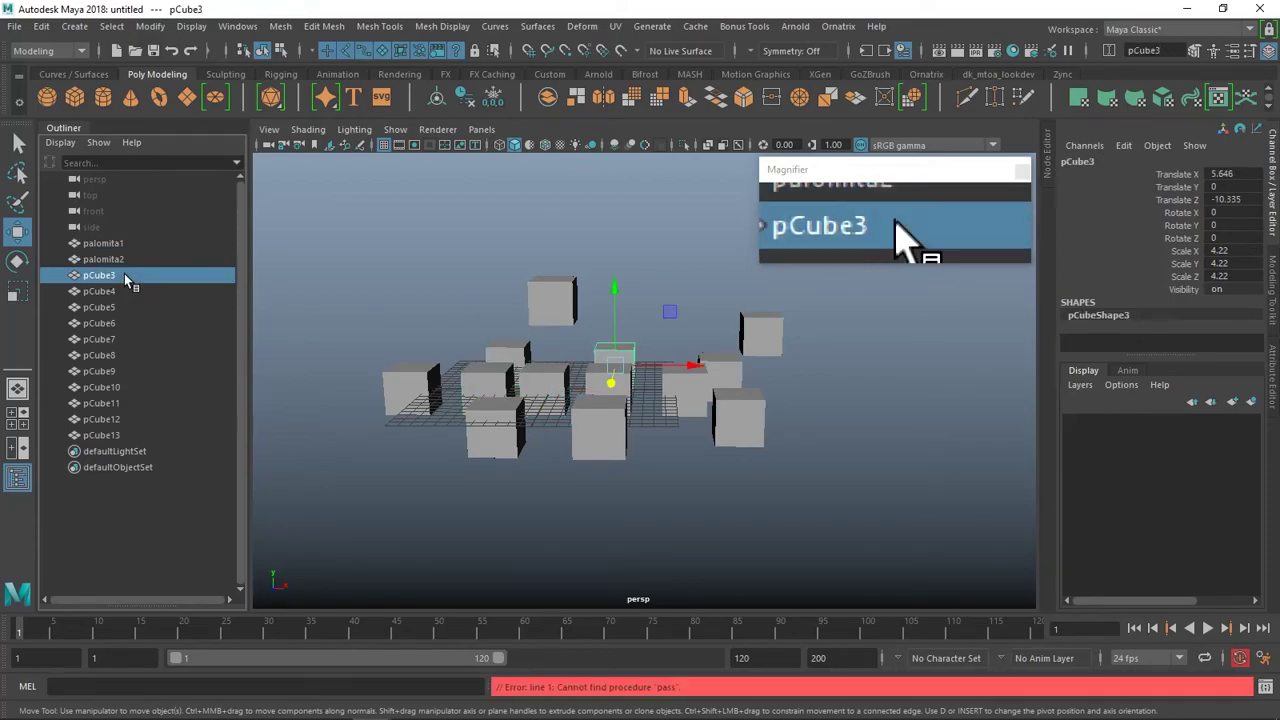
{"action": "left_click", "coordinate": [75, 280]}
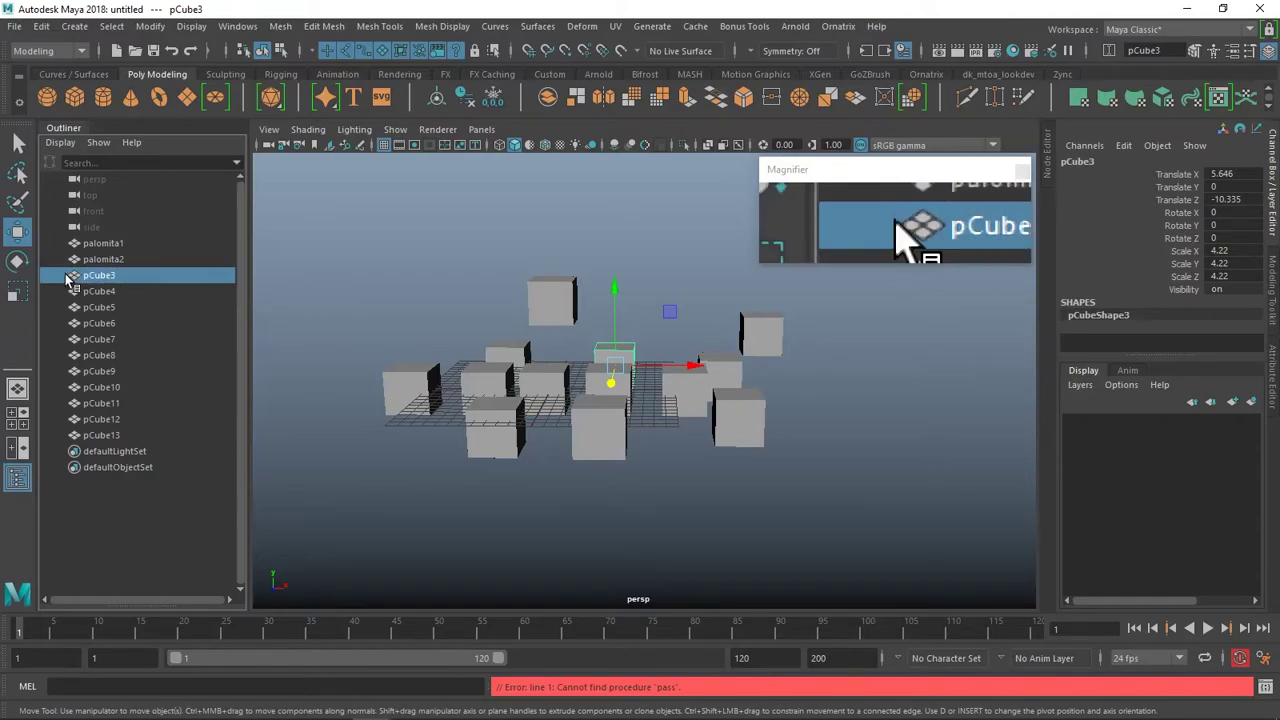
{"action": "key", "text": "ctrl+a"}
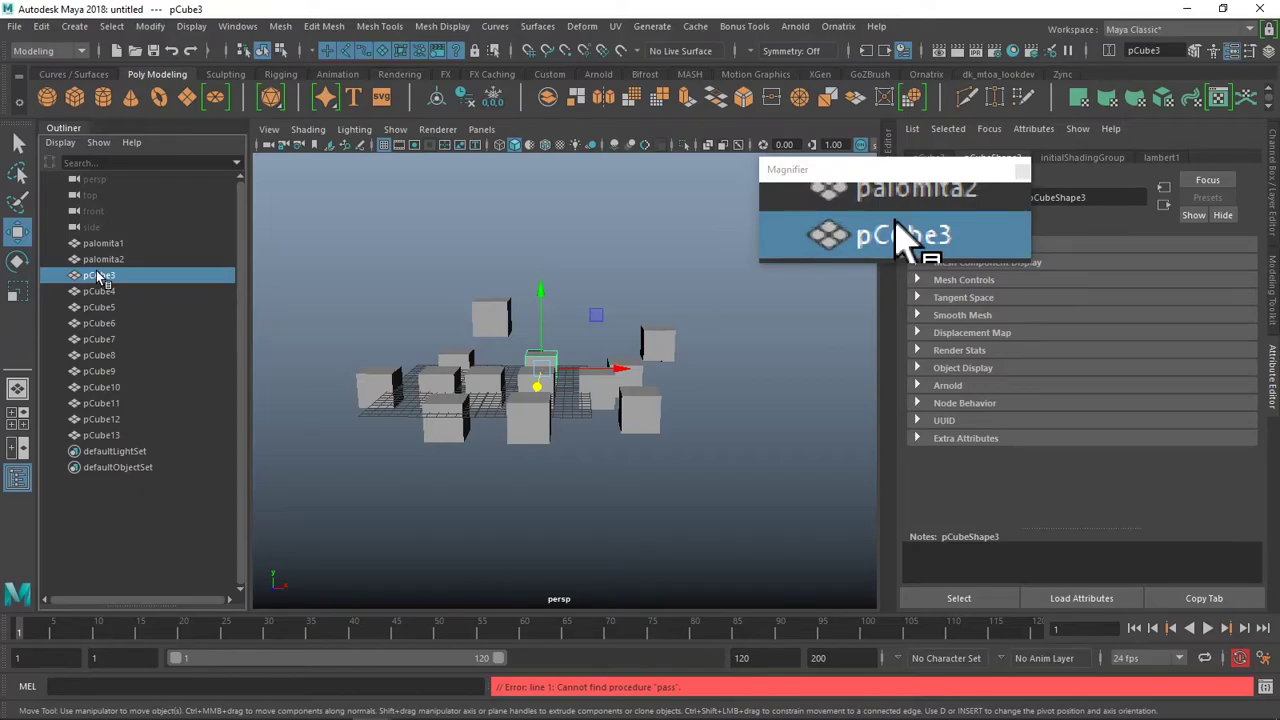
Rename pCube3 to palomita3 in the Outliner, giving it the shape palomitaShape3
{"action": "double_click", "coordinate": [101, 278]}
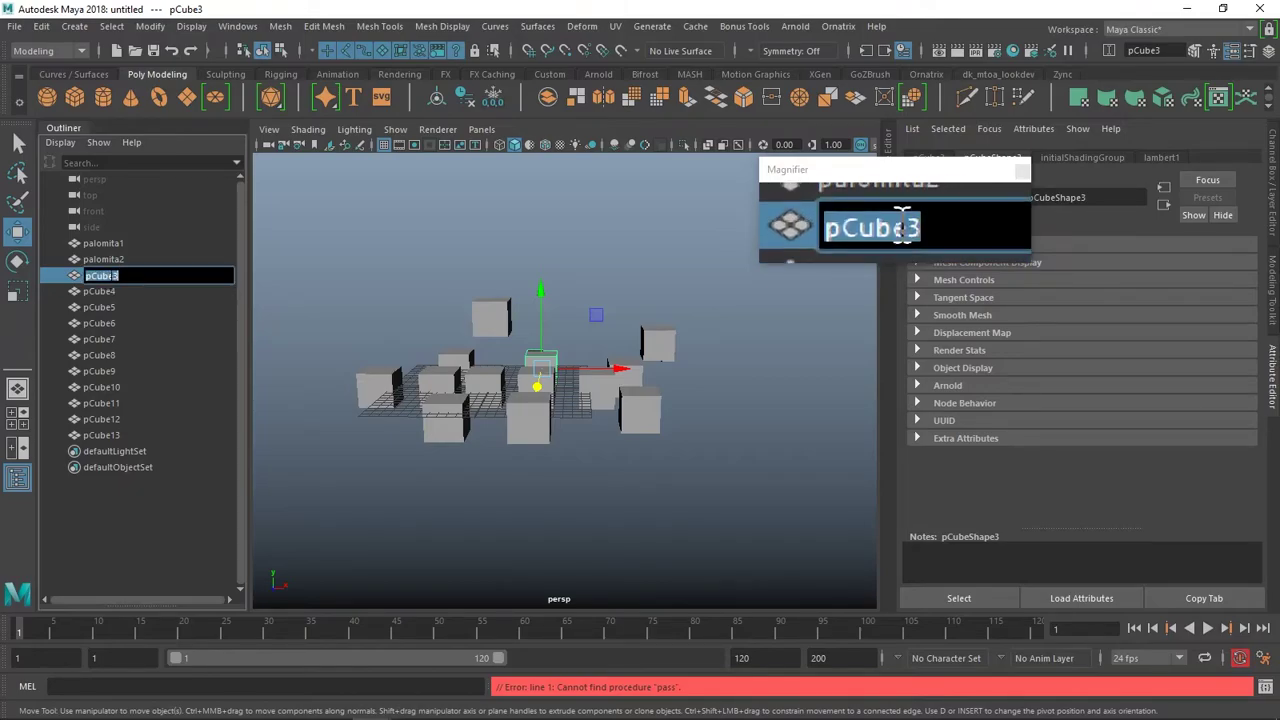
{"action": "type", "text": "palomita3"}
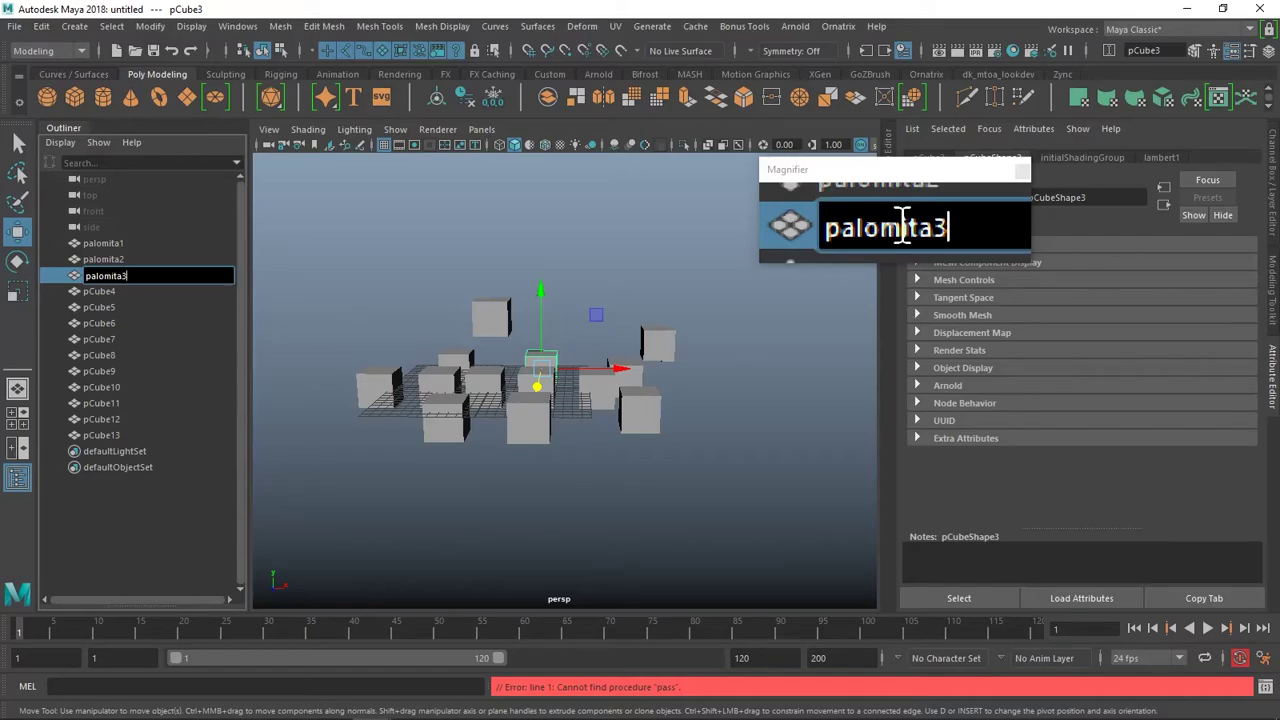
{"action": "key", "text": "Return"}
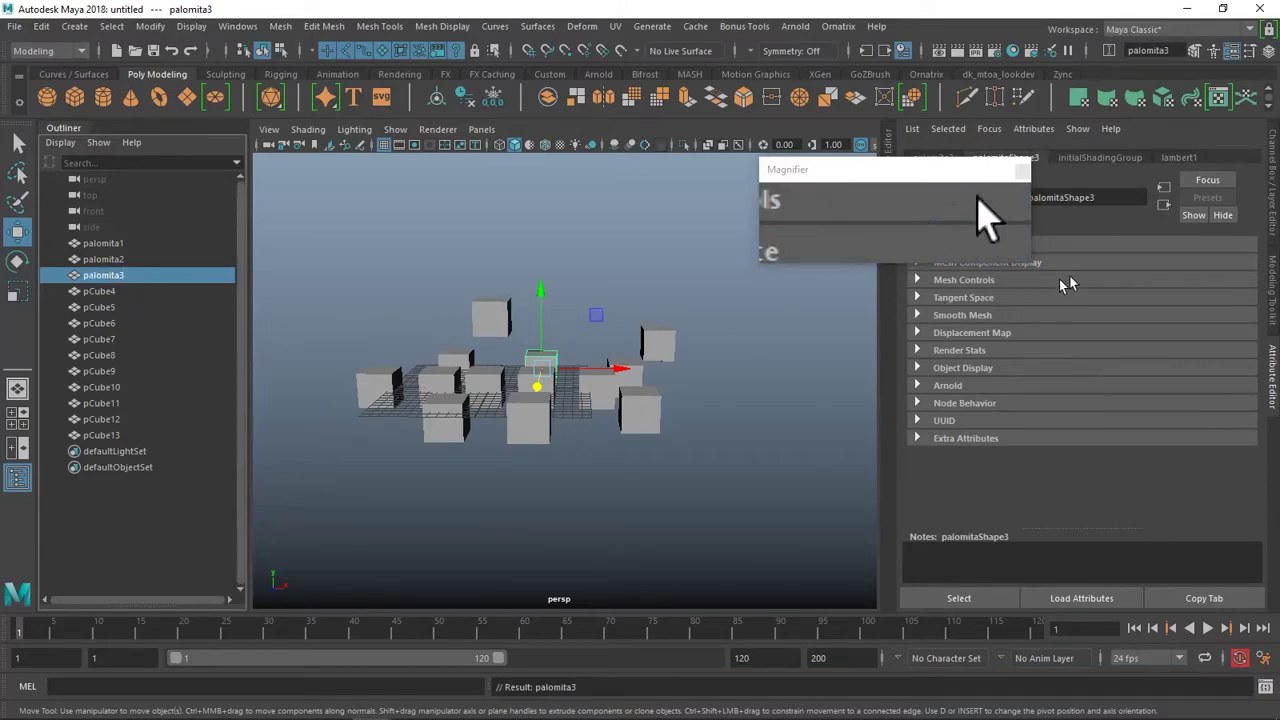
{"action": "left_click_drag", "start_coordinate": [1033, 260], "coordinate": [999, 262]}
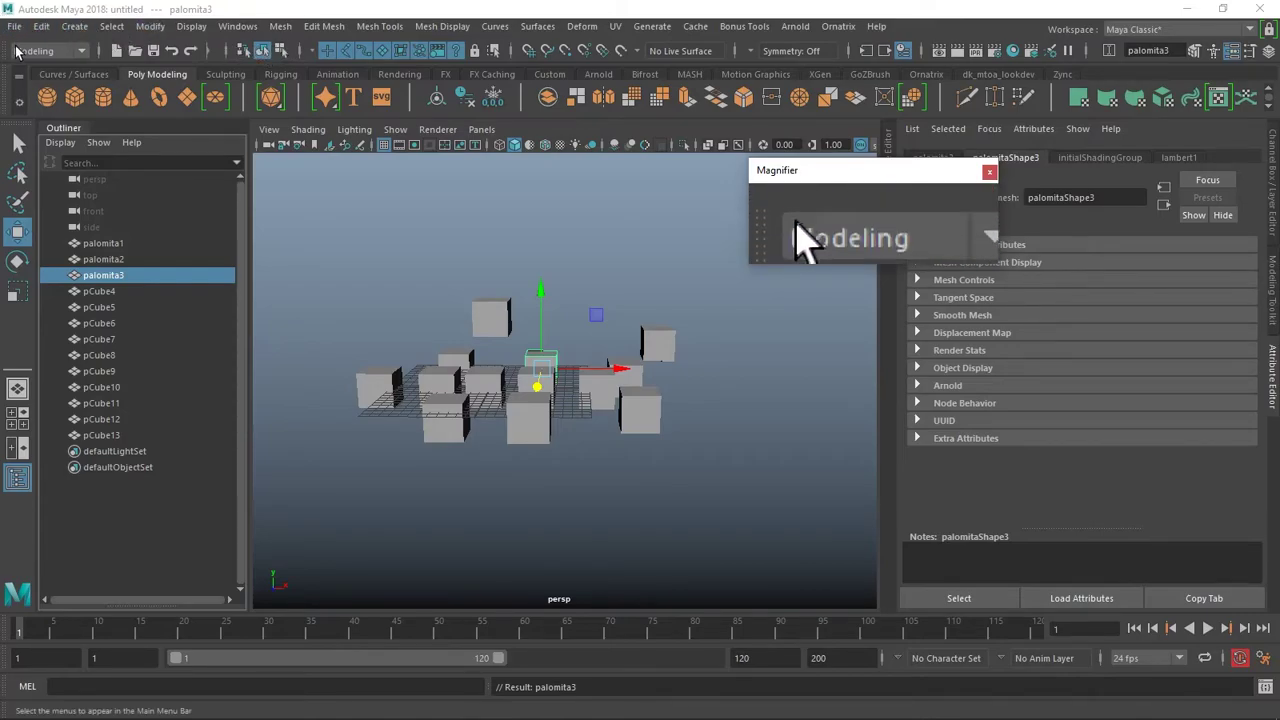
{"action": "left_click", "coordinate": [48, 57]}
{"action": "left_click", "coordinate": [82, 58]}
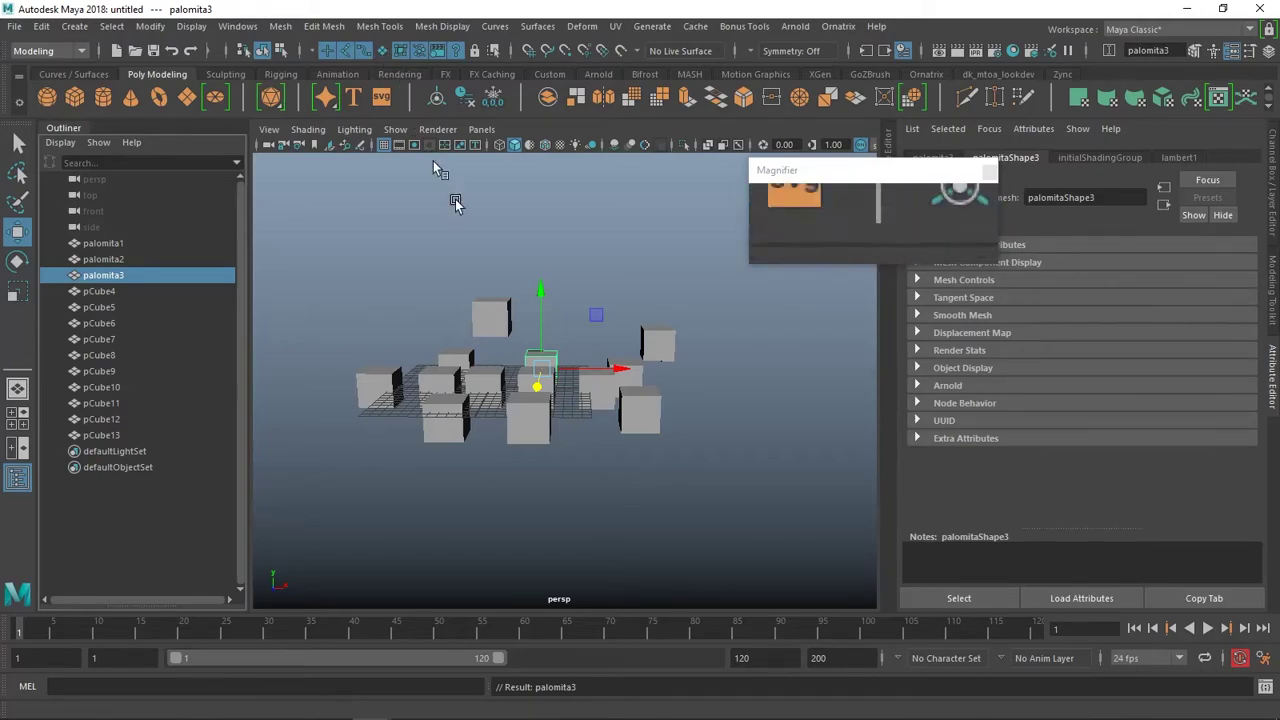
{"action": "left_click", "coordinate": [640, 463]}
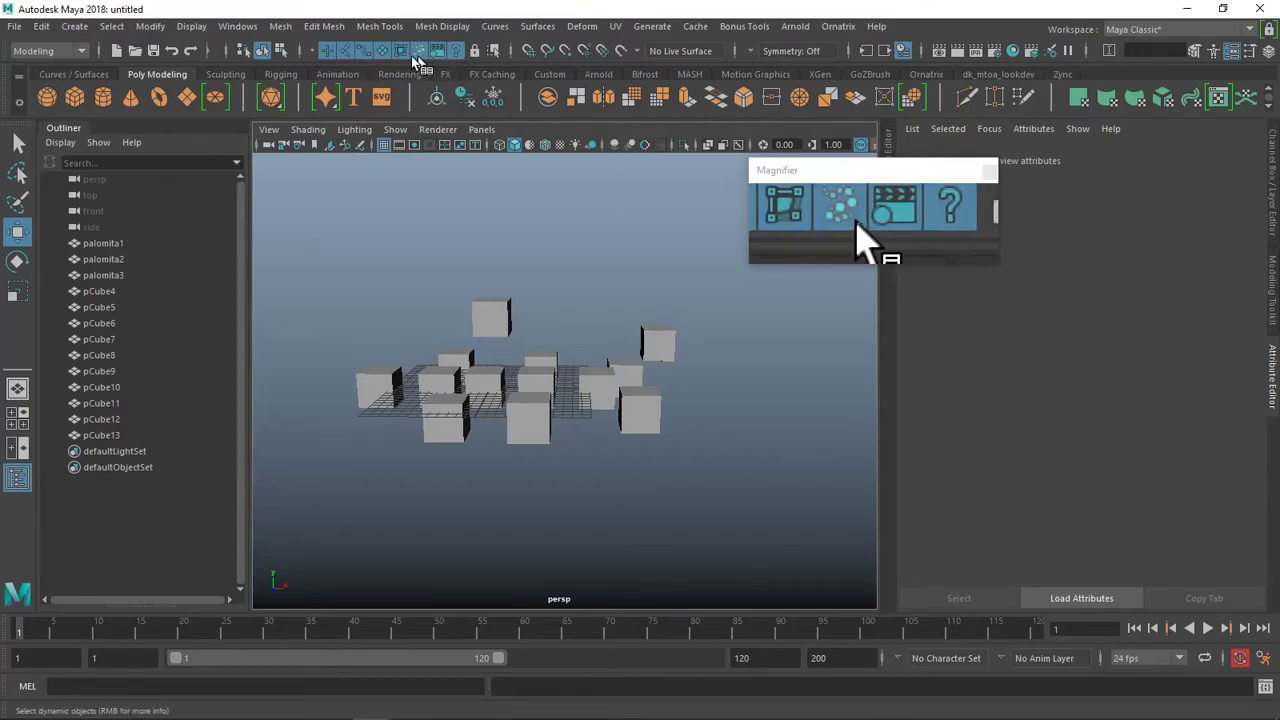
{"action": "left_click_drag", "start_coordinate": [631, 314], "coordinate": [789, 480]}
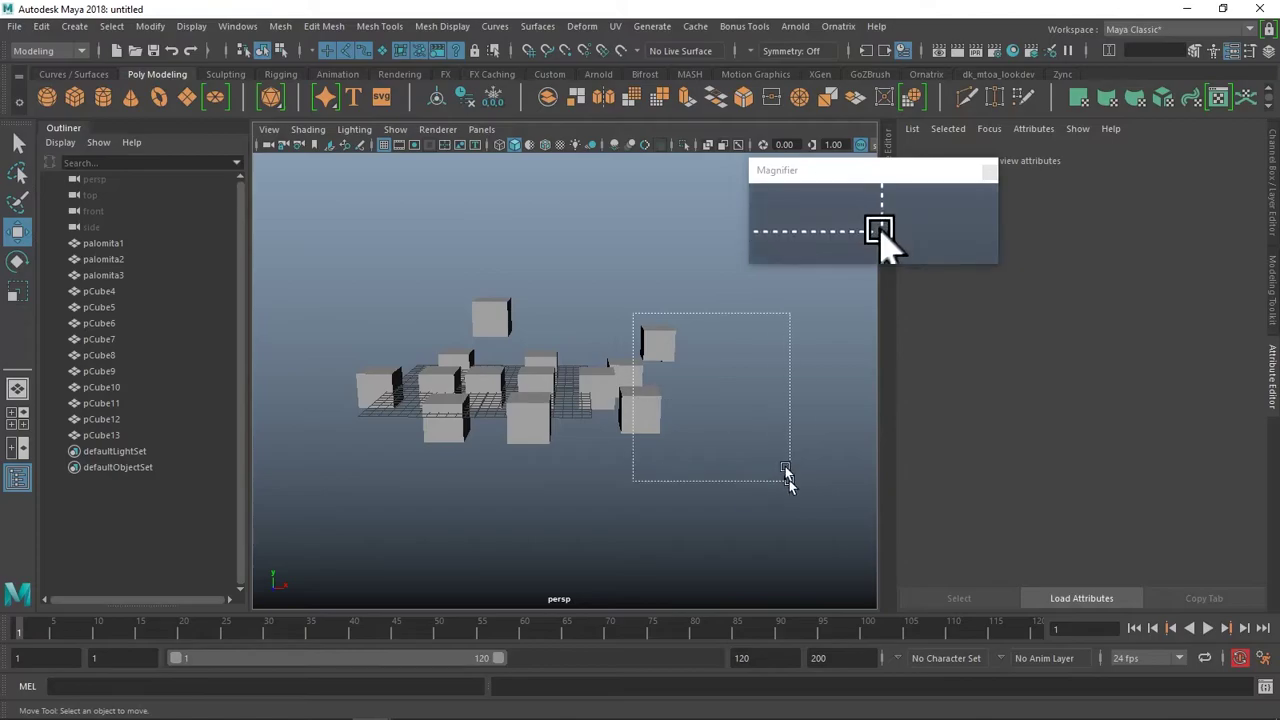
{"action": "left_click_drag", "start_coordinate": [604, 296], "coordinate": [670, 400]}
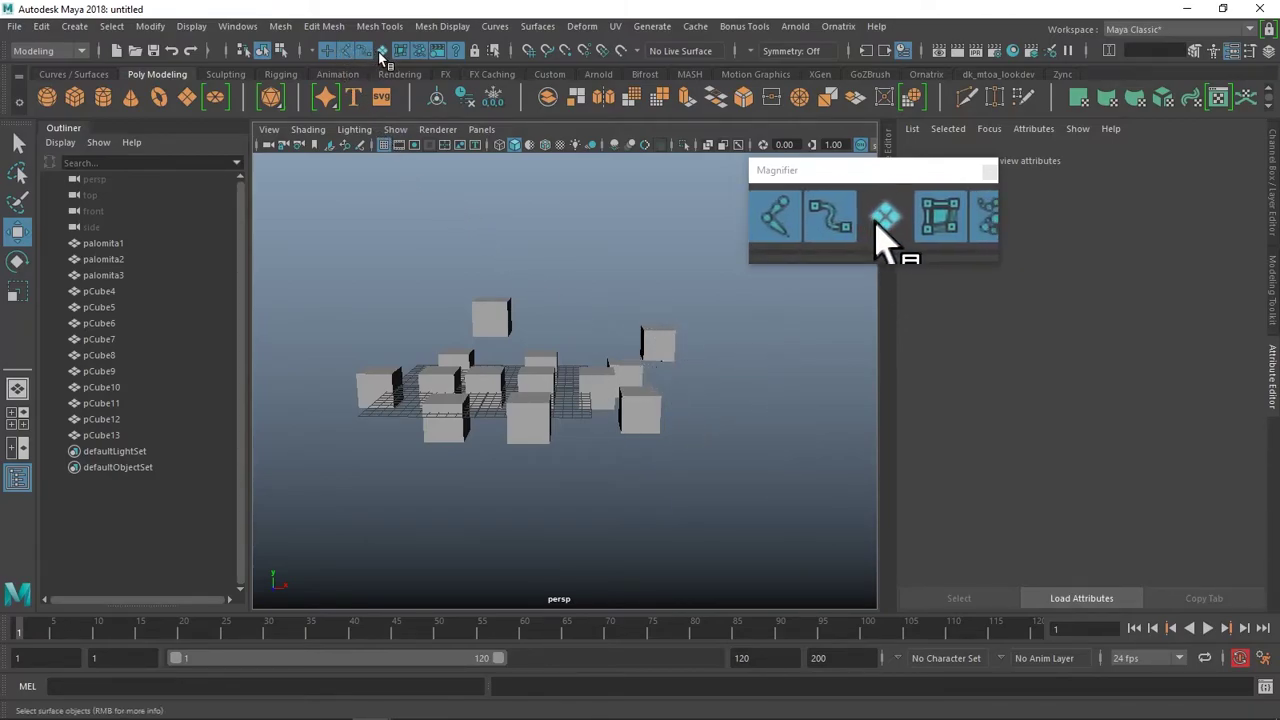
{"action": "left_click", "coordinate": [491, 316]}
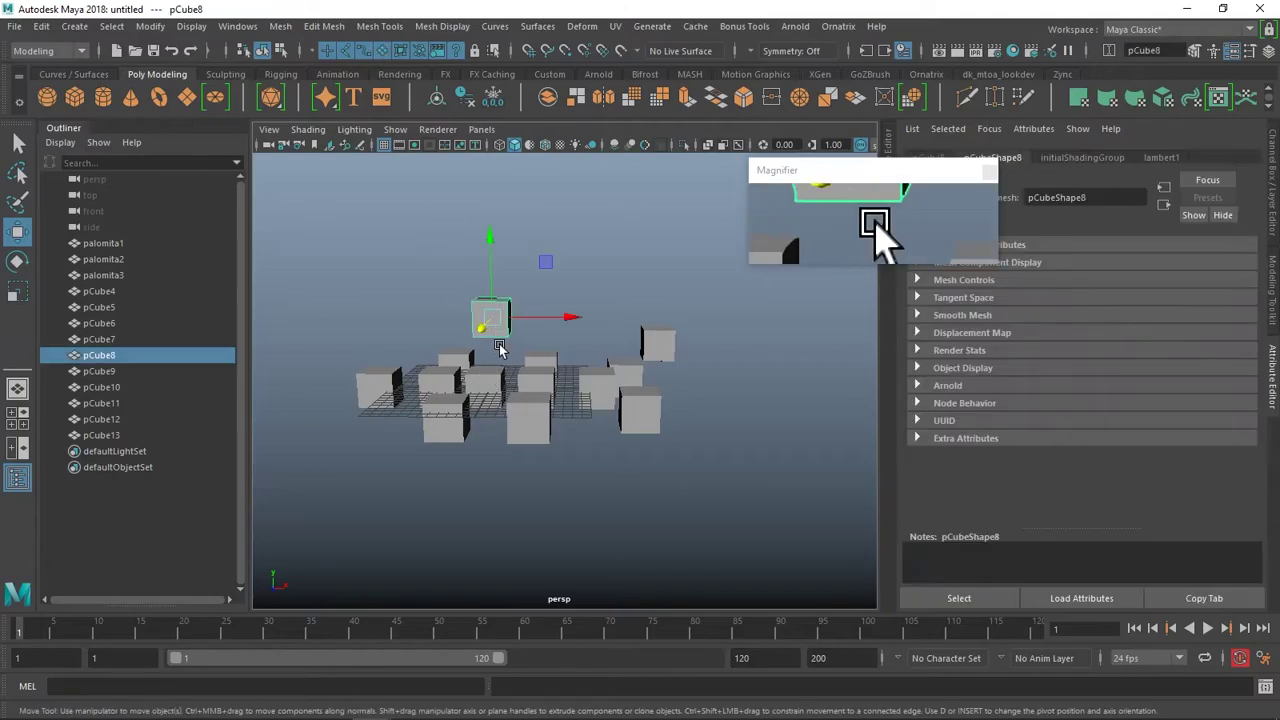
{"action": "key", "text": "ctrl+z"}
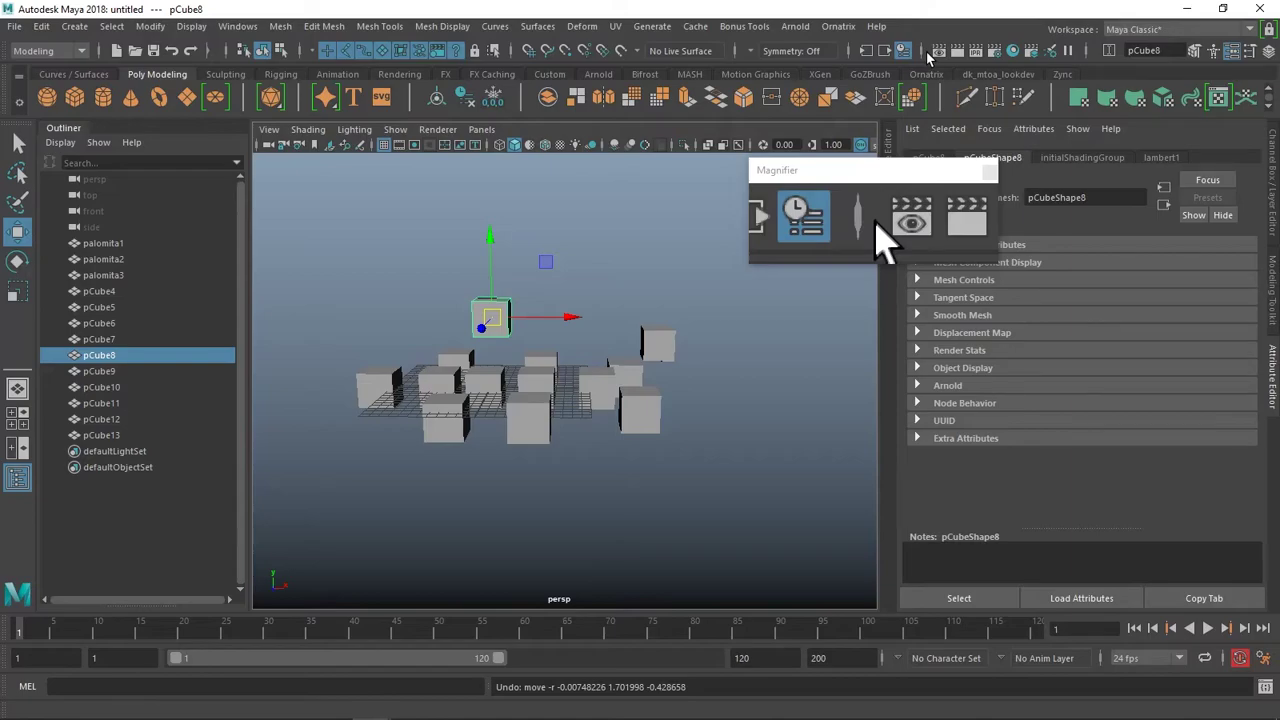
Toggle the status line's rendering shortcuts and quick name field, leaving the name field visible
{"action": "left_click", "coordinate": [924, 54]}
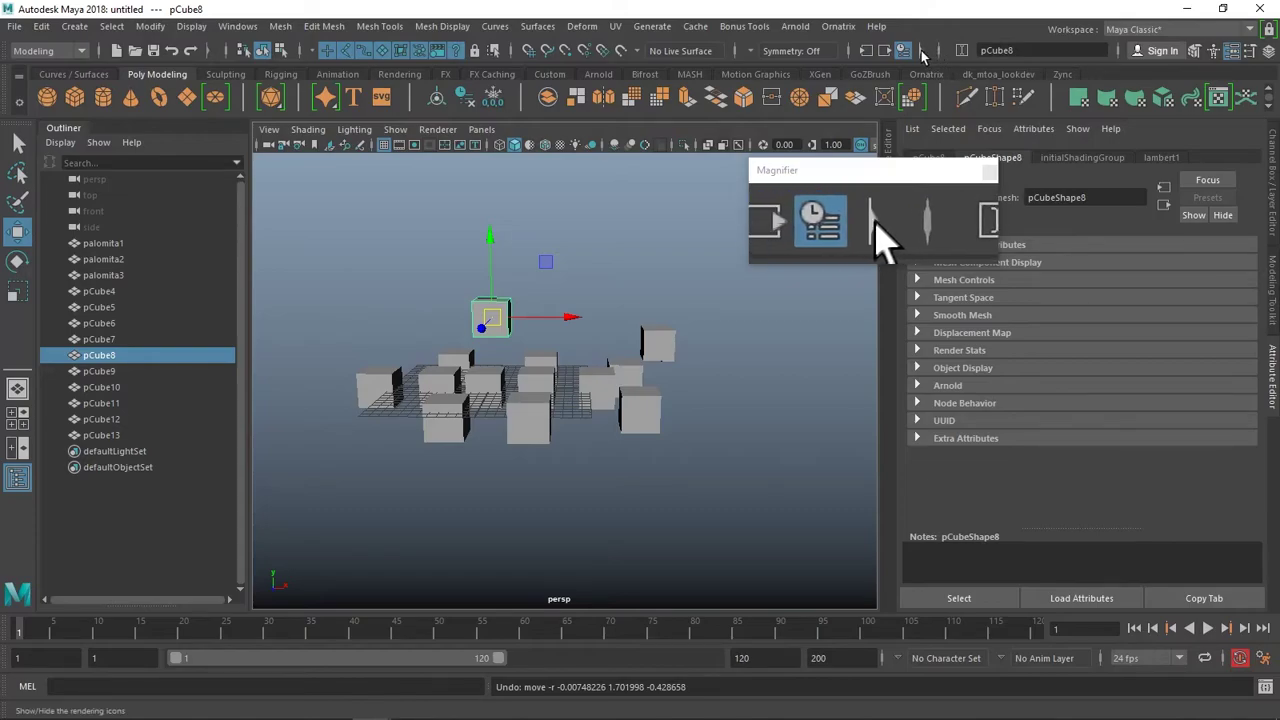
{"action": "left_click", "coordinate": [925, 52]}
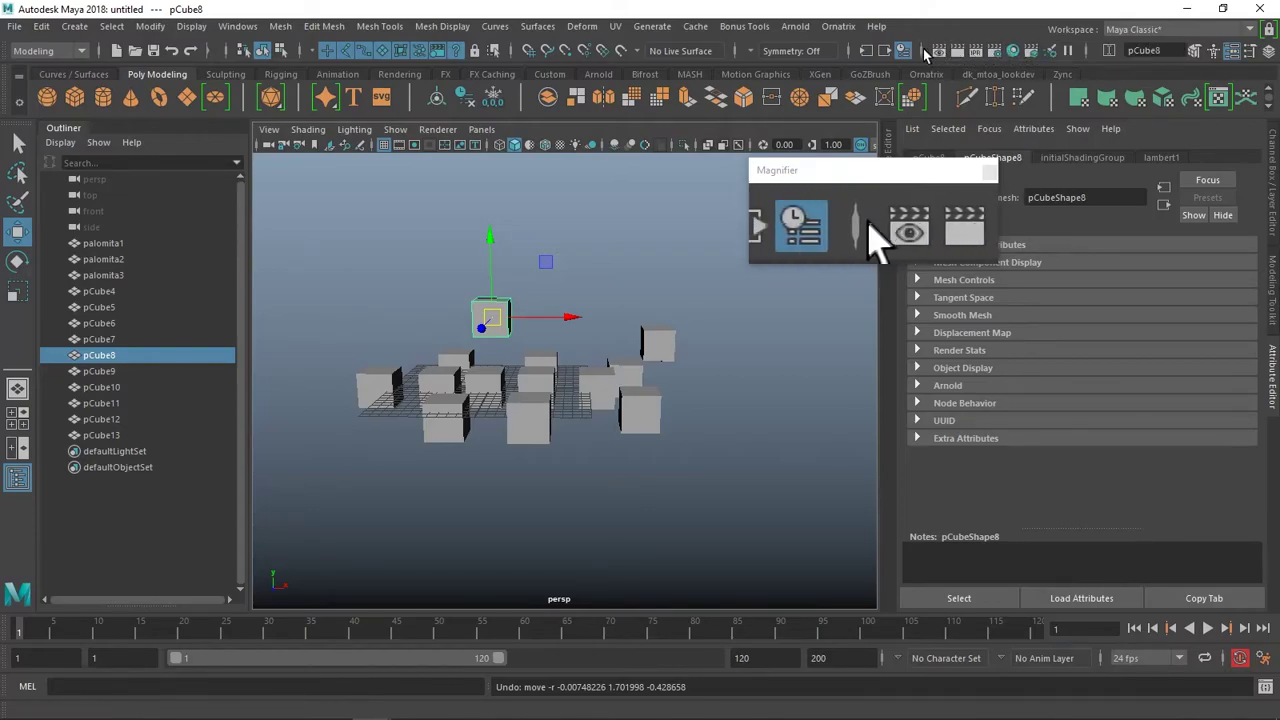
{"action": "left_click", "coordinate": [924, 52]}
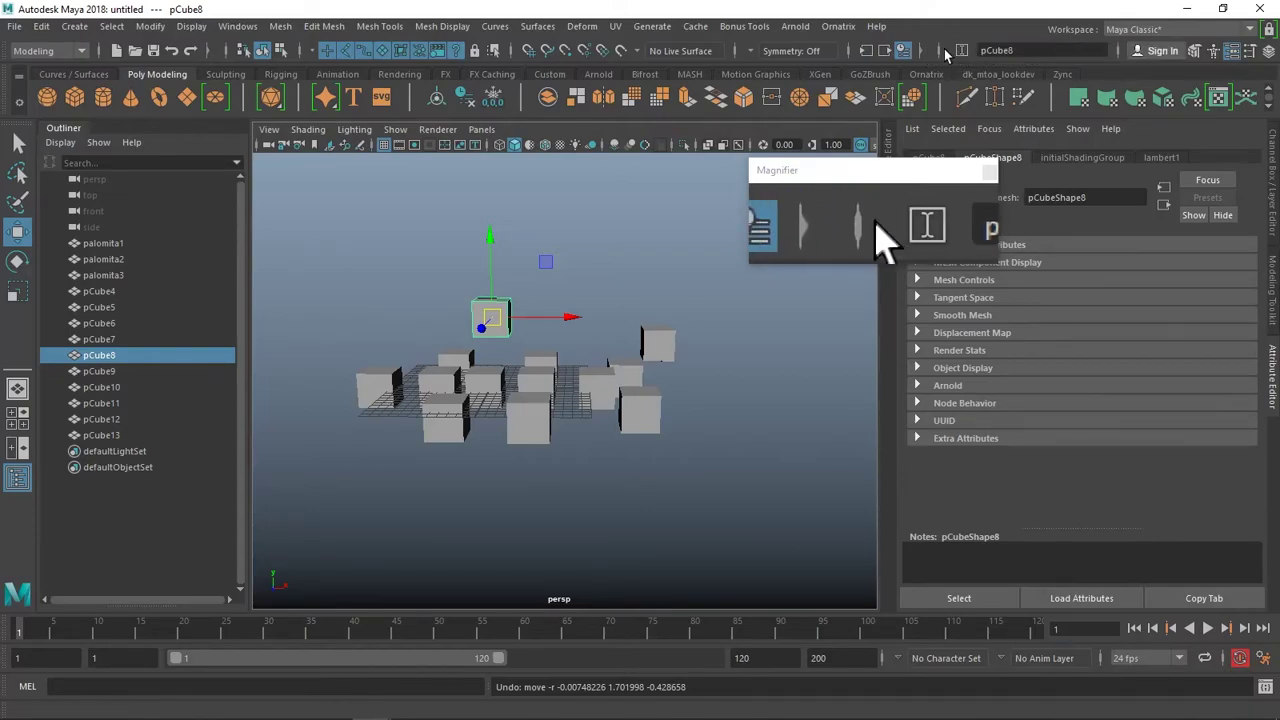
{"action": "left_click", "coordinate": [940, 52]}
{"action": "left_click", "coordinate": [940, 52]}
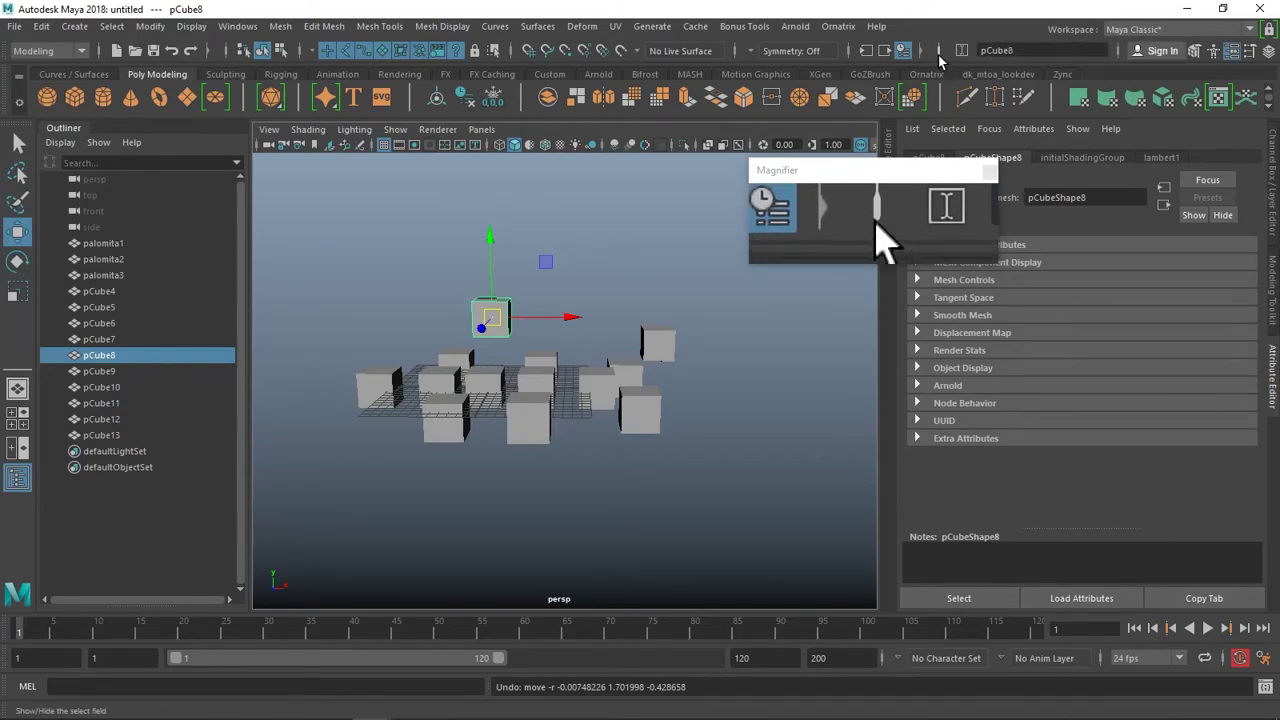
{"action": "left_click", "coordinate": [938, 54]}
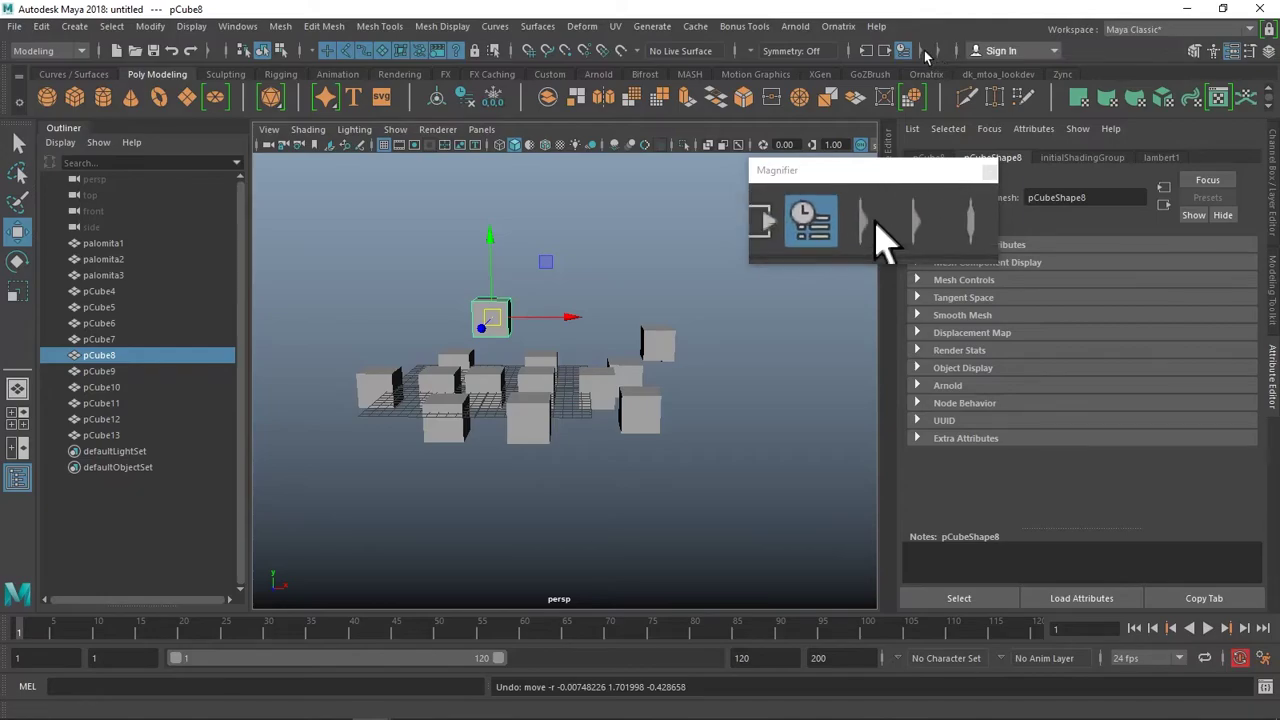
{"action": "left_click", "coordinate": [922, 52]}
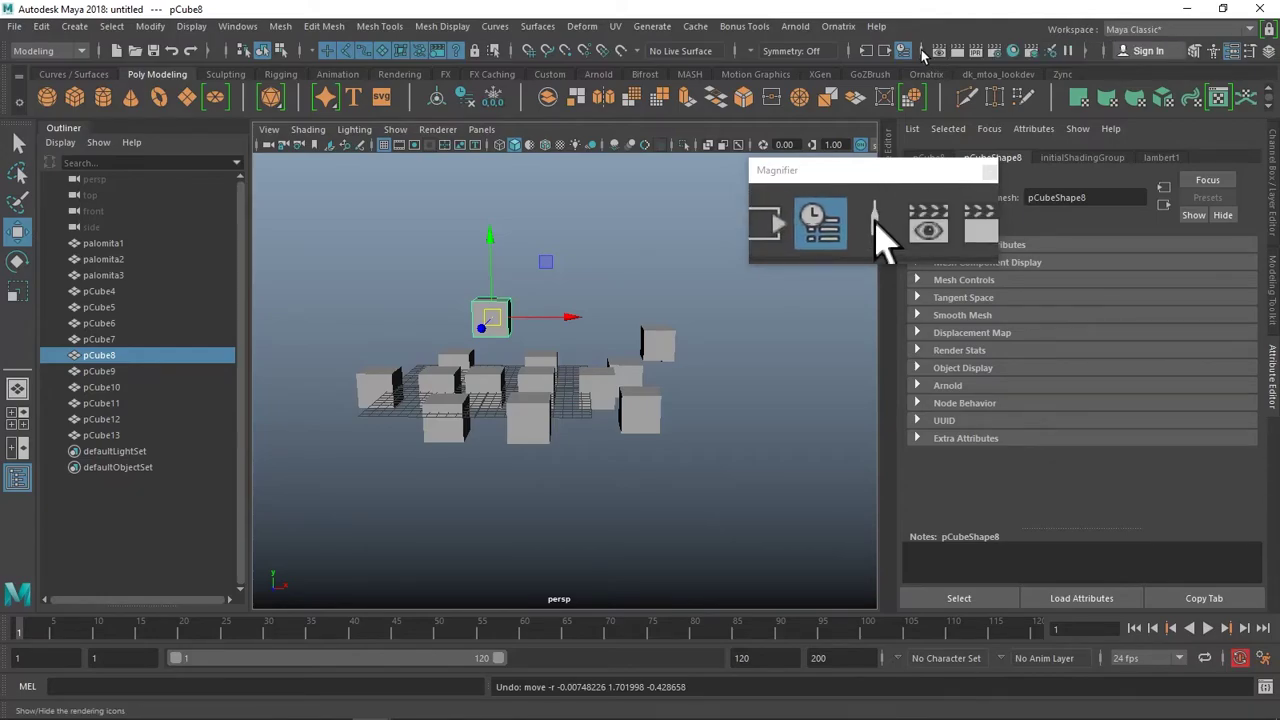
{"action": "left_click", "coordinate": [920, 54]}
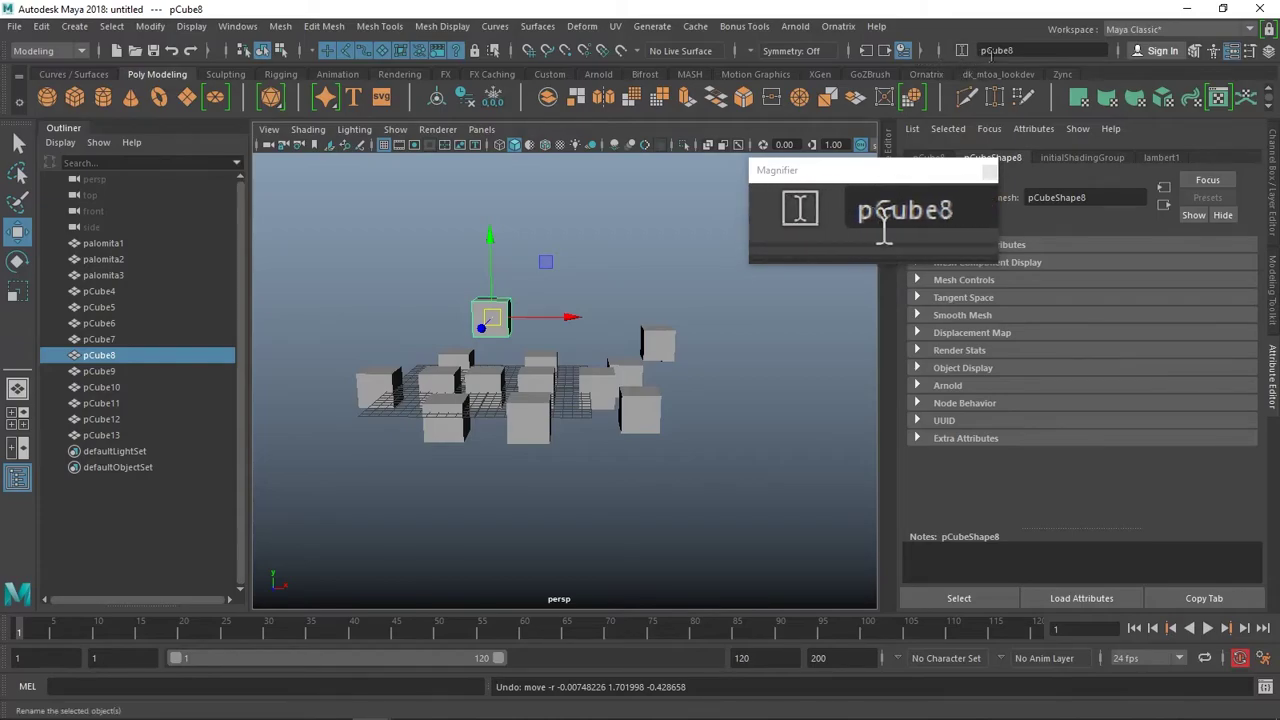
Set the input field to Rename mode and select pCube4 through pCube13
{"action": "left_click", "coordinate": [961, 50]}
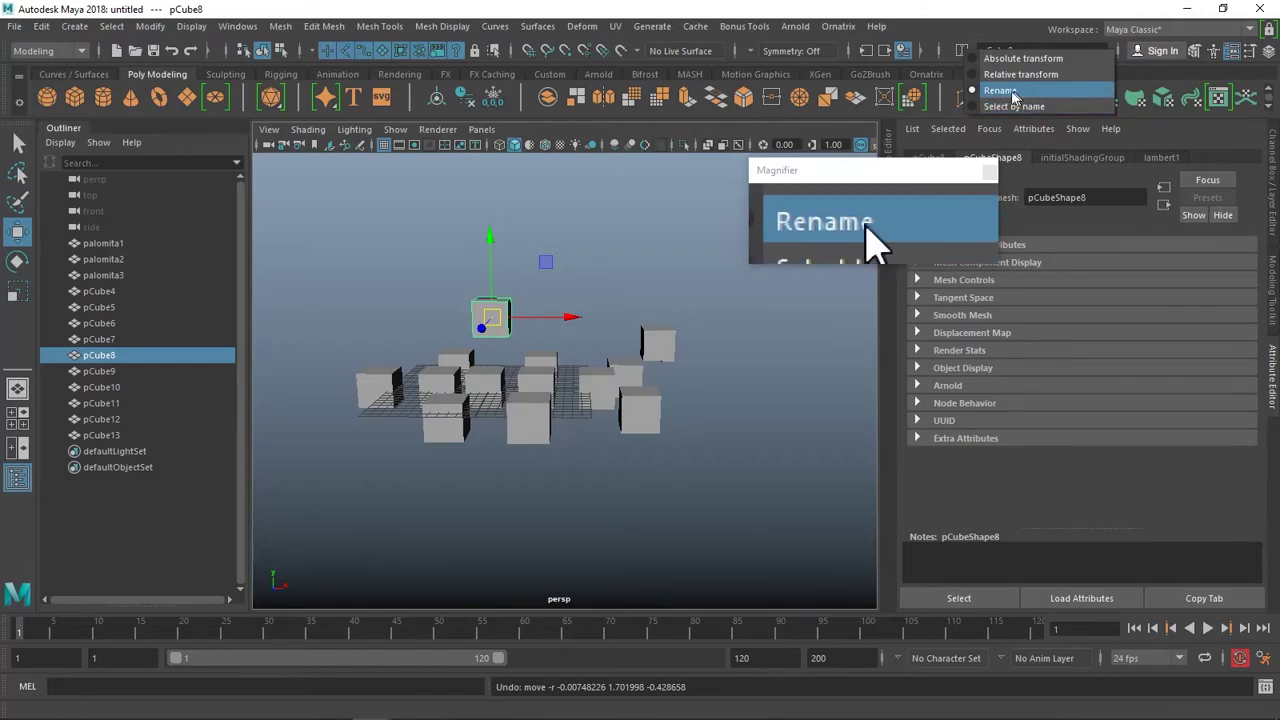
{"action": "left_click", "coordinate": [1001, 91]}
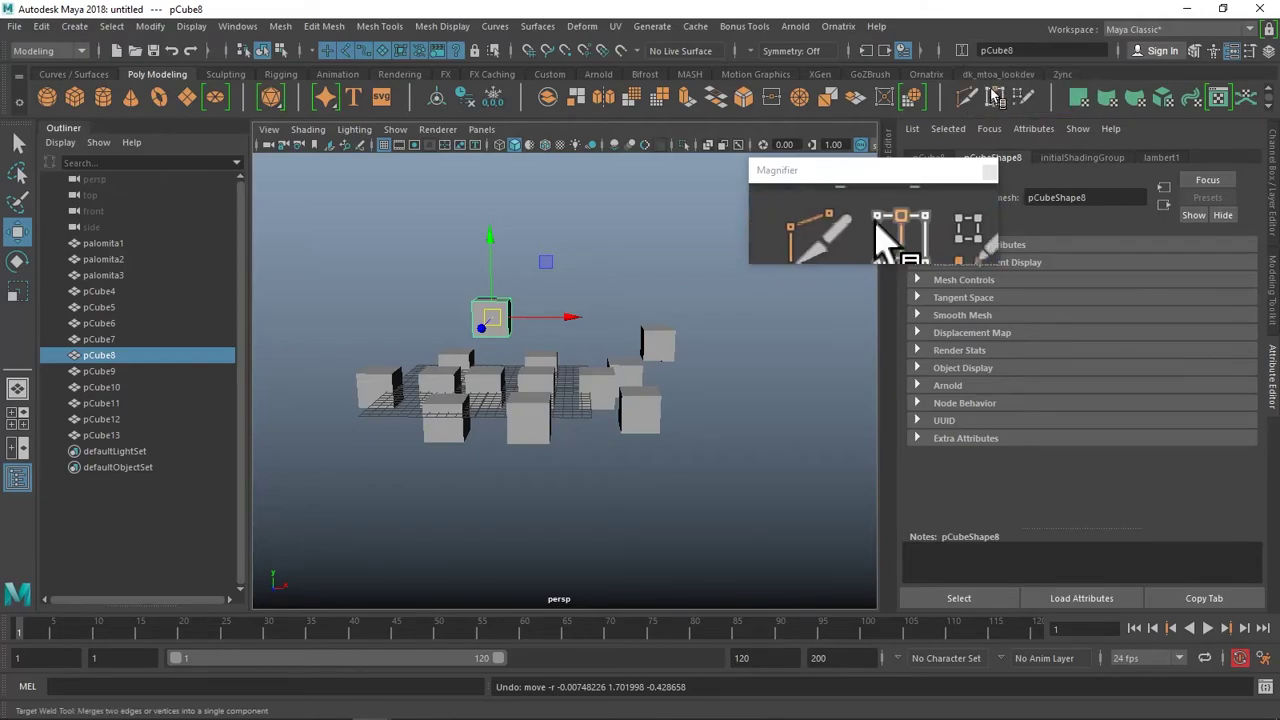
{"action": "left_click", "coordinate": [122, 292]}
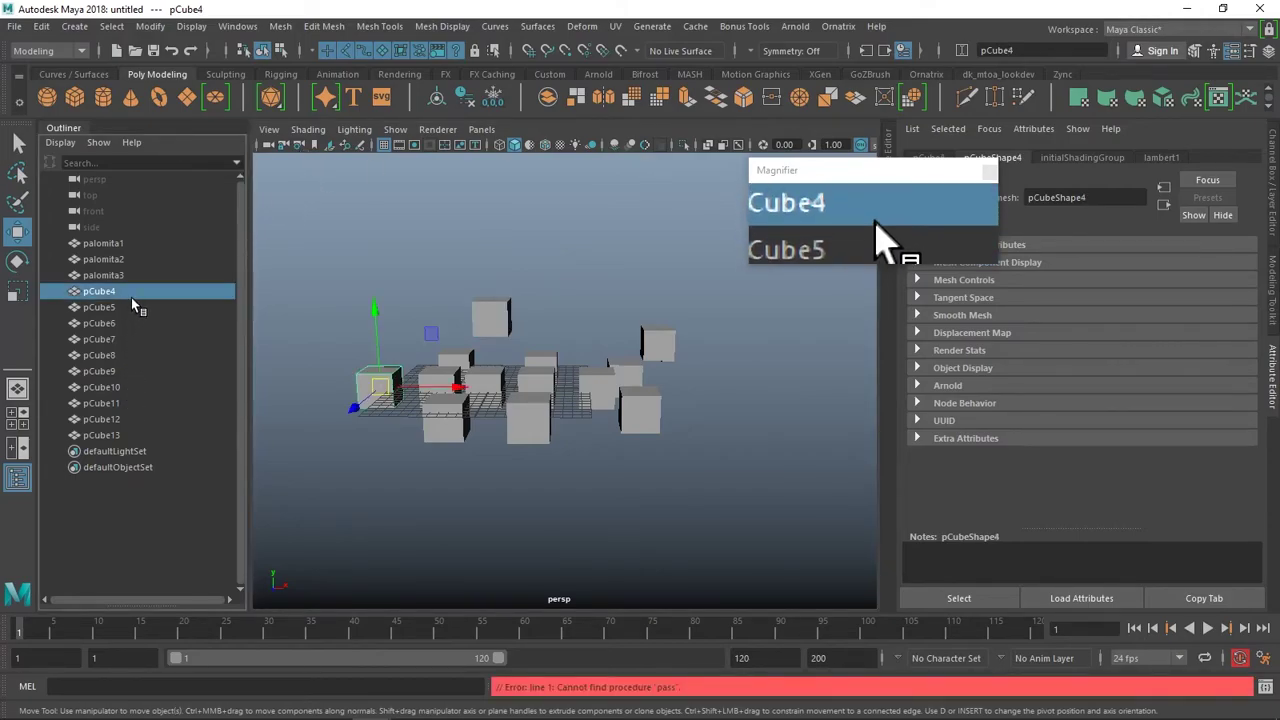
{"action": "left_click", "coordinate": [125, 440], "text": "shift"}
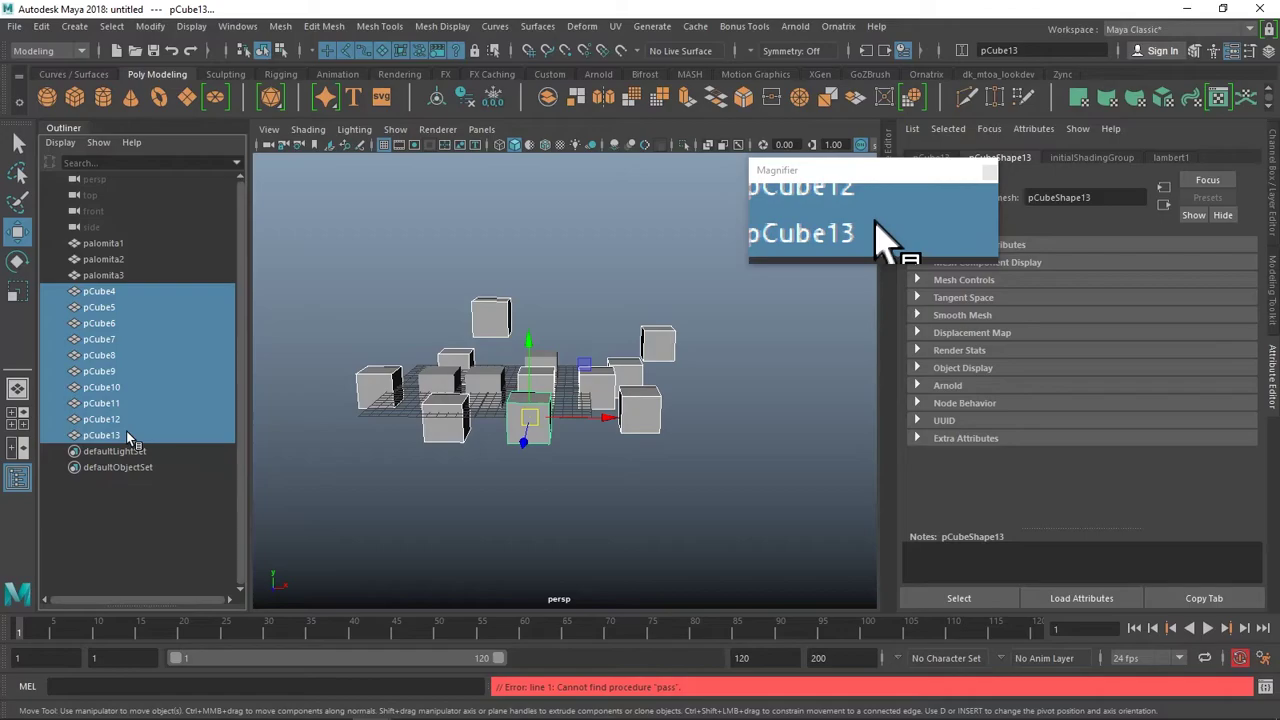
Batch-rename pCube4–pCube13 to palomita via the quick rename field, then select palomita2
{"action": "left_click", "coordinate": [140, 295]}
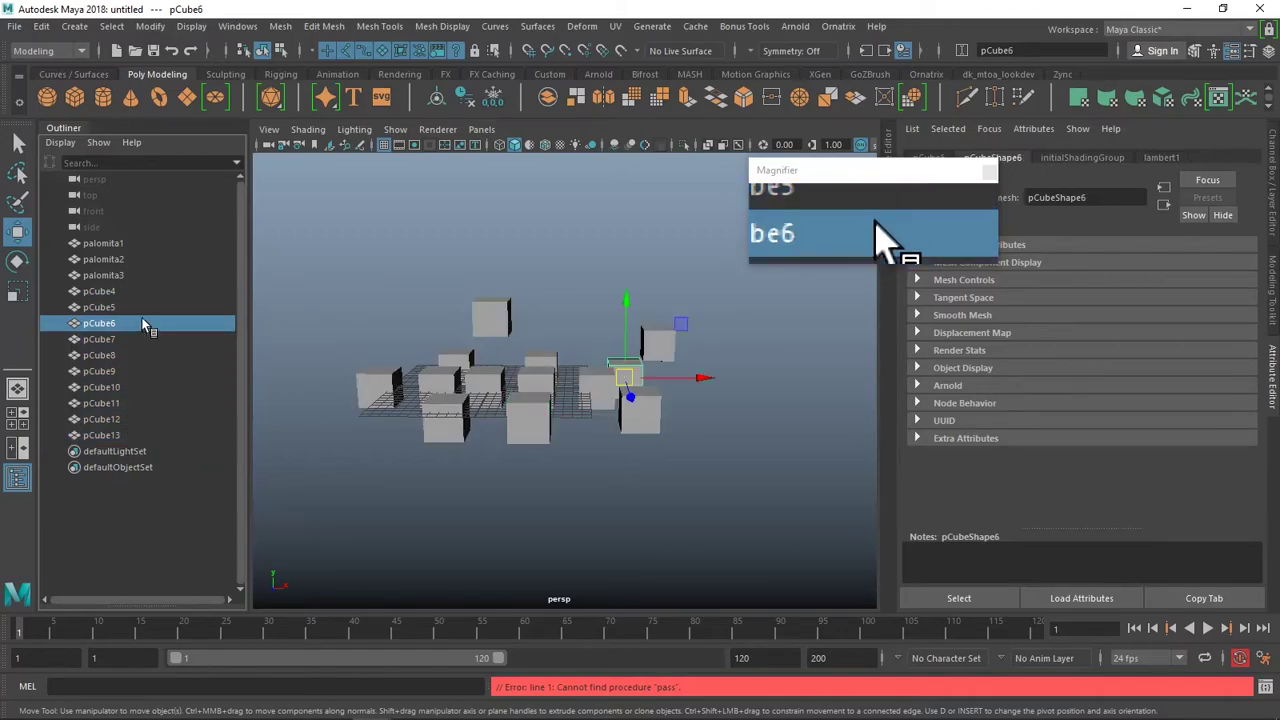
{"action": "left_click_drag", "start_coordinate": [140, 298], "coordinate": [145, 437]}
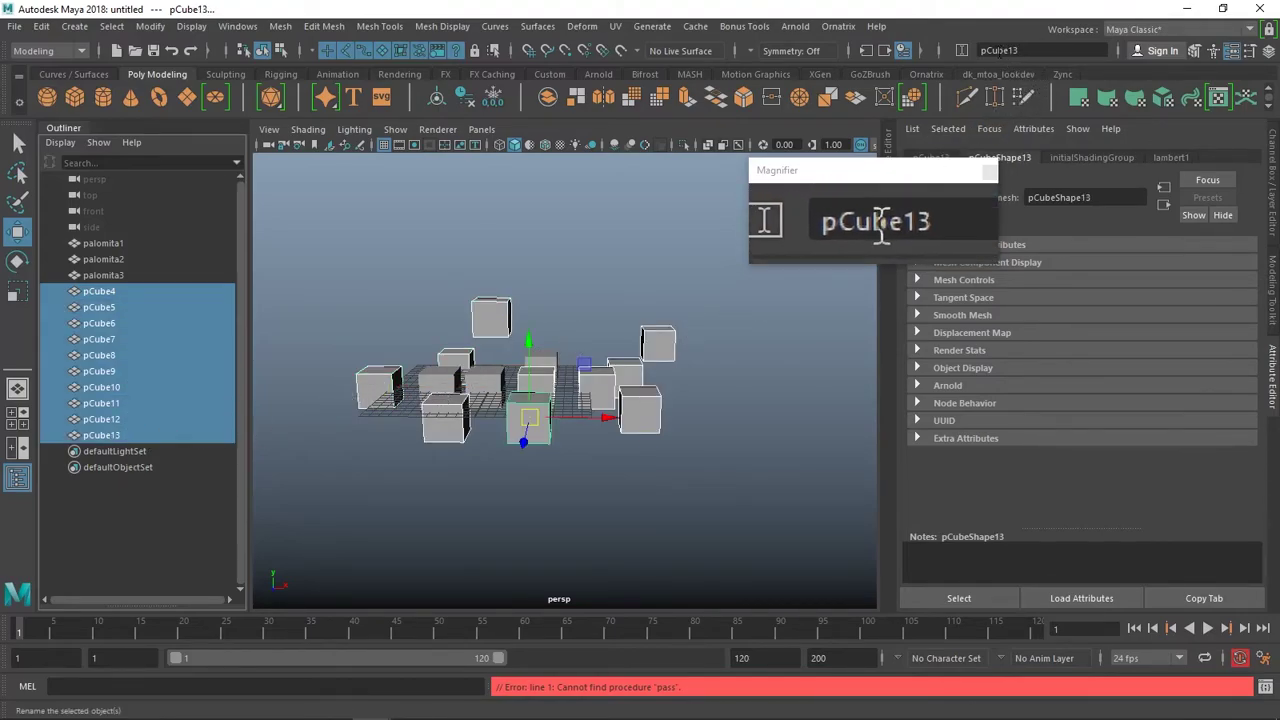
{"action": "double_click", "coordinate": [1004, 50]}
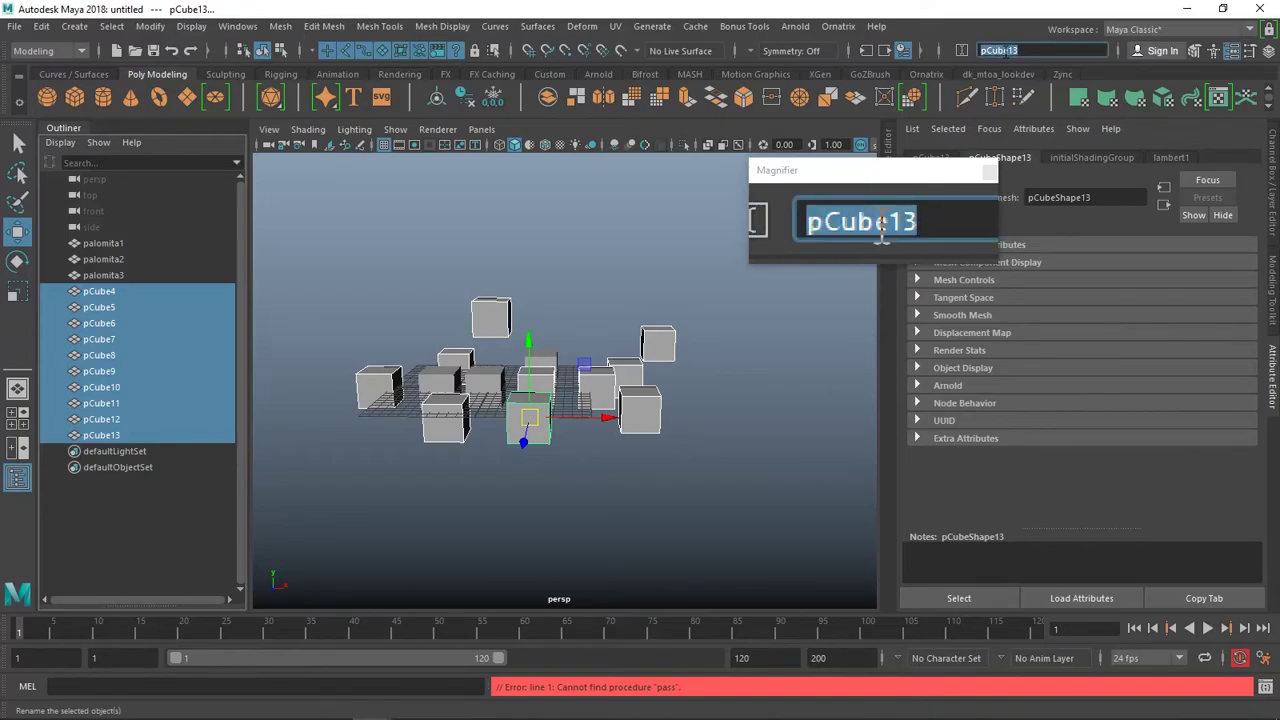
{"action": "type", "text": "palumi"}
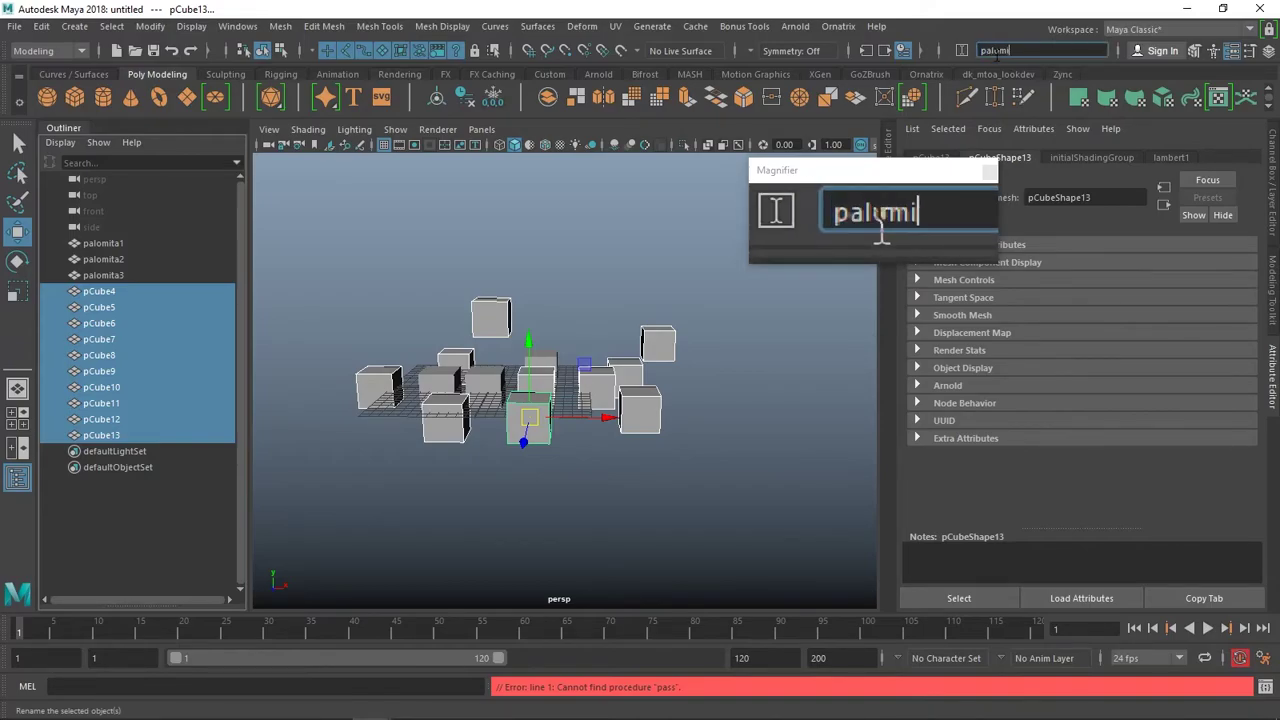
{"action": "type", "text": "ta"}
{"action": "key", "text": "Return"}
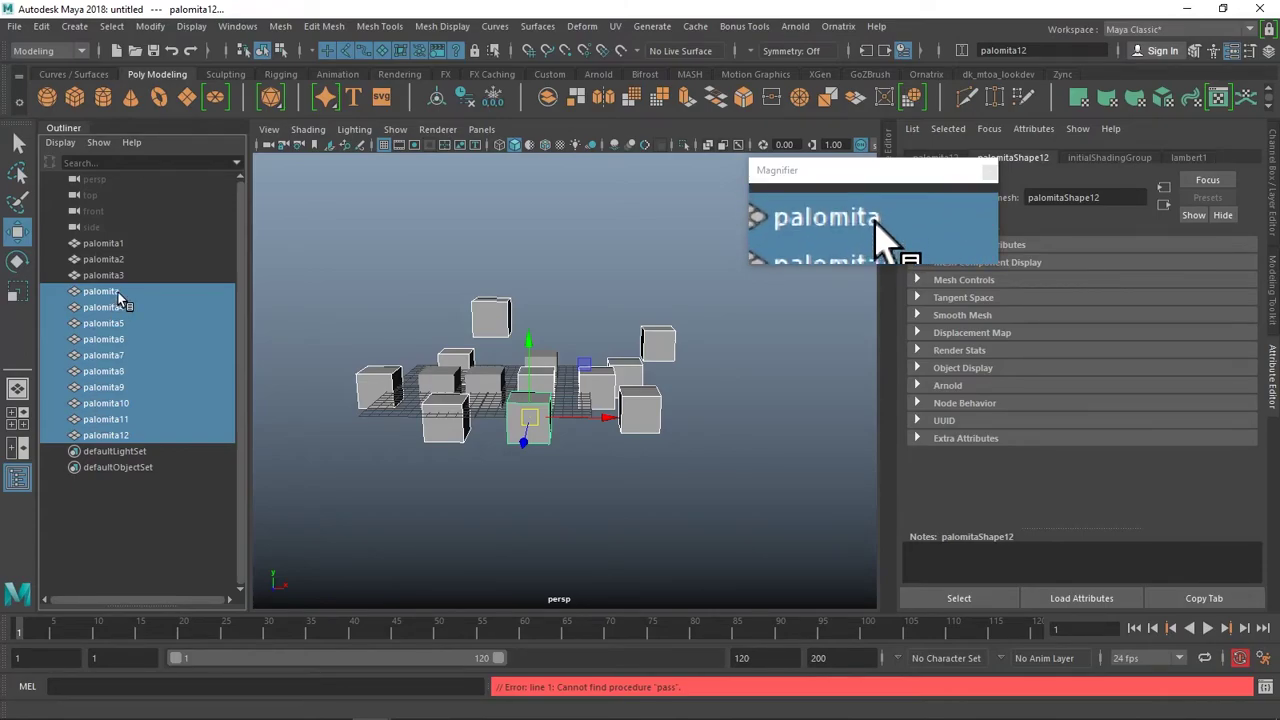
{"action": "left_click", "coordinate": [112, 261]}
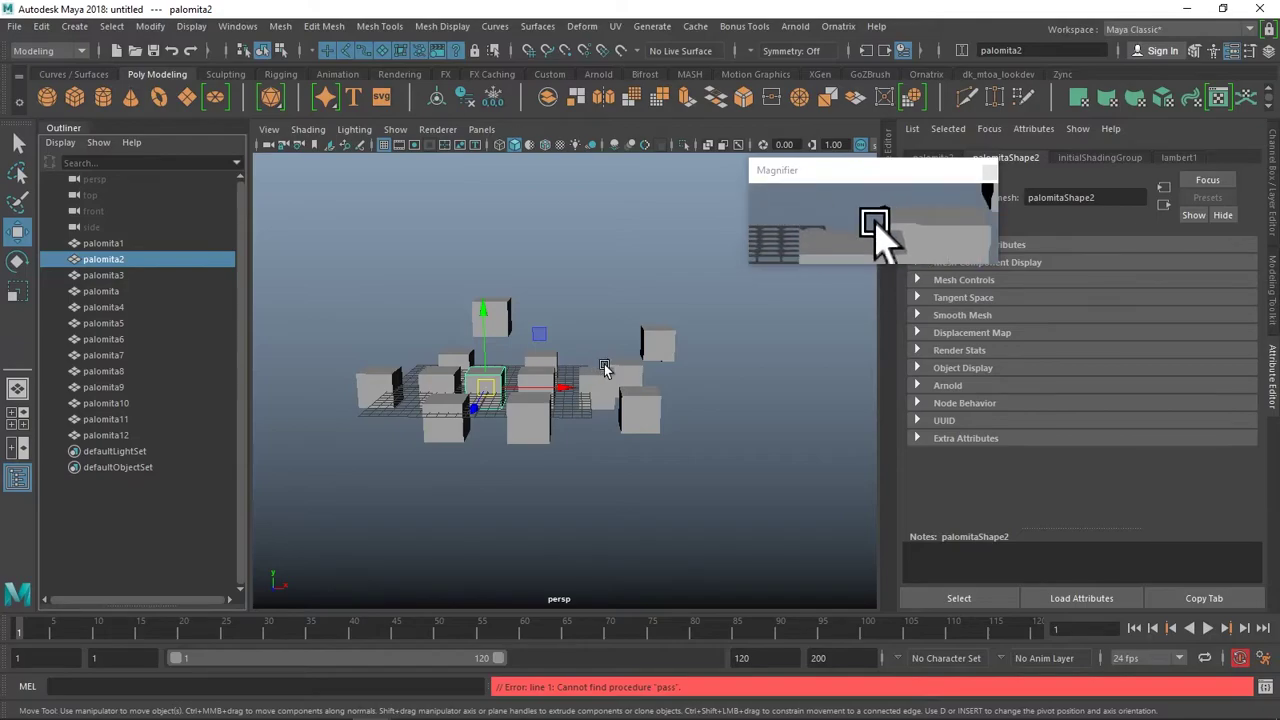
Select palomita1 through palomita12 and quick-rename them all to mangosele via the status-line field
{"action": "left_click", "coordinate": [105, 246]}
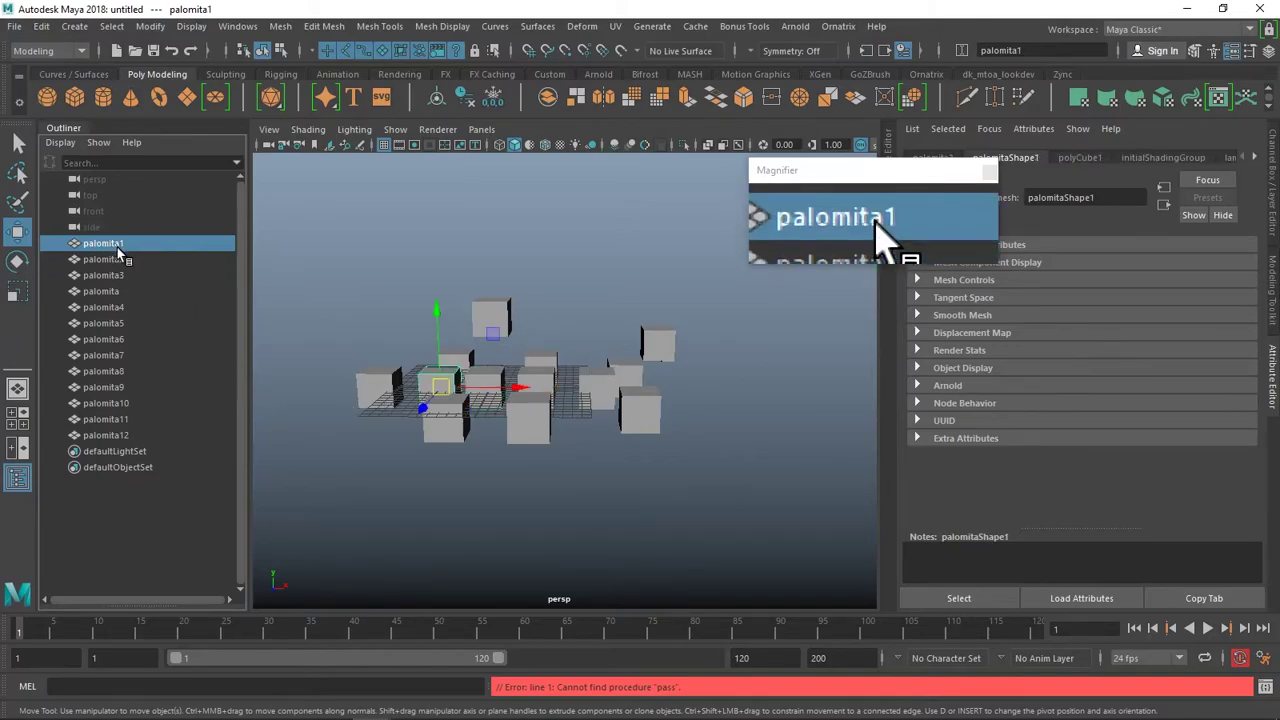
{"action": "left_click", "coordinate": [140, 436], "text": "shift"}
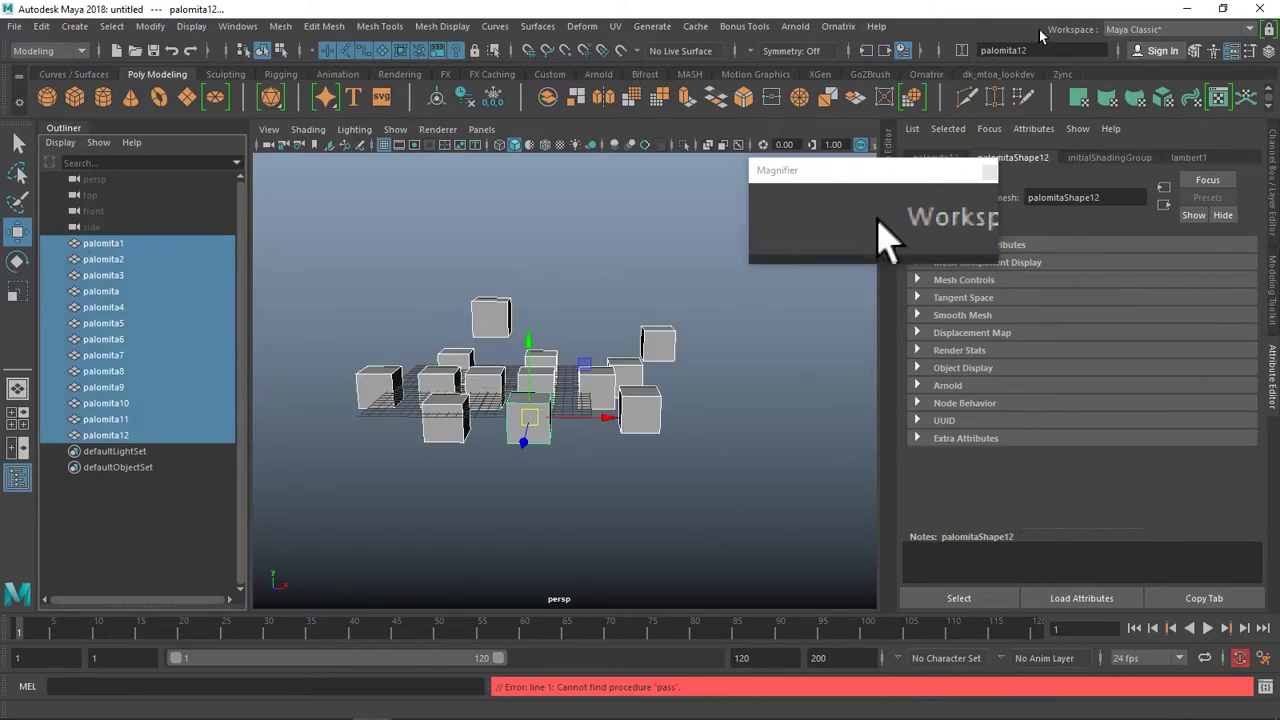
{"action": "left_click", "coordinate": [1036, 47]}
{"action": "type", "text": "ma"}
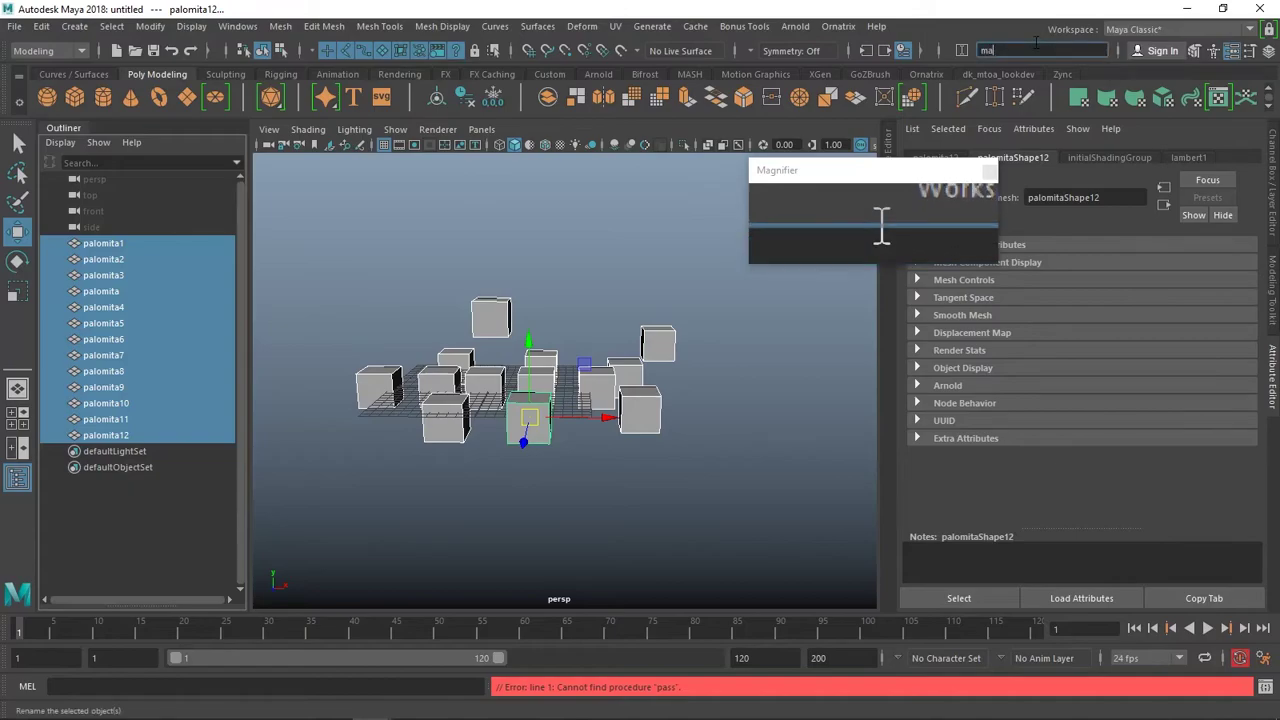
{"action": "type", "text": "ngosele12"}
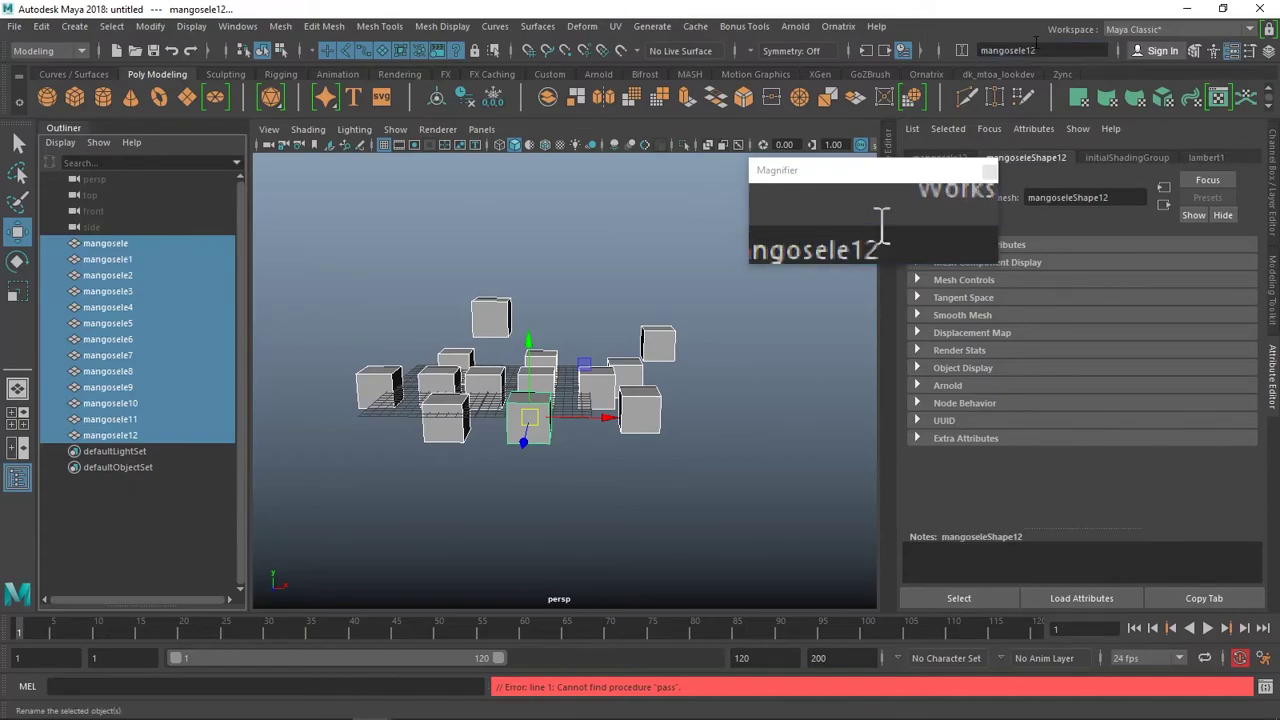
{"action": "key", "text": "Return"}
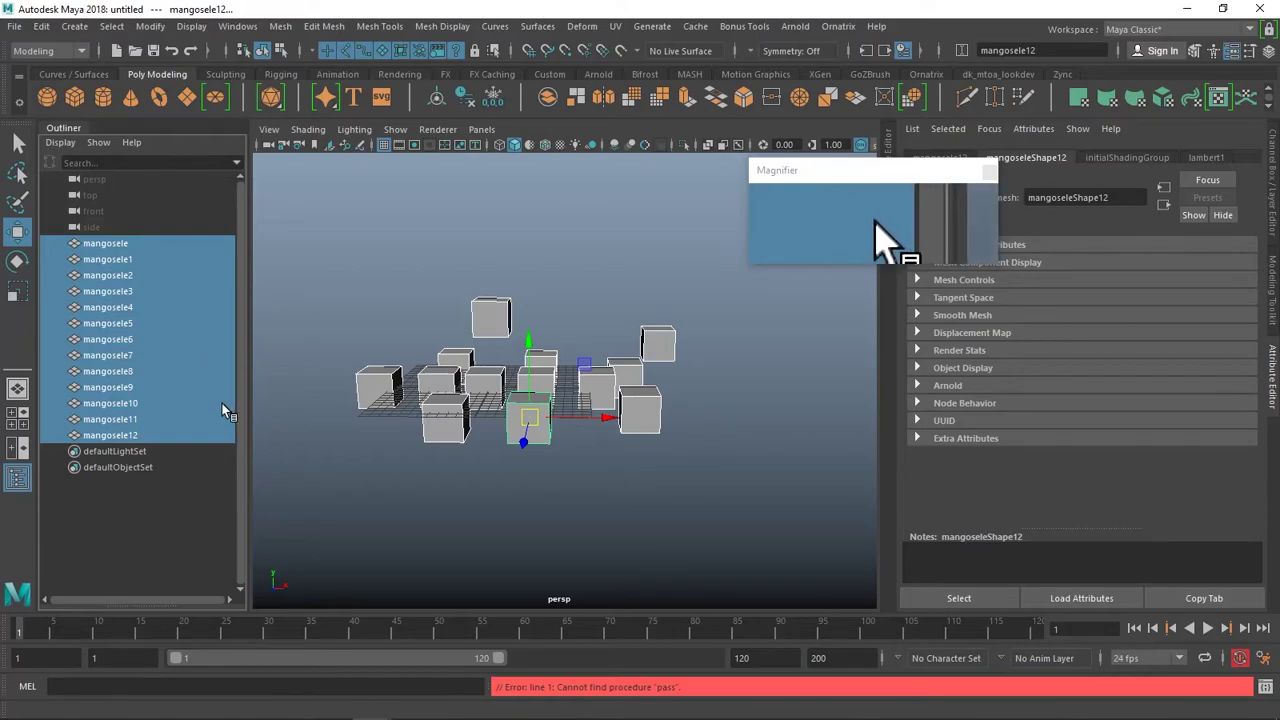
{"action": "left_click", "coordinate": [1043, 48]}
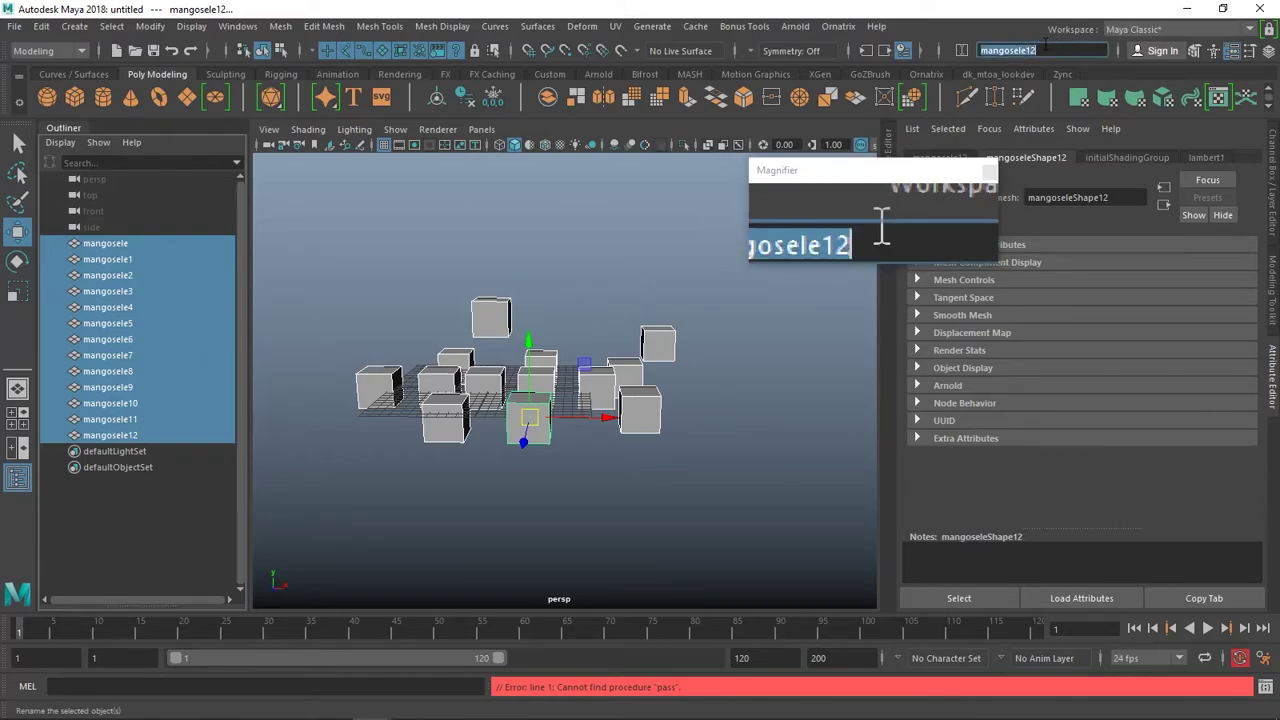
{"action": "key", "text": "BackSpace"}
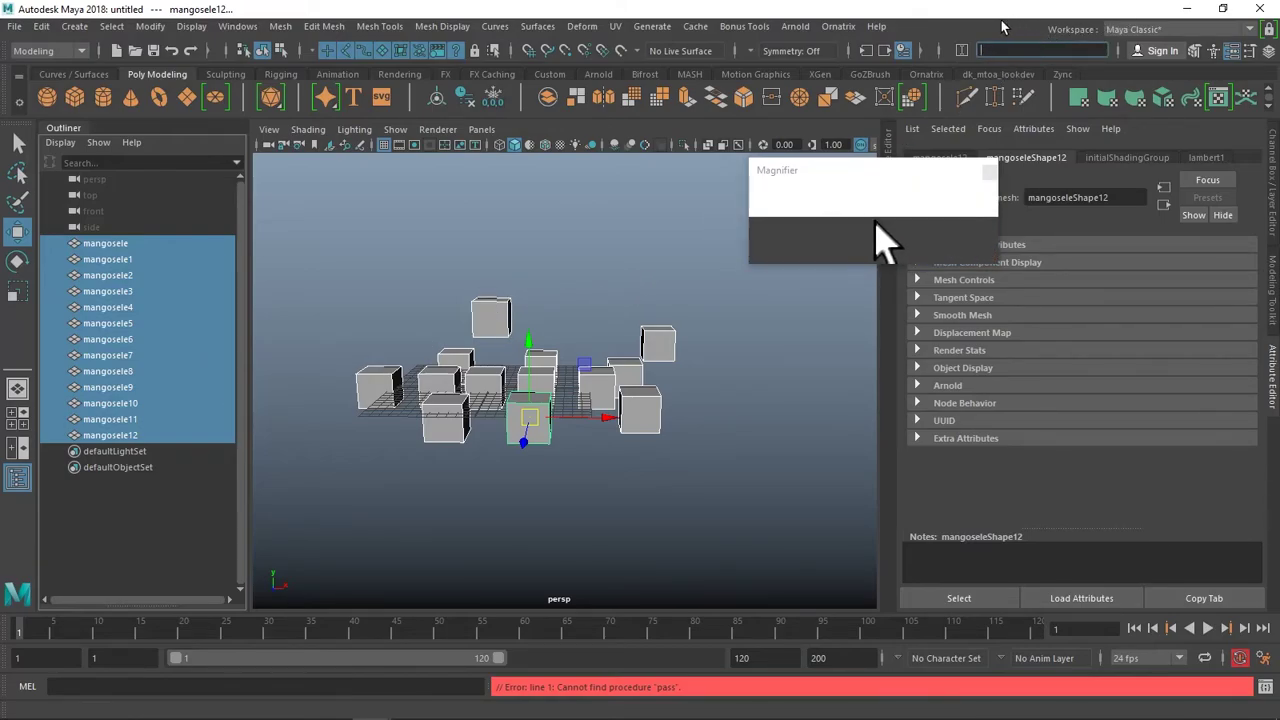
{"action": "left_click", "coordinate": [603, 263]}
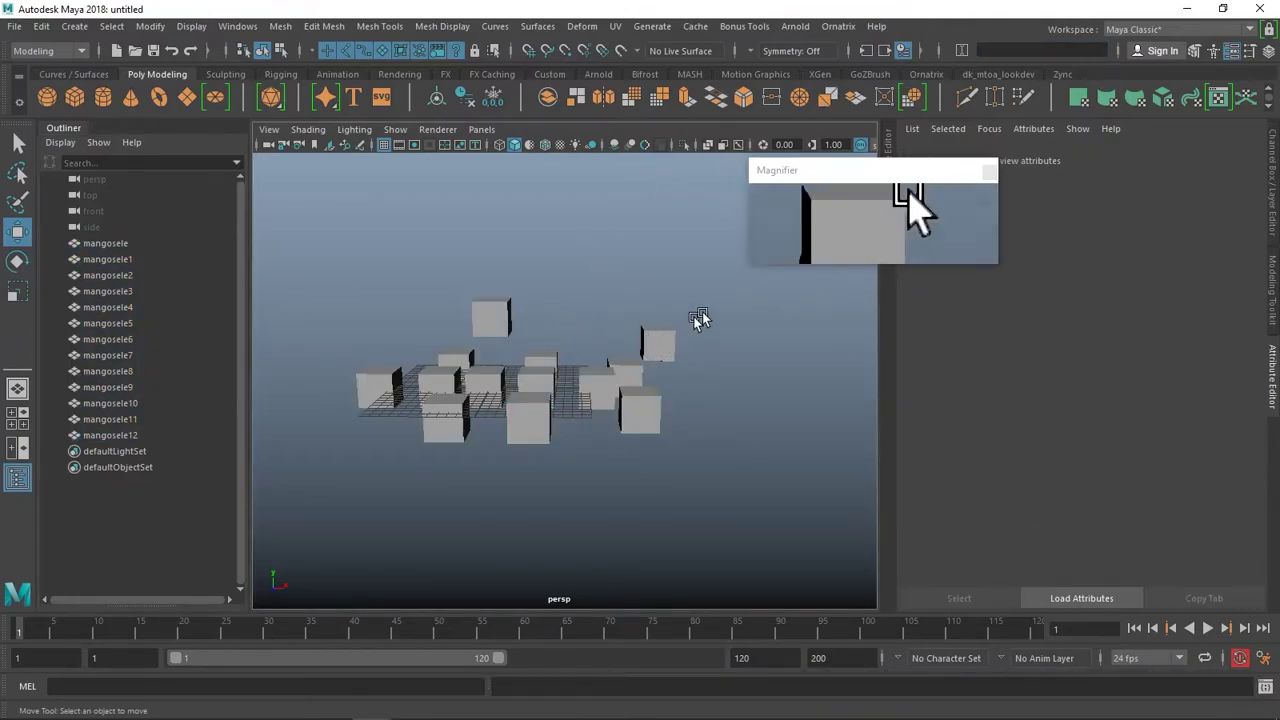
Switch the side panel to the Channel Box and orbit to view the cubes from above
{"action": "left_click_drag", "start_coordinate": [1002, 256], "coordinate": [945, 262]}
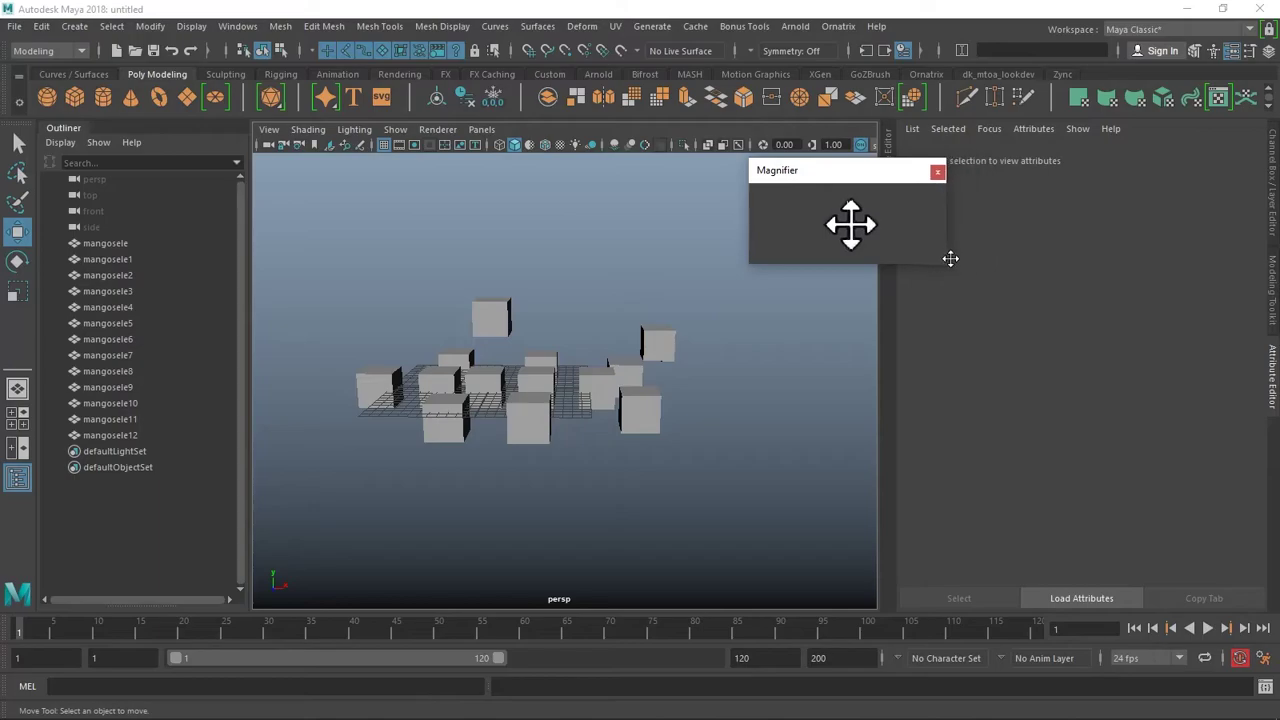
{"action": "left_click_drag", "start_coordinate": [860, 170], "coordinate": [836, 172]}
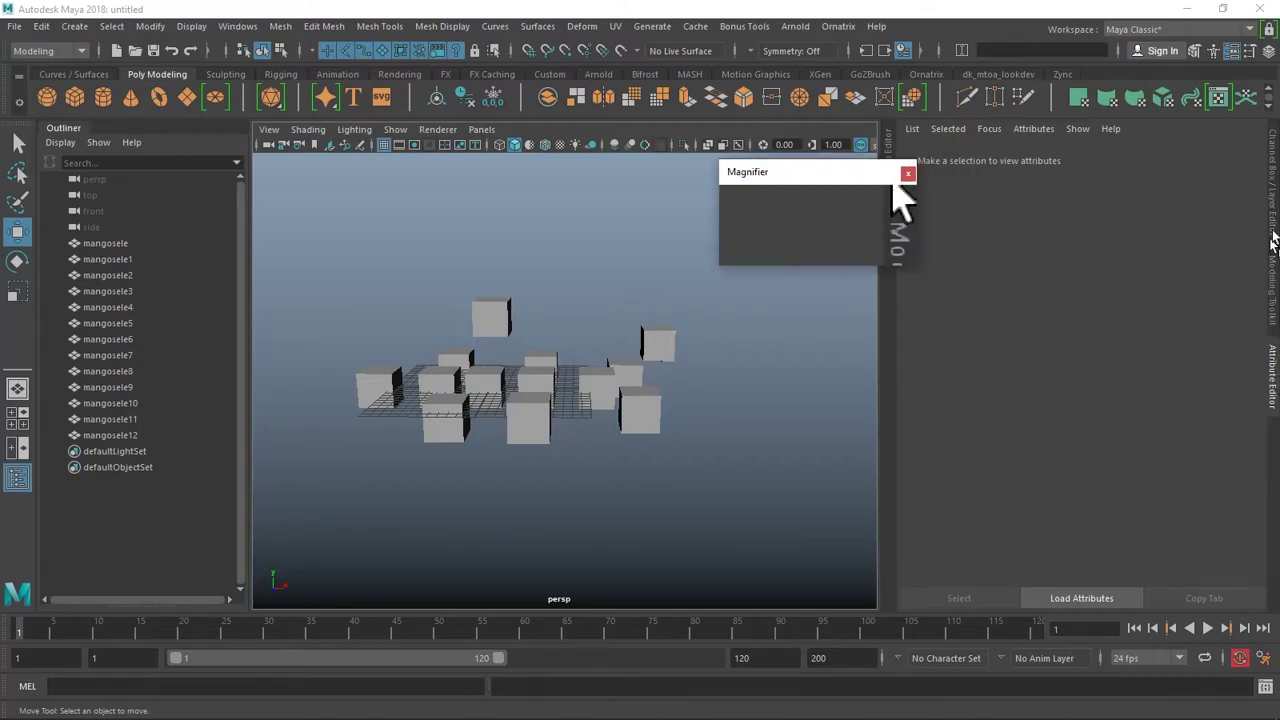
{"action": "key", "text": "ctrl+a"}
{"action": "left_click_drag", "start_coordinate": [831, 183], "coordinate": [934, 186]}
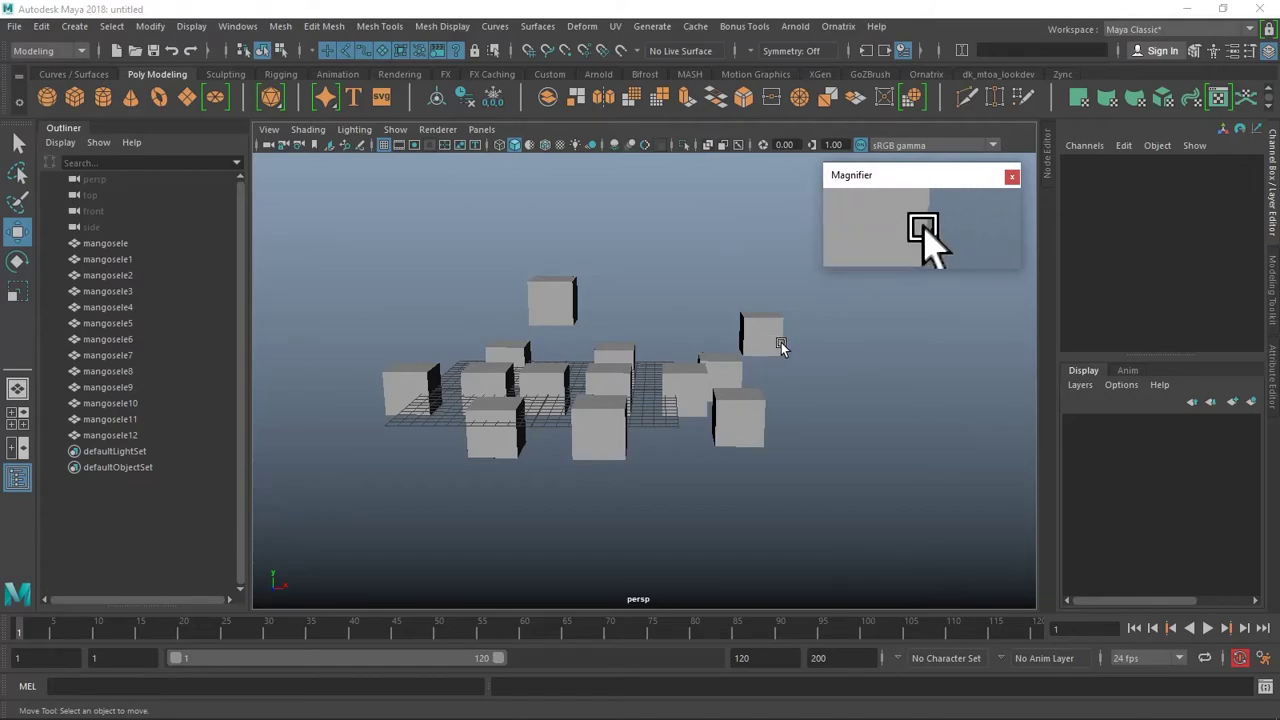
{"action": "mouse_move", "coordinate": [782, 345]}
{"action": "left_mouse_down", "text": "alt"}
{"action": "mouse_move", "coordinate": [740, 432]}
{"action": "mouse_move", "coordinate": [766, 449]}
{"action": "mouse_move", "coordinate": [817, 429]}
{"action": "mouse_move", "coordinate": [838, 460]}
{"action": "mouse_move", "coordinate": [815, 455]}
{"action": "left_mouse_up", "text": "alt"}
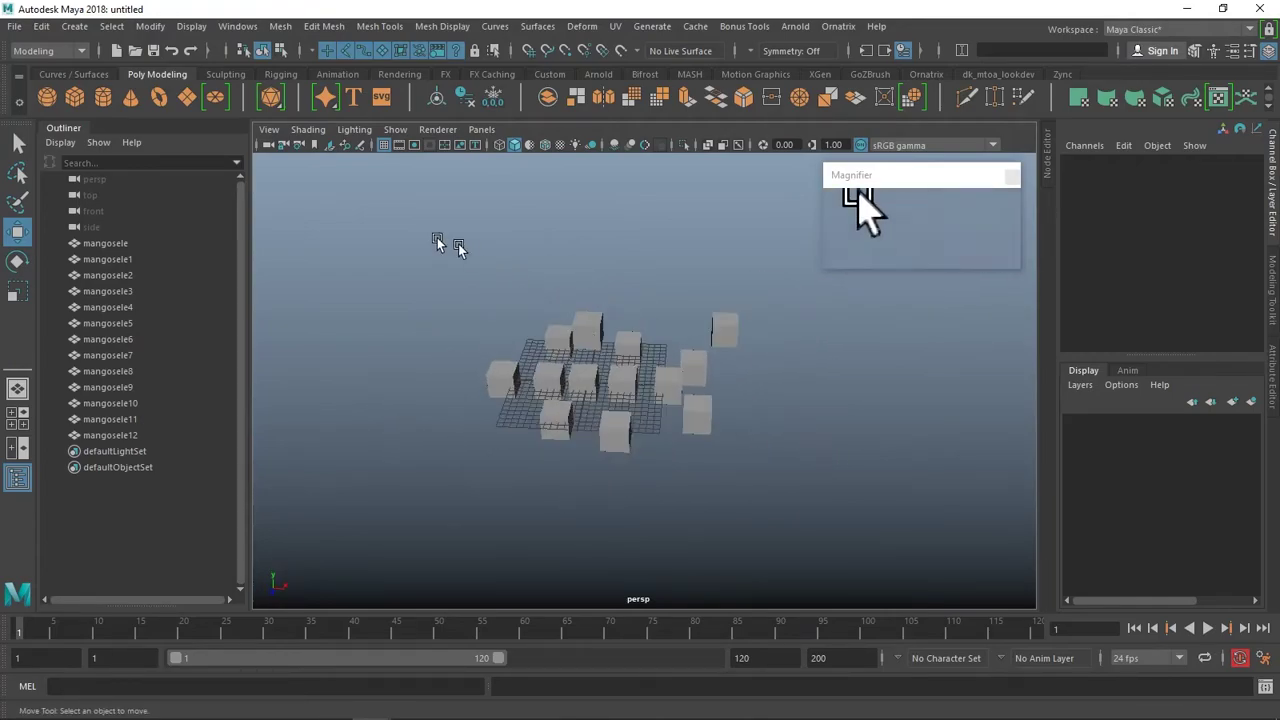
Move the left-half cubes left along X and the remaining cubes right along X
{"action": "mouse_move", "coordinate": [391, 223]}
{"action": "left_mouse_down"}
{"action": "mouse_move", "coordinate": [531, 491]}
{"action": "mouse_move", "coordinate": [588, 520]}
{"action": "left_mouse_up"}
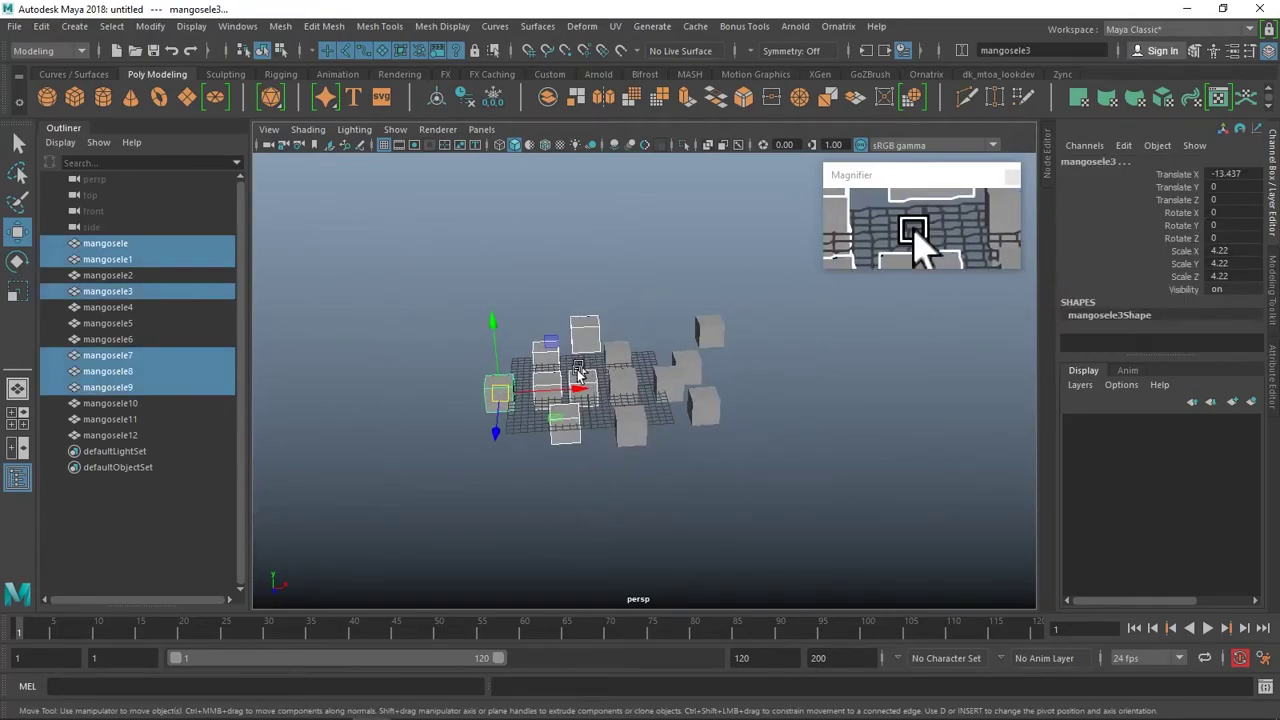
{"action": "left_click_drag", "start_coordinate": [570, 388], "coordinate": [440, 390]}
{"action": "left_click", "coordinate": [620, 442]}
{"action": "left_click_drag", "start_coordinate": [586, 229], "coordinate": [814, 509]}
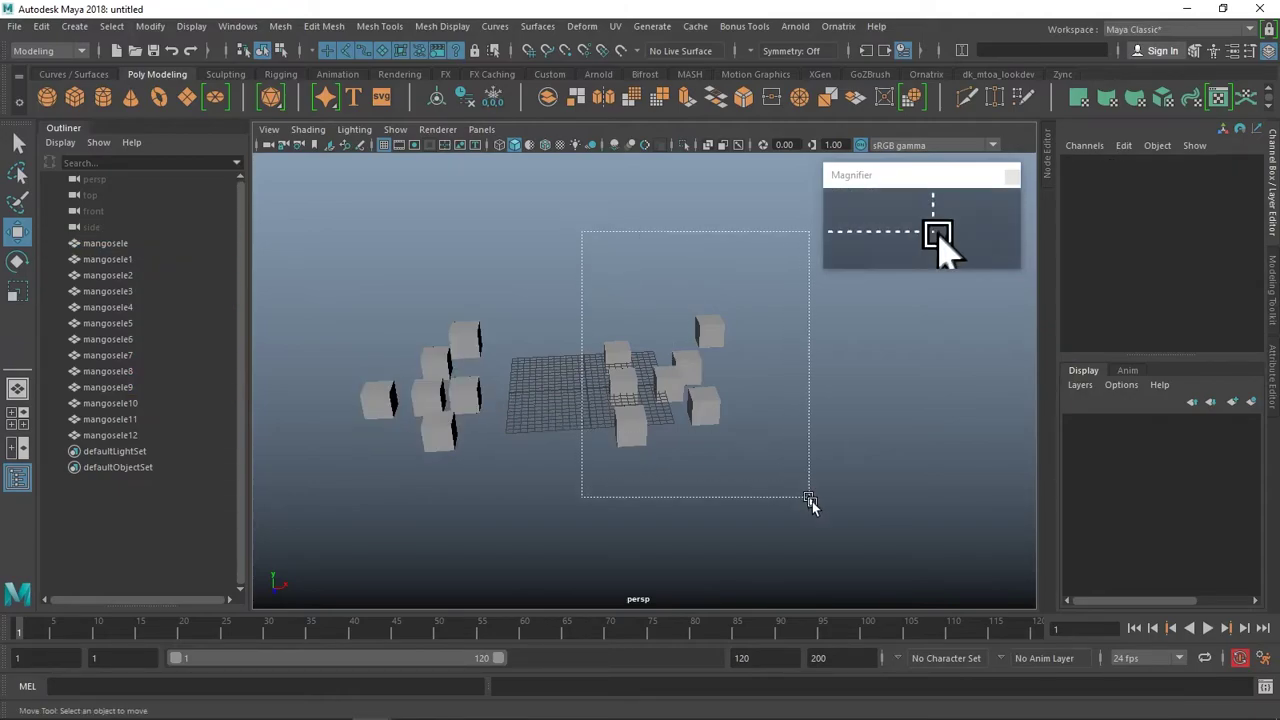
{"action": "mouse_move", "coordinate": [686, 362]}
{"action": "left_mouse_down"}
{"action": "mouse_move", "coordinate": [834, 551]}
{"action": "mouse_move", "coordinate": [809, 500]}
{"action": "mouse_move", "coordinate": [749, 466]}
{"action": "mouse_move", "coordinate": [828, 450]}
{"action": "left_mouse_up"}
{"action": "left_click", "coordinate": [765, 462]}
Check cubes mangosele4 and mangosele2 individually, then marquee-select all the mangosele cubes
{"action": "left_click", "coordinate": [700, 398]}
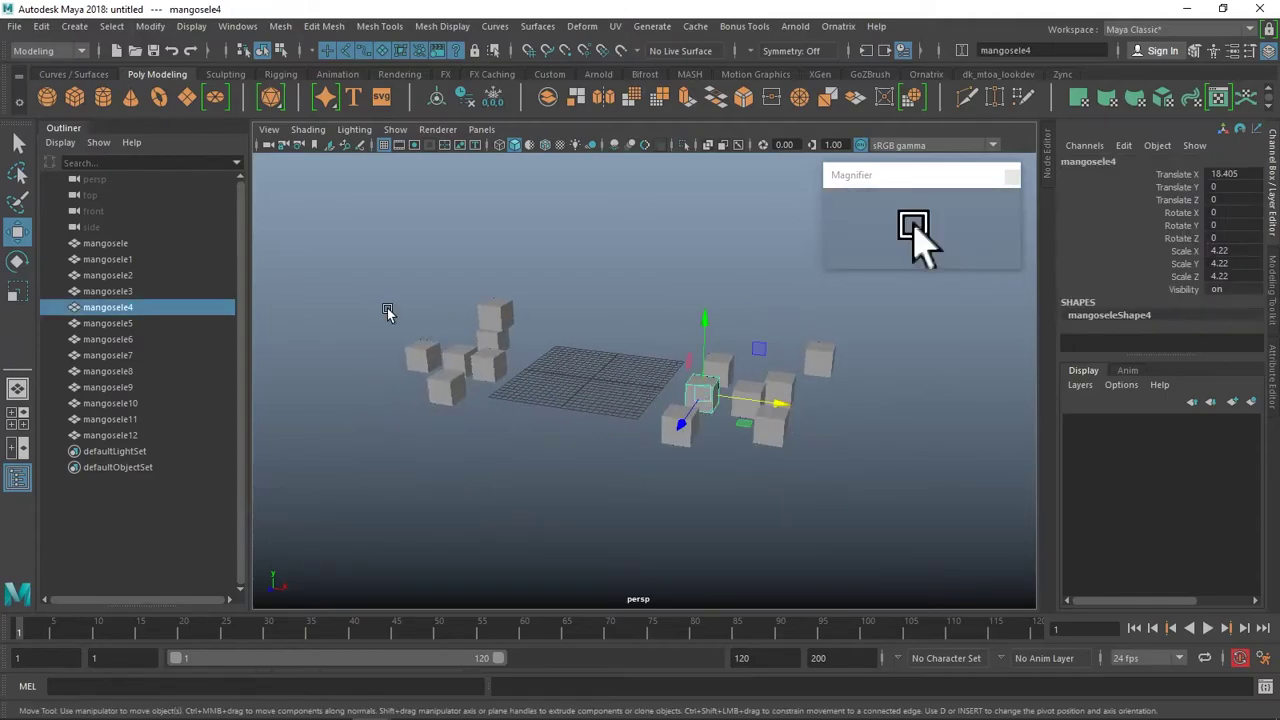
{"action": "left_click", "coordinate": [389, 309]}
{"action": "left_click", "coordinate": [107, 275]}
{"action": "left_click", "coordinate": [300, 257]}
{"action": "left_click", "coordinate": [455, 355]}
{"action": "left_click", "coordinate": [383, 306]}
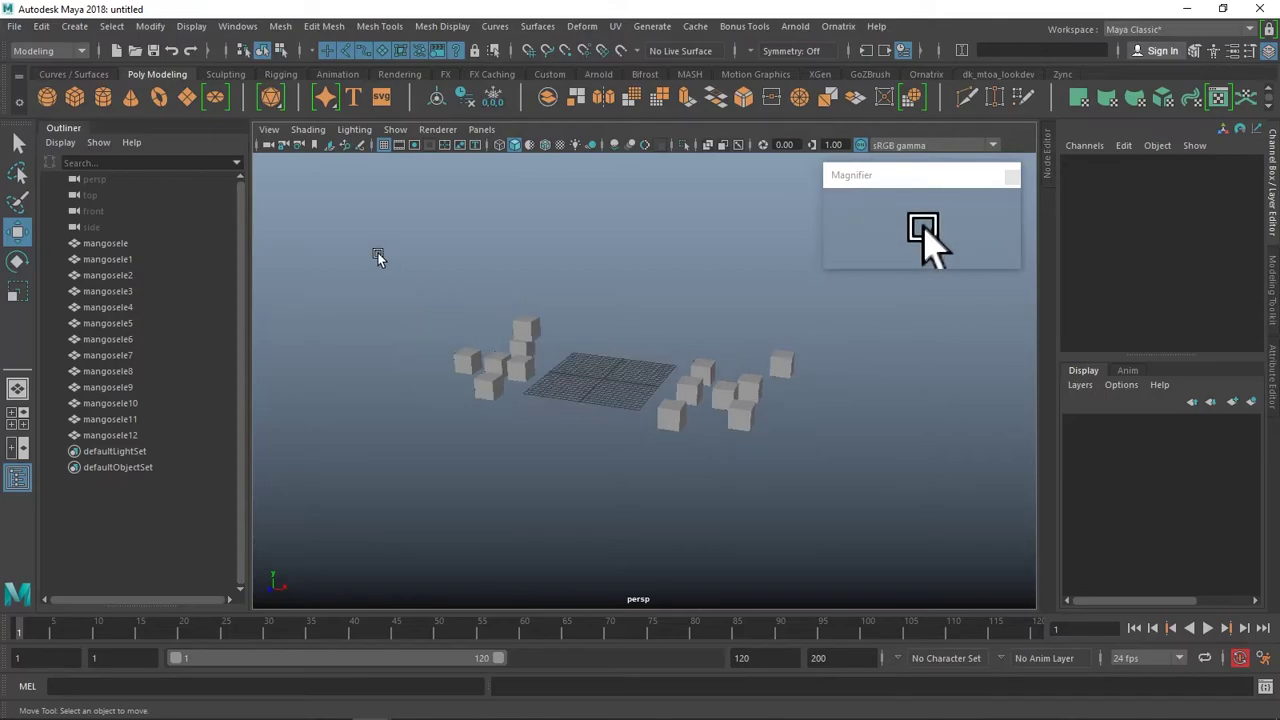
{"action": "left_click_drag", "start_coordinate": [371, 213], "coordinate": [942, 620]}
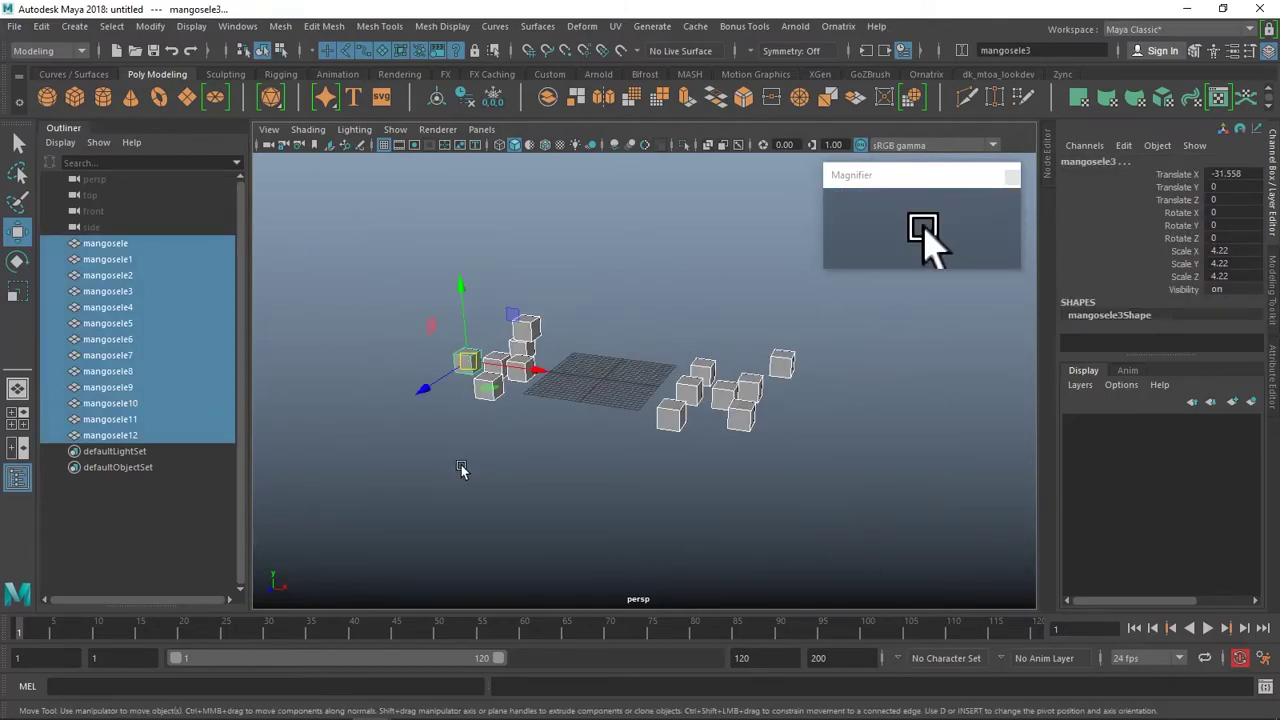
Group all the selected mangosele cubes into group1 with Ctrl+G
{"action": "key", "text": "ctrl+g"}
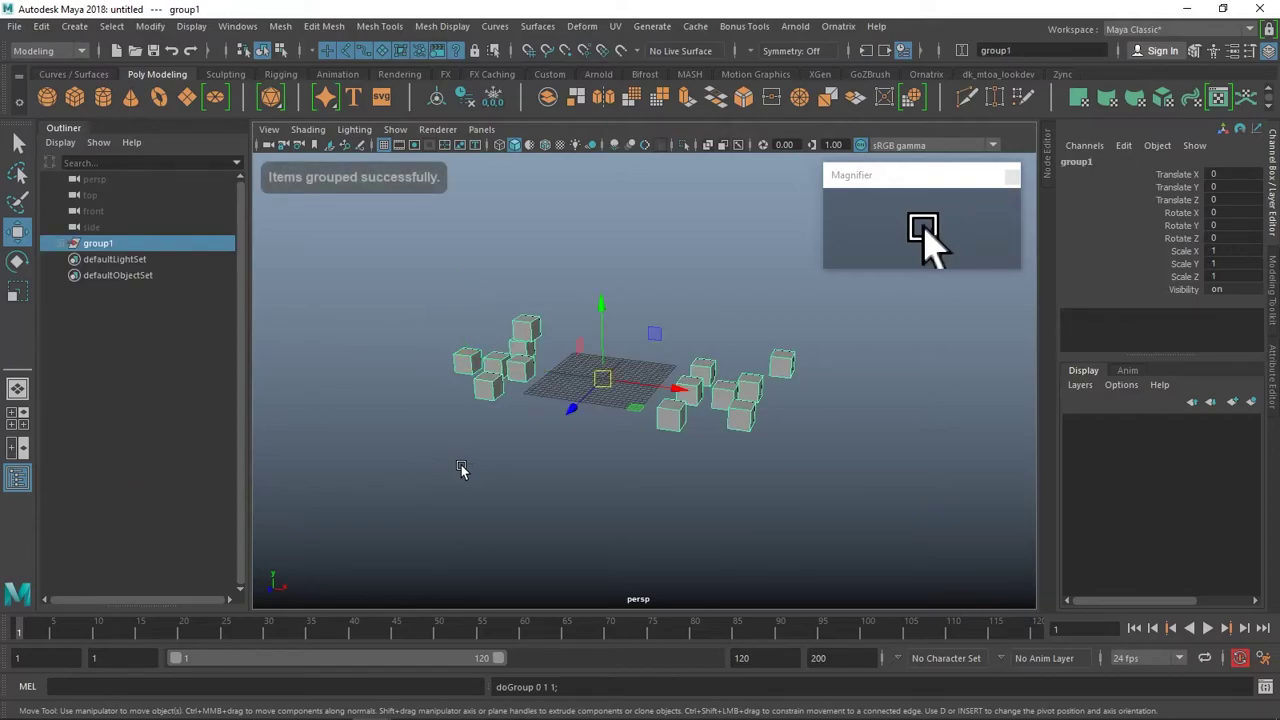
{"action": "key", "text": "ctrl+z"}
{"action": "key", "text": "ctrl+g"}
{"action": "key", "text": "ctrl+z"}
{"action": "key", "text": "ctrl+g"}
{"action": "key", "text": "ctrl+z"}
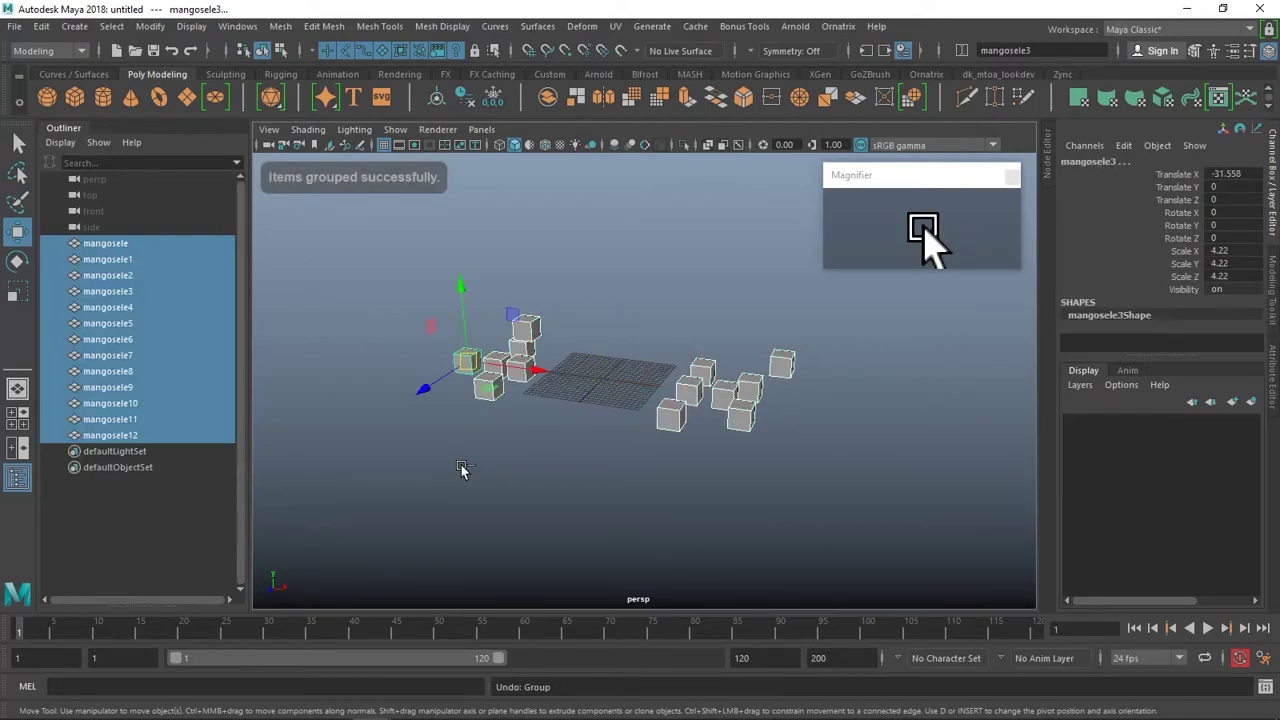
{"action": "key", "text": "ctrl+g"}
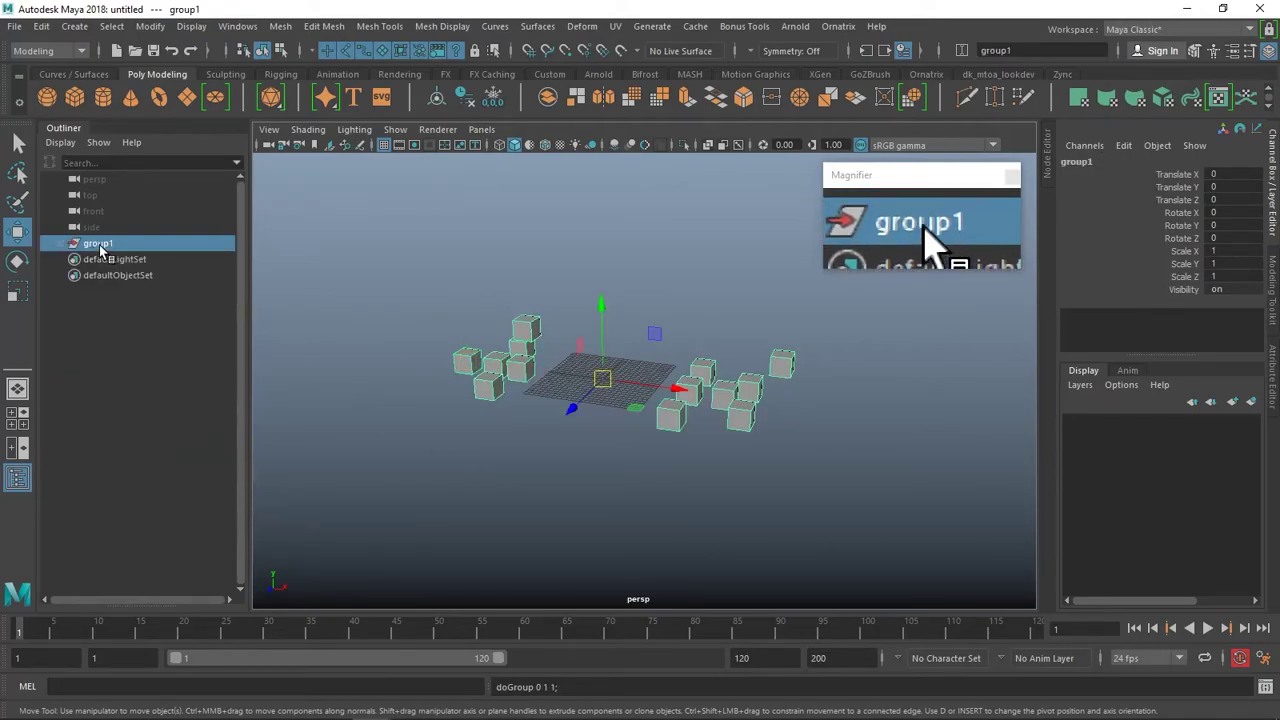
Rename group1 to palomitas in the Outliner and expand it to list its cubes
{"action": "double_click", "coordinate": [100, 243]}
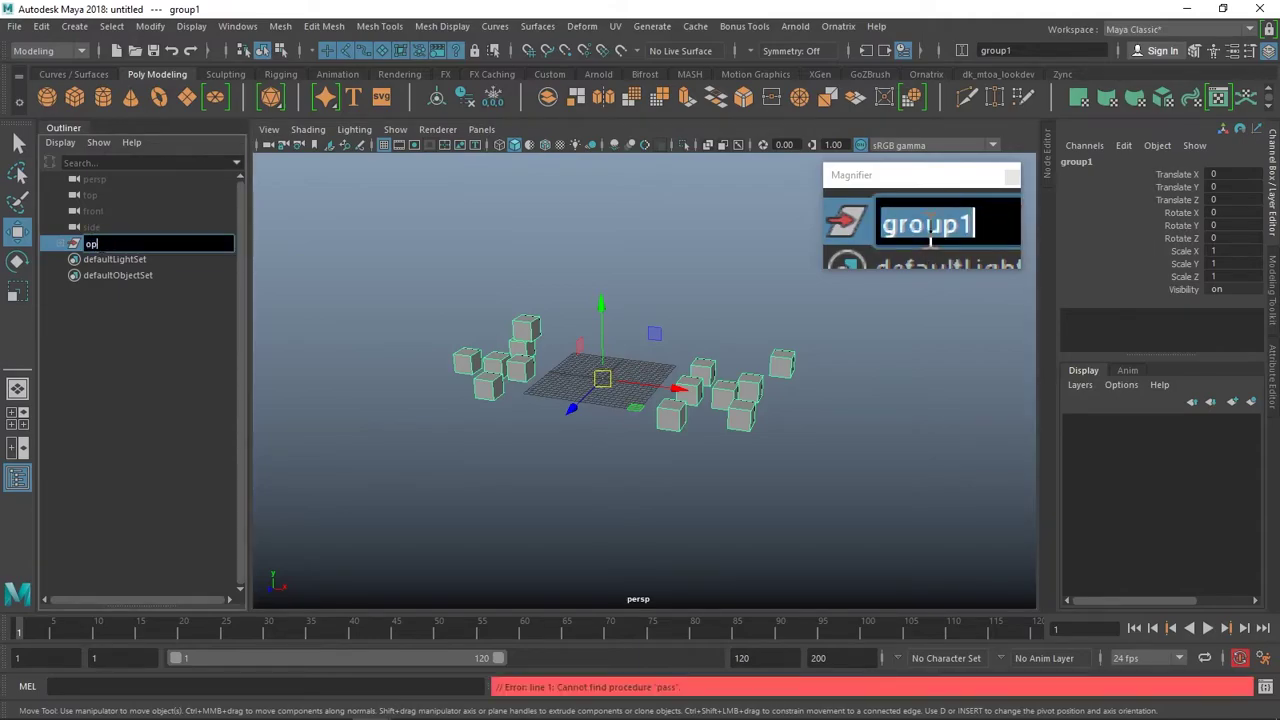
{"action": "key", "text": "BackSpace"}
{"action": "key", "text": "BackSpace"}
{"action": "type", "text": "palomit"}
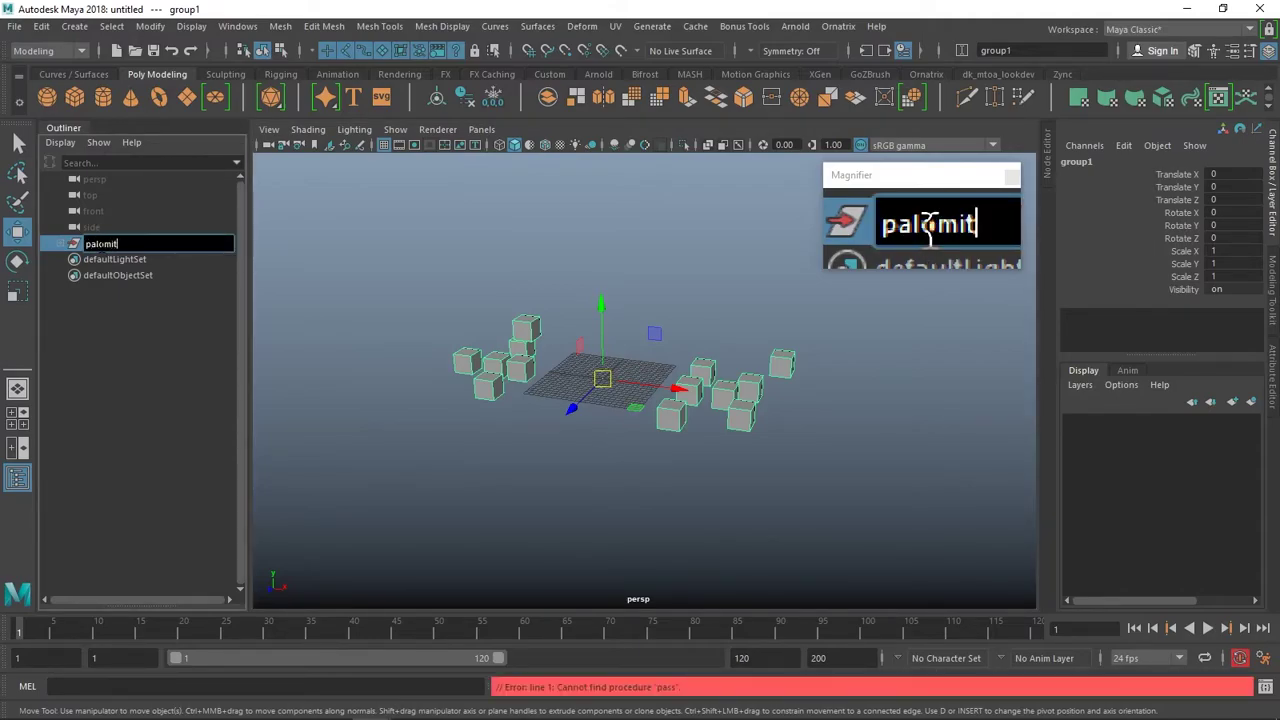
{"action": "type", "text": "as"}
{"action": "key", "text": "Return"}
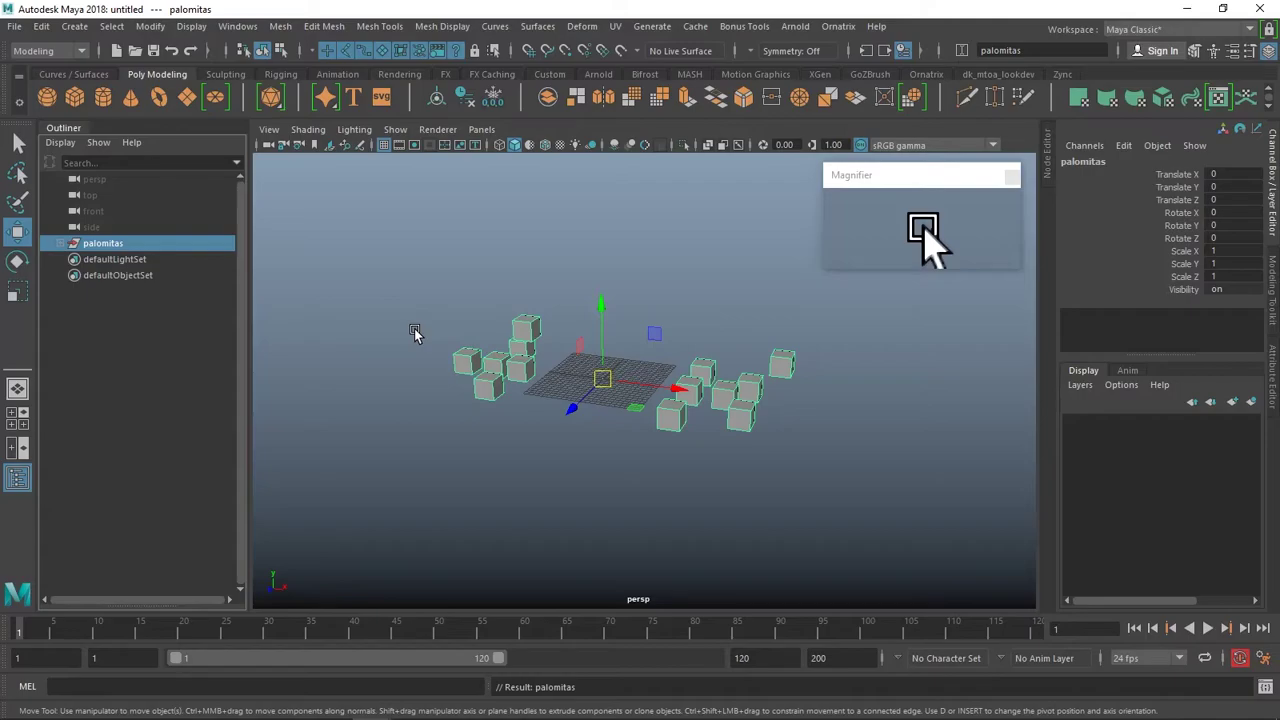
{"action": "left_click", "coordinate": [73, 244]}
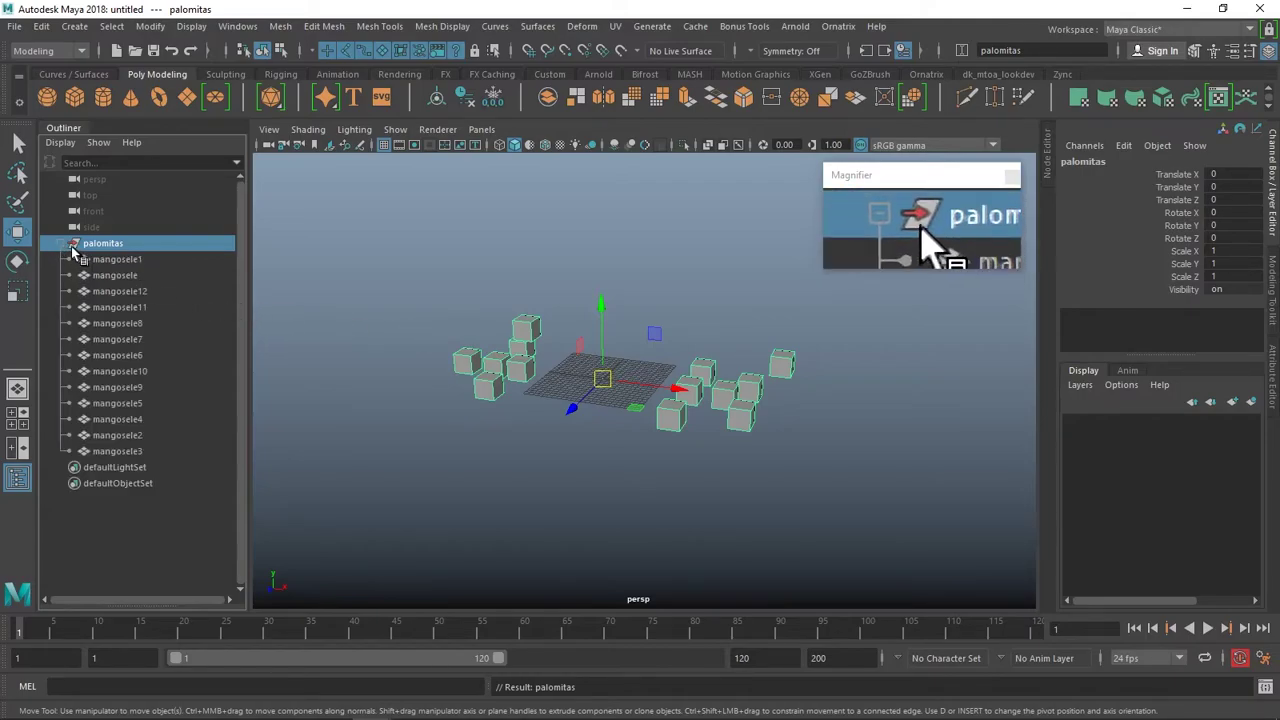
Expand the palomitas group in the Outliner and inspect mangosele1 inside it
{"action": "left_click", "coordinate": [72, 245]}
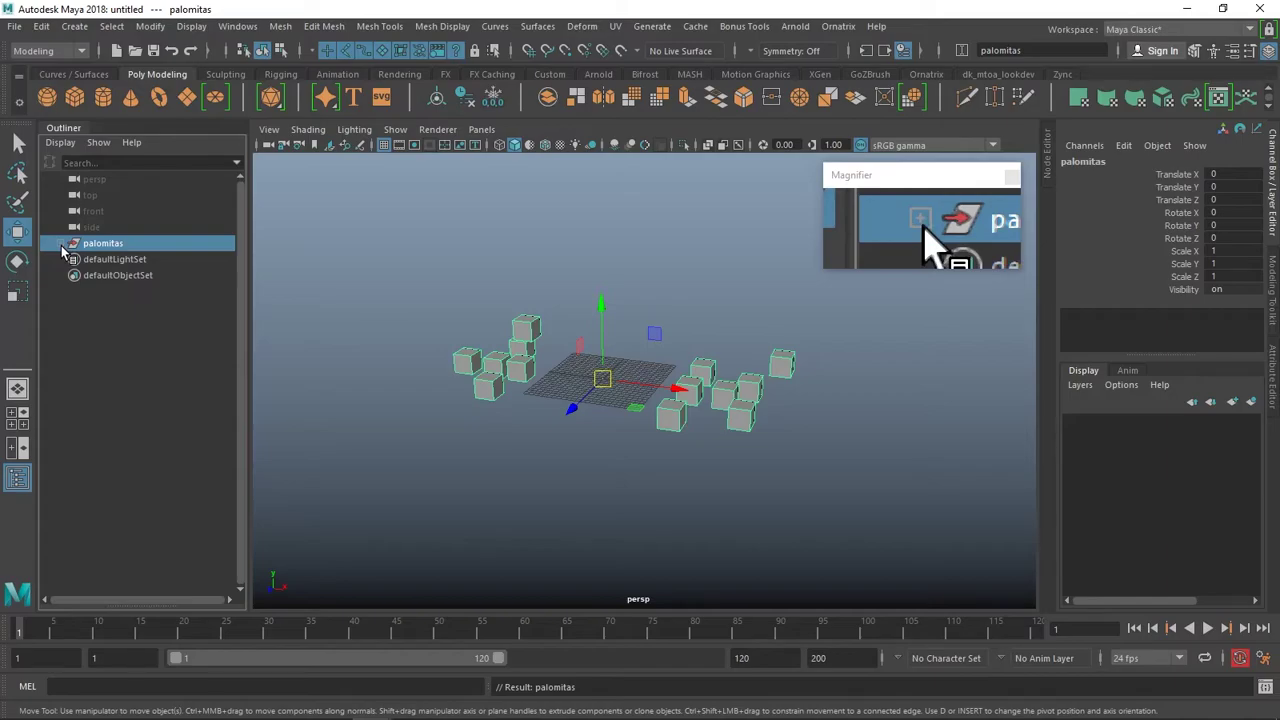
{"action": "left_click", "coordinate": [63, 246]}
{"action": "left_click", "coordinate": [63, 246]}
{"action": "left_click", "coordinate": [64, 246]}
{"action": "left_click", "coordinate": [66, 246]}
{"action": "left_click", "coordinate": [71, 246]}
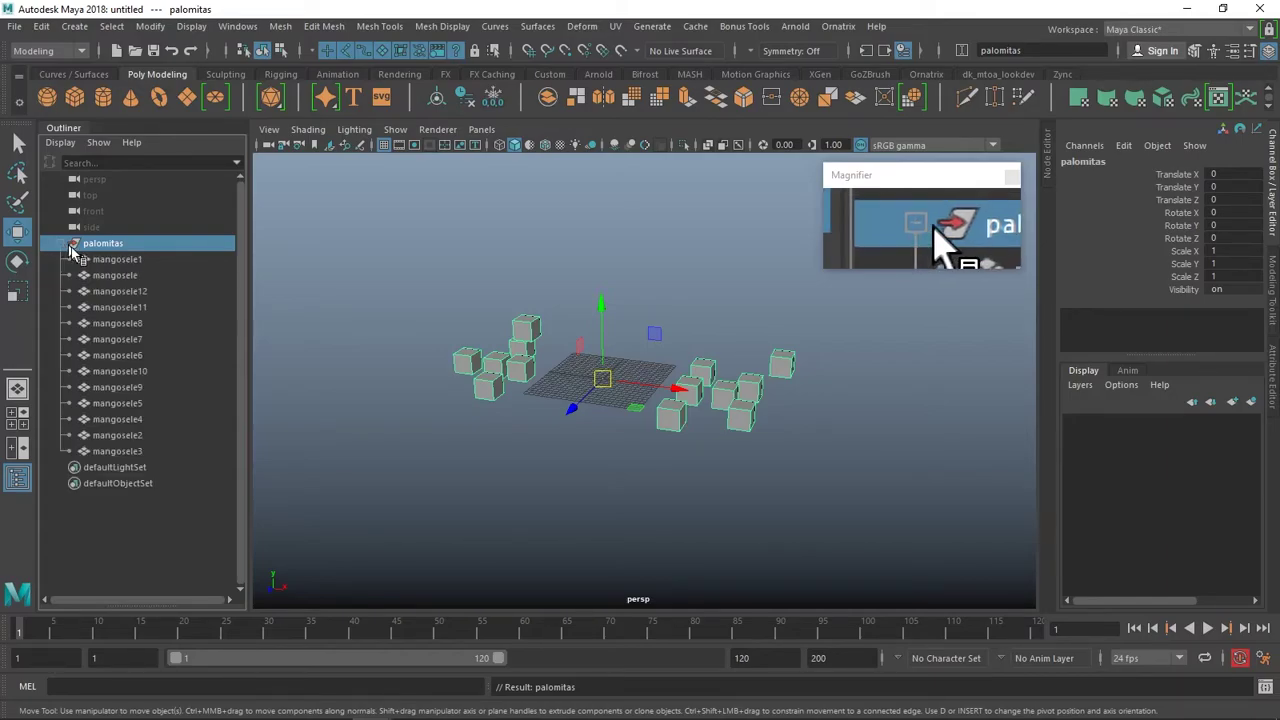
{"action": "left_click", "coordinate": [82, 259]}
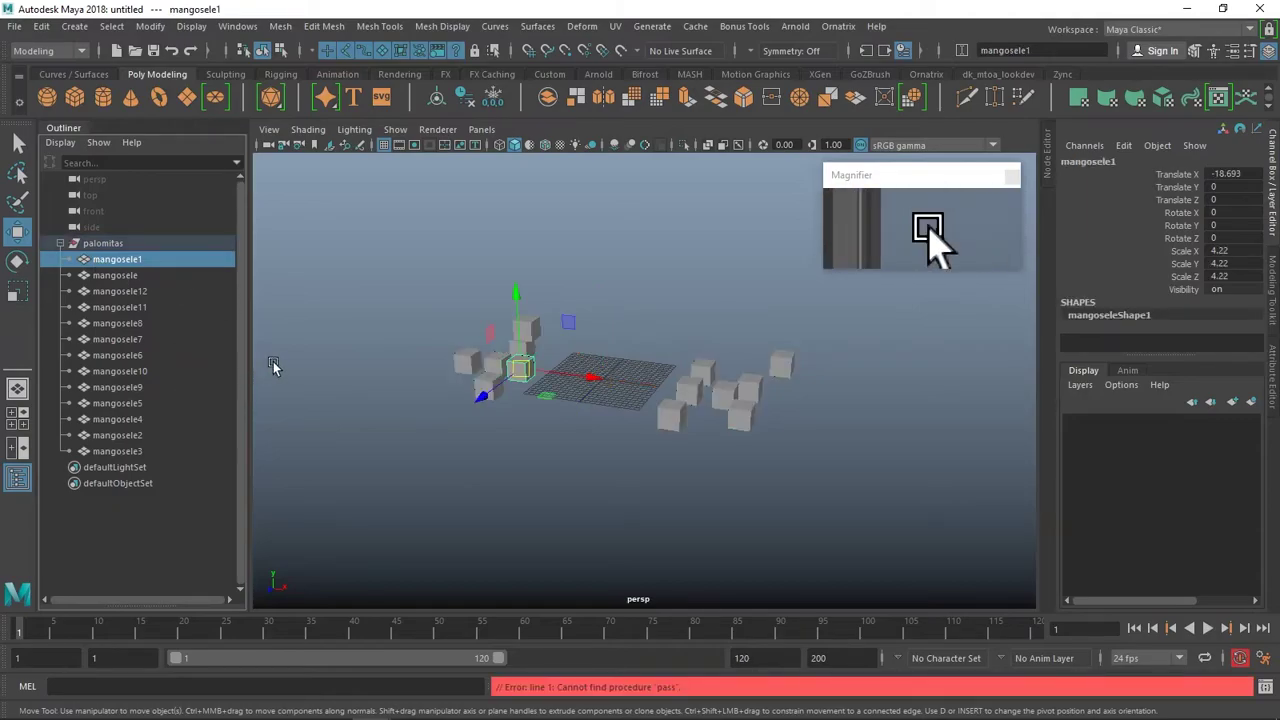
{"action": "left_click", "coordinate": [531, 463]}
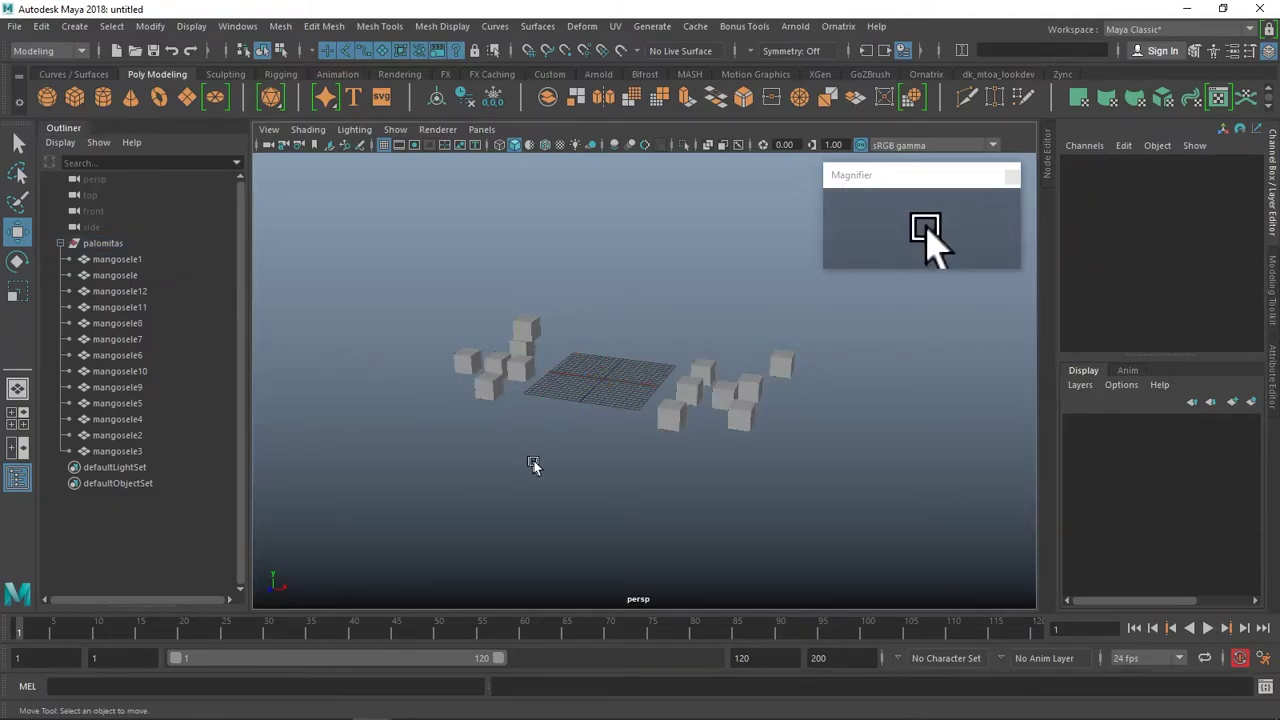
Group the six left-side cubes (mangosele, mangosele1, 3, 7, 8, 9) into group1
{"action": "left_click_drag", "start_coordinate": [531, 463], "coordinate": [646, 474], "text": "alt"}
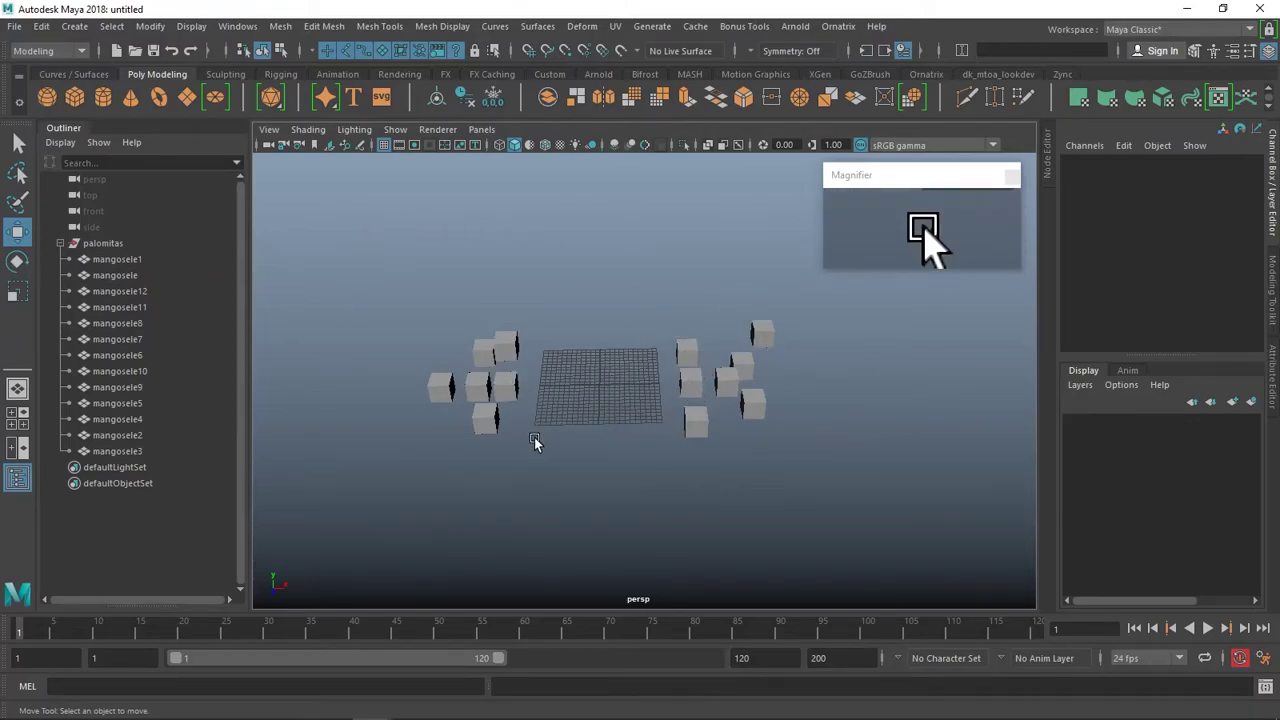
{"action": "left_click_drag", "start_coordinate": [583, 446], "coordinate": [576, 400], "text": "alt"}
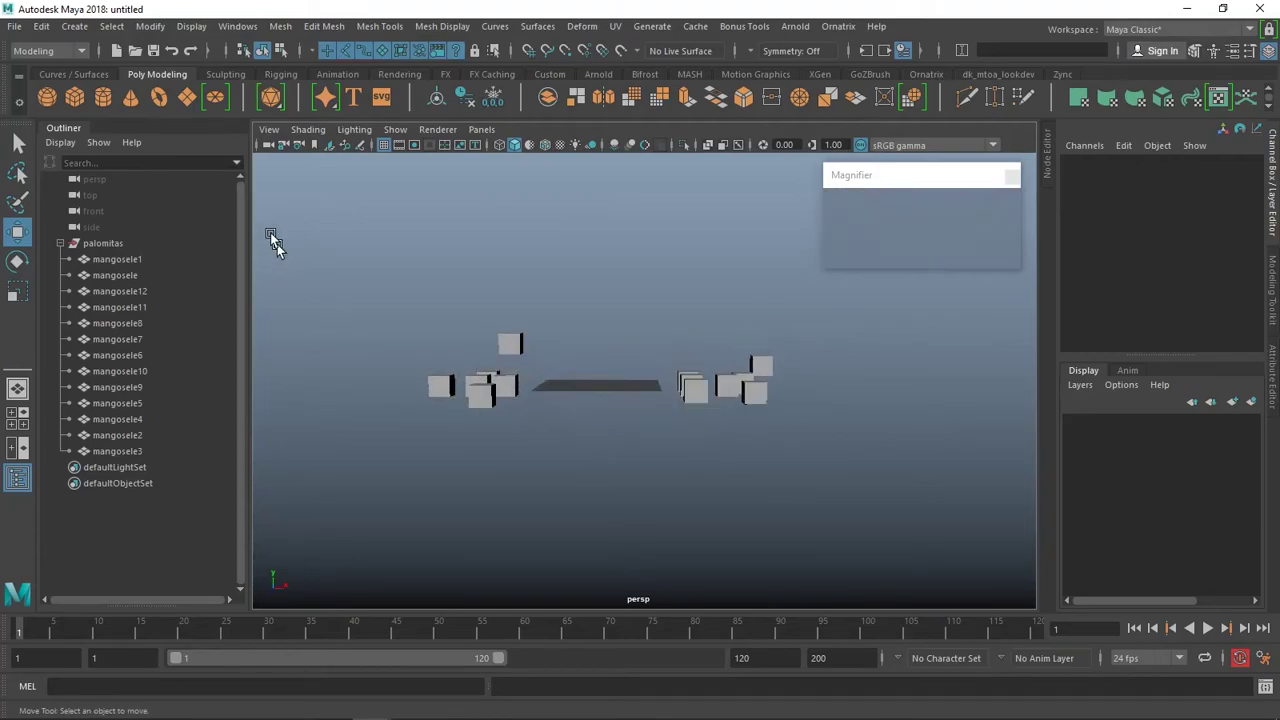
{"action": "left_click_drag", "start_coordinate": [266, 206], "coordinate": [627, 505]}
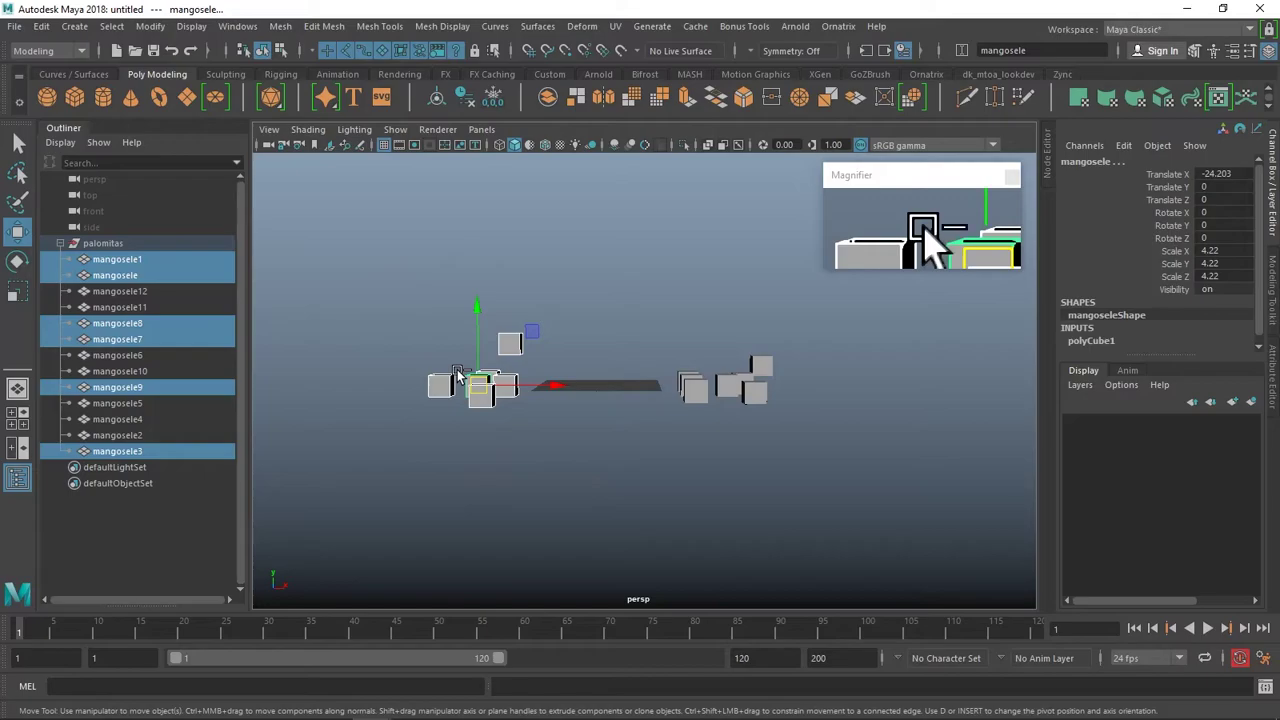
{"action": "key", "text": "ctrl+g"}
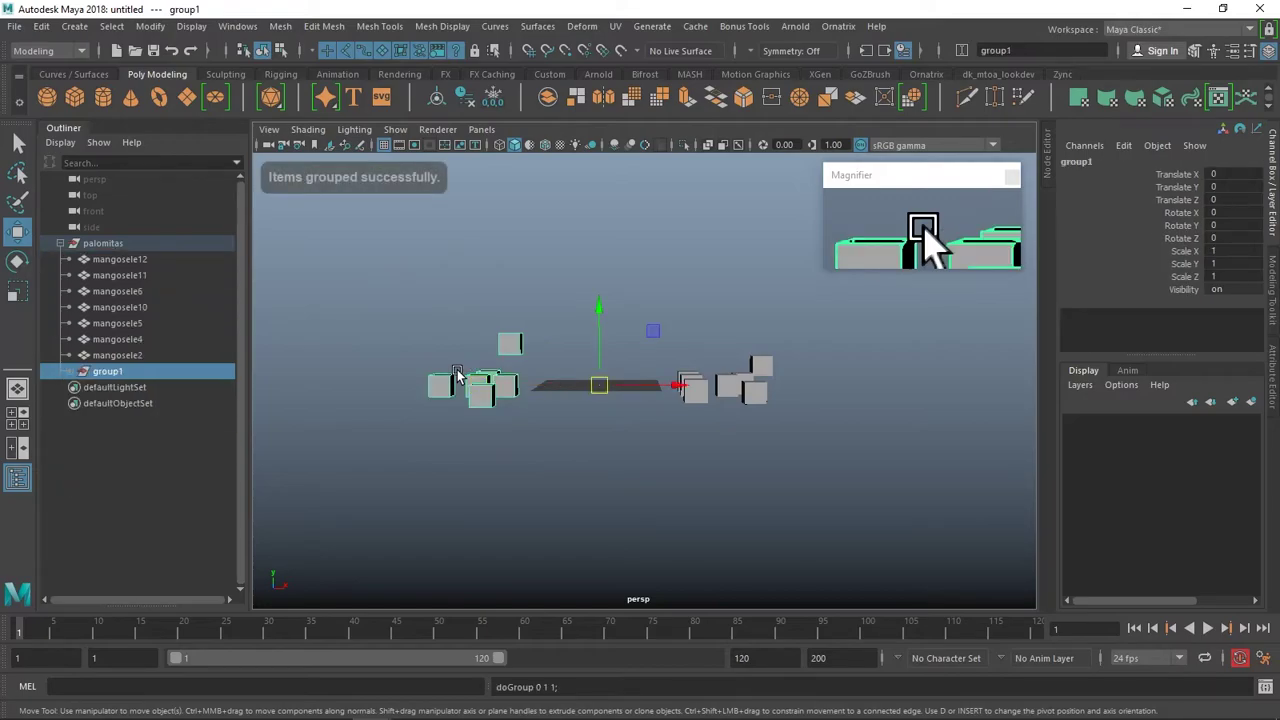
Rename the nested group1 to palomitas_dulces in the Outliner
{"action": "double_click", "coordinate": [100, 373]}
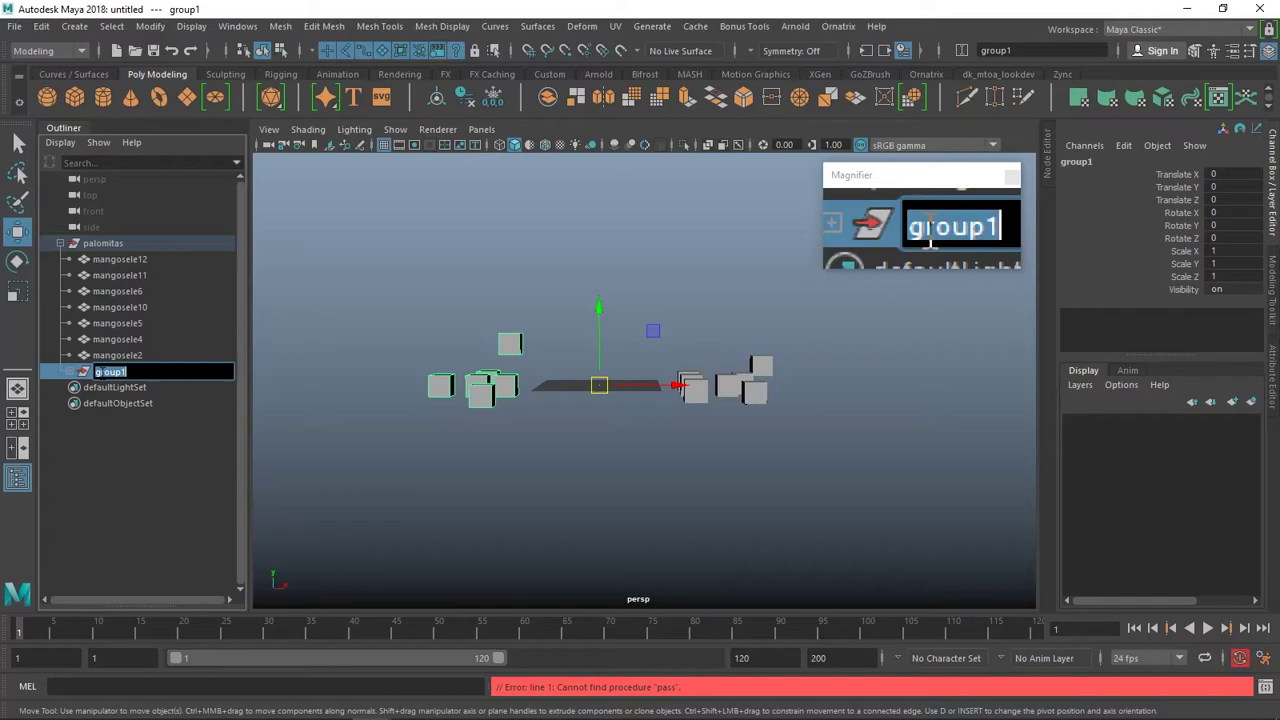
{"action": "type", "text": "palomitas dulces"}
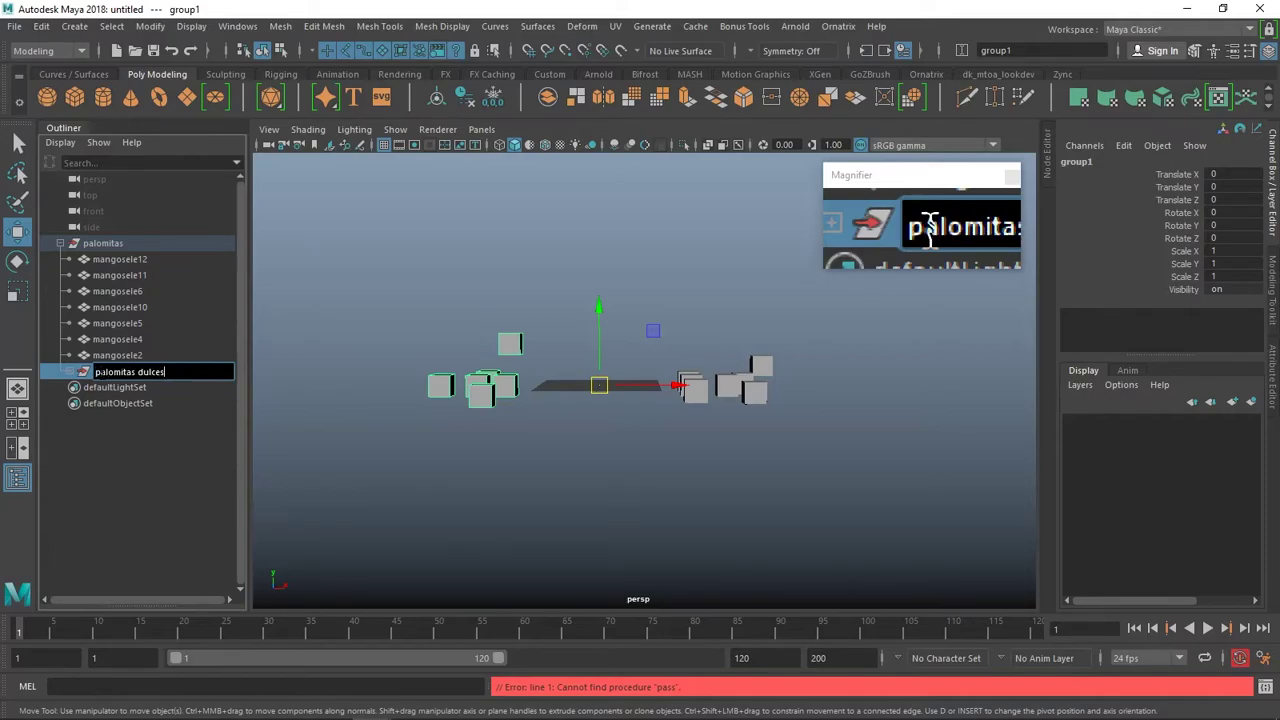
{"action": "key", "text": "Return"}
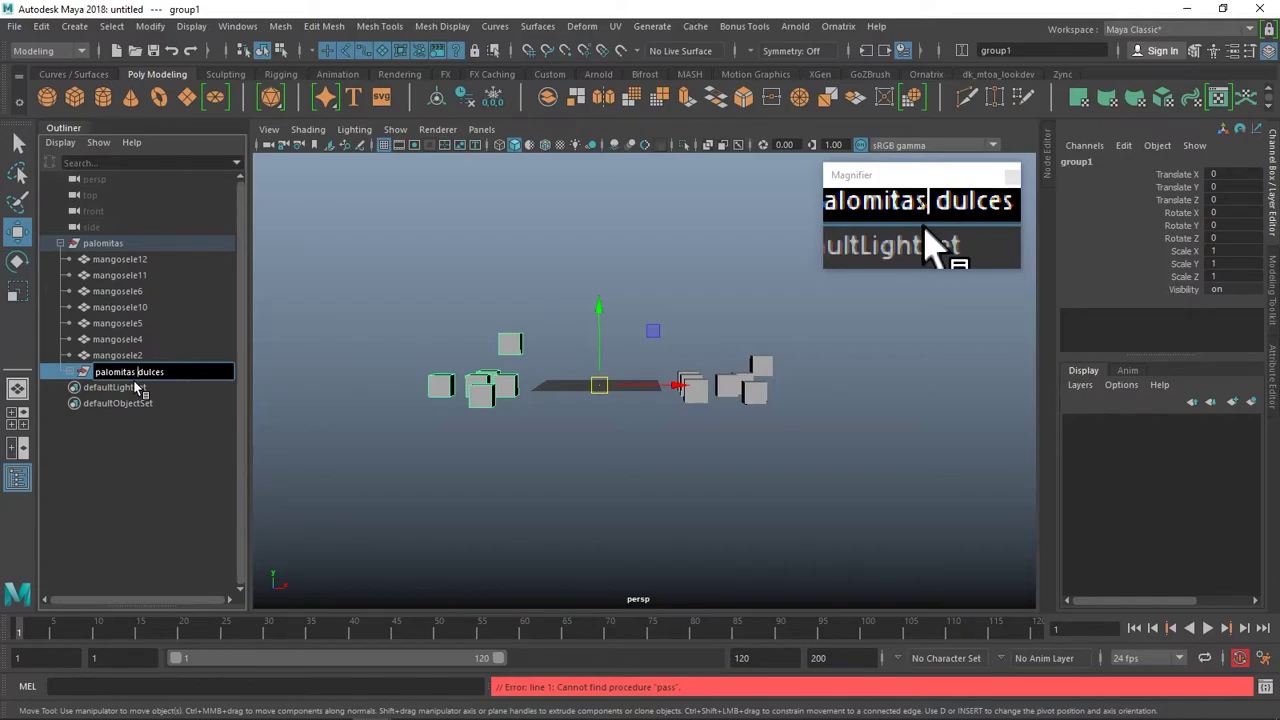
{"action": "key", "text": "BackSpace"}
{"action": "type", "text": "_"}
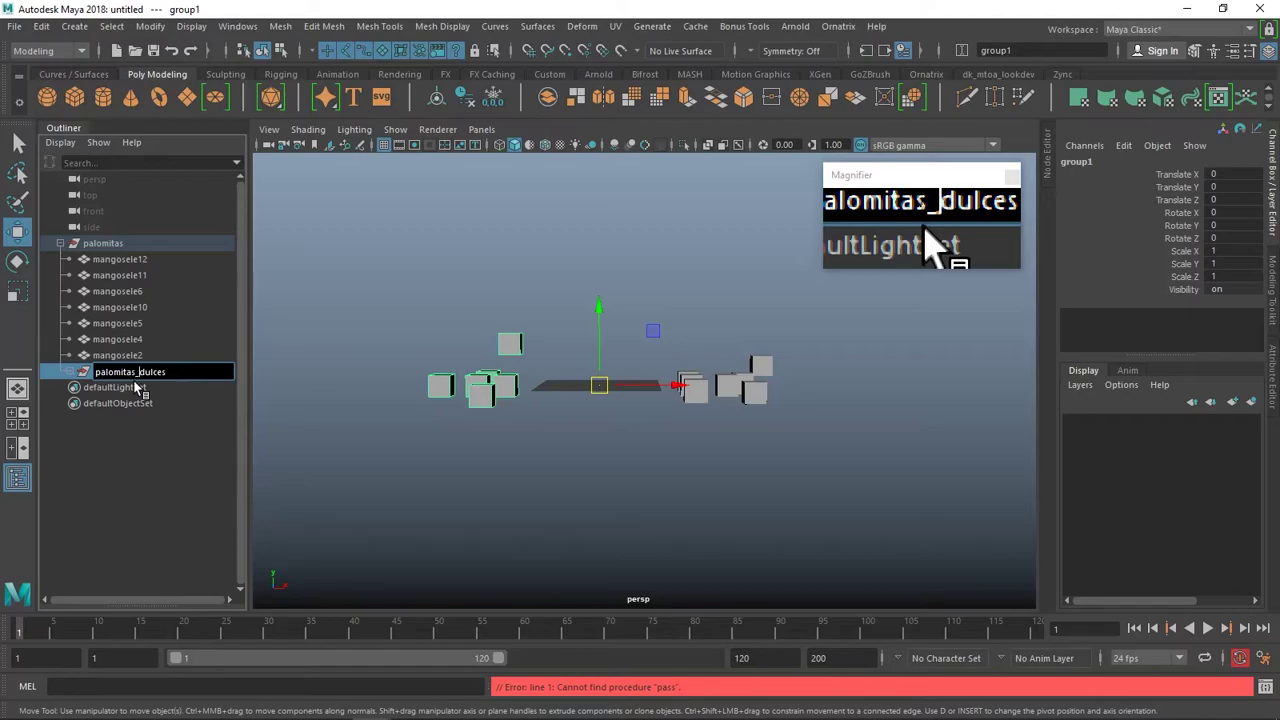
{"action": "key", "text": "Return"}
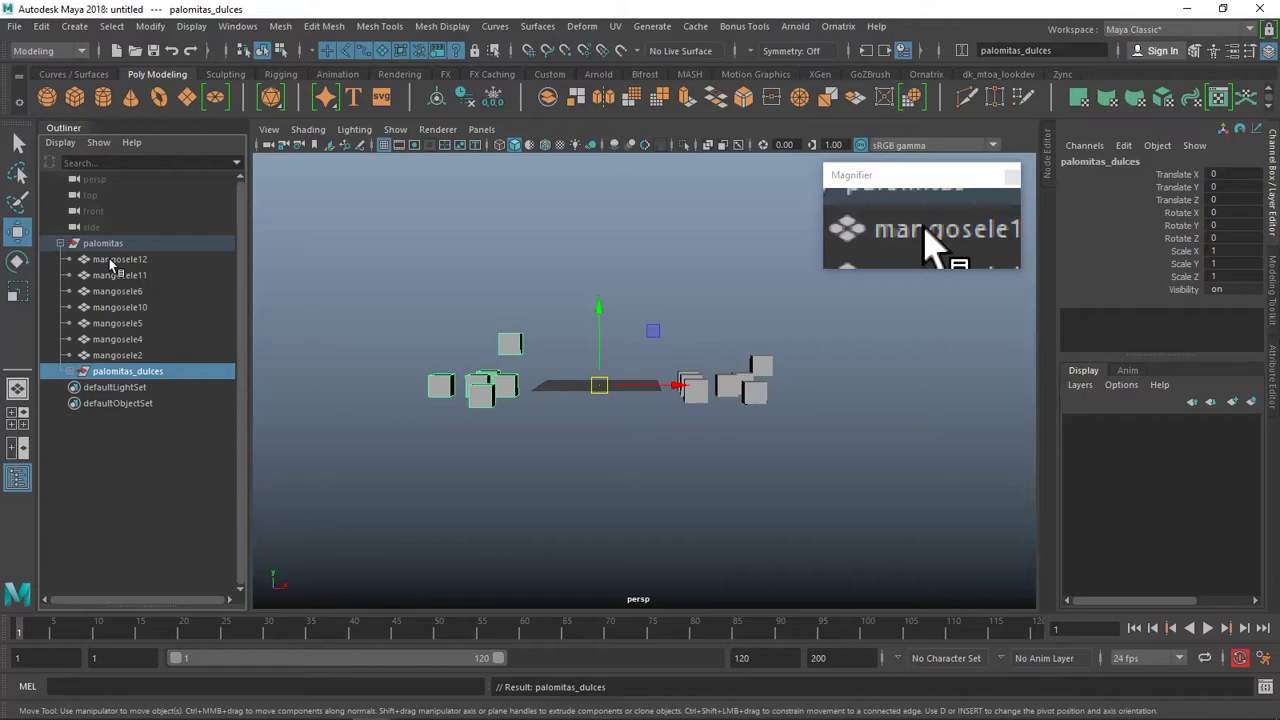
Review the palomitas and palomitas_dulces hierarchy, then group the seven right-side cubes into group1
{"action": "left_click", "coordinate": [109, 258]}
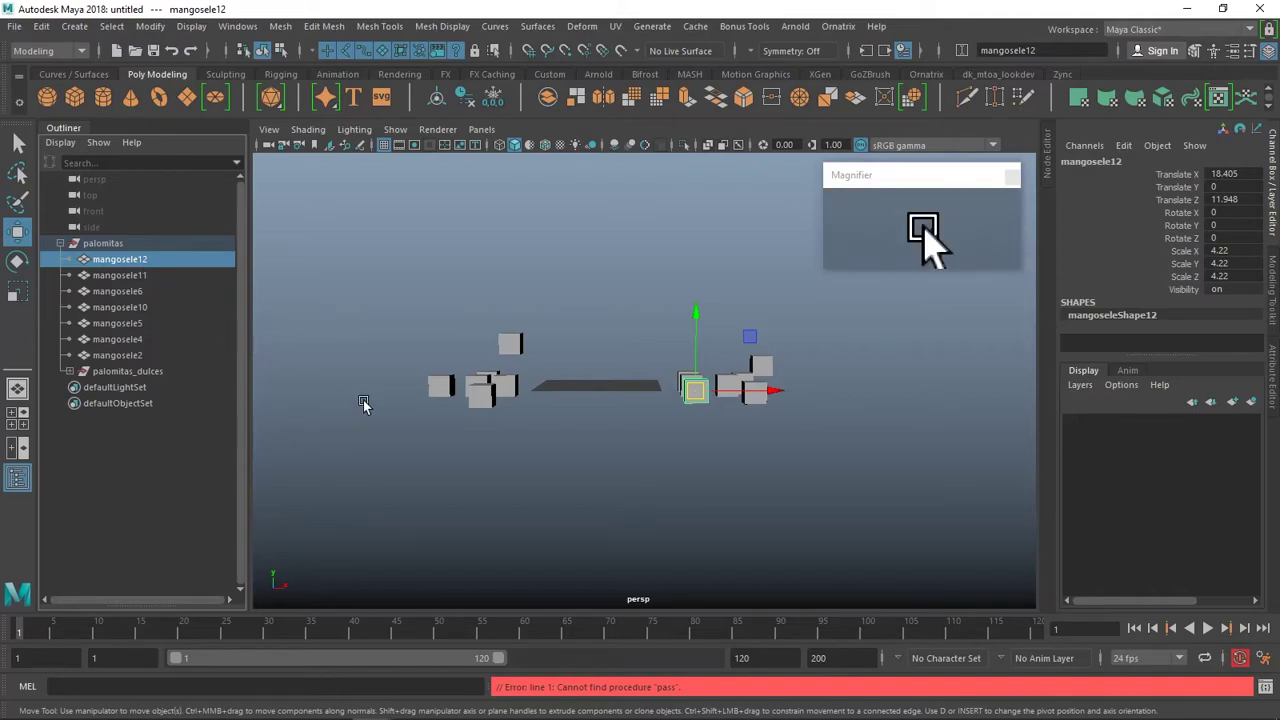
{"action": "left_click", "coordinate": [477, 465]}
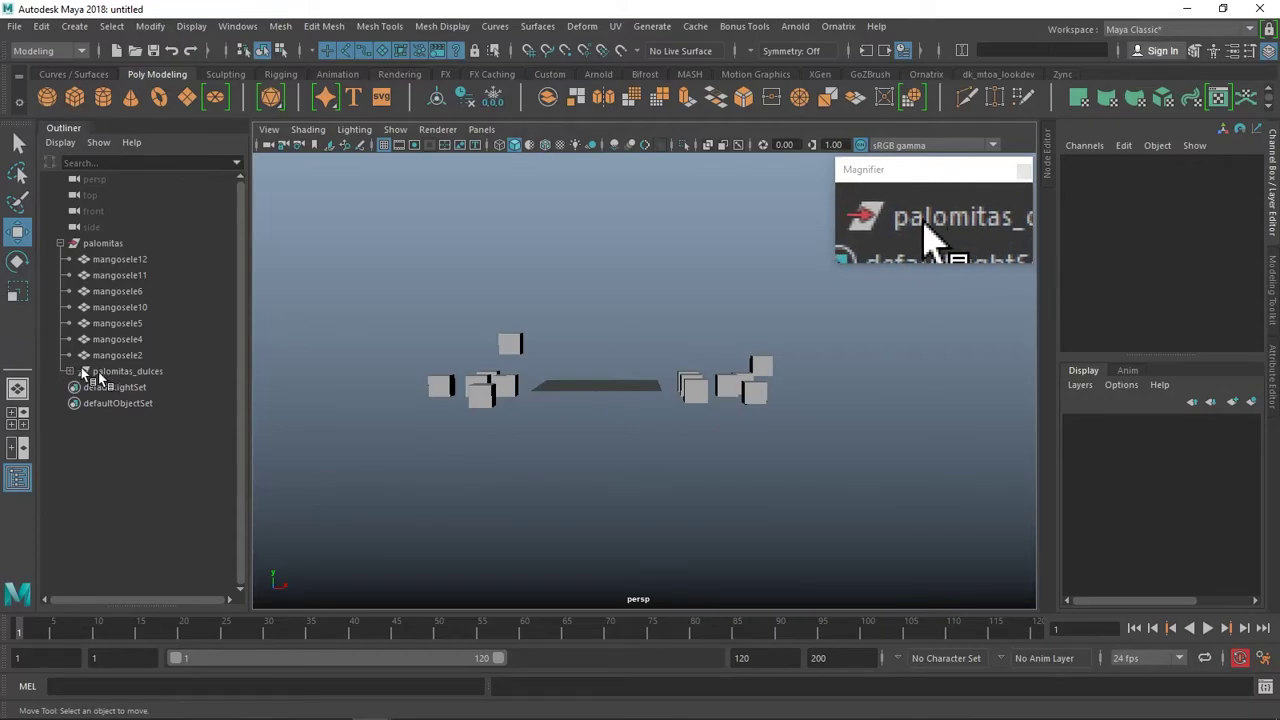
{"action": "left_click", "coordinate": [60, 243]}
{"action": "left_click", "coordinate": [60, 243]}
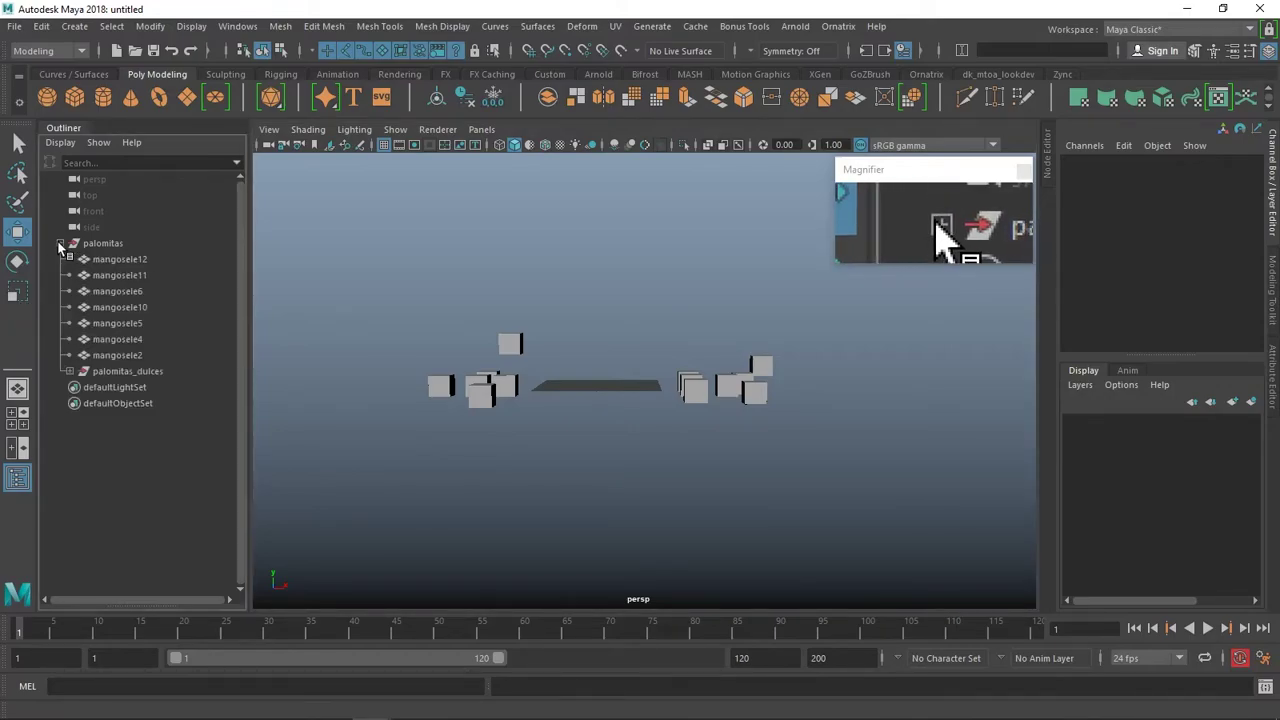
{"action": "left_click", "coordinate": [121, 370]}
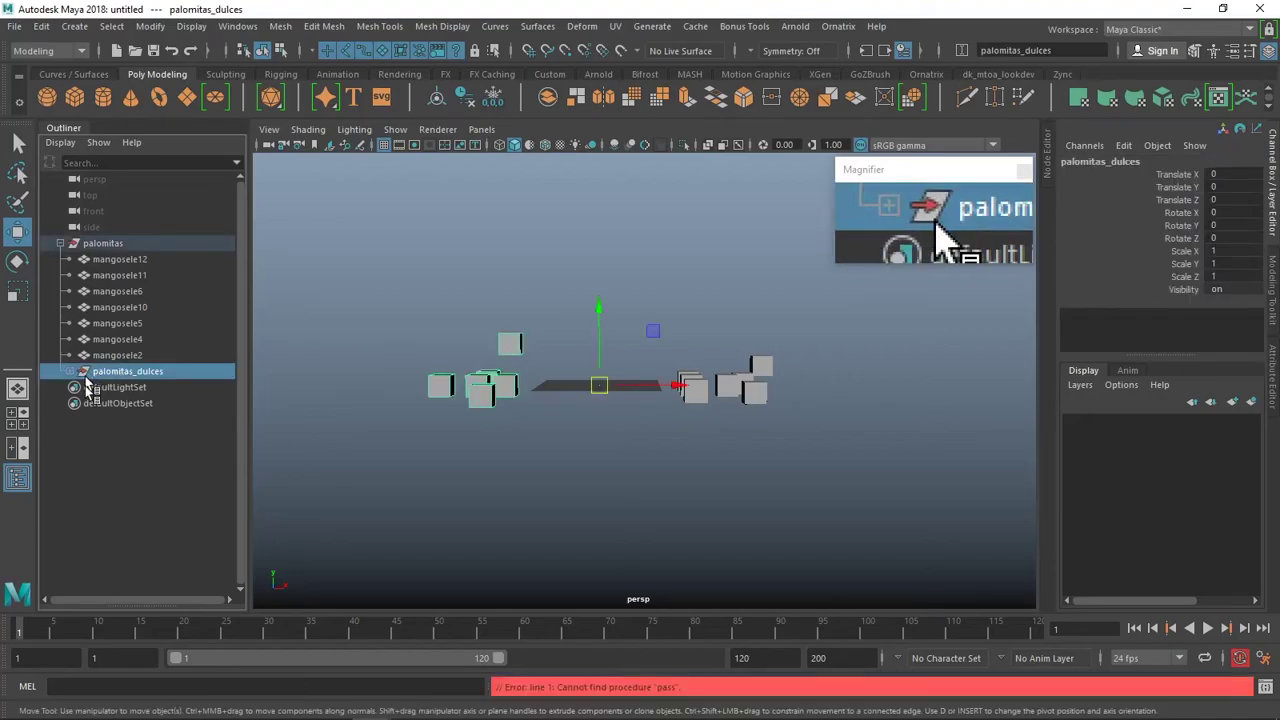
{"action": "left_click", "coordinate": [69, 372]}
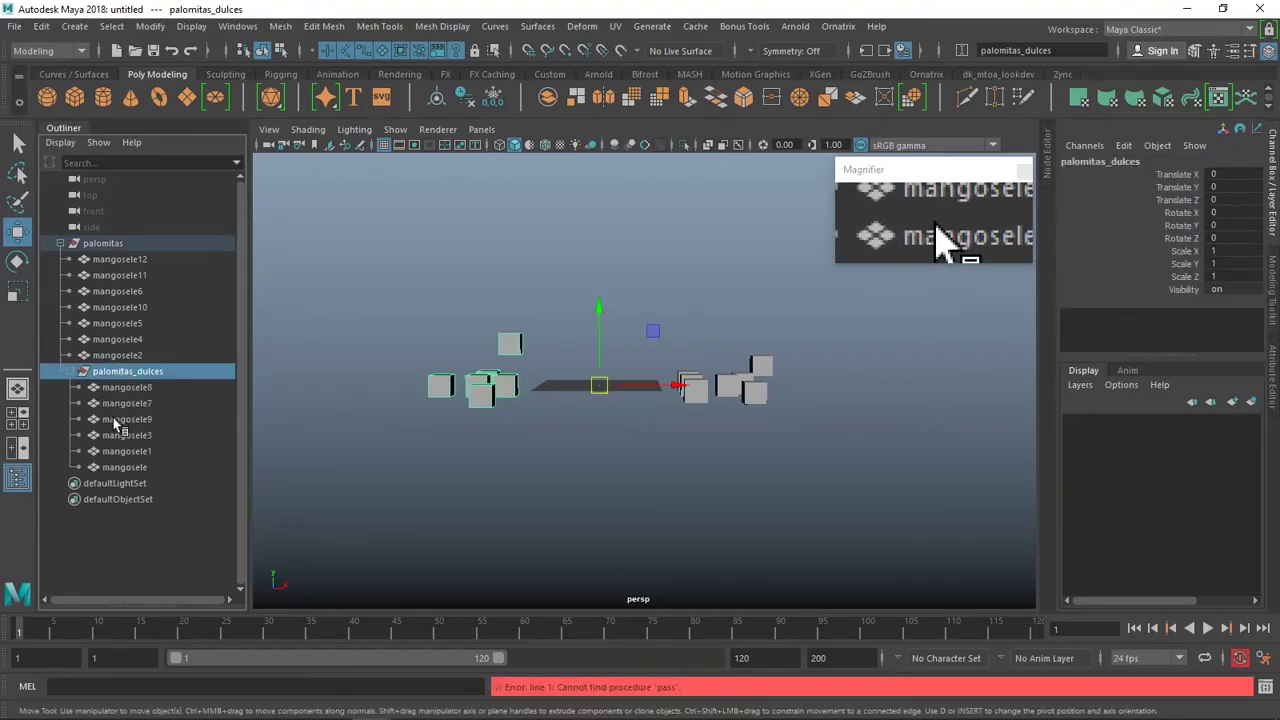
{"action": "left_click", "coordinate": [69, 371]}
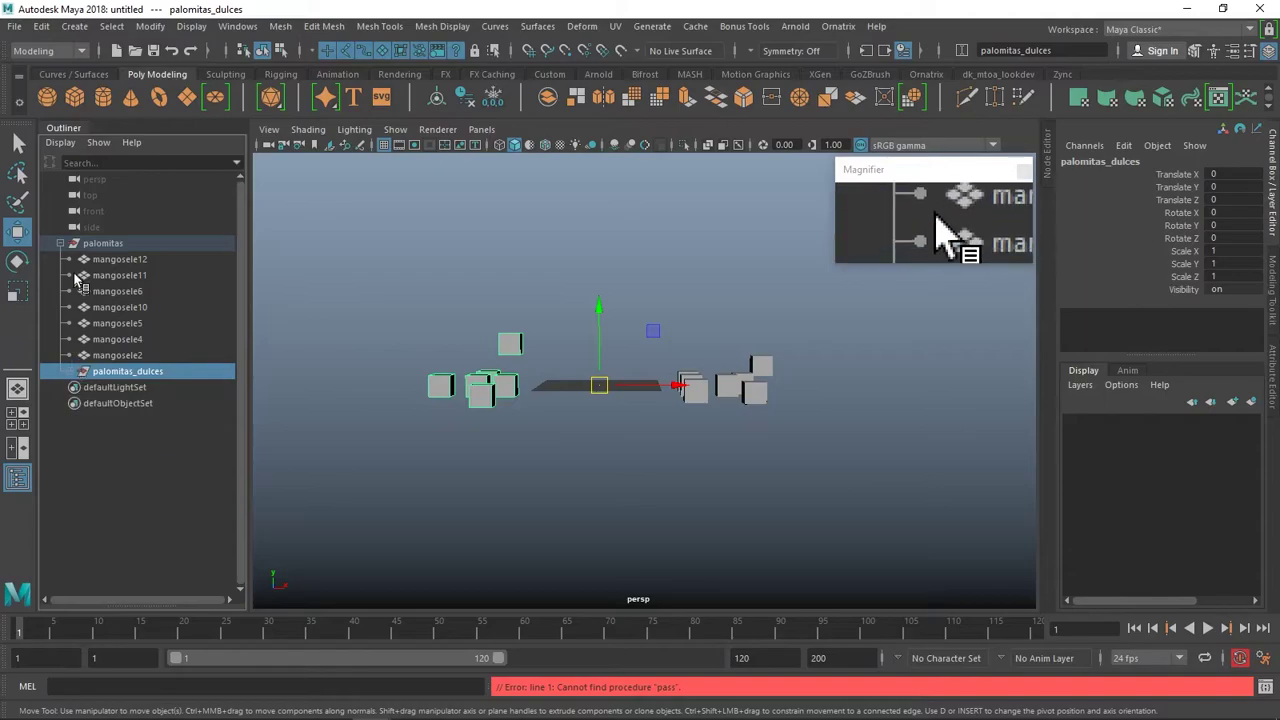
{"action": "left_click", "coordinate": [60, 243]}
{"action": "left_click_drag", "start_coordinate": [592, 185], "coordinate": [785, 423]}
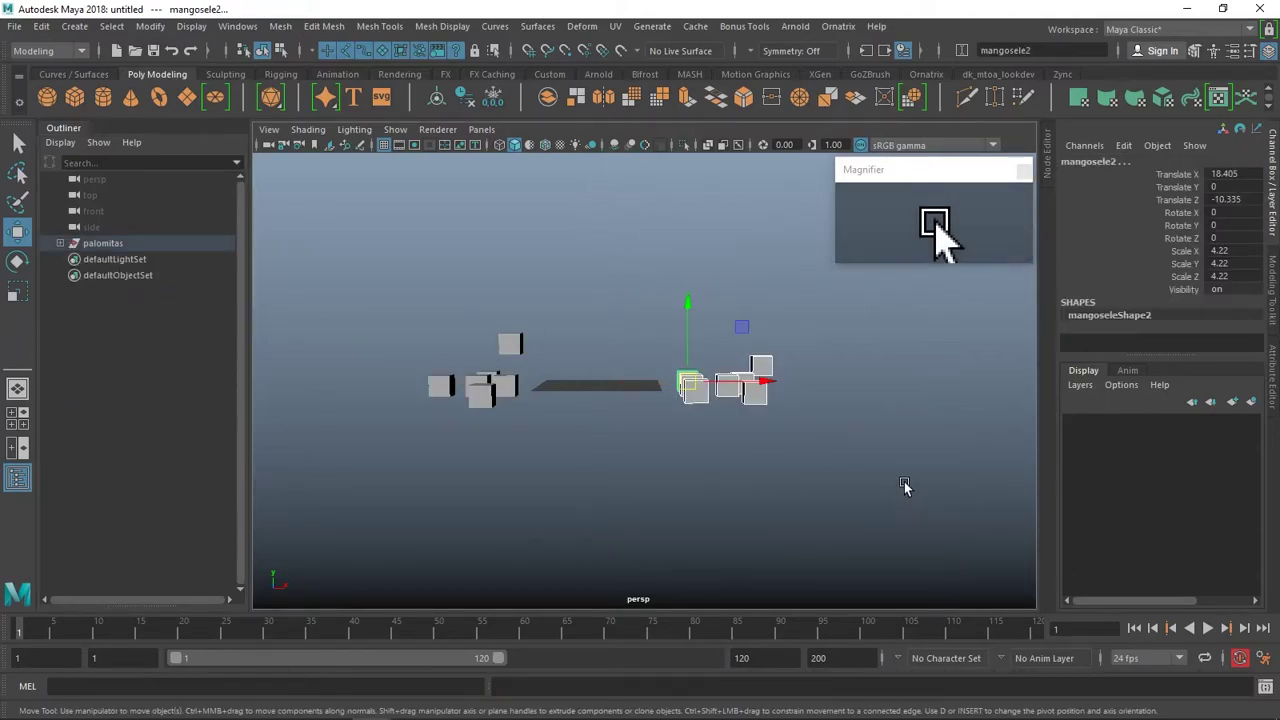
{"action": "key", "text": "ctrl+g"}
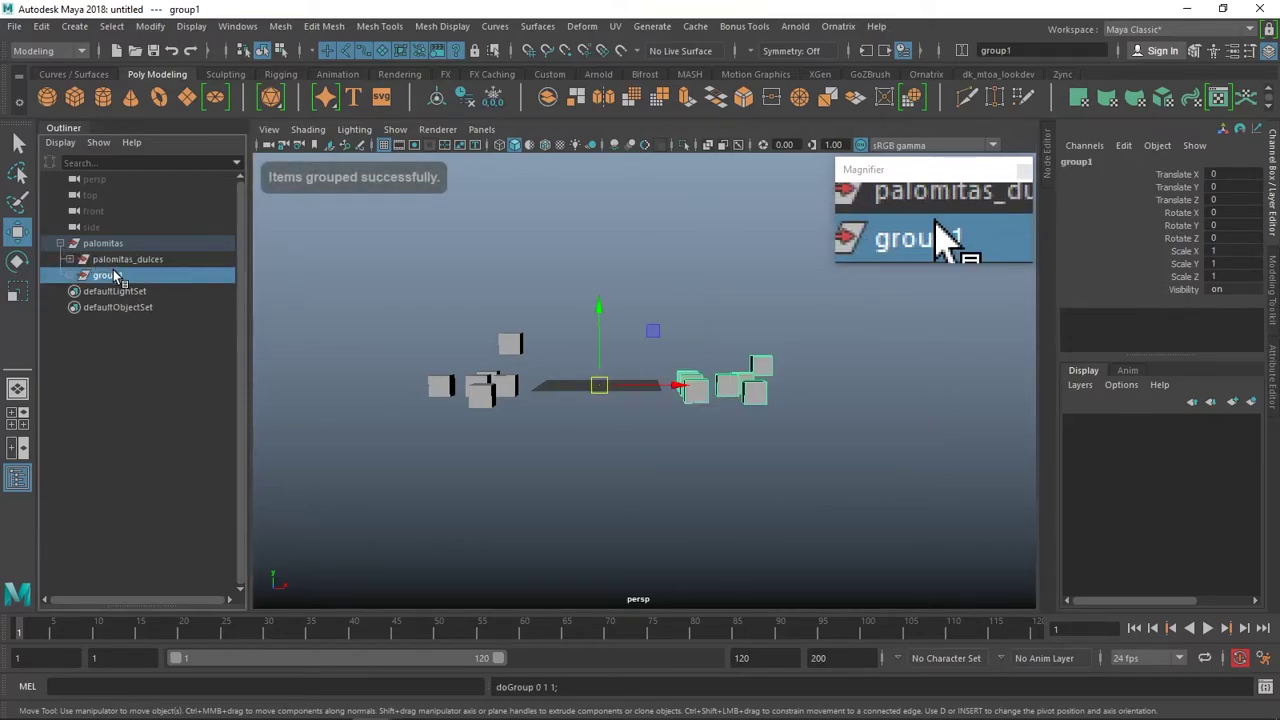
Rename the new group1 to palomitas_salados and select the parent palomitas group
{"action": "double_click", "coordinate": [108, 274]}
{"action": "type", "text": "palomitas_salados"}
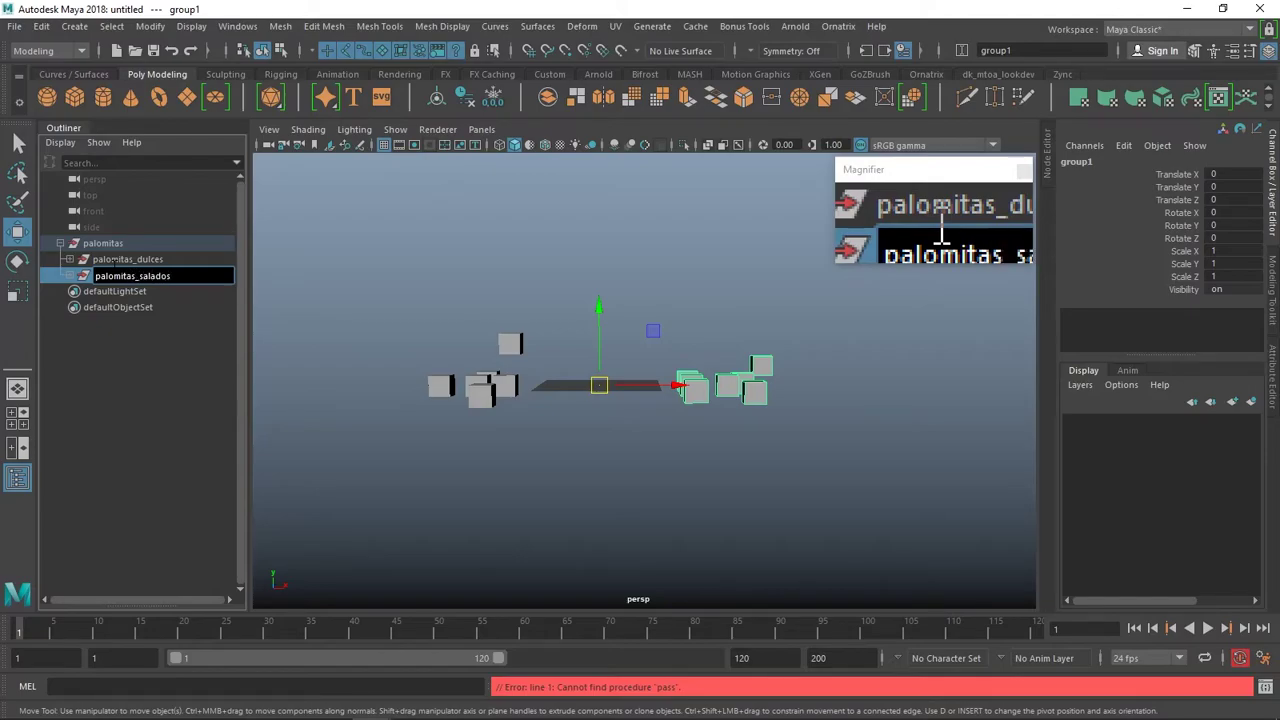
{"action": "key", "text": "Return"}
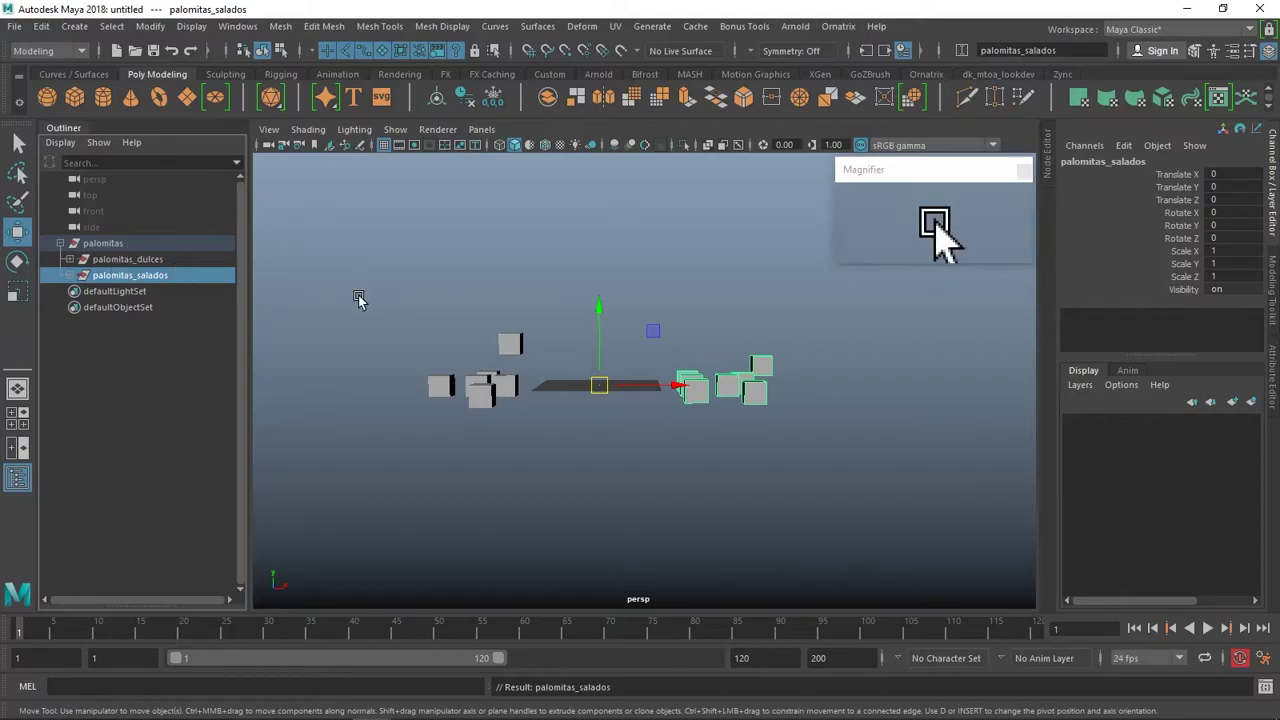
{"action": "left_click", "coordinate": [130, 259]}
{"action": "left_click", "coordinate": [103, 243]}
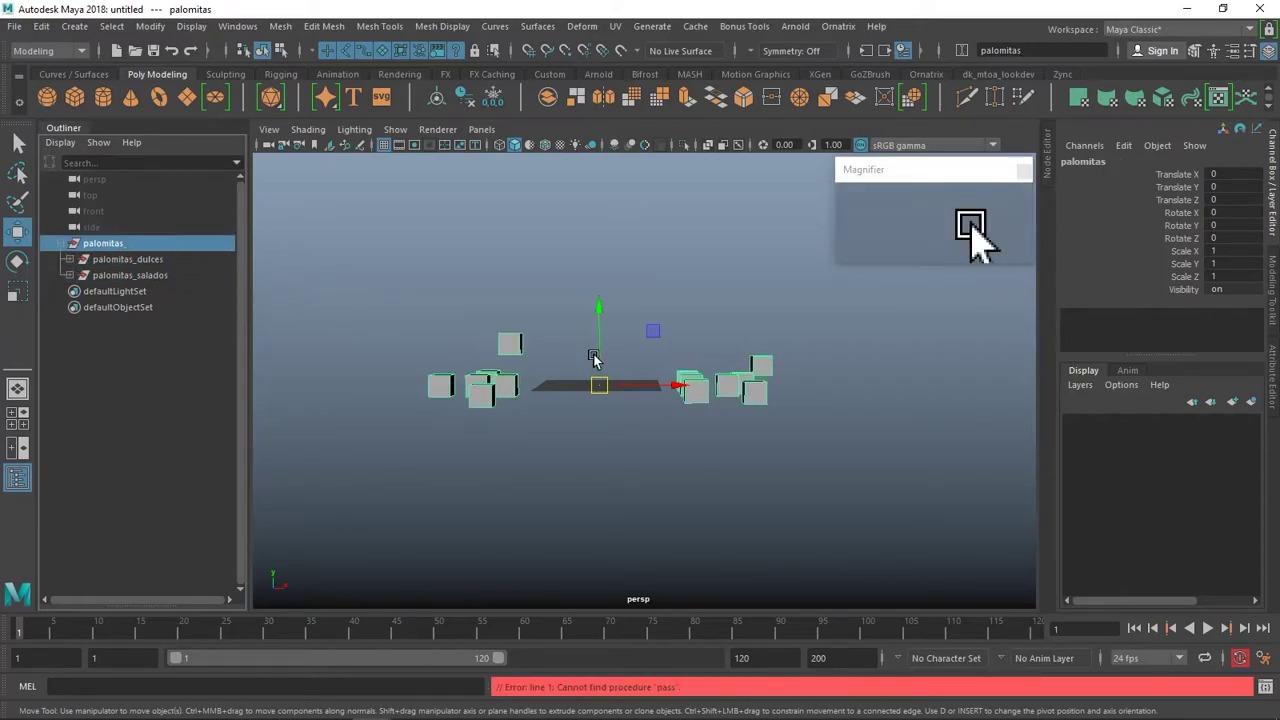
Select the parent palomitas group and collapse its children in the Outliner
{"action": "left_click", "coordinate": [544, 304]}
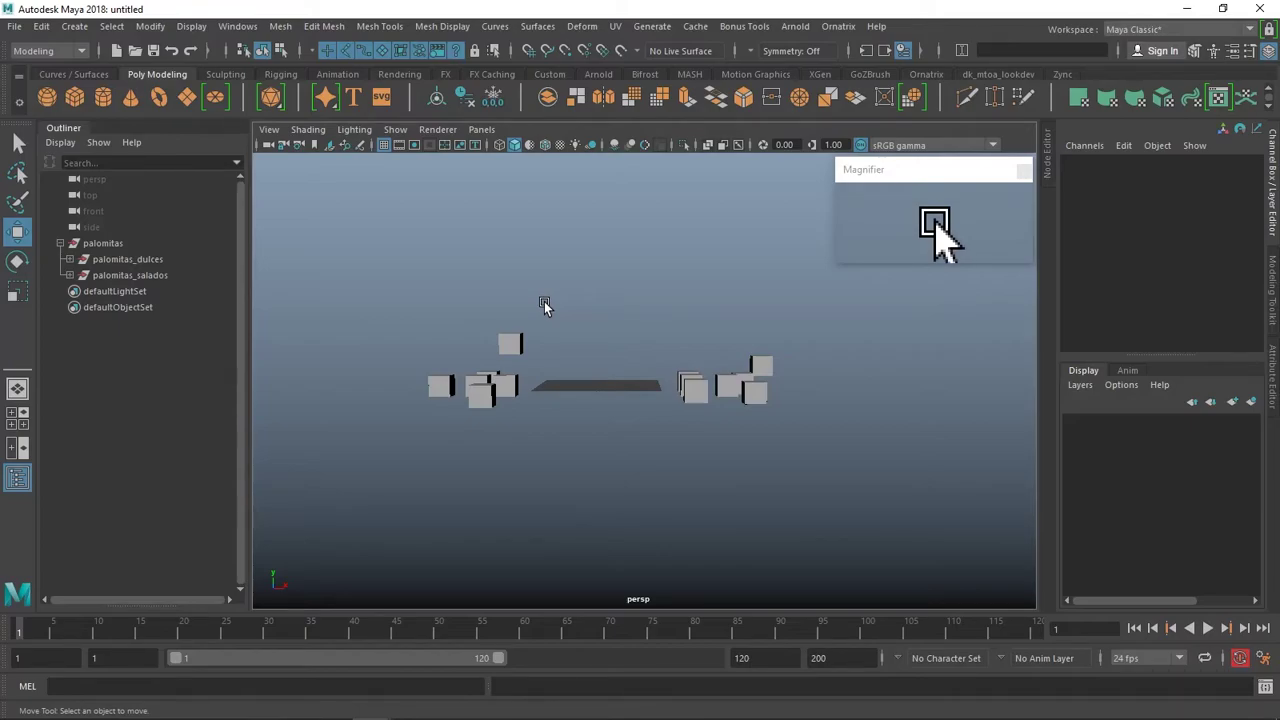
{"action": "left_click", "coordinate": [143, 260]}
{"action": "left_click", "coordinate": [140, 245]}
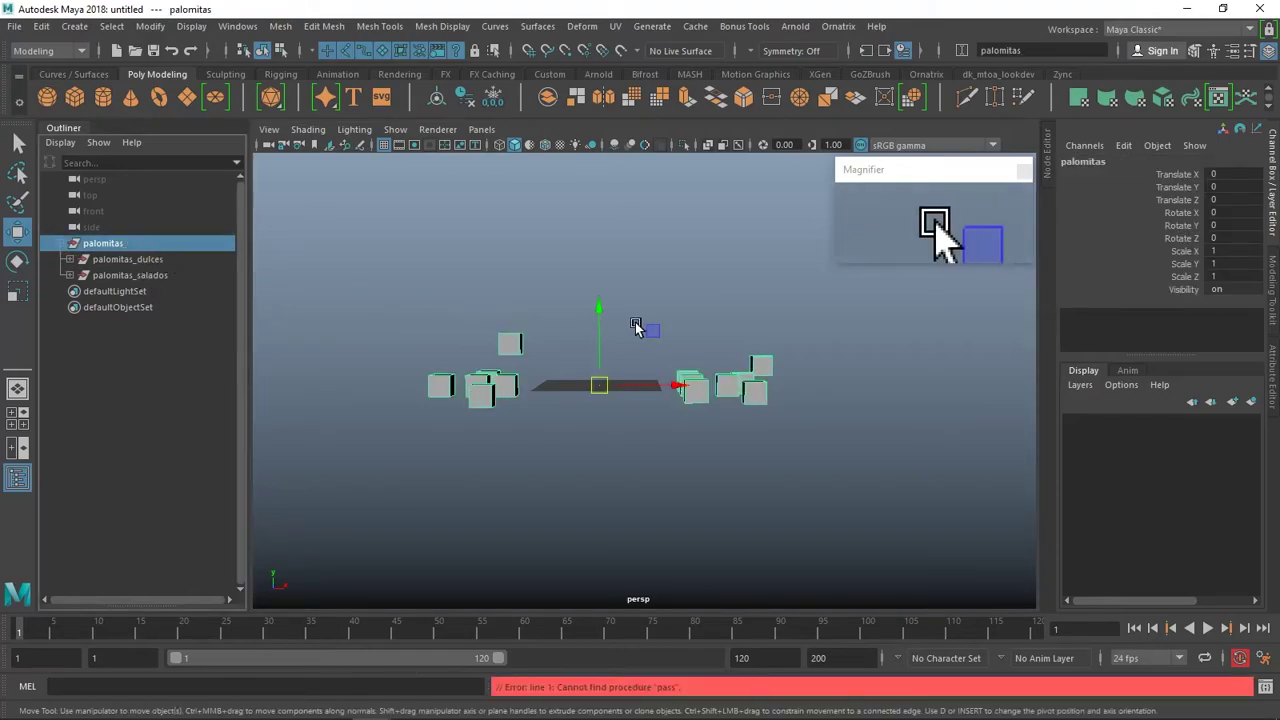
{"action": "scroll", "coordinate": [290, 275], "scroll_direction": "down", "scroll_amount": 2}
{"action": "left_click", "coordinate": [60, 243]}
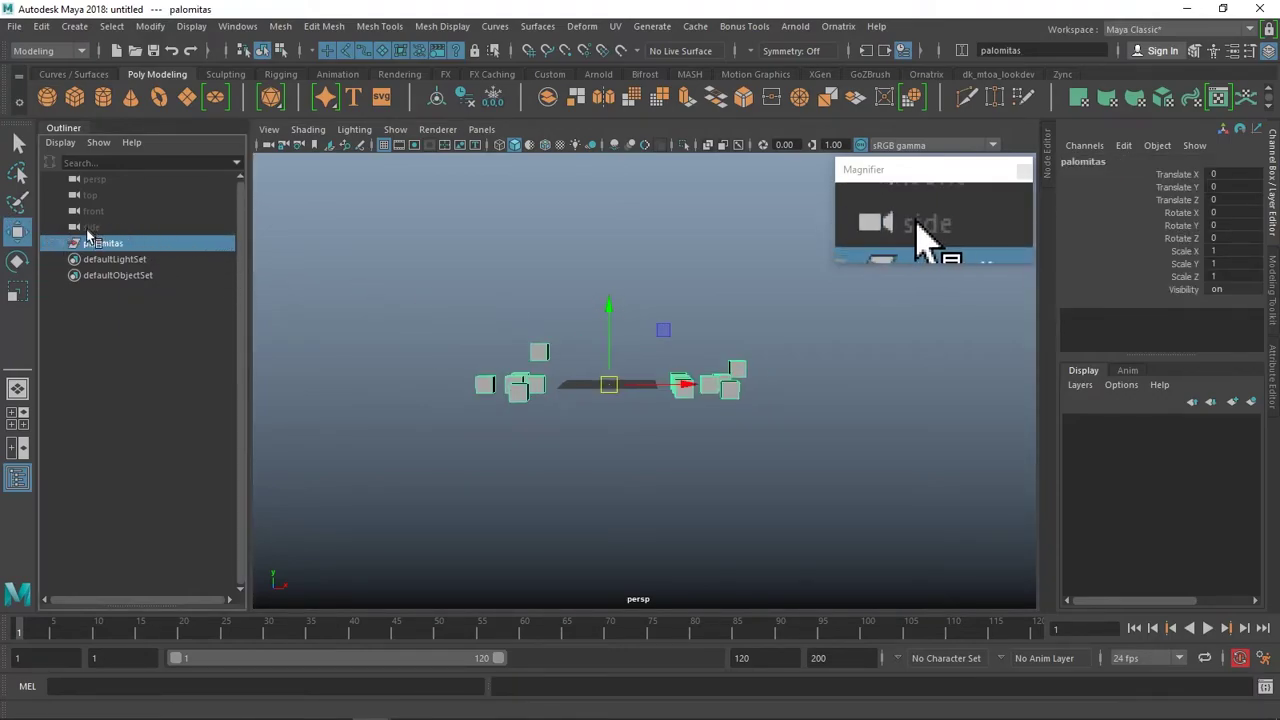
Test-move the palomitas group, undo it back to the origin, and return to the Select tool
{"action": "left_click_drag", "start_coordinate": [609, 384], "coordinate": [529, 351]}
{"action": "key", "text": "ctrl+z"}
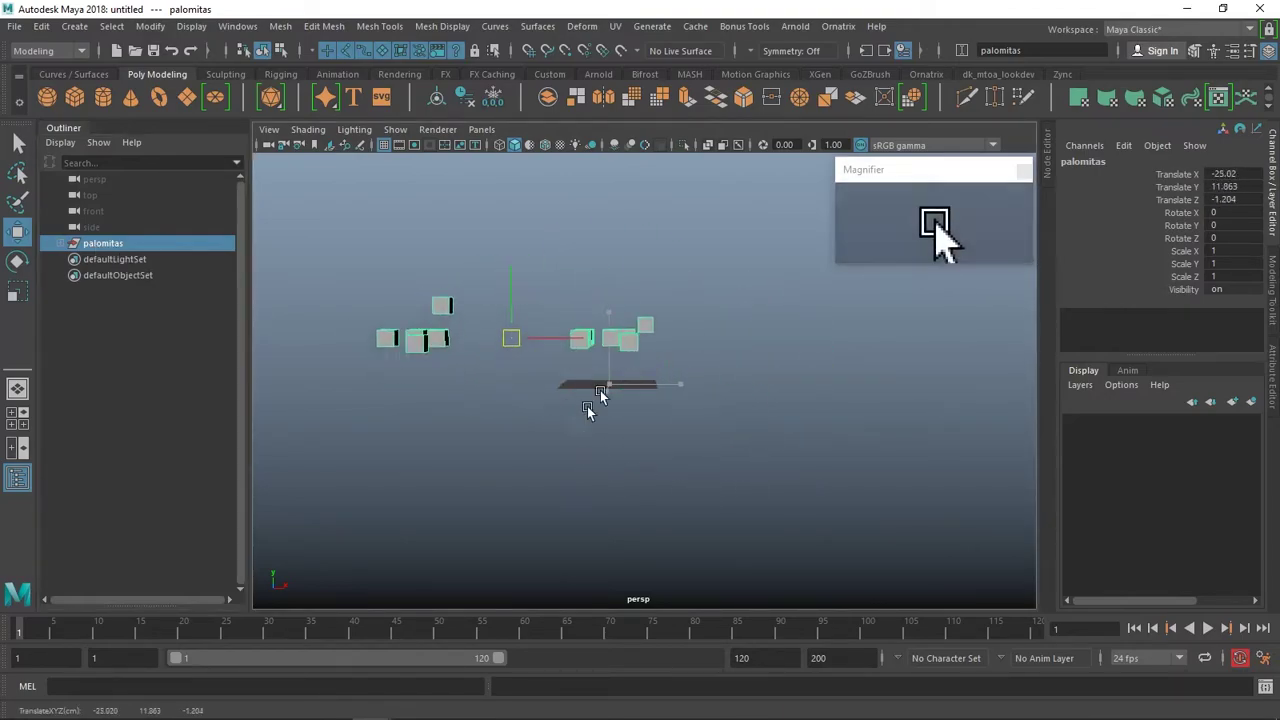
{"action": "key", "text": "ctrl+z"}
{"action": "key", "text": "ctrl+z"}
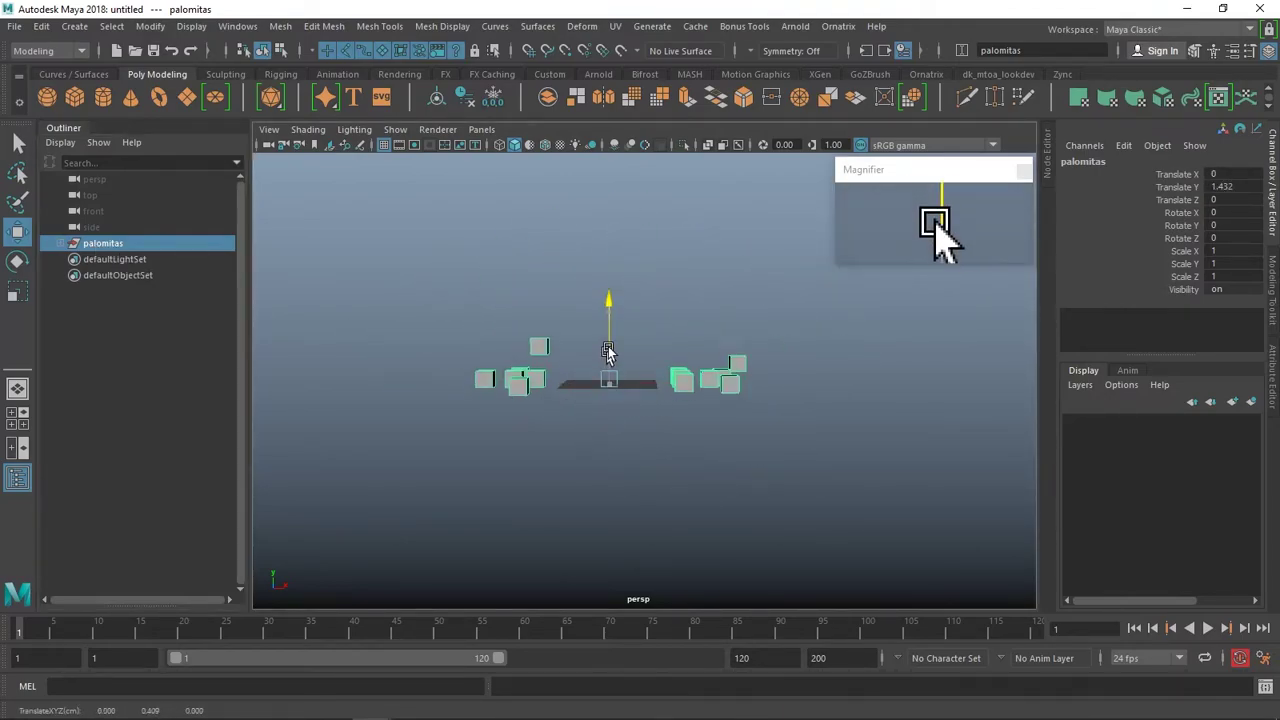
{"action": "left_click_drag", "start_coordinate": [608, 360], "coordinate": [620, 284]}
{"action": "key", "text": "ctrl+z"}
{"action": "key", "text": "e"}
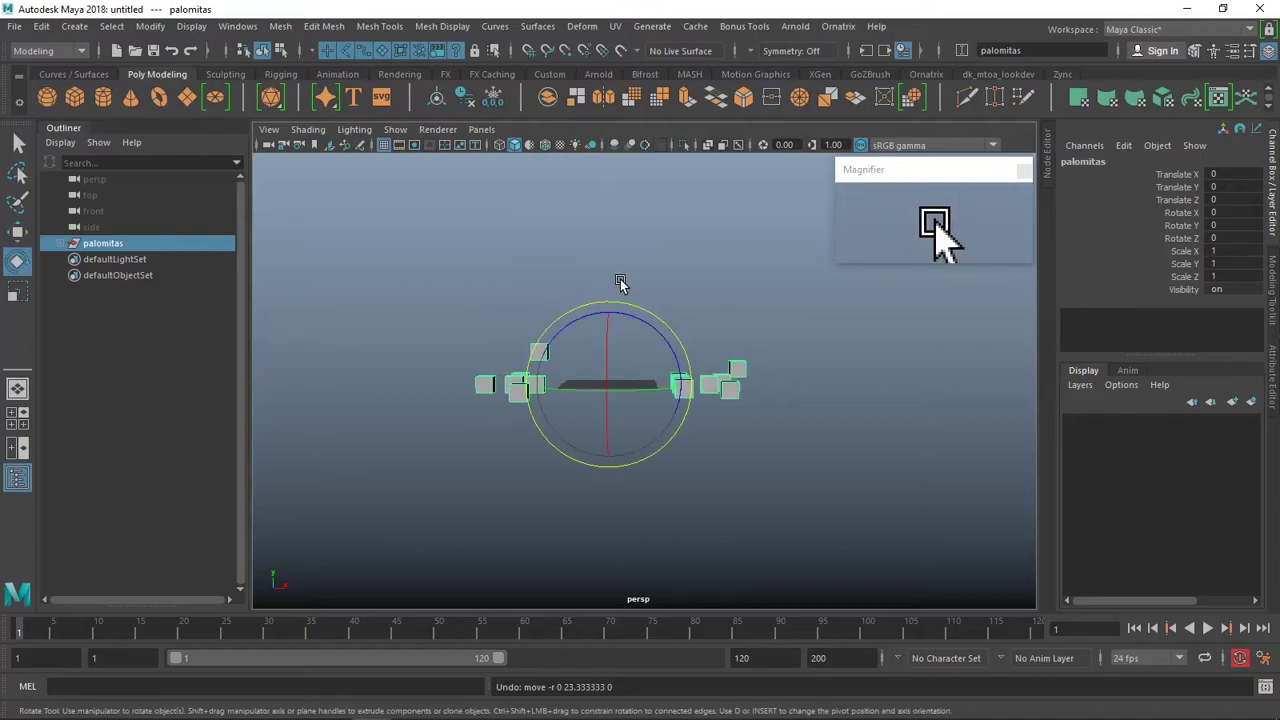
{"action": "key", "text": "r"}
{"action": "key", "text": "q"}
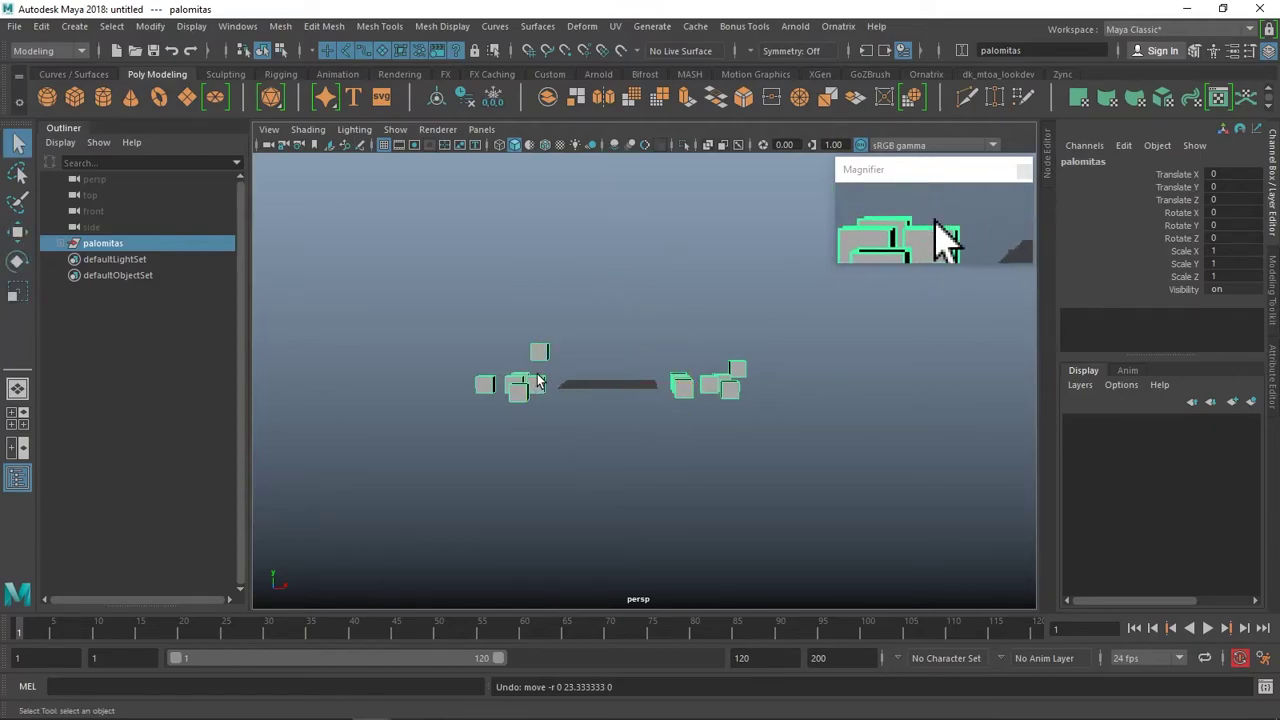
Test-move palomitas_dulces and palomitas_salados, undo both moves, and collapse palomitas
{"action": "left_click", "coordinate": [62, 246]}
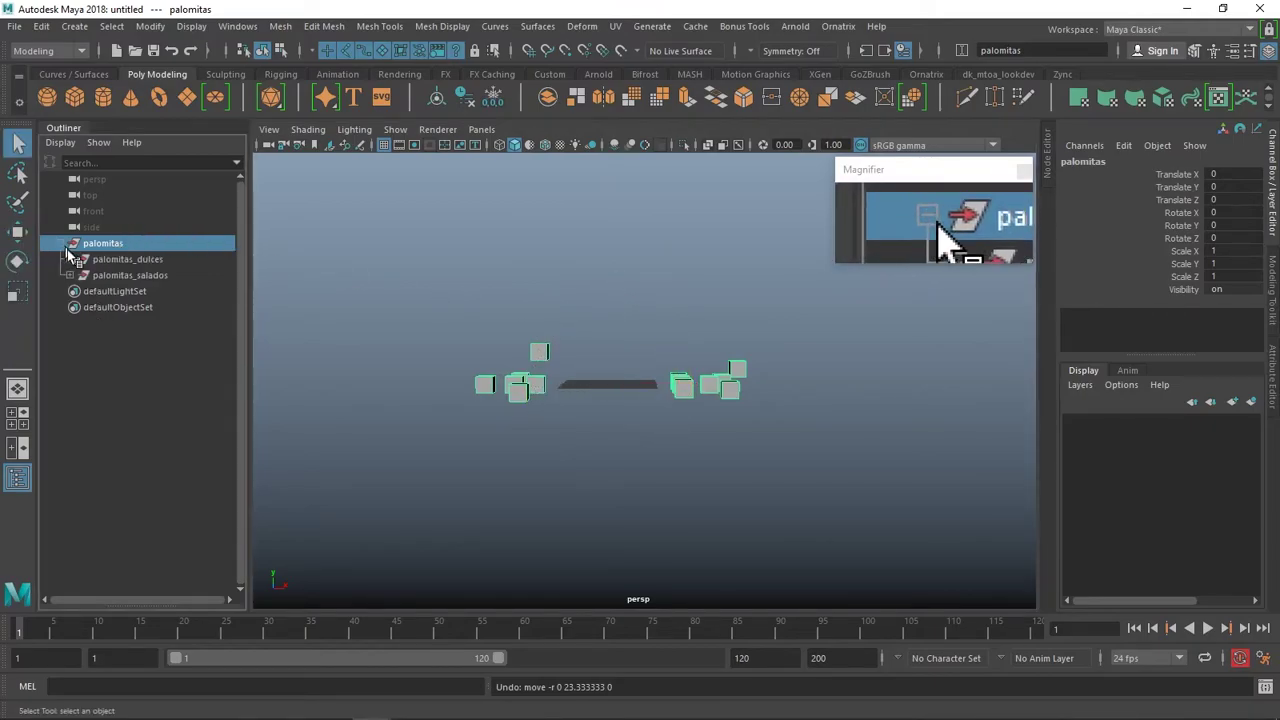
{"action": "left_click", "coordinate": [130, 262]}
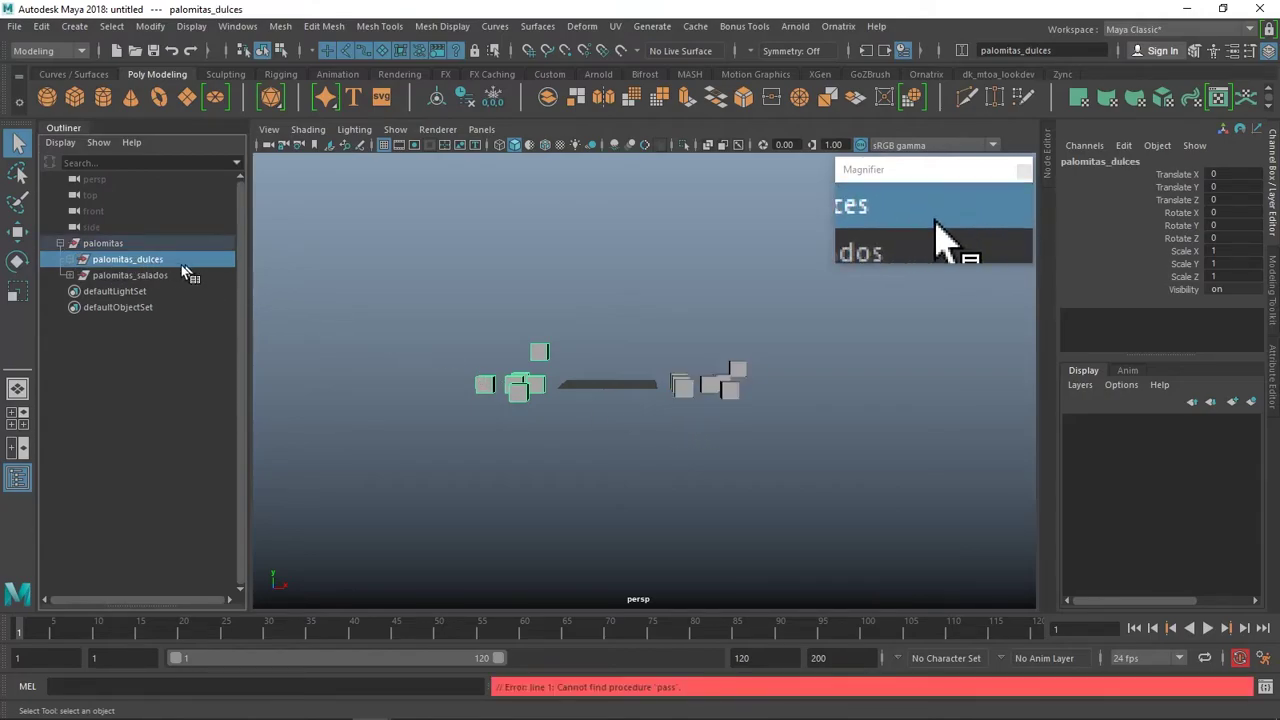
{"action": "key", "text": "w"}
{"action": "left_click_drag", "start_coordinate": [604, 388], "coordinate": [736, 278]}
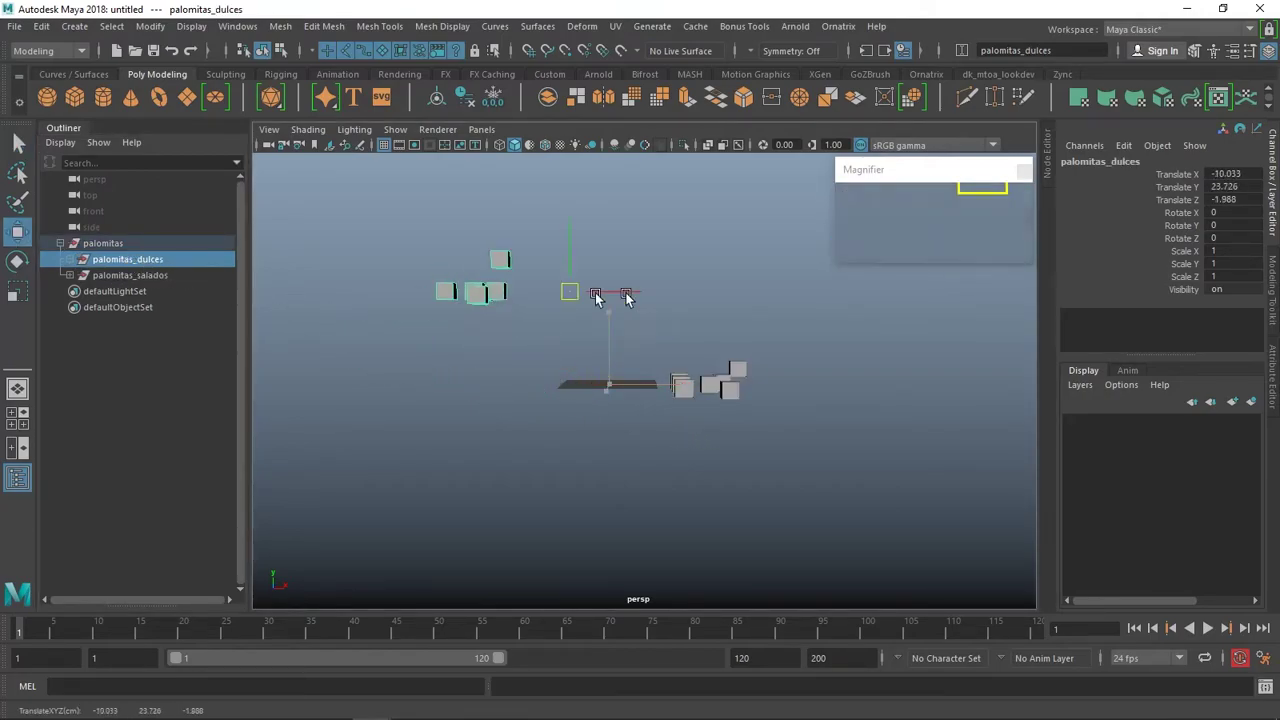
{"action": "key", "text": "ctrl+z"}
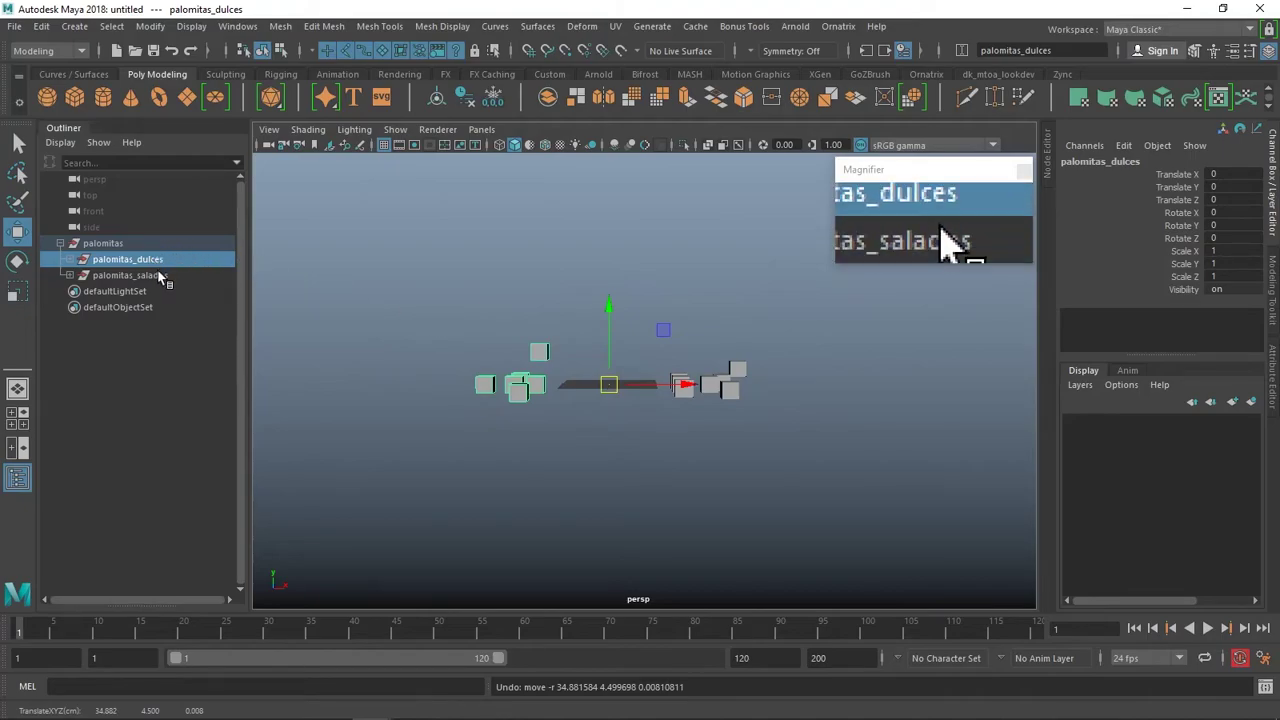
{"action": "left_click", "coordinate": [160, 276]}
{"action": "mouse_move", "coordinate": [888, 474]}
{"action": "middle_mouse_down"}
{"action": "mouse_move", "coordinate": [790, 480]}
{"action": "mouse_move", "coordinate": [957, 466]}
{"action": "middle_mouse_up"}
{"action": "key", "text": "ctrl+z"}
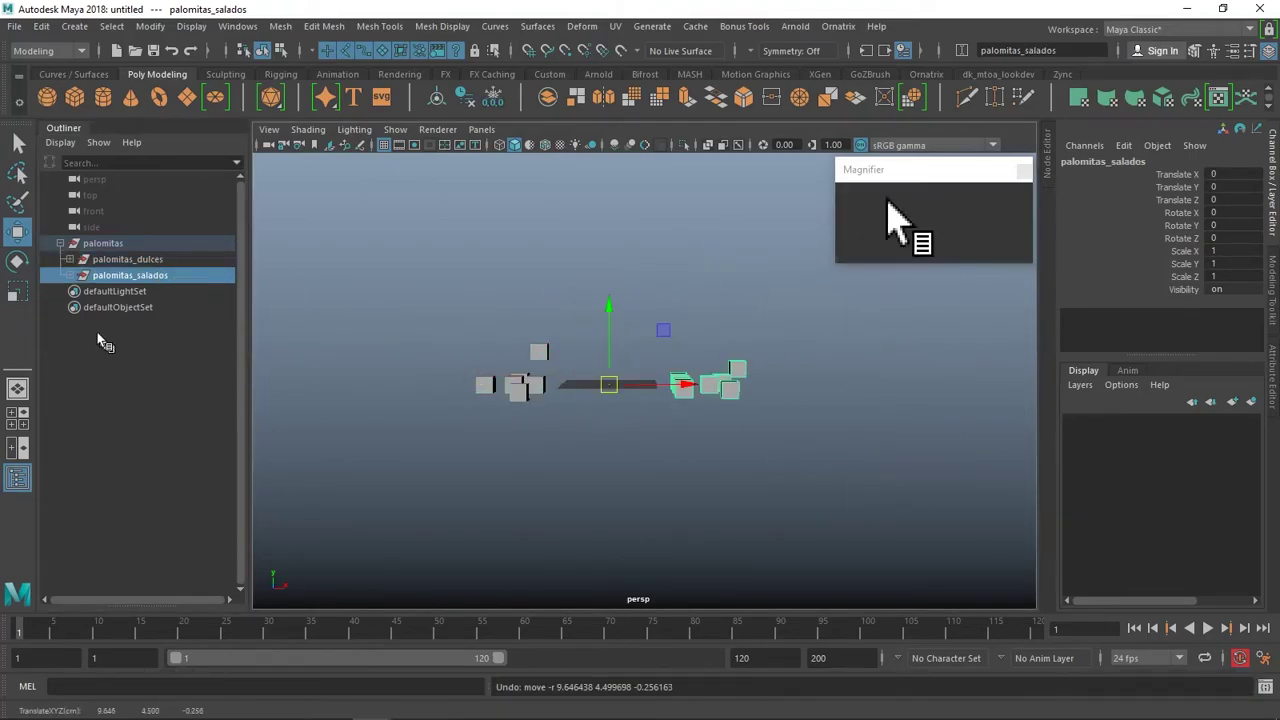
{"action": "left_click", "coordinate": [103, 243]}
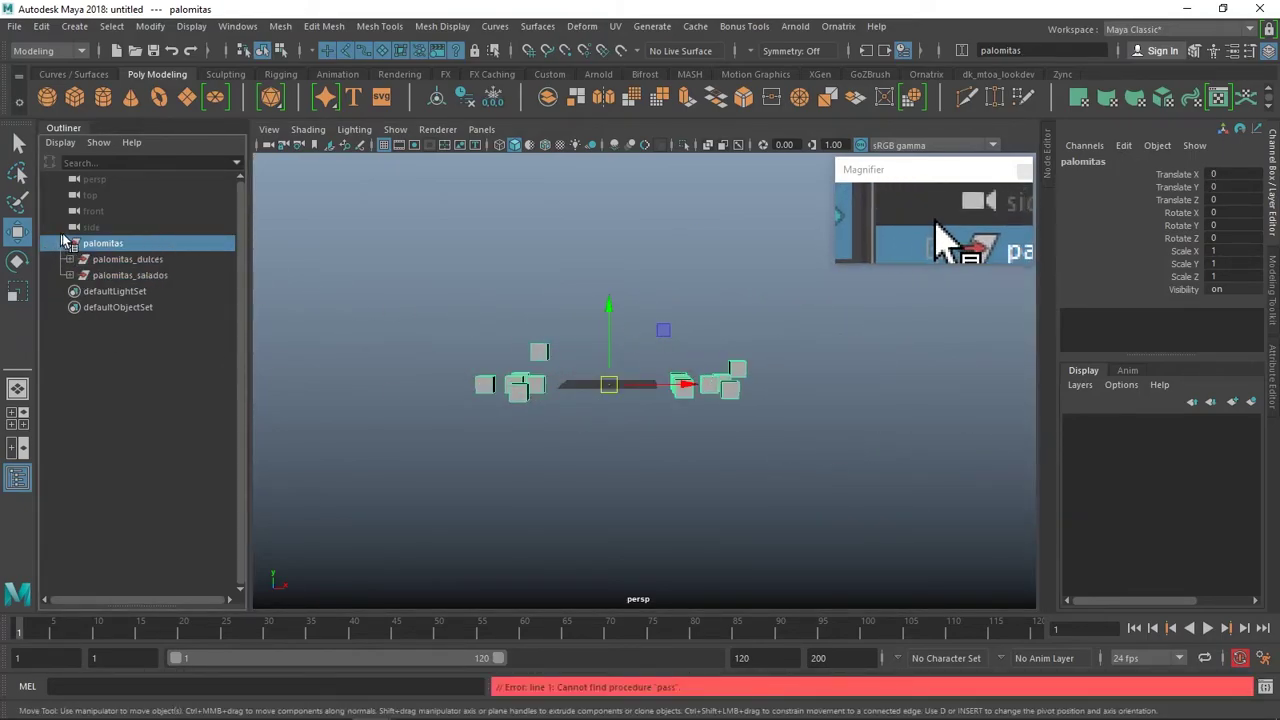
{"action": "left_click", "coordinate": [64, 244]}
Test-move cube mangosele8, undo it, and toggle the palomitas group open and closed
{"action": "left_click", "coordinate": [537, 505]}
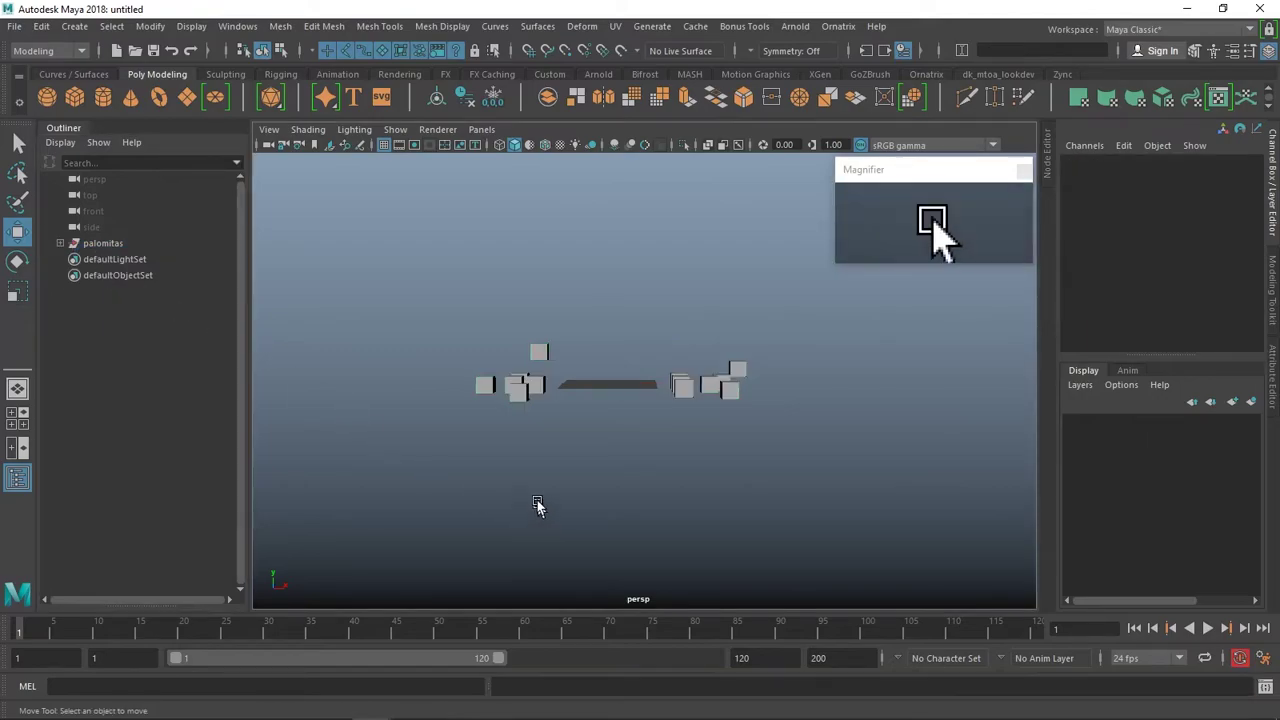
{"action": "left_click", "coordinate": [521, 395]}
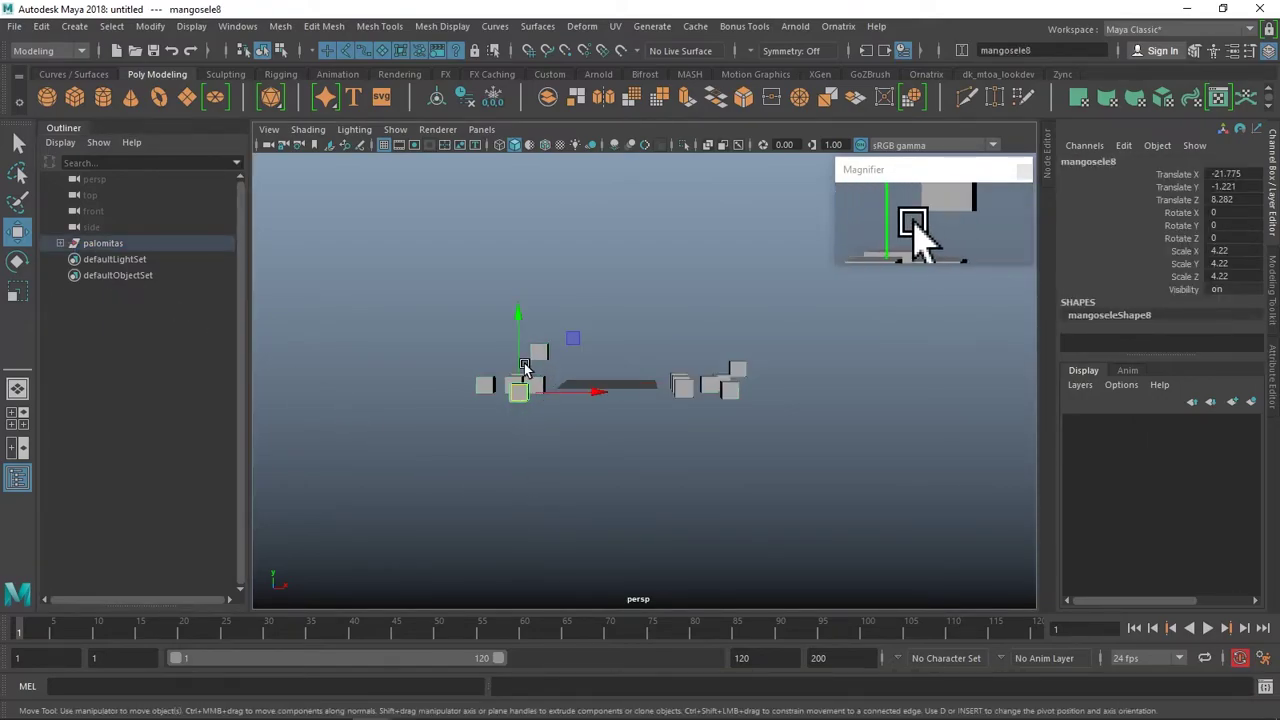
{"action": "left_click_drag", "start_coordinate": [521, 393], "coordinate": [497, 333]}
{"action": "key", "text": "ctrl+z"}
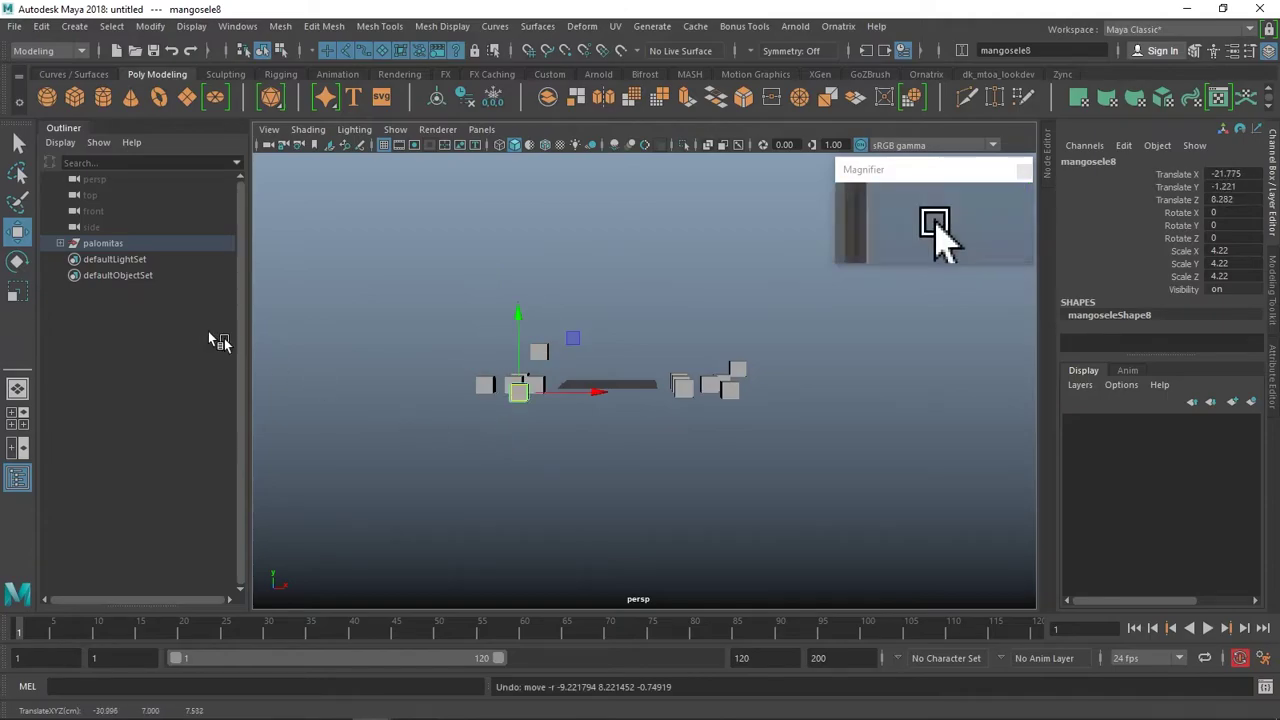
{"action": "left_click", "coordinate": [61, 245]}
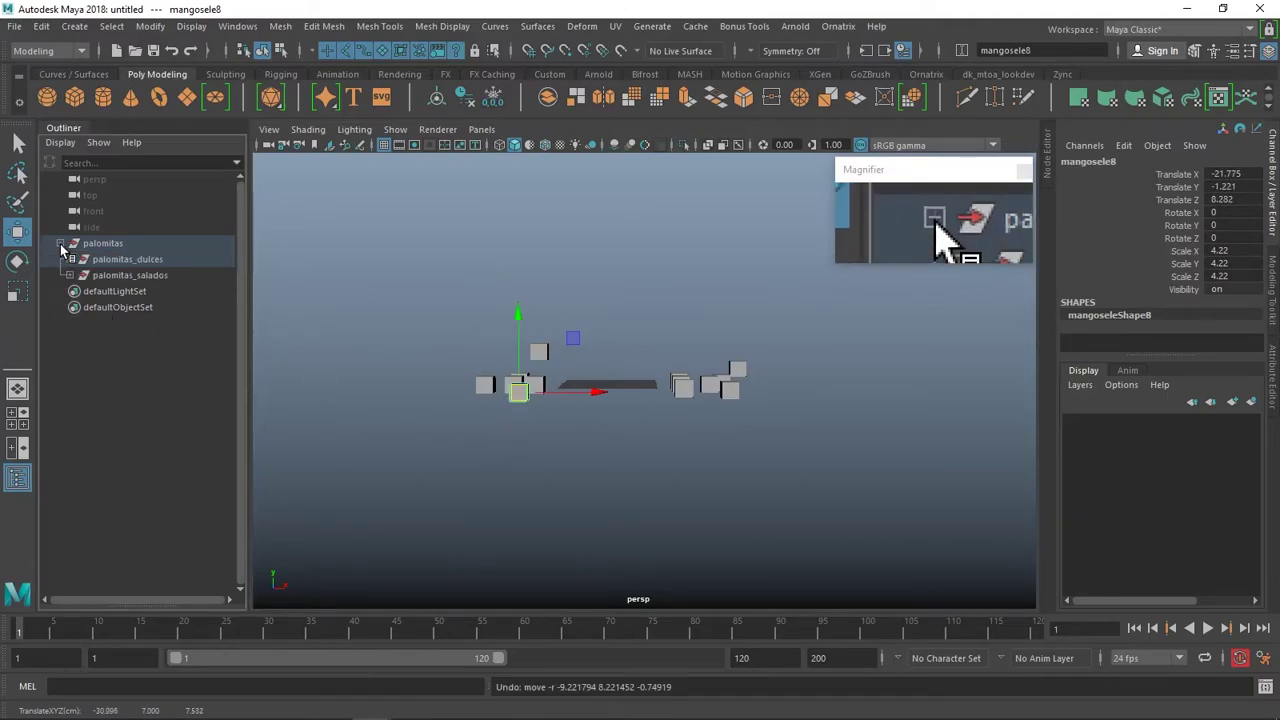
{"action": "left_click", "coordinate": [61, 245]}
Frame all the cubes in the view, then select and frame mangosele7
{"action": "left_click", "coordinate": [791, 494]}
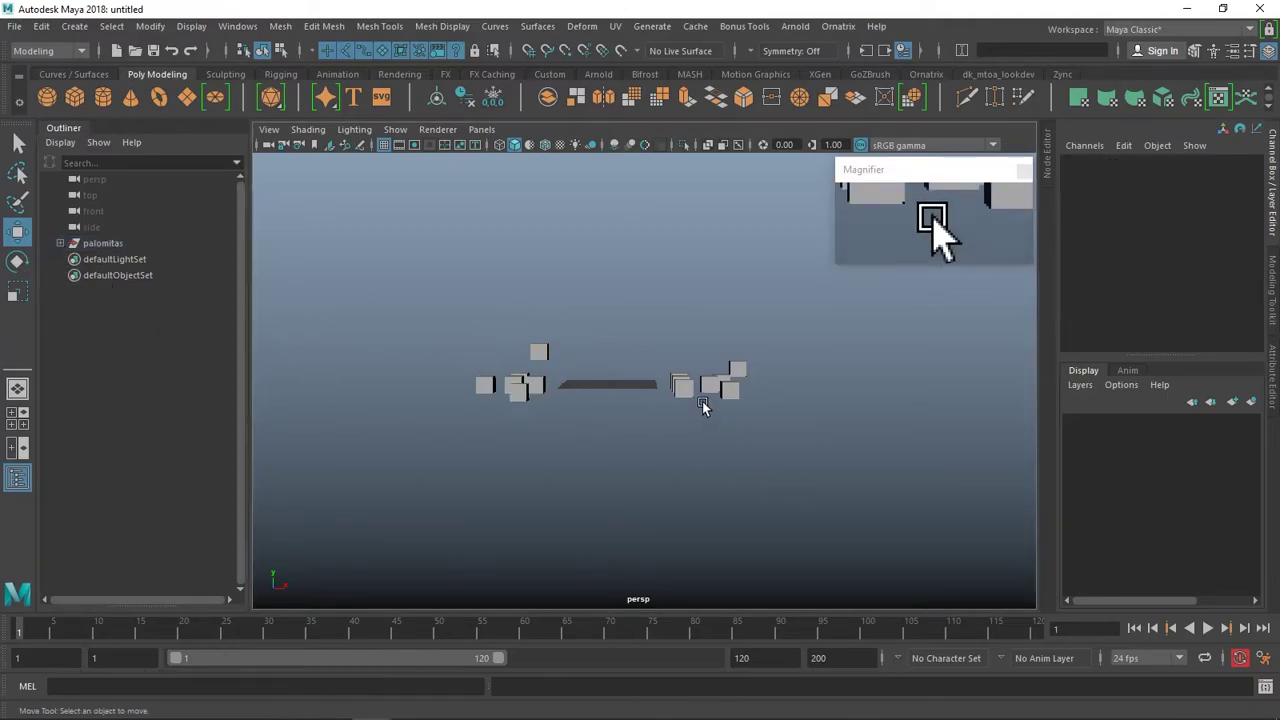
{"action": "mouse_move", "coordinate": [713, 445]}
{"action": "left_mouse_down", "text": "alt"}
{"action": "mouse_move", "coordinate": [686, 300]}
{"action": "mouse_move", "coordinate": [677, 534]}
{"action": "left_mouse_up", "text": "alt"}
{"action": "key", "text": "a"}
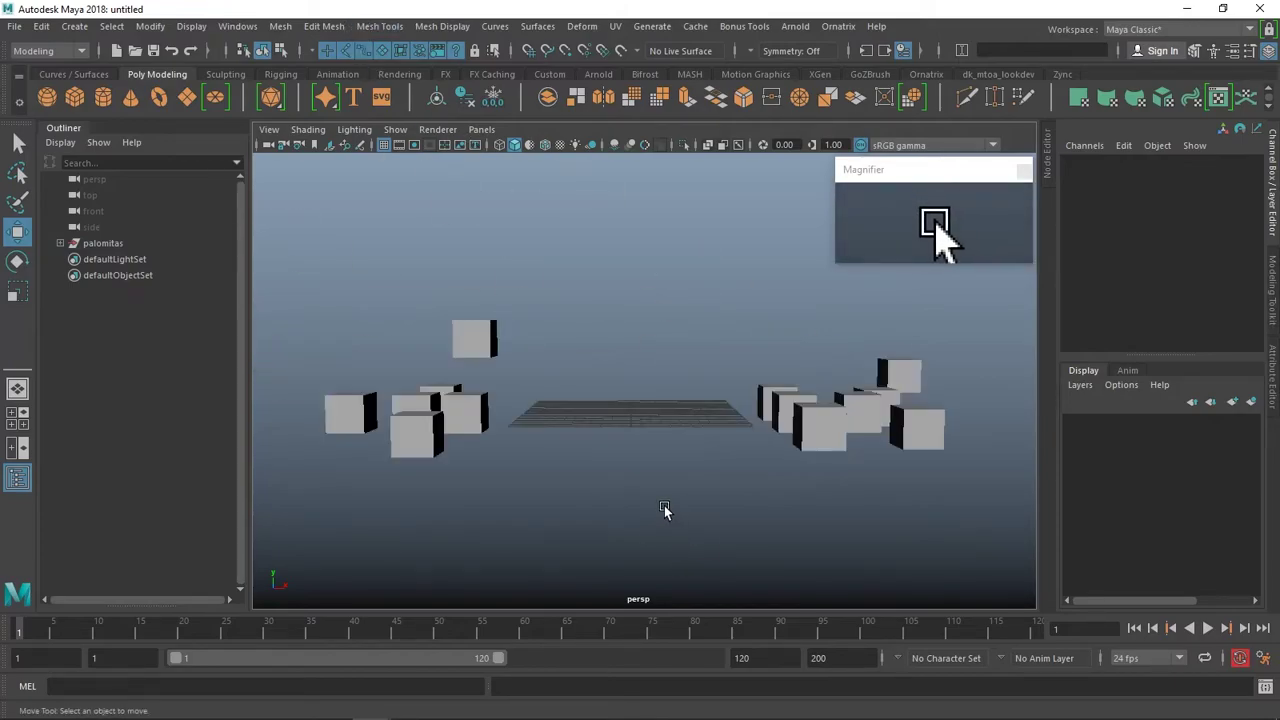
{"action": "left_click", "coordinate": [478, 341]}
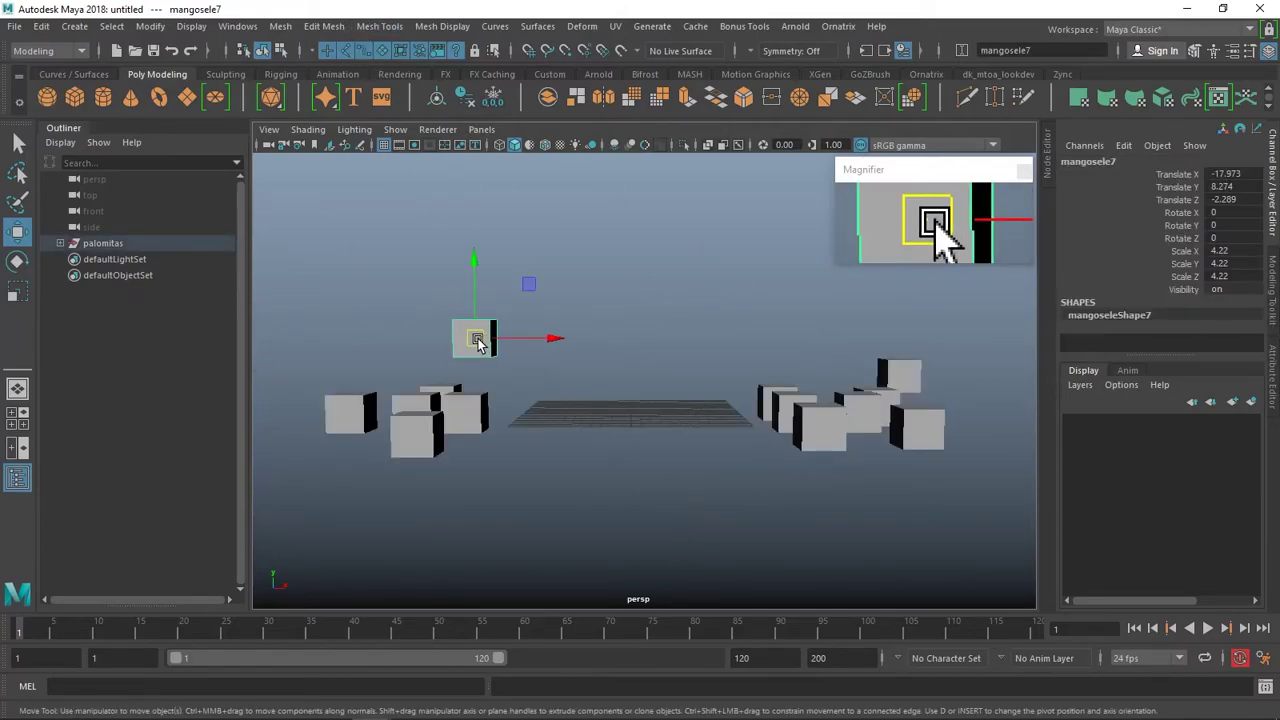
{"action": "key", "text": "f"}
Select all the cubes, duplicate them, offset the copies along Z, and duplicate again
{"action": "scroll", "coordinate": [477, 343], "scroll_direction": "down", "scroll_amount": 3}
{"action": "scroll", "coordinate": [477, 343], "scroll_direction": "up", "scroll_amount": 1}
{"action": "scroll", "coordinate": [477, 343], "scroll_direction": "down", "scroll_amount": 2}
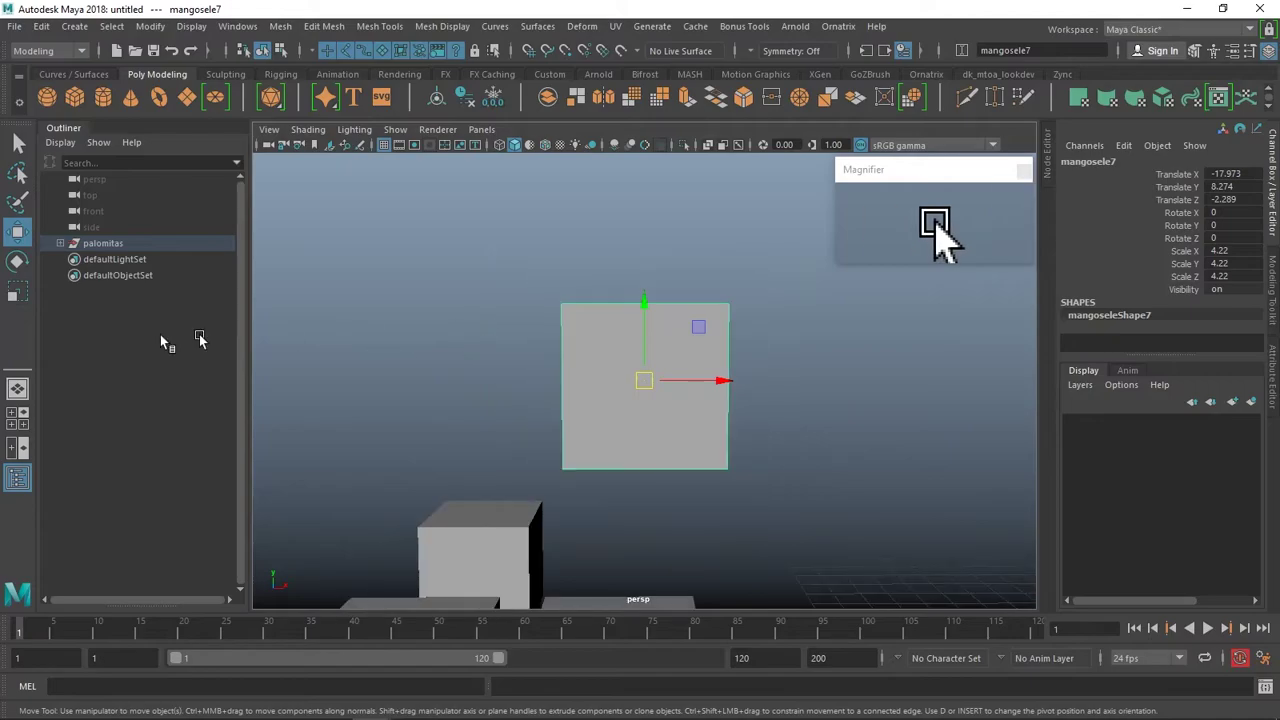
{"action": "scroll", "coordinate": [491, 377], "scroll_direction": "down", "scroll_amount": 2}
{"action": "scroll", "coordinate": [803, 537], "scroll_direction": "down", "scroll_amount": 4}
{"action": "left_click_drag", "start_coordinate": [803, 537], "coordinate": [931, 480], "text": "alt"}
{"action": "right_click_drag", "start_coordinate": [931, 480], "coordinate": [983, 618], "text": "alt"}
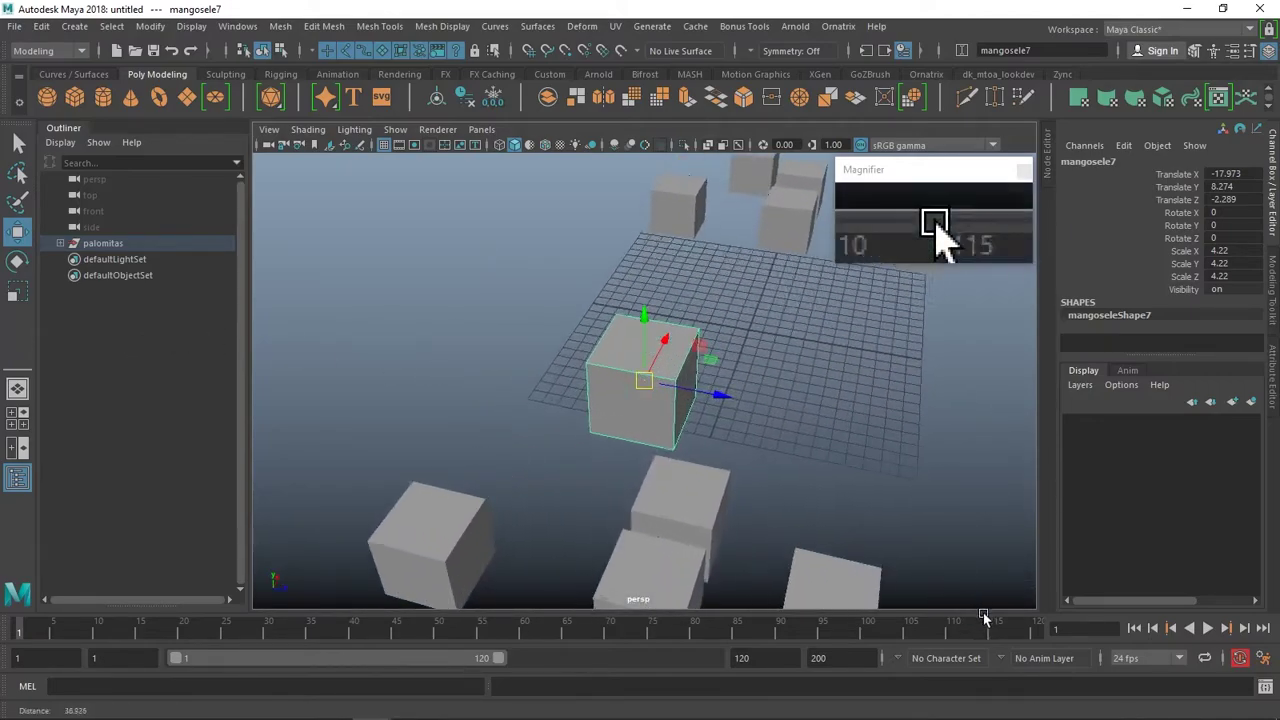
{"action": "scroll", "coordinate": [656, 392], "scroll_direction": "down", "scroll_amount": 2}
{"action": "scroll", "coordinate": [469, 240], "scroll_direction": "down", "scroll_amount": 5}
{"action": "left_click_drag", "start_coordinate": [469, 240], "coordinate": [787, 509]}
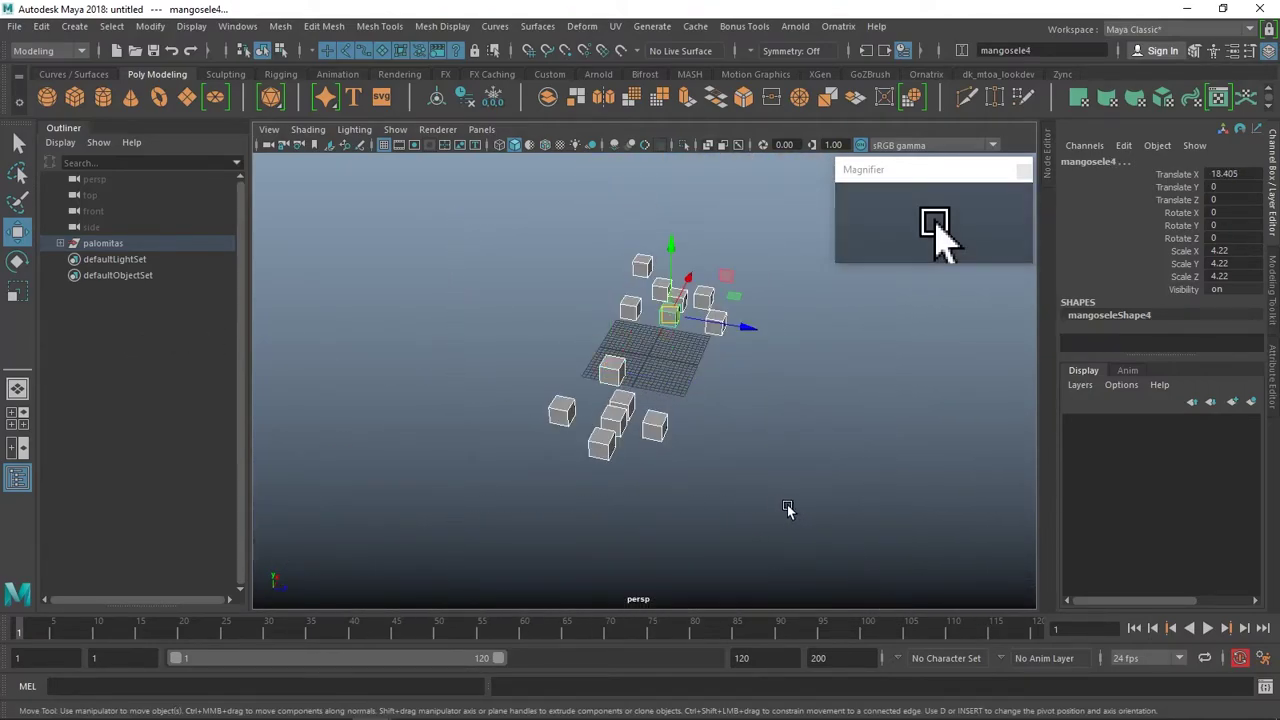
{"action": "key", "text": "ctrl+d"}
{"action": "mouse_move", "coordinate": [742, 325]}
{"action": "left_mouse_down"}
{"action": "mouse_move", "coordinate": [815, 350]}
{"action": "mouse_move", "coordinate": [894, 354]}
{"action": "mouse_move", "coordinate": [643, 350]}
{"action": "mouse_move", "coordinate": [777, 396]}
{"action": "left_mouse_up"}
{"action": "key", "text": "ctrl+d"}
{"action": "key", "text": "ctrl+d"}
Nudge mangosele1 left along X and locate it in the Outliner hierarchy
{"action": "left_click", "coordinate": [713, 392]}
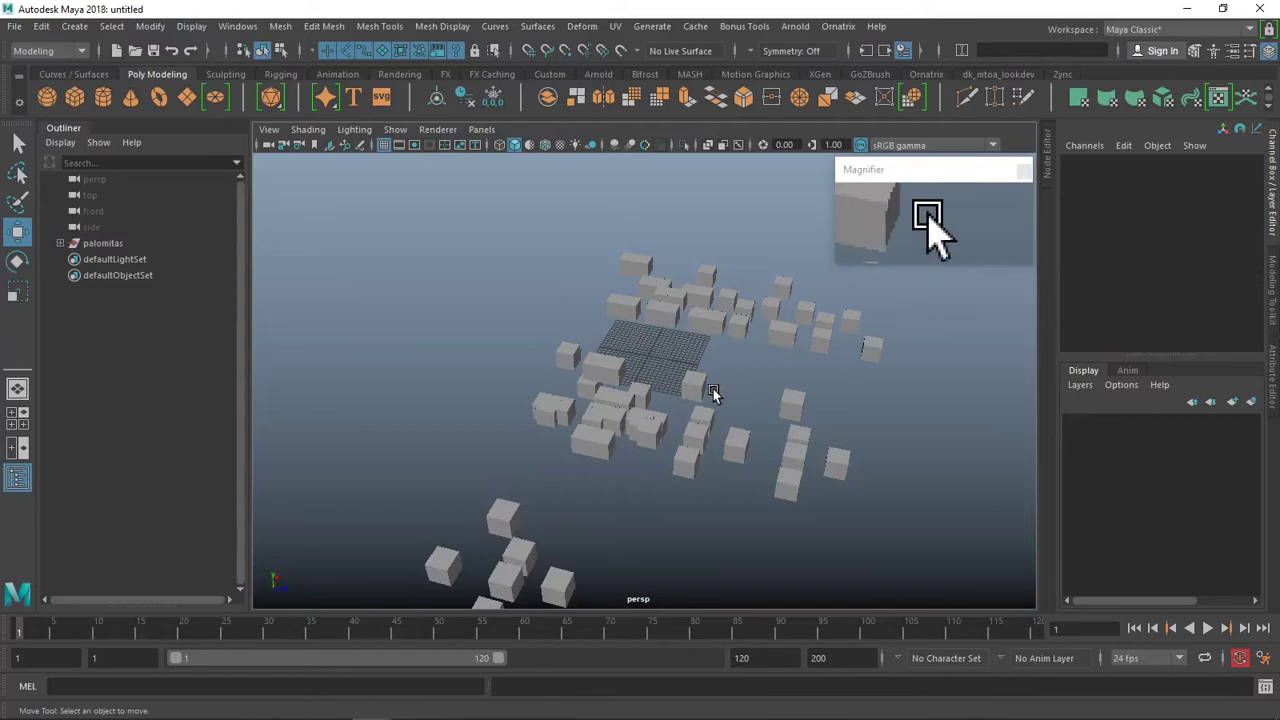
{"action": "left_click", "coordinate": [693, 388]}
{"action": "left_click_drag", "start_coordinate": [686, 394], "coordinate": [628, 396]}
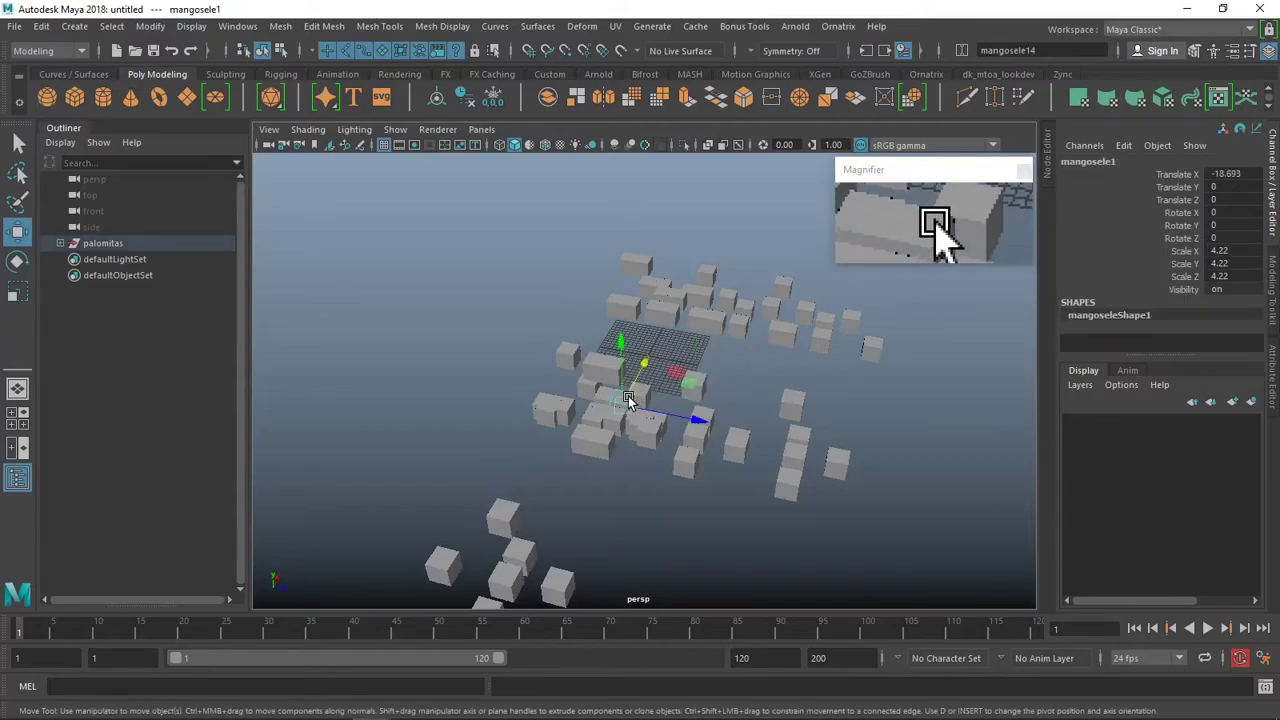
{"action": "left_click", "coordinate": [60, 244]}
{"action": "left_click", "coordinate": [60, 244]}
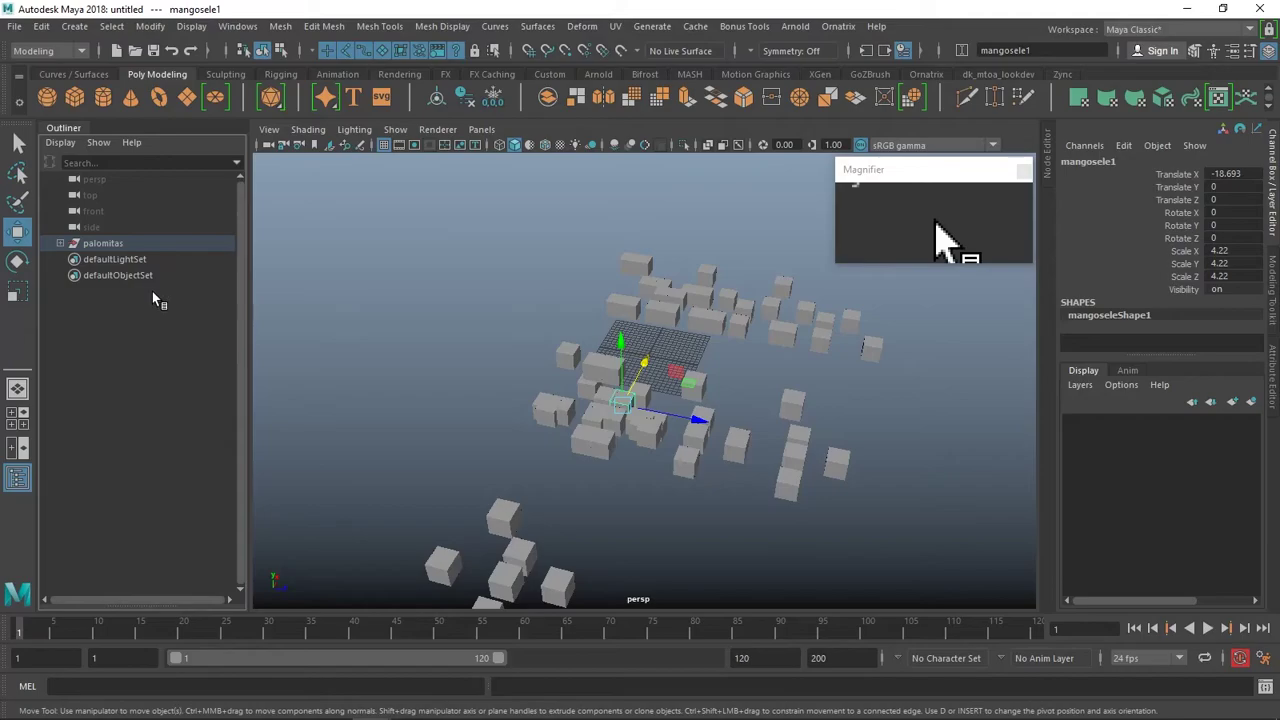
{"action": "key", "text": "f"}
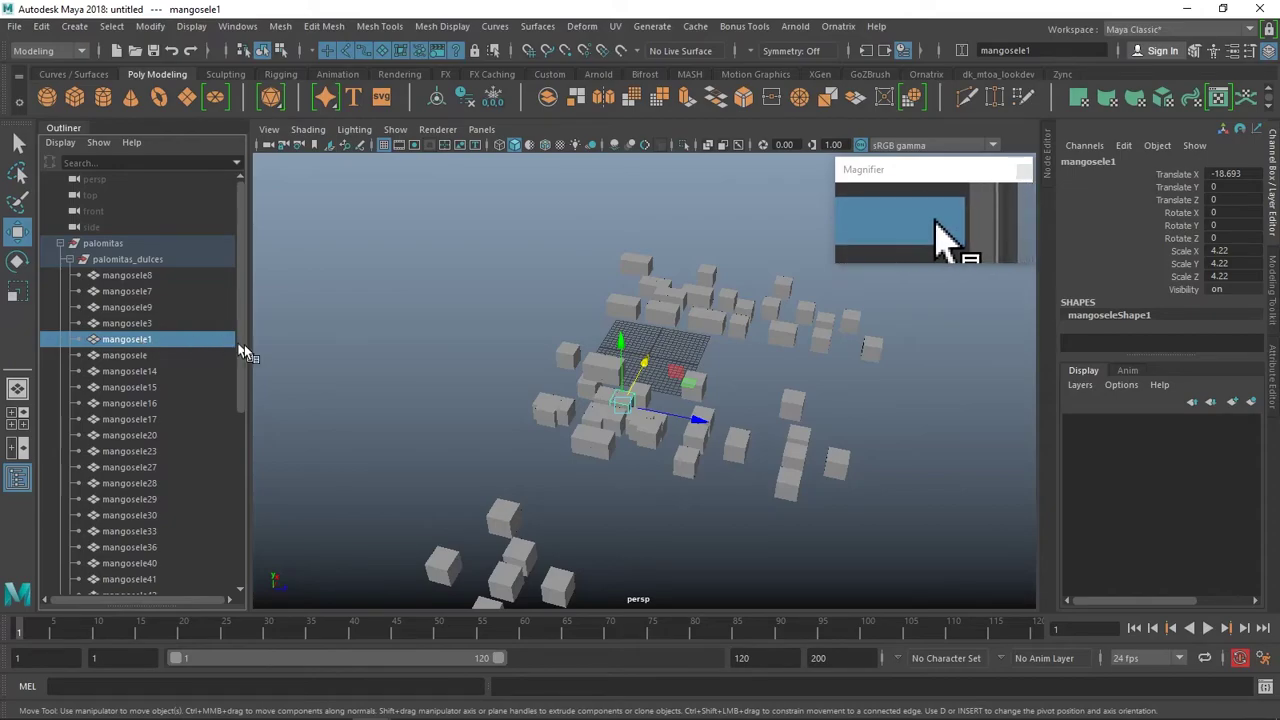
{"action": "key", "text": "ctrl+z"}
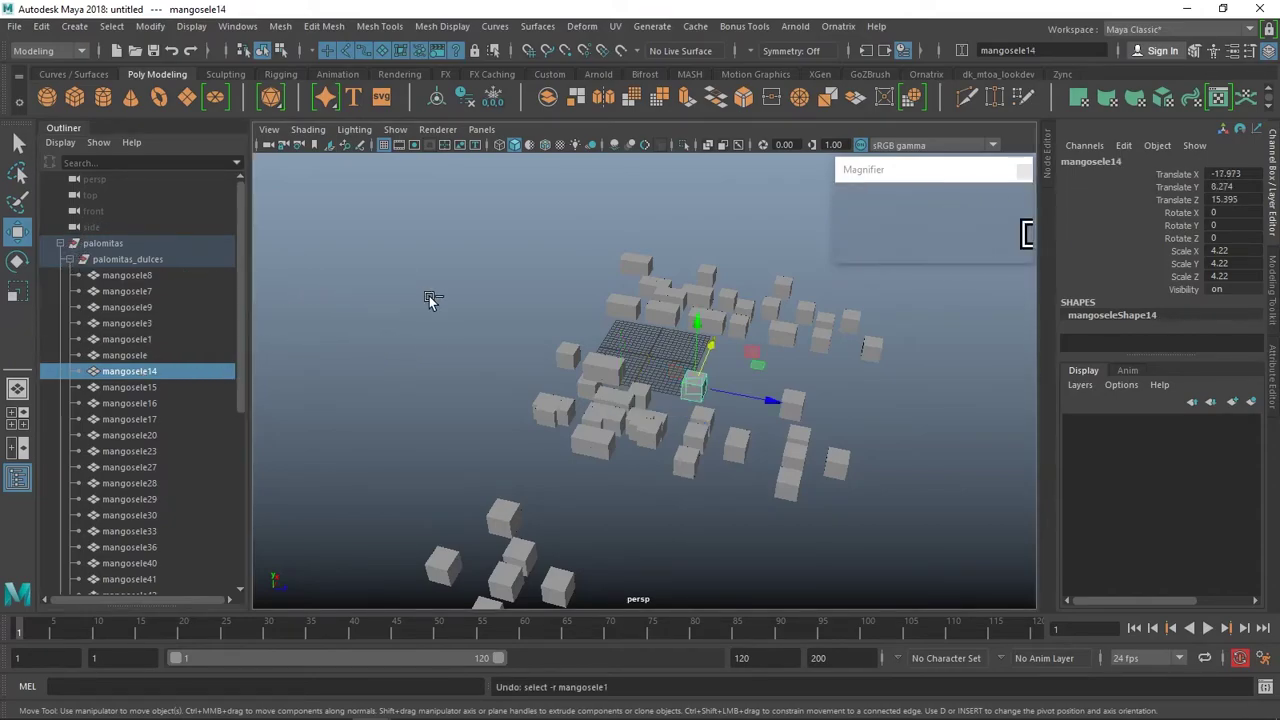
Collapse the Outliner branches, deselect, and reopen palomitas showing palomitas_dulces and palomitas_salados
{"action": "left_click", "coordinate": [70, 258]}
{"action": "left_click", "coordinate": [60, 243]}
{"action": "left_click", "coordinate": [486, 317]}
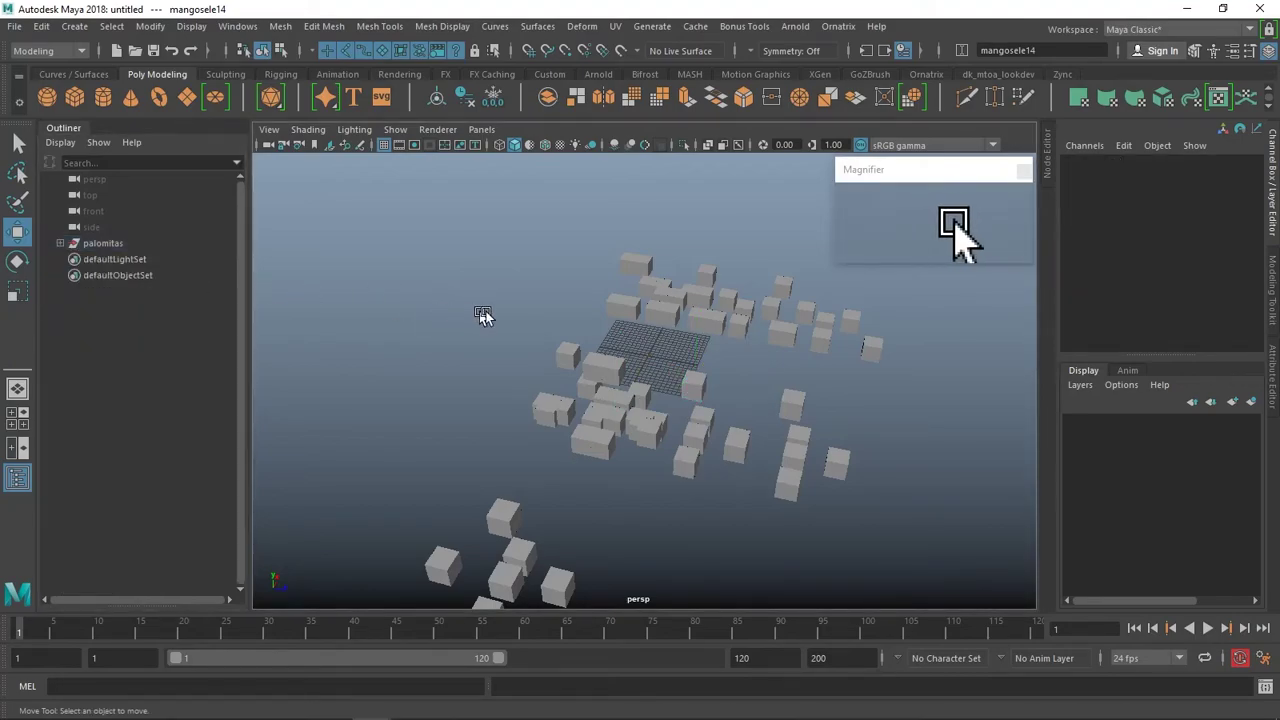
{"action": "mouse_move", "coordinate": [486, 317]}
{"action": "left_mouse_down", "text": "alt"}
{"action": "mouse_move", "coordinate": [394, 331]}
{"action": "mouse_move", "coordinate": [543, 346]}
{"action": "mouse_move", "coordinate": [360, 330]}
{"action": "left_mouse_up", "text": "alt"}
{"action": "left_click", "coordinate": [60, 243]}
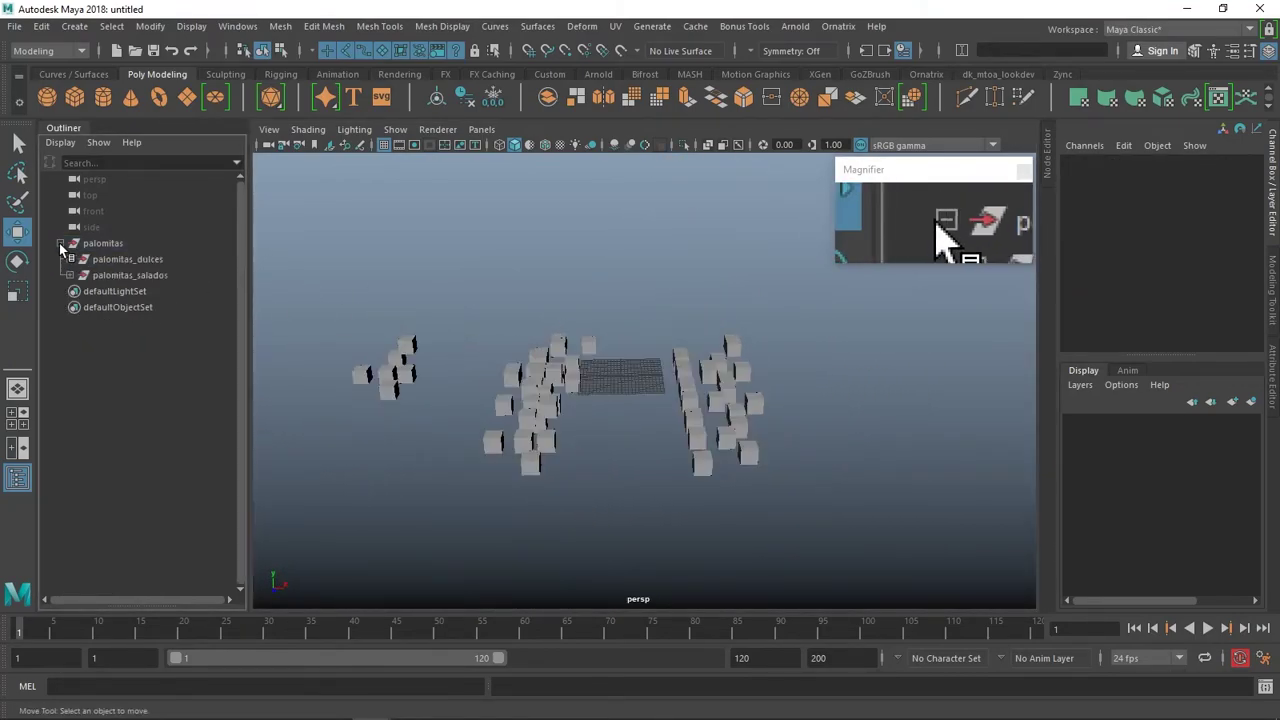
Fix the last letter of palomitas_salados in the Outliner so it reads palomitas_saladas
{"action": "left_click", "coordinate": [125, 260]}
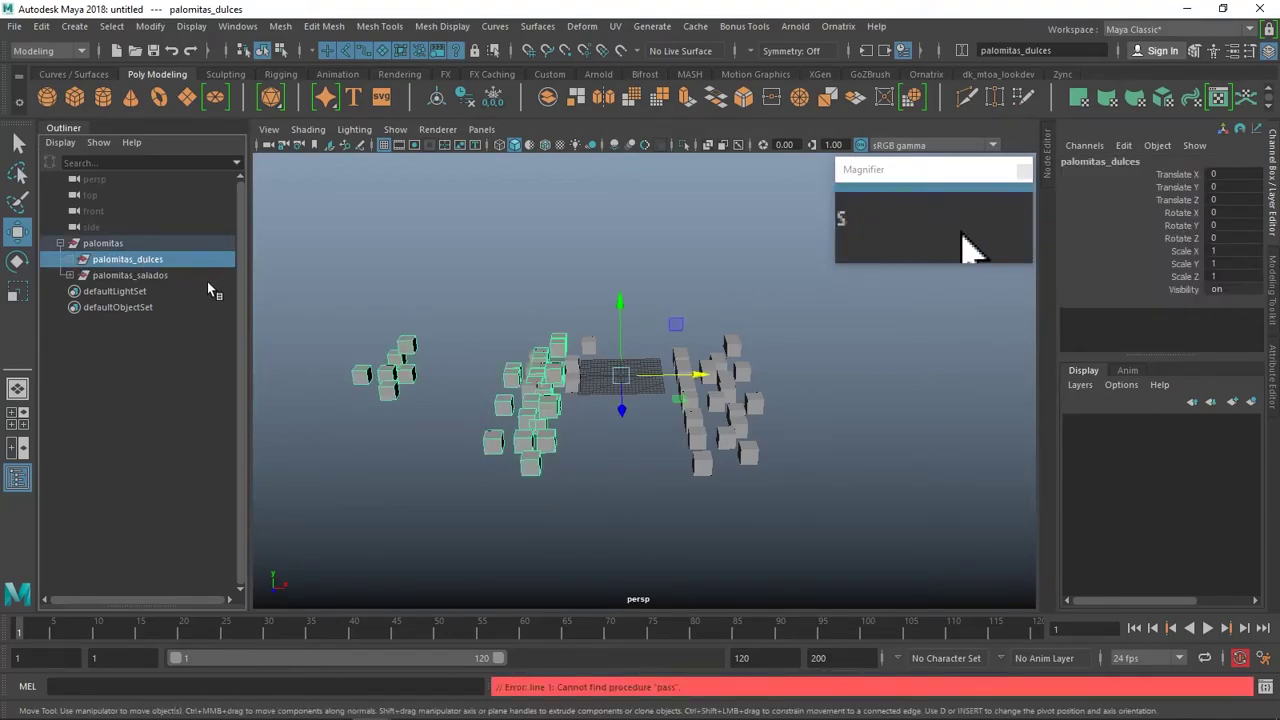
{"action": "left_click", "coordinate": [150, 275]}
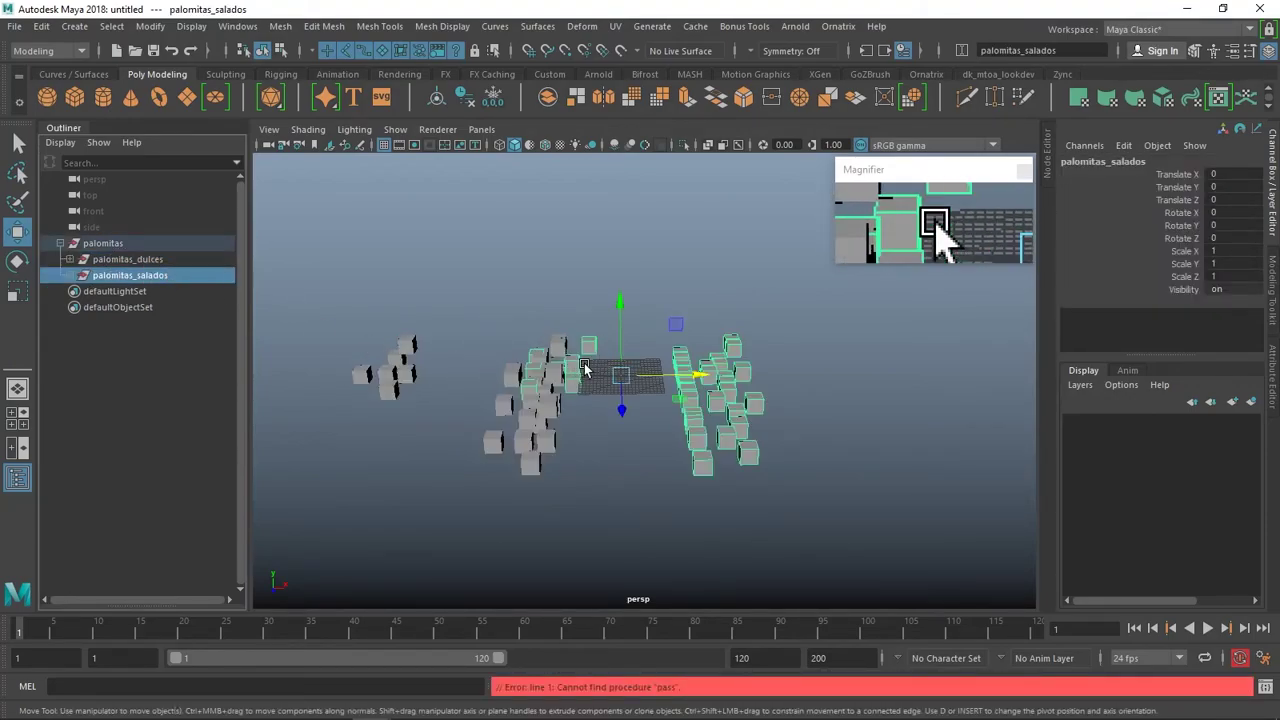
{"action": "double_click", "coordinate": [163, 275]}
{"action": "key", "text": "BackSpace"}
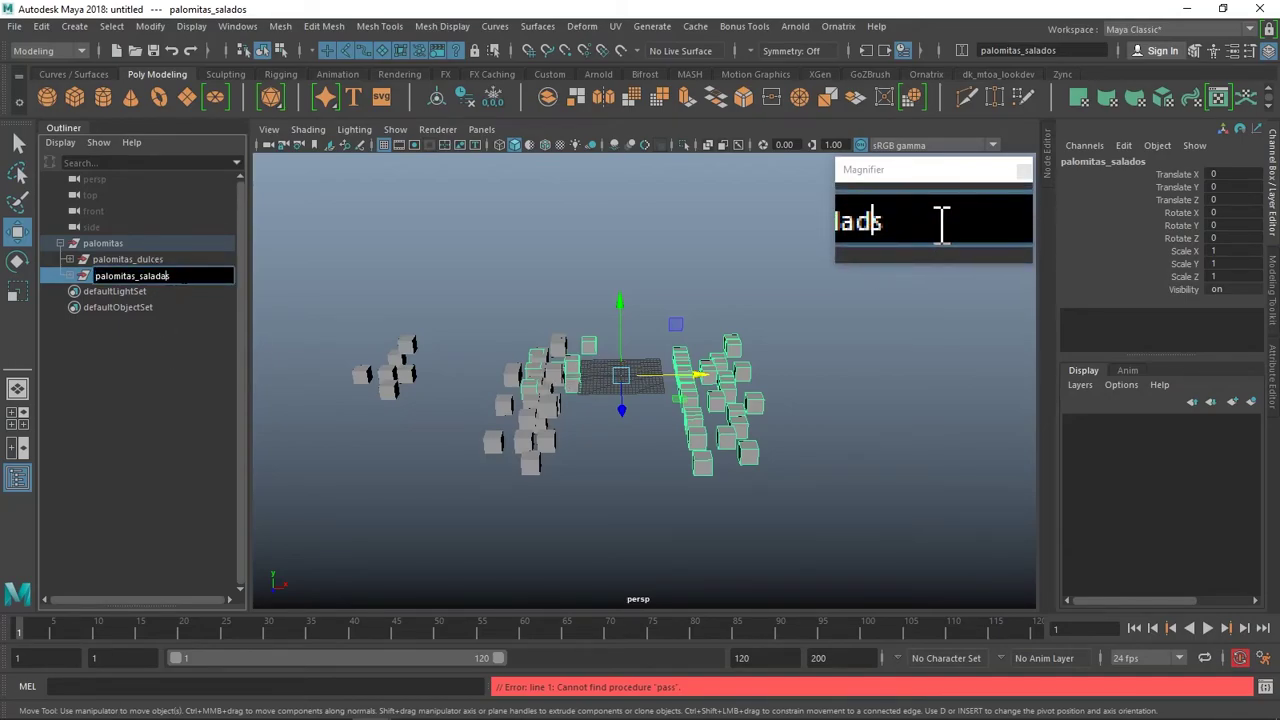
{"action": "type", "text": "a"}
{"action": "key", "text": "Return"}
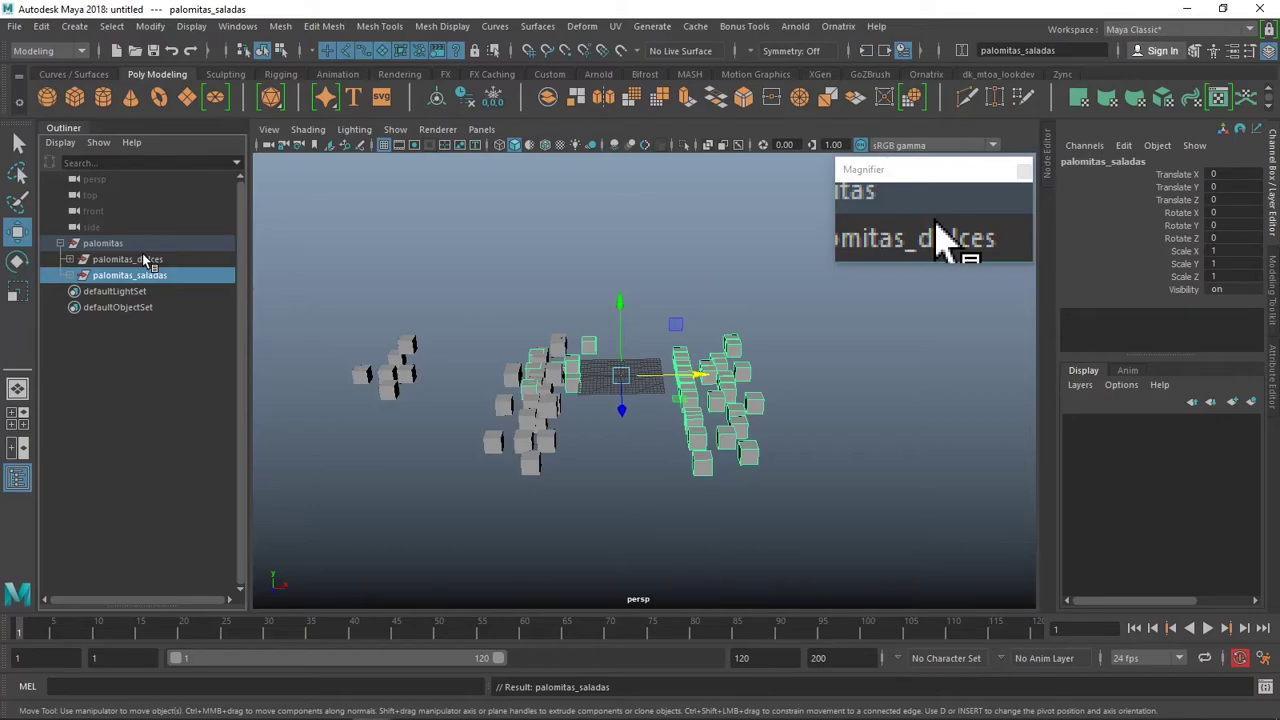
Try moving palomitas_saladas out of and back under the palomitas group, undoing each change
{"action": "left_click_drag", "start_coordinate": [145, 259], "coordinate": [145, 259]}
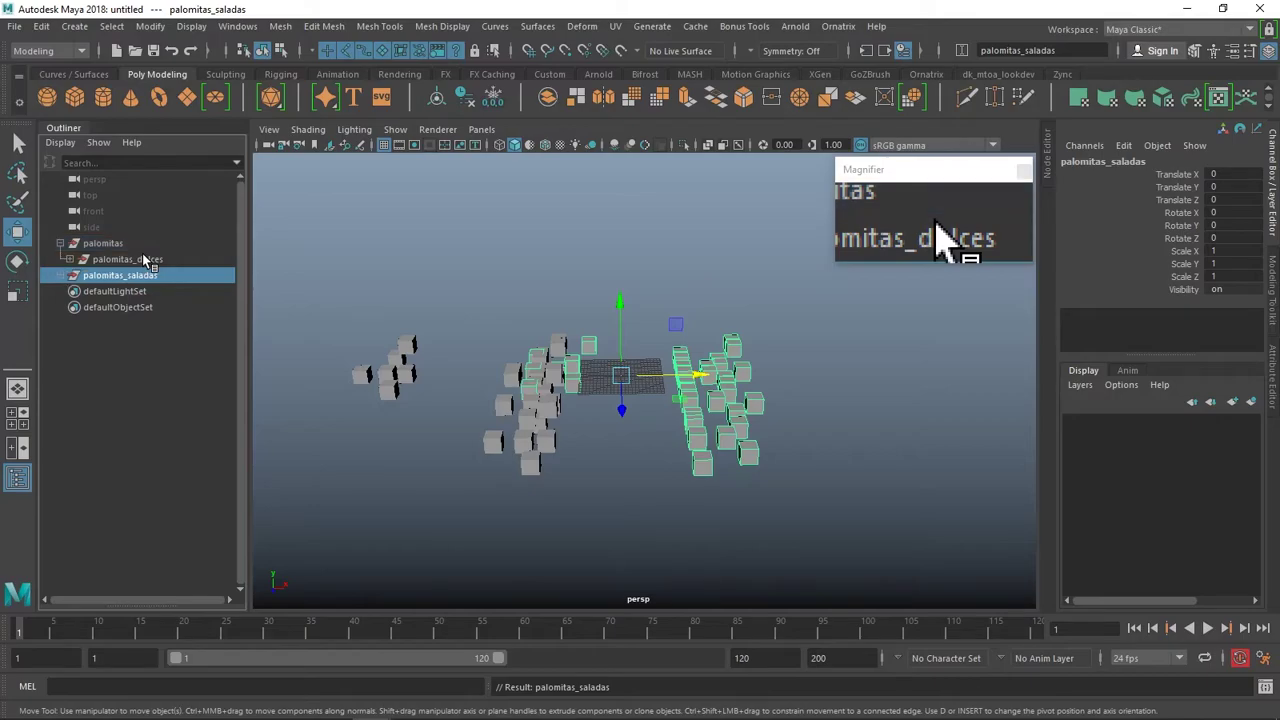
{"action": "left_click", "coordinate": [60, 243]}
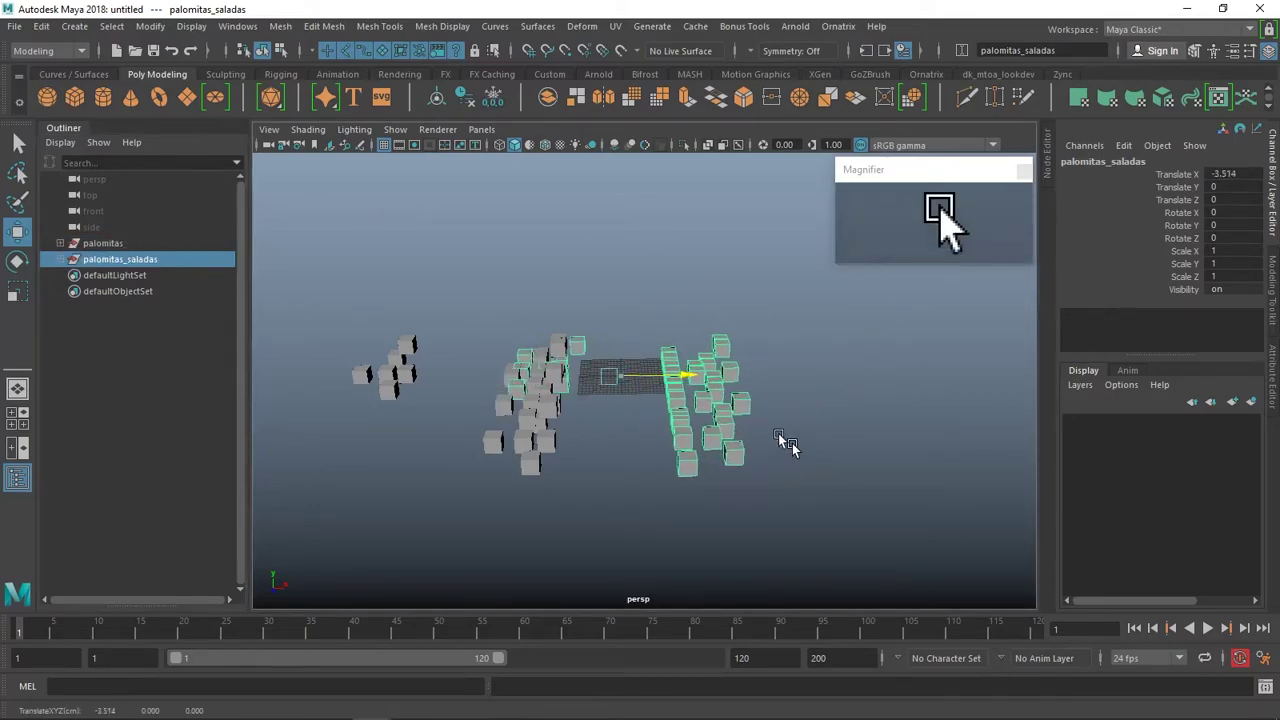
{"action": "left_click_drag", "start_coordinate": [621, 375], "coordinate": [610, 255]}
{"action": "key", "text": "ctrl+z"}
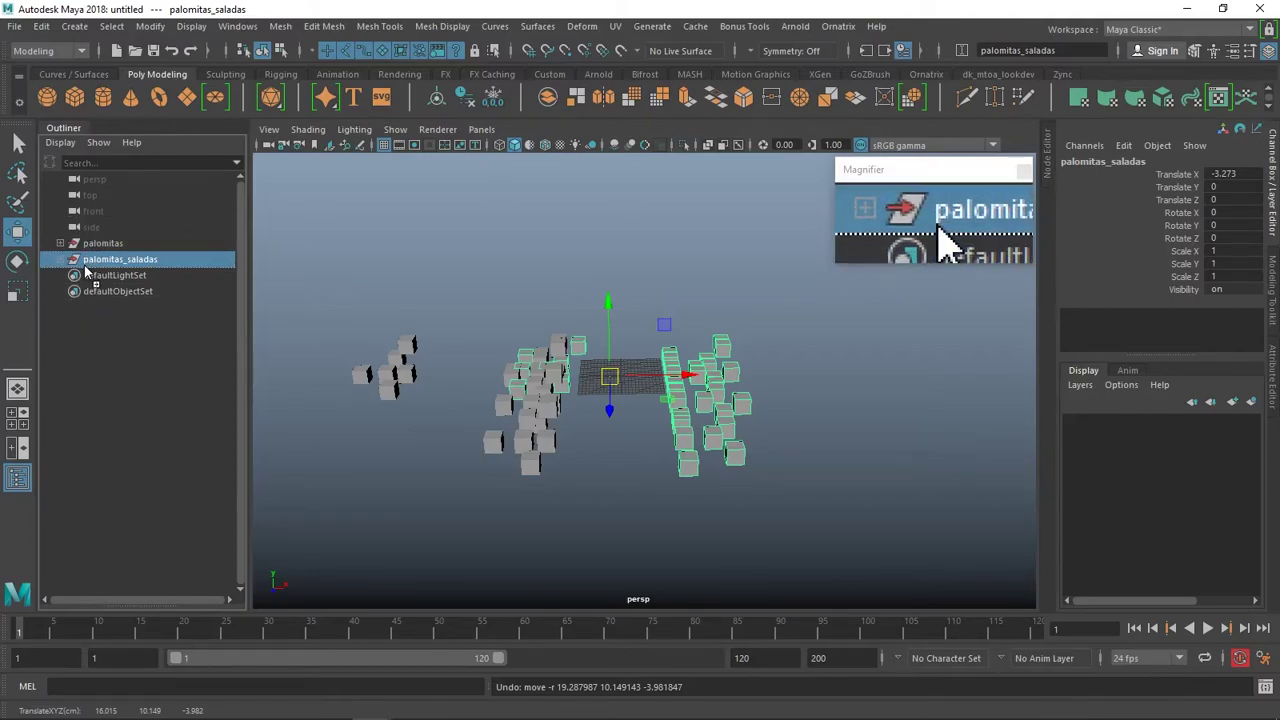
{"action": "left_click_drag", "start_coordinate": [86, 270], "coordinate": [87, 247]}
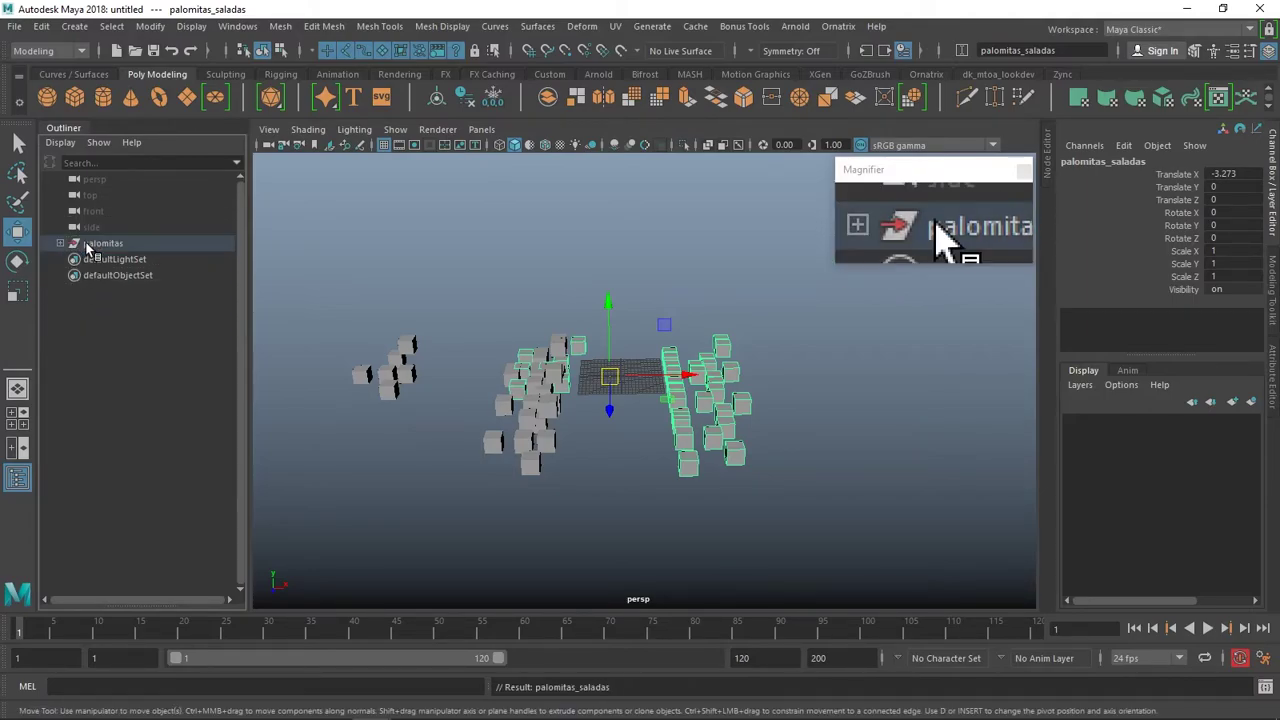
{"action": "left_click", "coordinate": [62, 244]}
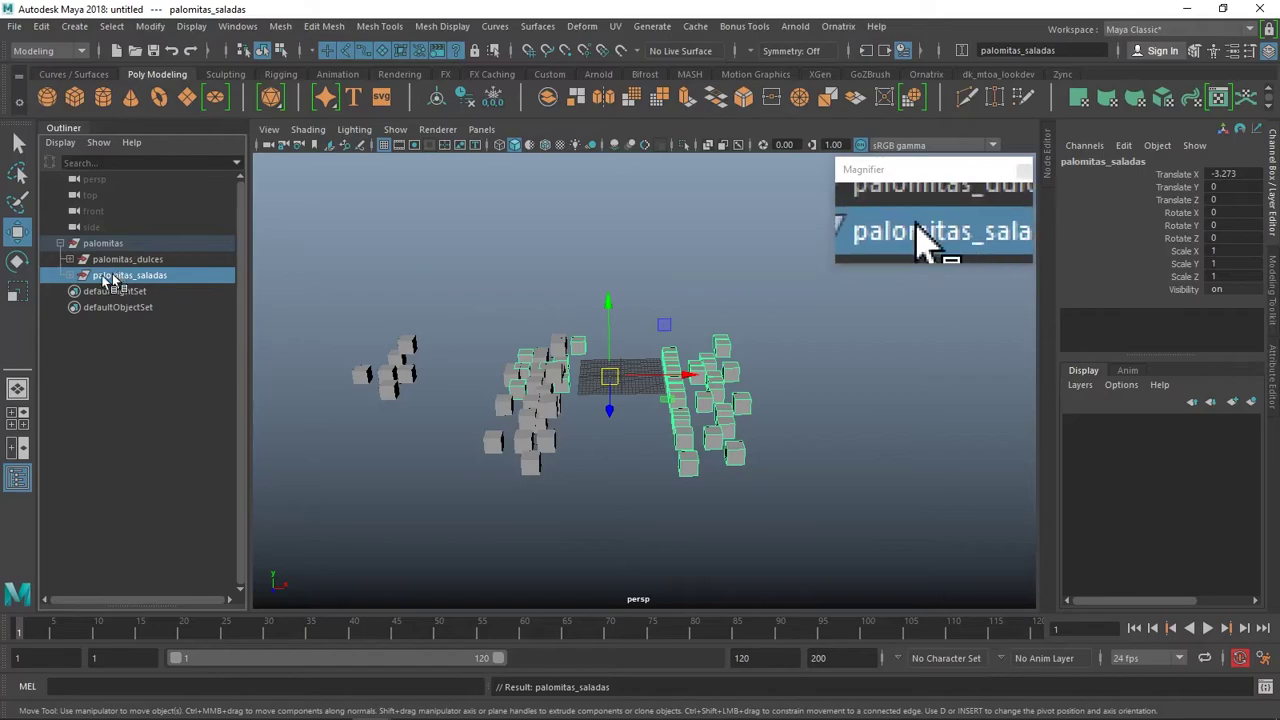
{"action": "left_click", "coordinate": [63, 245]}
{"action": "key", "text": "ctrl+z"}
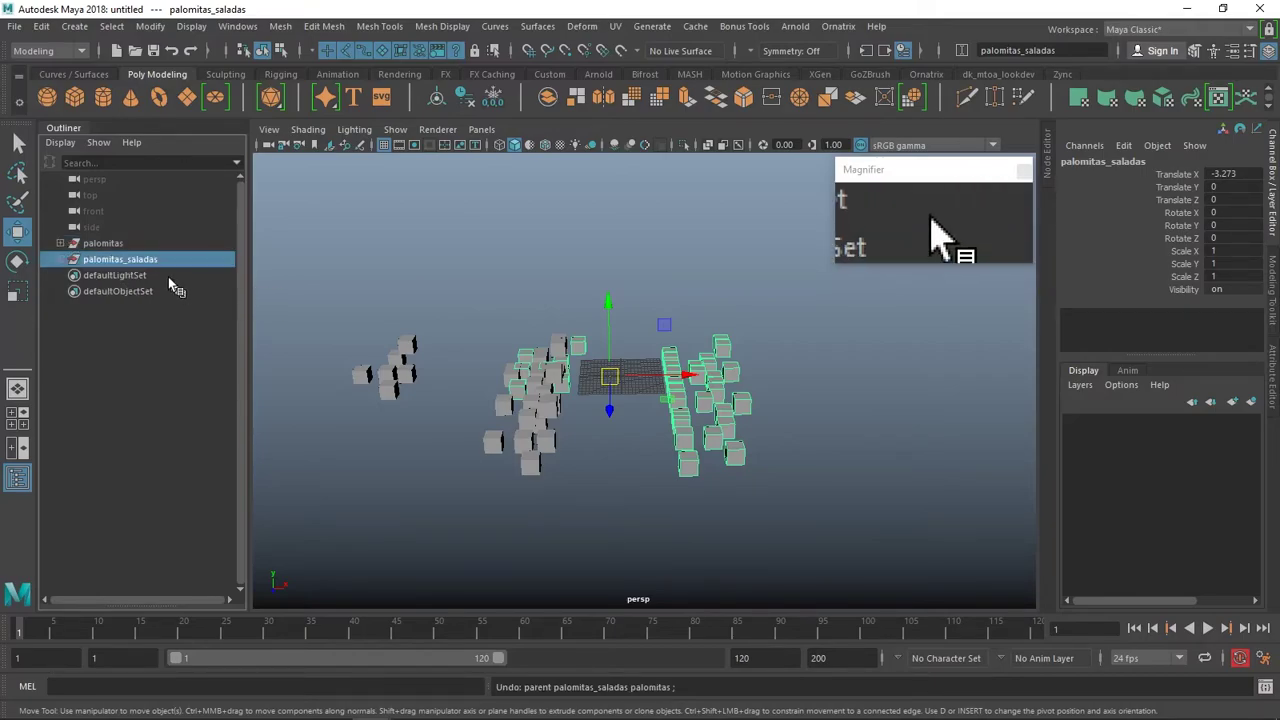
Parent palomitas_saladas under palomitas with P twice, undoing both attempts
{"action": "left_click", "coordinate": [104, 244], "text": "ctrl"}
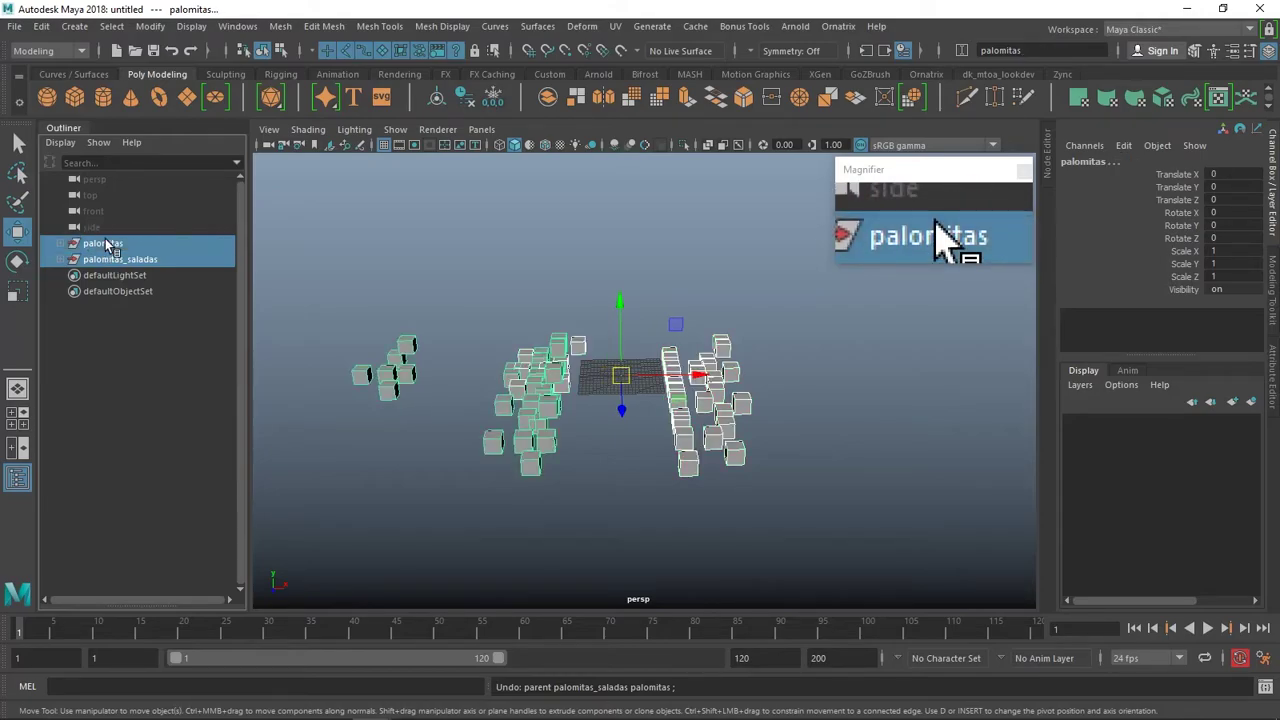
{"action": "key", "text": "p"}
{"action": "left_click", "coordinate": [60, 243]}
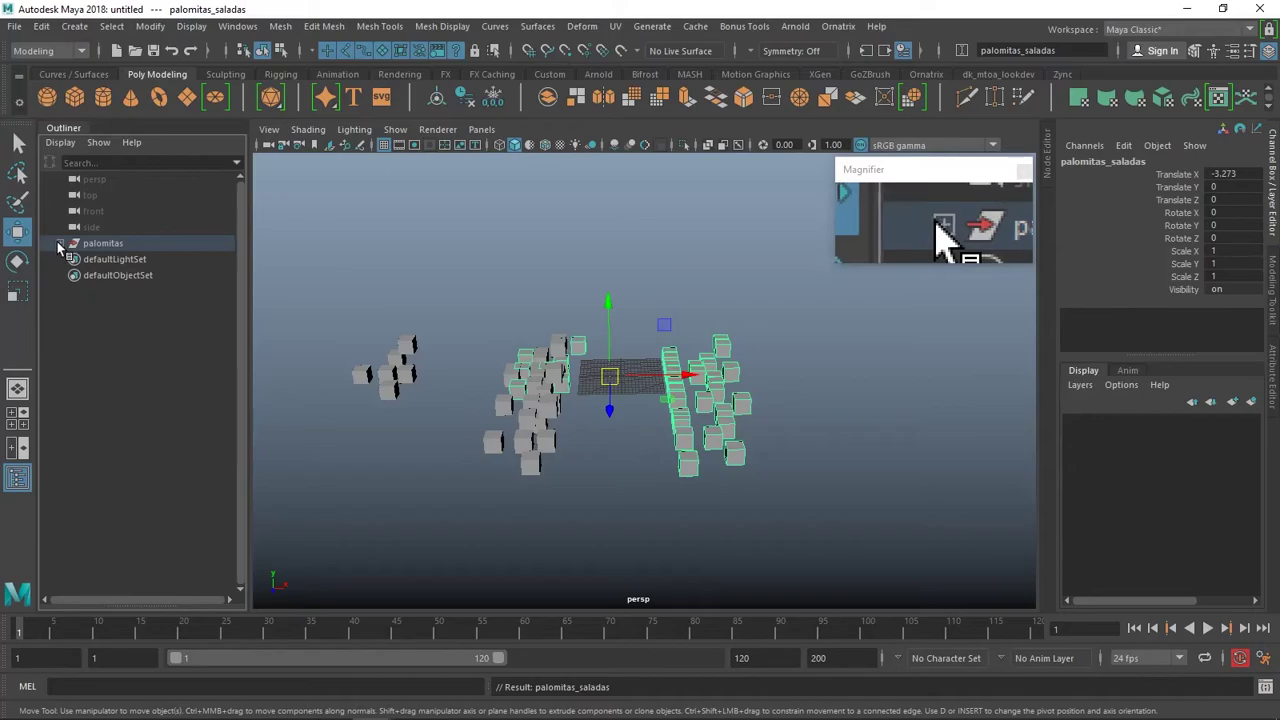
{"action": "key", "text": "ctrl+z"}
{"action": "left_click", "coordinate": [123, 279]}
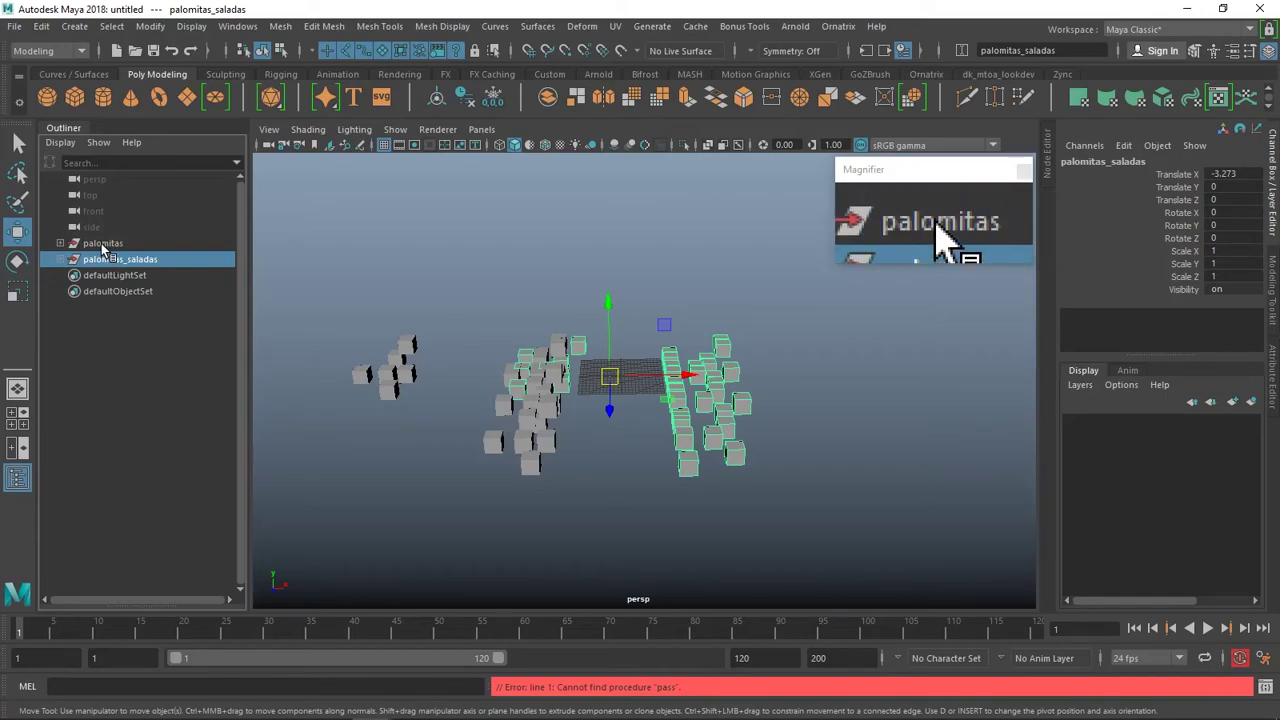
{"action": "left_click", "coordinate": [102, 245], "text": "ctrl"}
{"action": "key", "text": "p"}
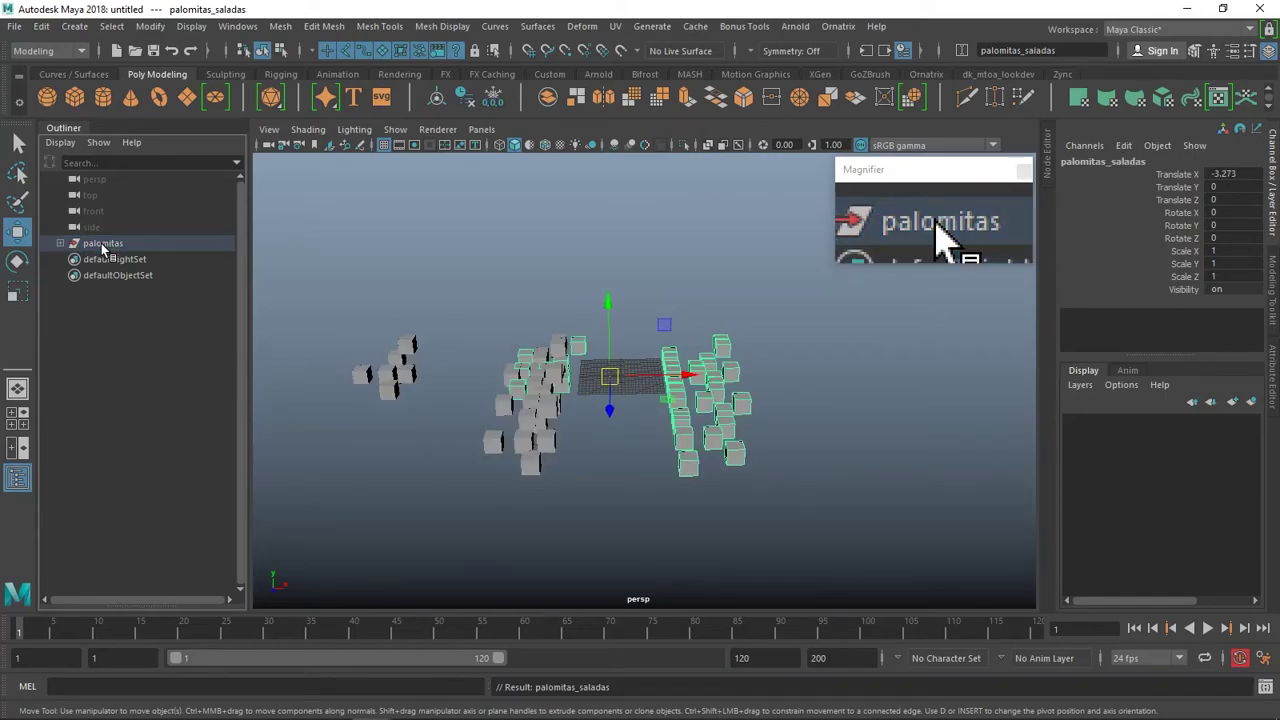
{"action": "key", "text": "ctrl+z"}
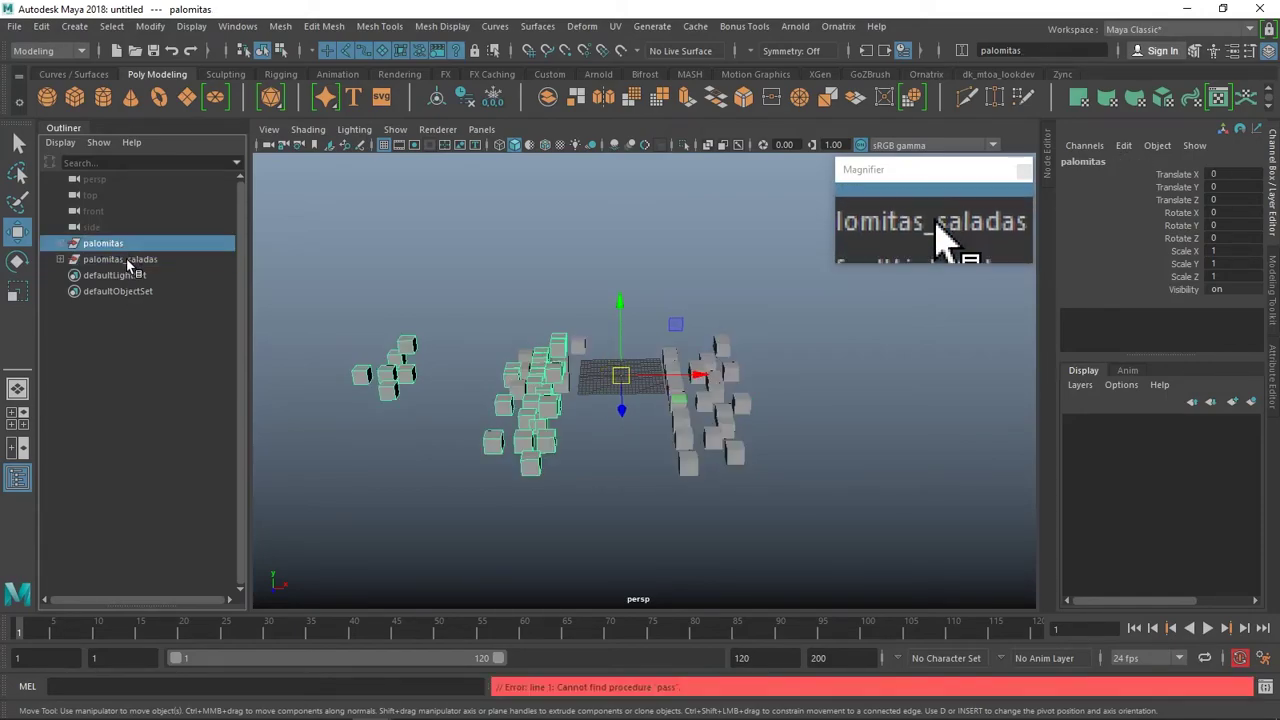
Parent palomitas under palomitas_saladas instead, then undo that parenting
{"action": "left_click", "coordinate": [127, 262], "text": "ctrl"}
{"action": "key", "text": "p"}
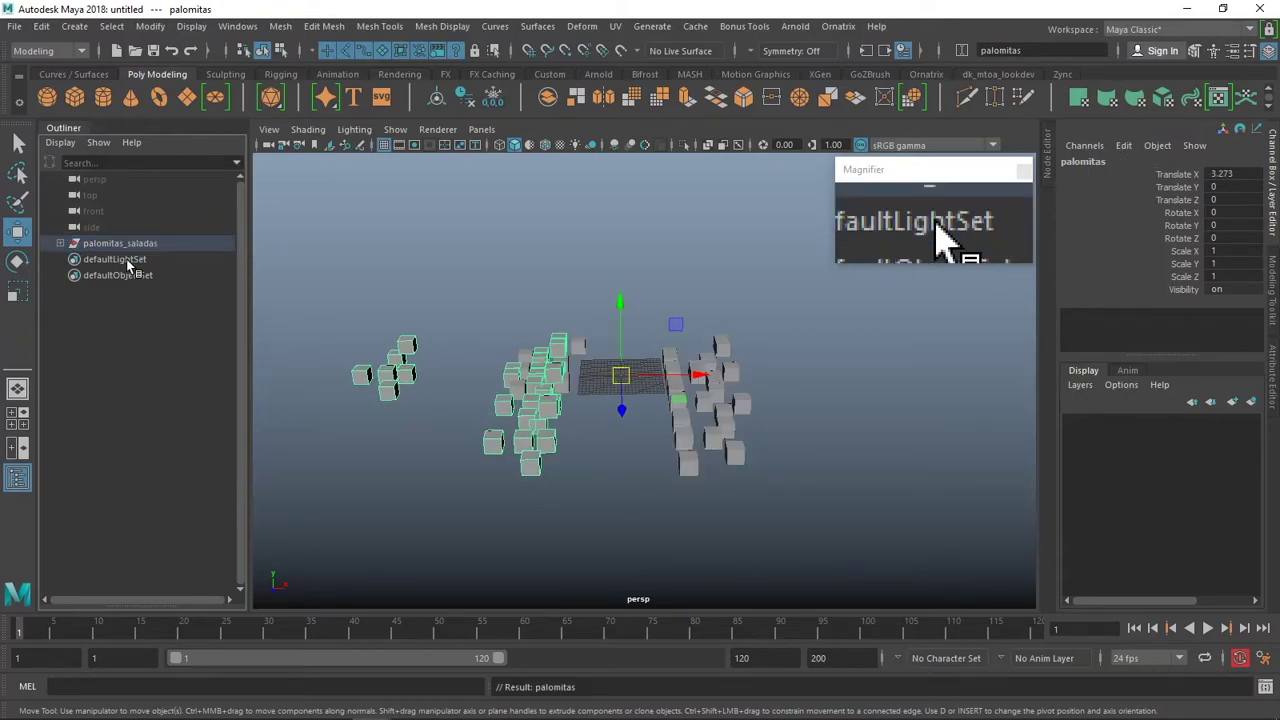
{"action": "left_click", "coordinate": [124, 245]}
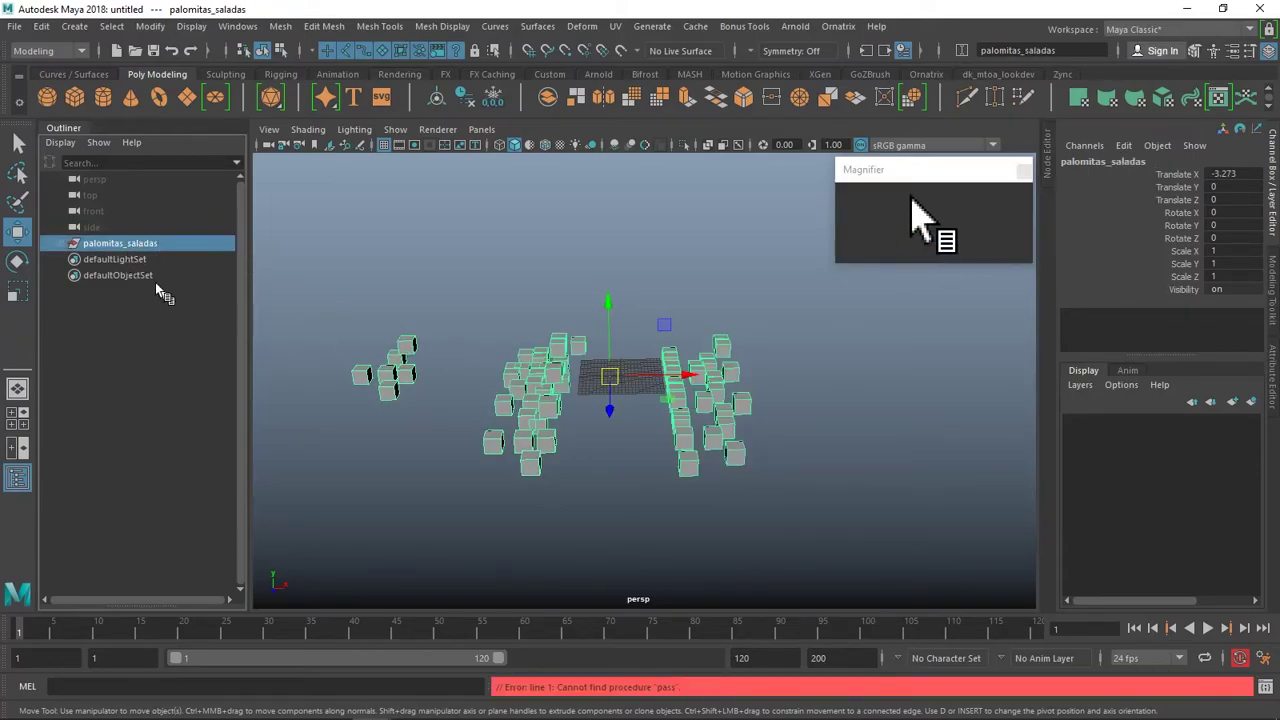
{"action": "key", "text": "ctrl+z"}
{"action": "key", "text": "ctrl+z"}
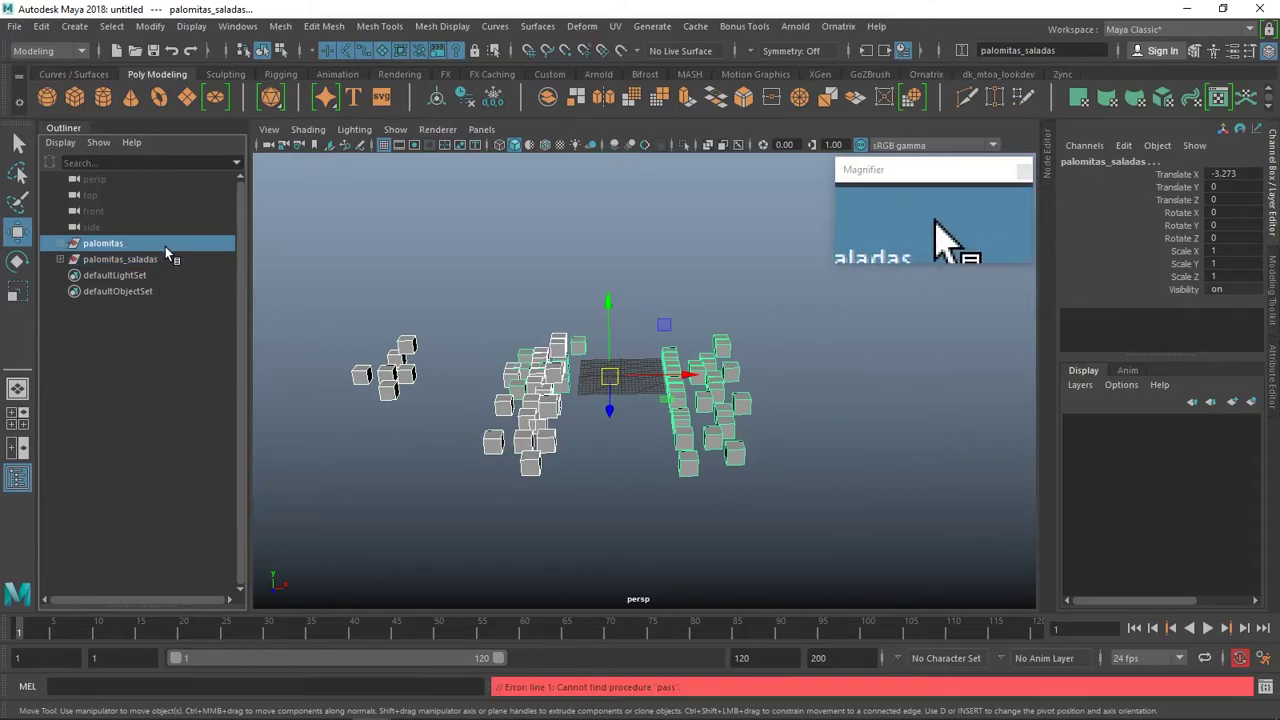
{"action": "key", "text": "ctrl+z"}
{"action": "key", "text": "ctrl+z"}
{"action": "key", "text": "ctrl+z"}
{"action": "key", "text": "ctrl+z"}
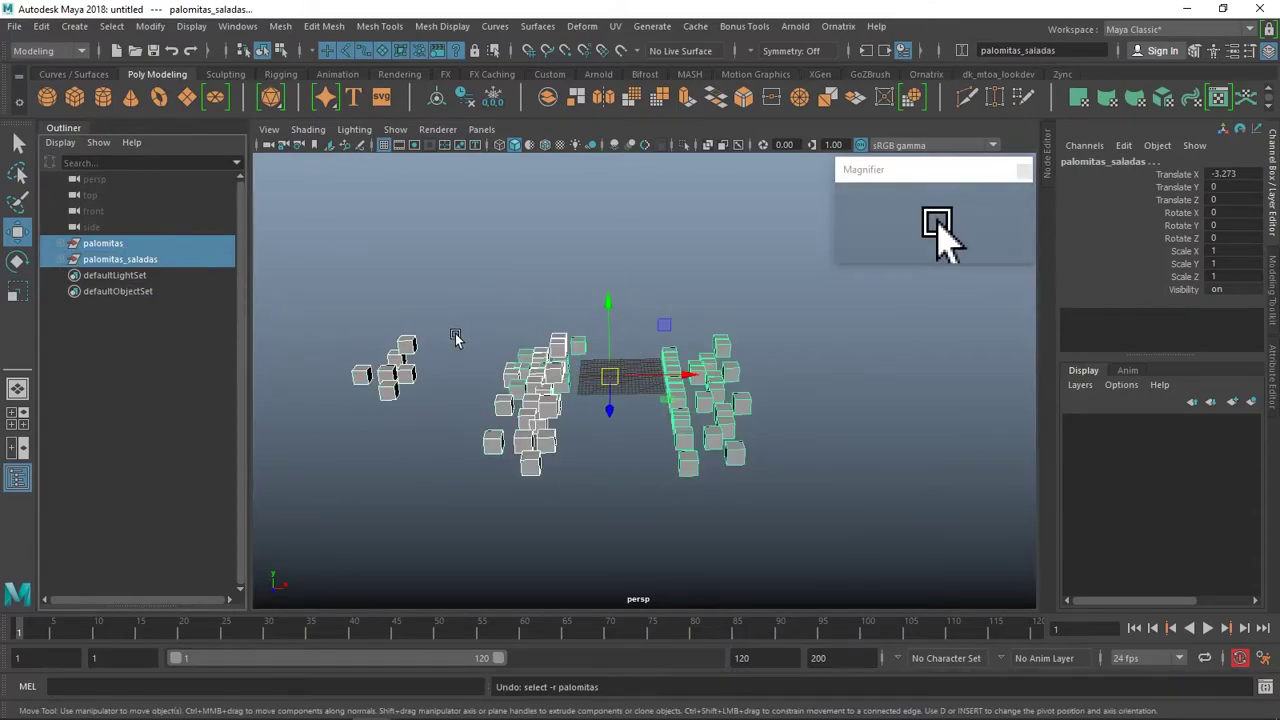
Inspect both groups' contents, then select palomitas and palomitas_saladas and delete them
{"action": "left_click", "coordinate": [60, 243]}
{"action": "left_click", "coordinate": [60, 275]}
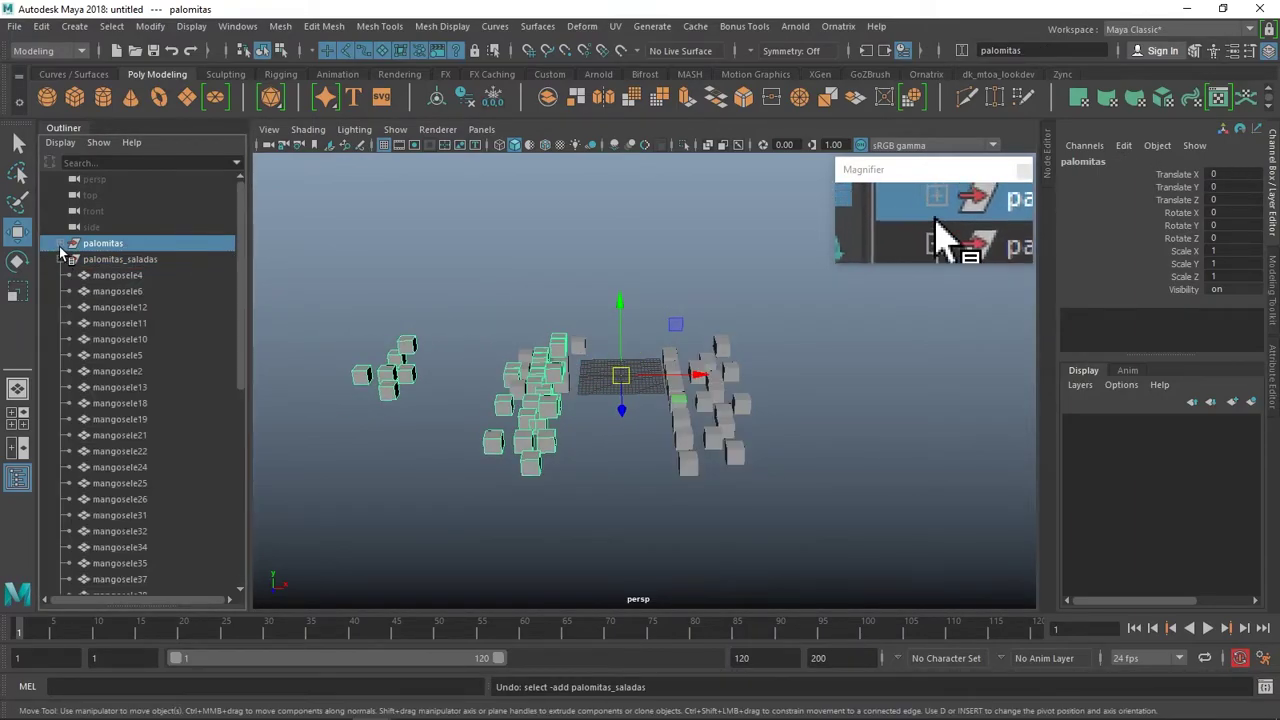
{"action": "scroll", "coordinate": [125, 345], "scroll_direction": "down", "scroll_amount": 10}
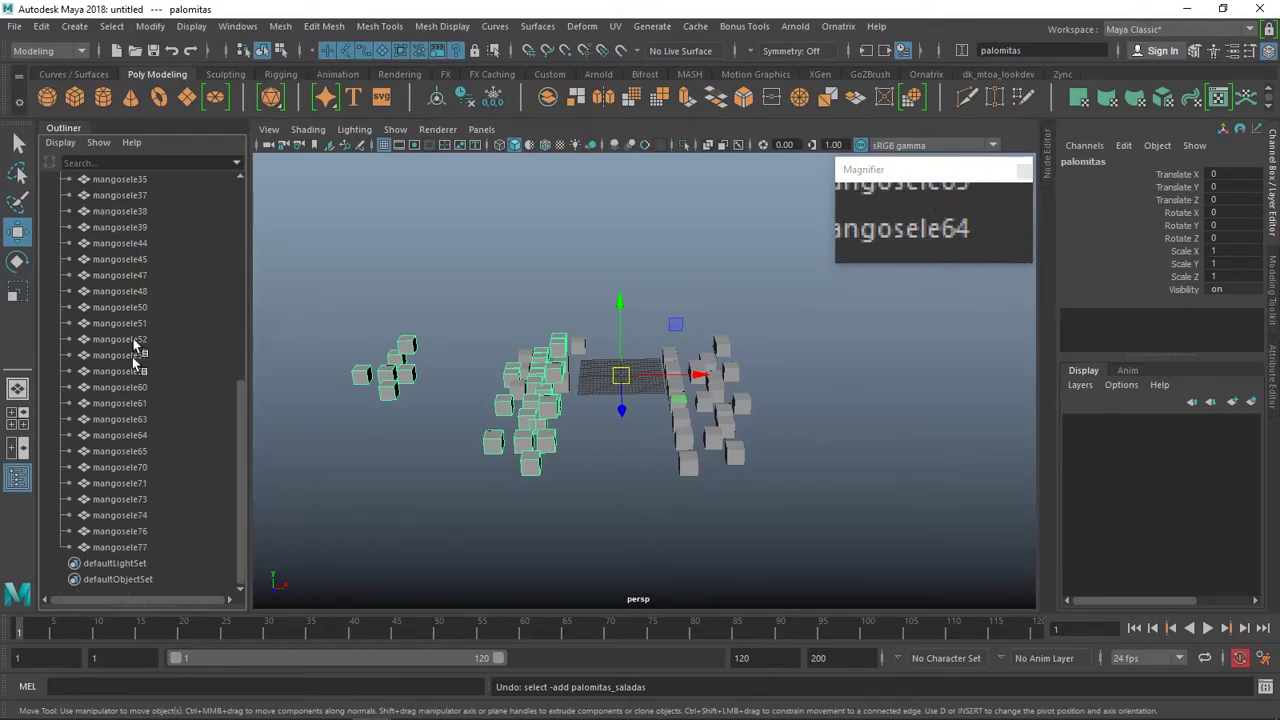
{"action": "scroll", "coordinate": [120, 330], "scroll_direction": "up", "scroll_amount": 10}
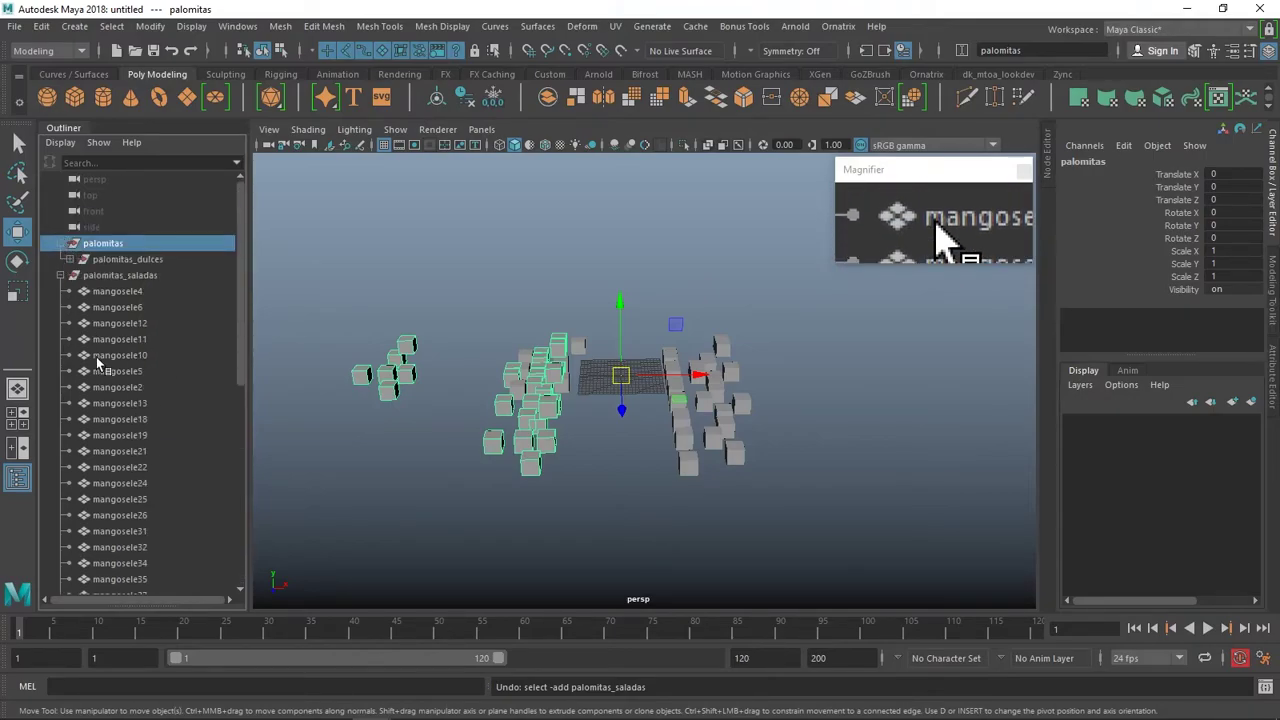
{"action": "left_click", "coordinate": [61, 276]}
{"action": "left_click", "coordinate": [60, 243]}
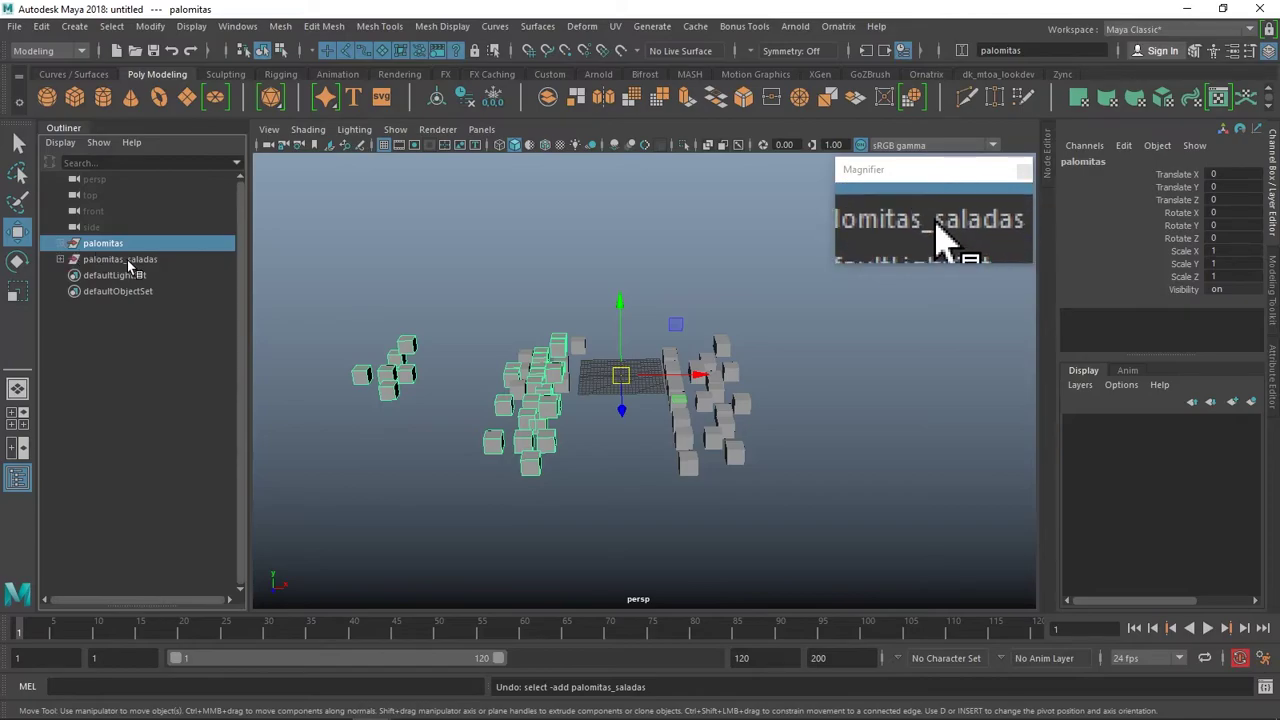
{"action": "left_click", "coordinate": [128, 262], "text": "ctrl"}
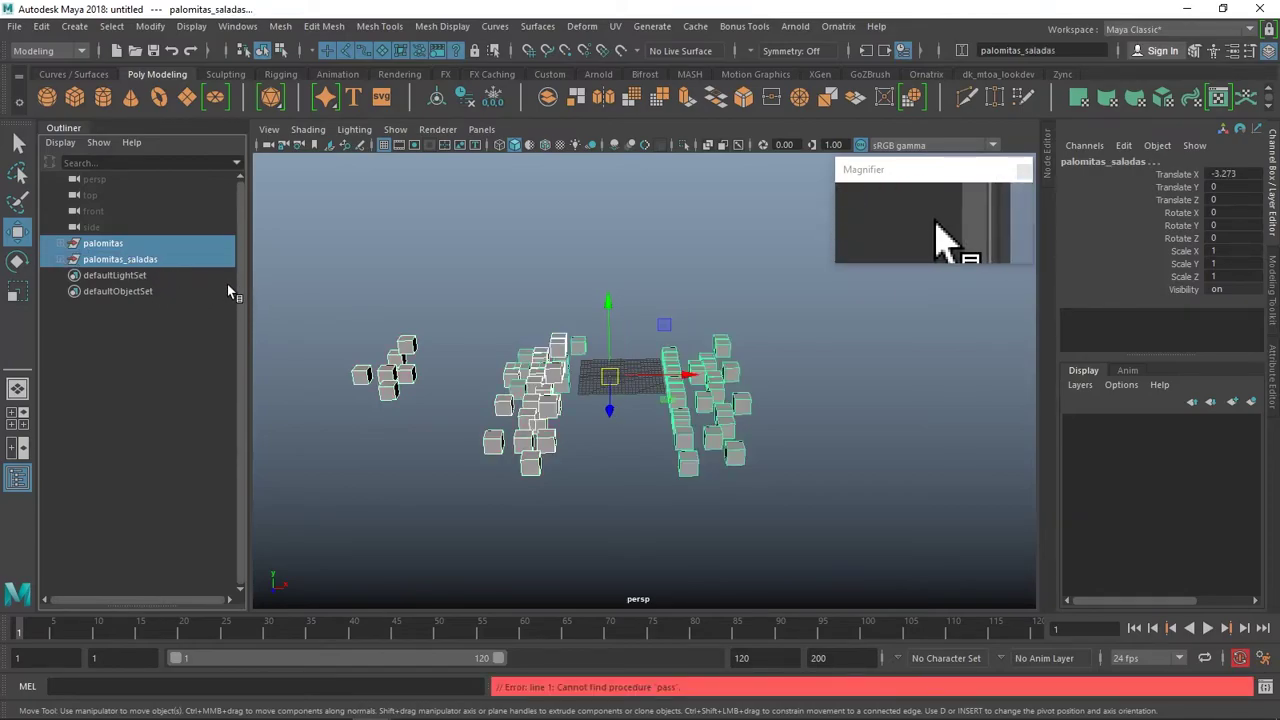
{"action": "key", "text": "Delete"}
{"action": "scroll", "coordinate": [580, 451], "scroll_direction": "up", "scroll_amount": 3}
Frame the empty grid and toggle the Outliner panel off and on
{"action": "scroll", "coordinate": [580, 451], "scroll_direction": "down", "scroll_amount": 2}
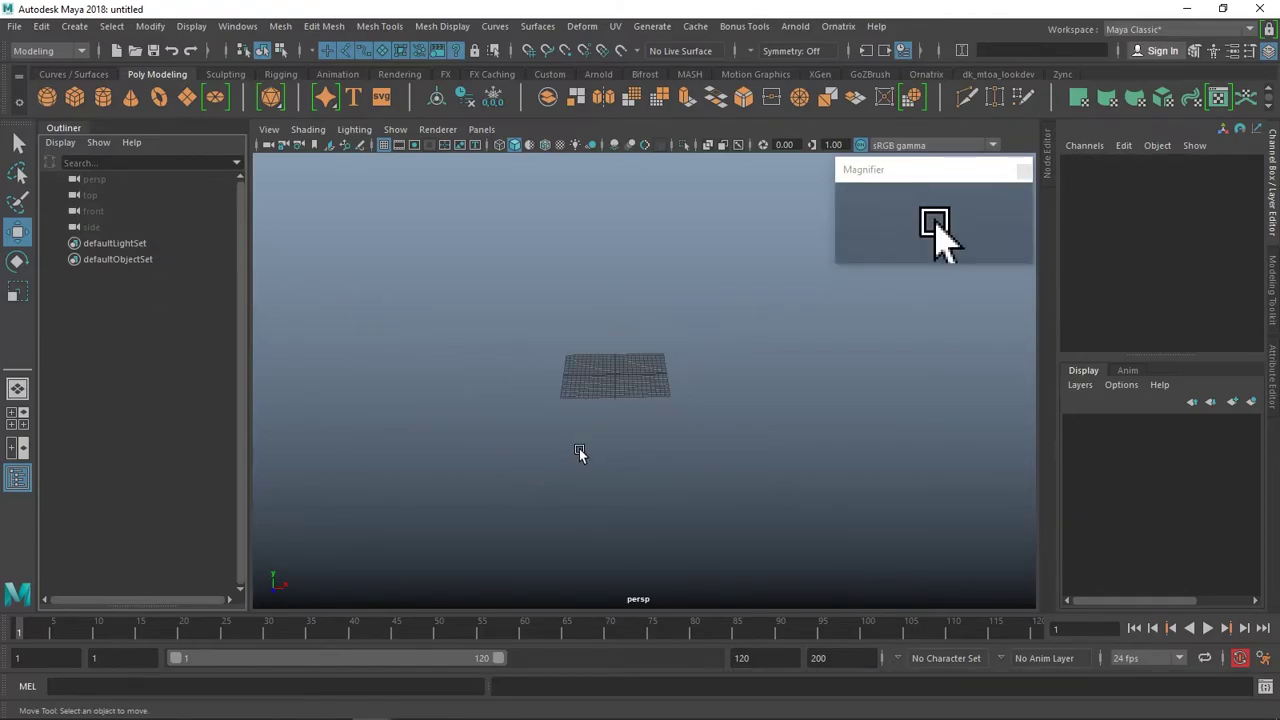
{"action": "scroll", "coordinate": [726, 440], "scroll_direction": "up", "scroll_amount": 3}
{"action": "mouse_move", "coordinate": [691, 437]}
{"action": "middle_mouse_down", "text": "alt"}
{"action": "mouse_move", "coordinate": [543, 366]}
{"action": "mouse_move", "coordinate": [726, 474]}
{"action": "middle_mouse_up", "text": "alt"}
{"action": "scroll", "coordinate": [557, 351], "scroll_direction": "up", "scroll_amount": 5}
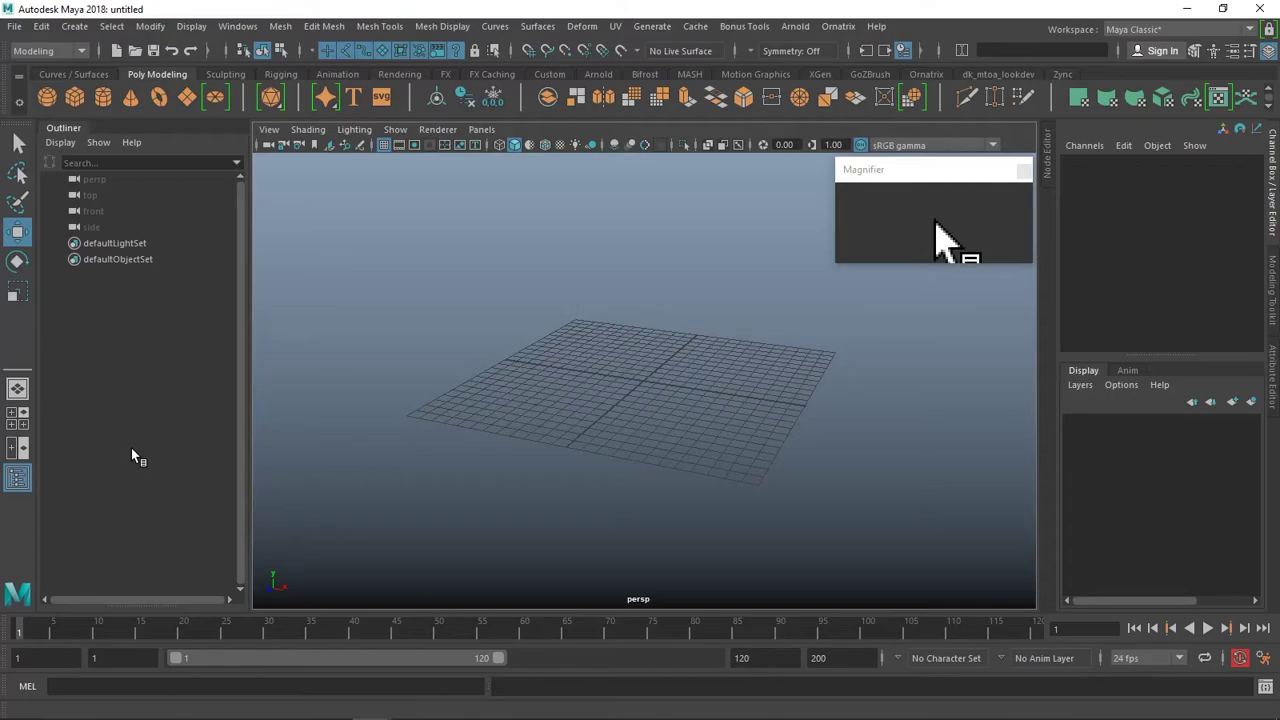
{"action": "left_click", "coordinate": [17, 478]}
{"action": "left_click", "coordinate": [15, 478]}
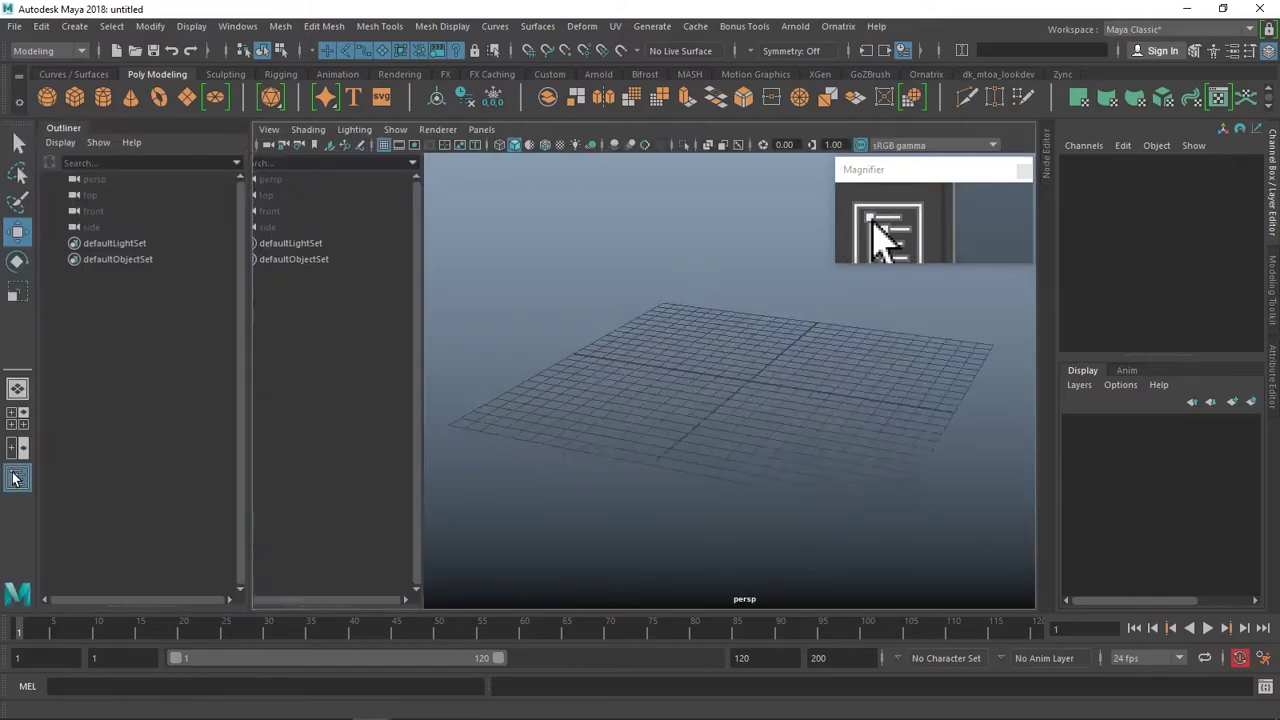
{"action": "left_click", "coordinate": [15, 478]}
{"action": "left_click", "coordinate": [15, 478]}
Tear the Outliner off into a floating window and close it
{"action": "left_click", "coordinate": [15, 478]}
{"action": "left_click", "coordinate": [15, 478]}
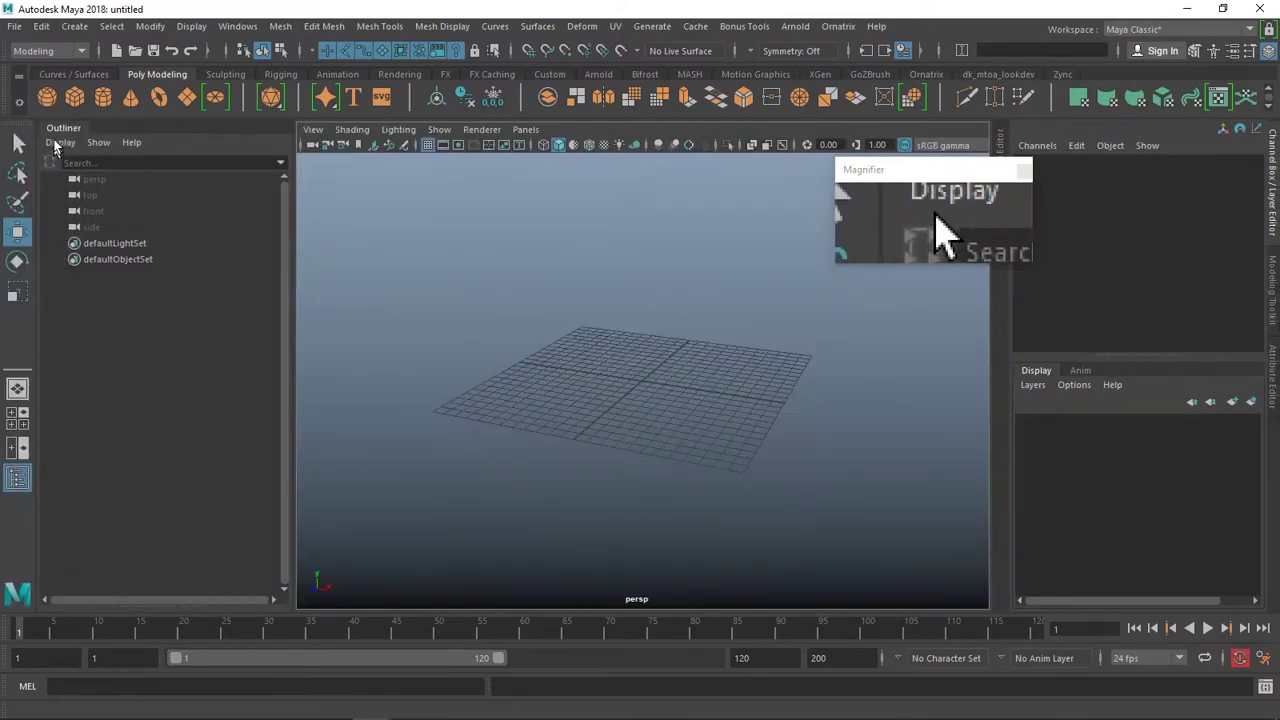
{"action": "left_click_drag", "start_coordinate": [63, 128], "coordinate": [305, 200]}
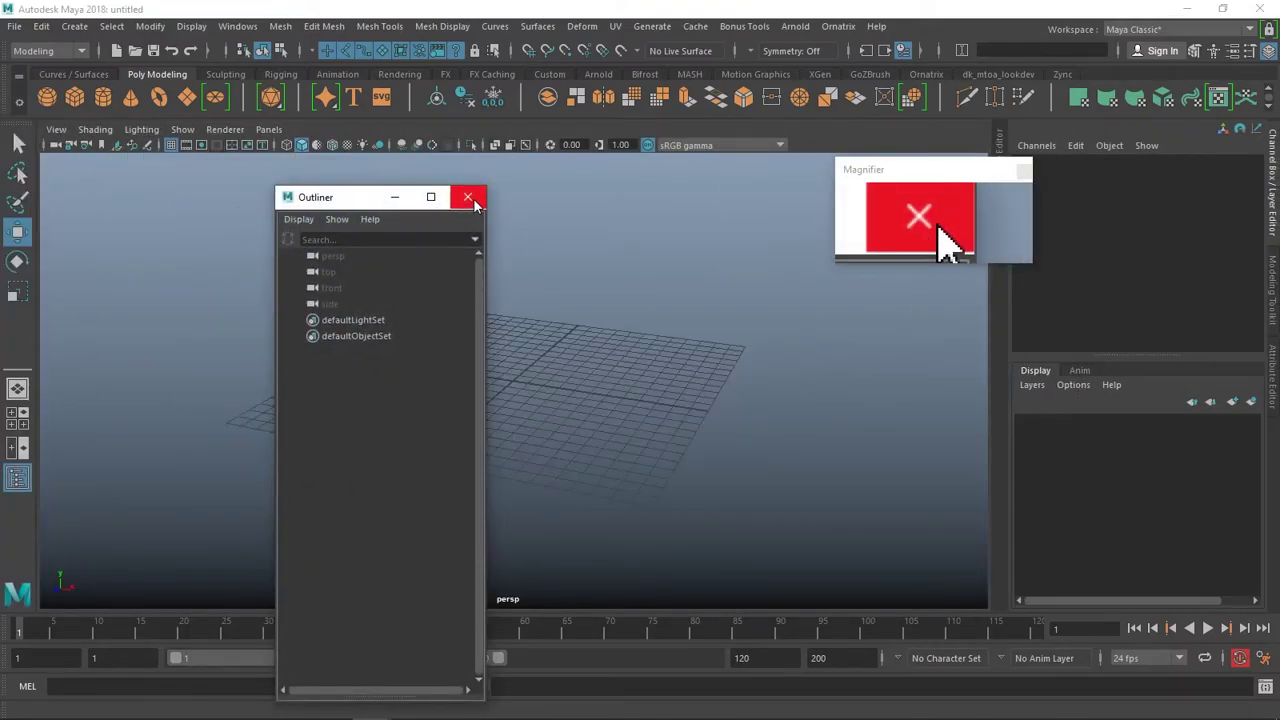
{"action": "left_click", "coordinate": [467, 197]}
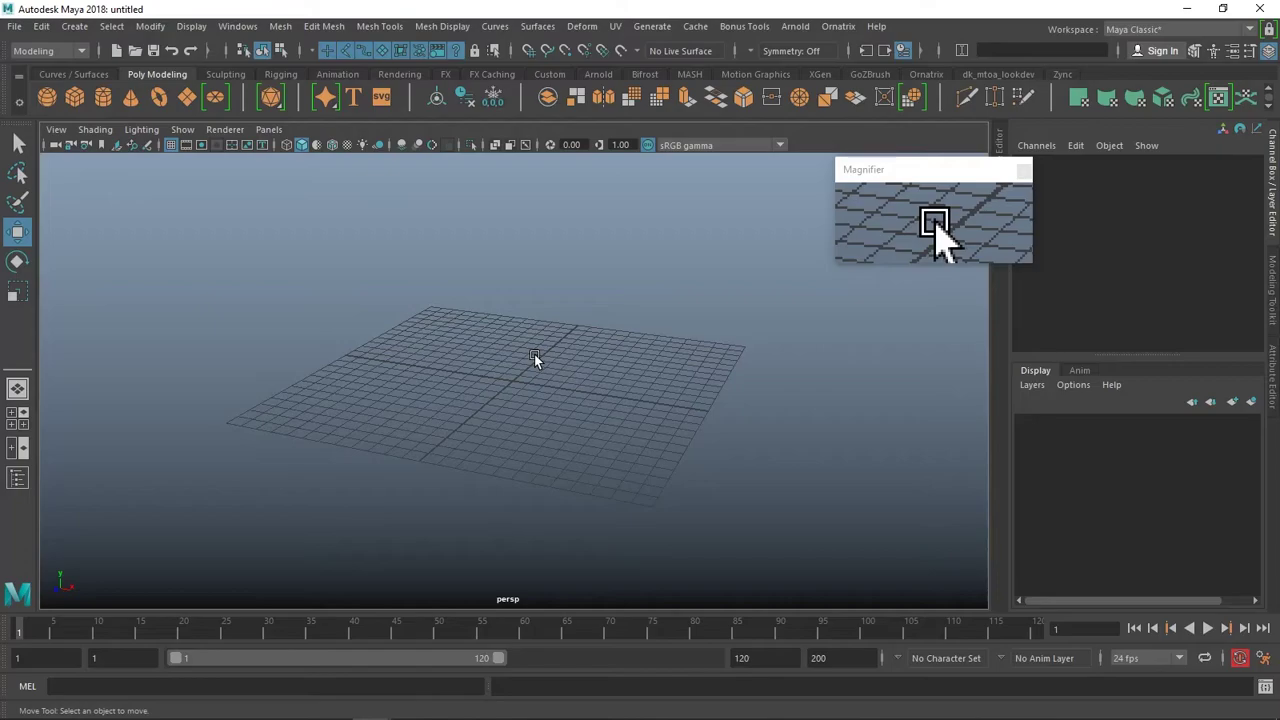
Create imagePlane1 via Create > Free Image Plane and orbit the view around it
{"action": "left_click", "coordinate": [80, 30]}
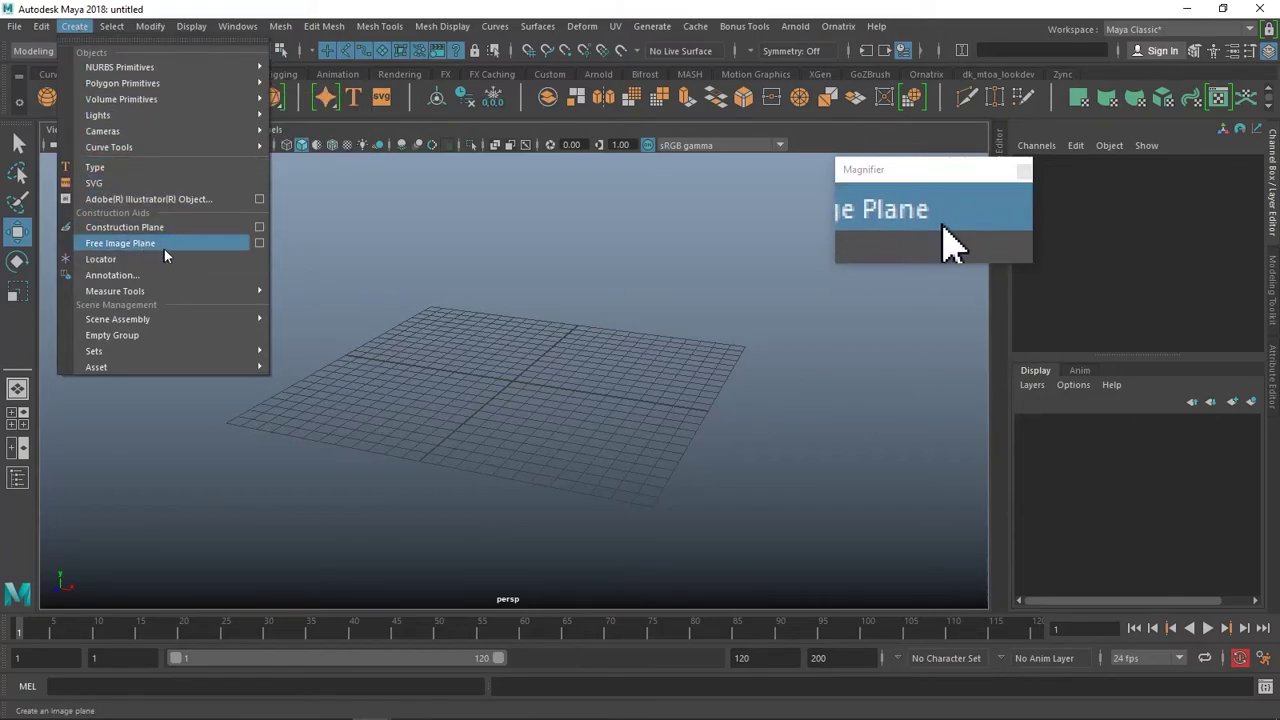
{"action": "left_click", "coordinate": [189, 245]}
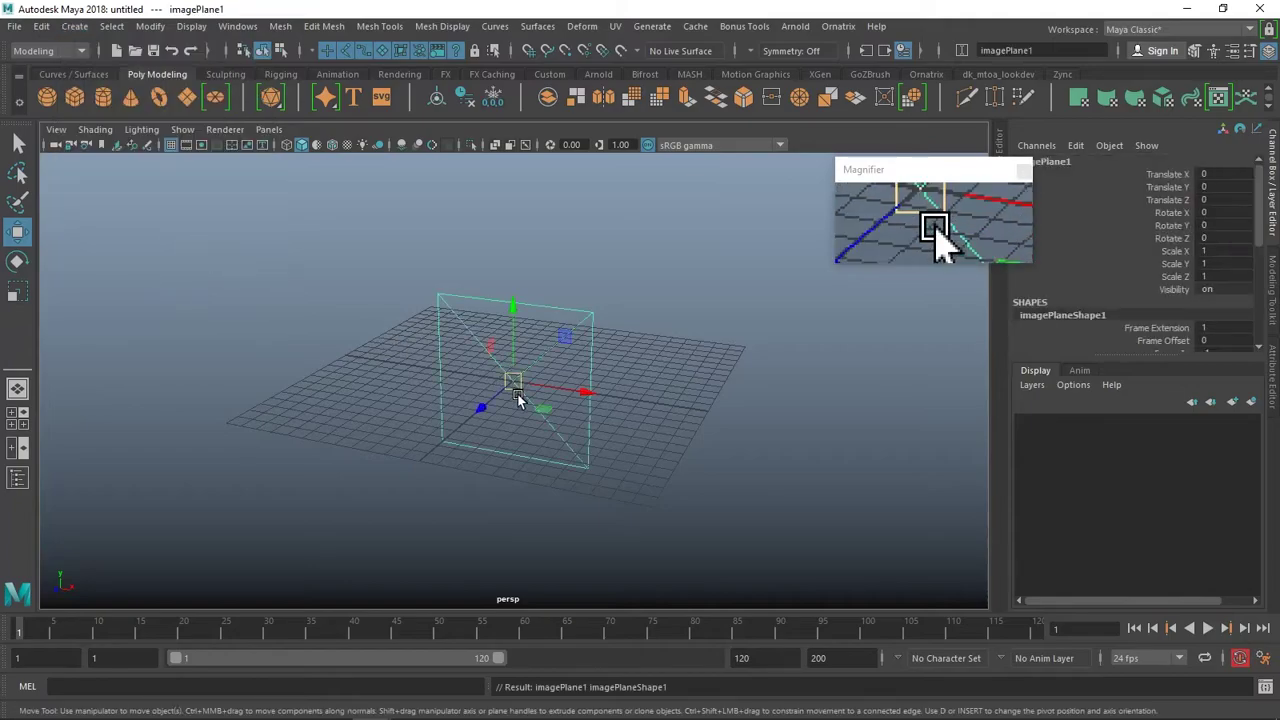
{"action": "mouse_move", "coordinate": [486, 400]}
{"action": "left_mouse_down", "text": "alt"}
{"action": "mouse_move", "coordinate": [465, 424]}
{"action": "mouse_move", "coordinate": [620, 408]}
{"action": "mouse_move", "coordinate": [426, 394]}
{"action": "mouse_move", "coordinate": [460, 483]}
{"action": "mouse_move", "coordinate": [563, 471]}
{"action": "mouse_move", "coordinate": [533, 438]}
{"action": "mouse_move", "coordinate": [463, 429]}
{"action": "left_mouse_up", "text": "alt"}
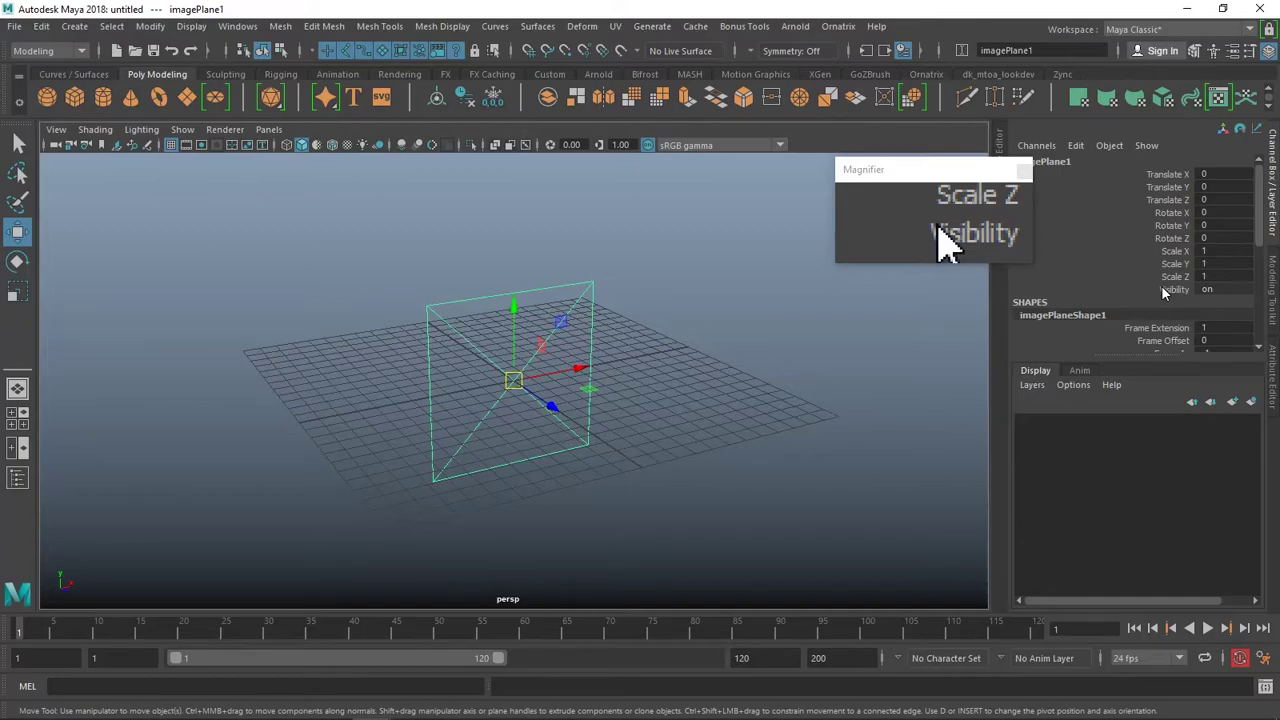
Reselect the image plane and open its full attribute settings
{"action": "scroll", "coordinate": [1161, 285], "scroll_direction": "down", "scroll_amount": 1}
{"action": "scroll", "coordinate": [1161, 285], "scroll_direction": "down", "scroll_amount": 2}
{"action": "scroll", "coordinate": [1161, 285], "scroll_direction": "down", "scroll_amount": 2}
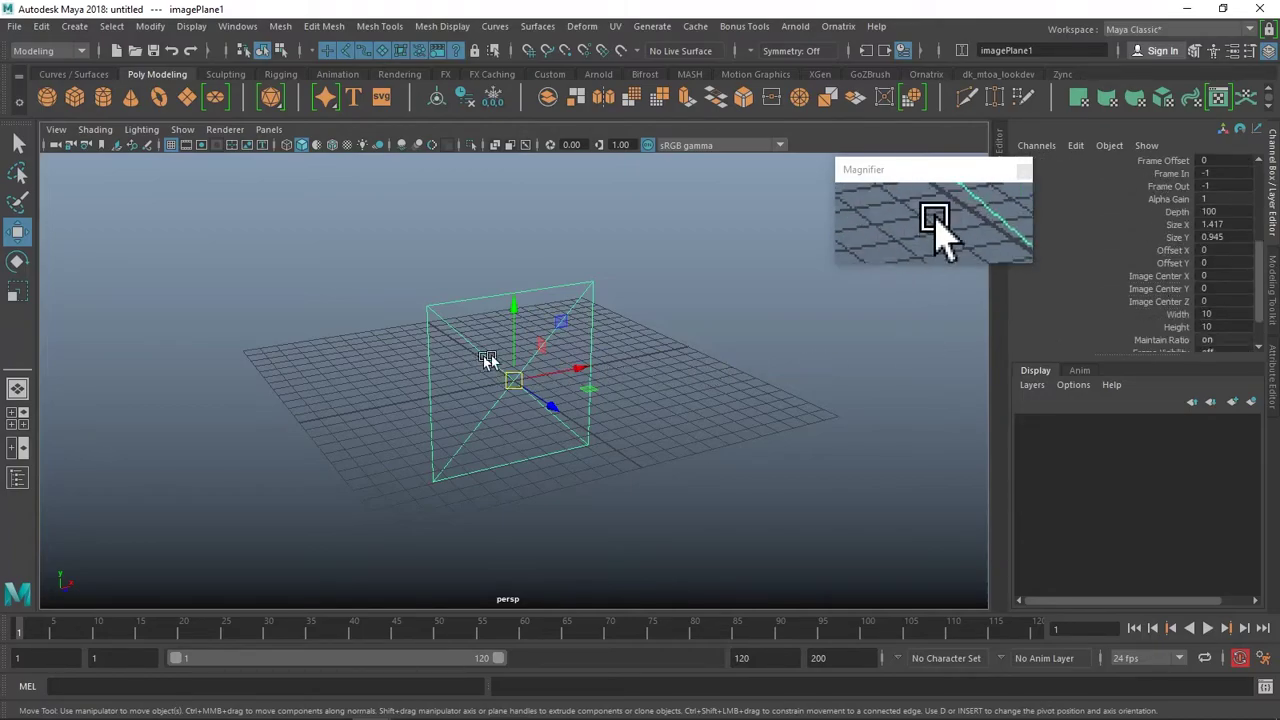
{"action": "scroll", "coordinate": [1132, 328], "scroll_direction": "up", "scroll_amount": 3}
{"action": "scroll", "coordinate": [1132, 328], "scroll_direction": "up", "scroll_amount": 2}
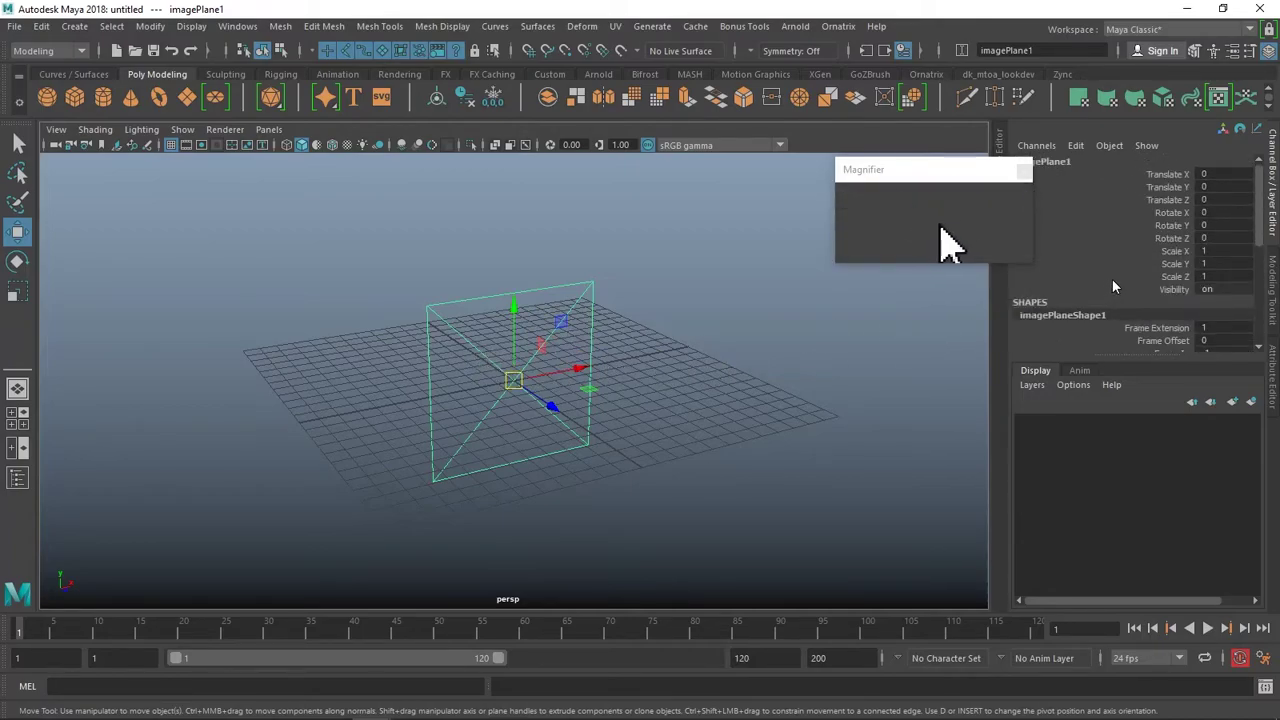
{"action": "left_click", "coordinate": [744, 355]}
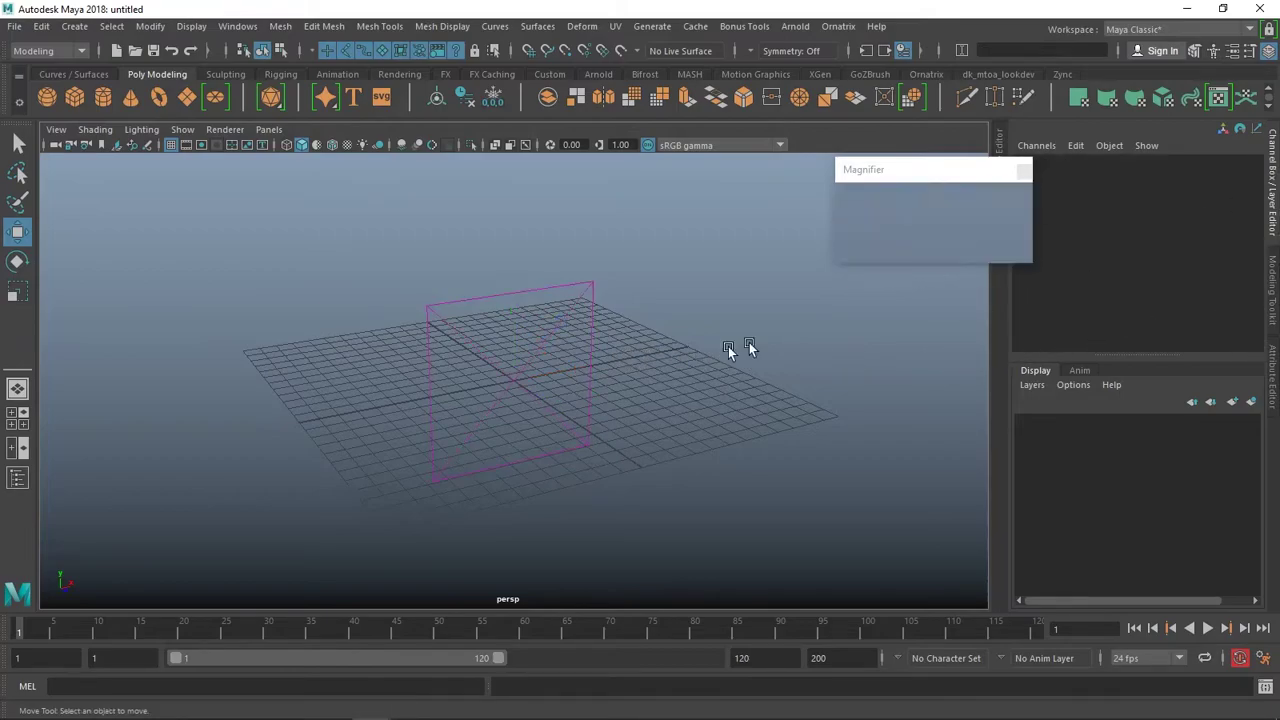
{"action": "left_click", "coordinate": [512, 383]}
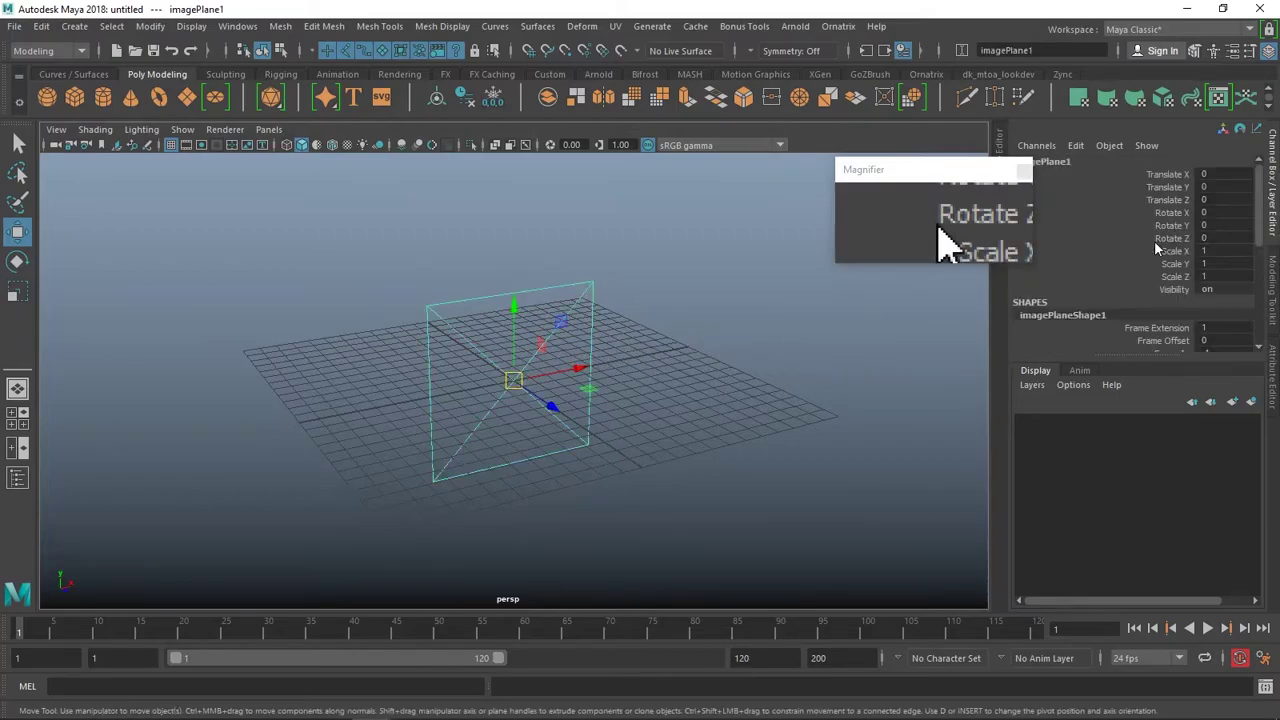
{"action": "left_click", "coordinate": [1274, 350]}
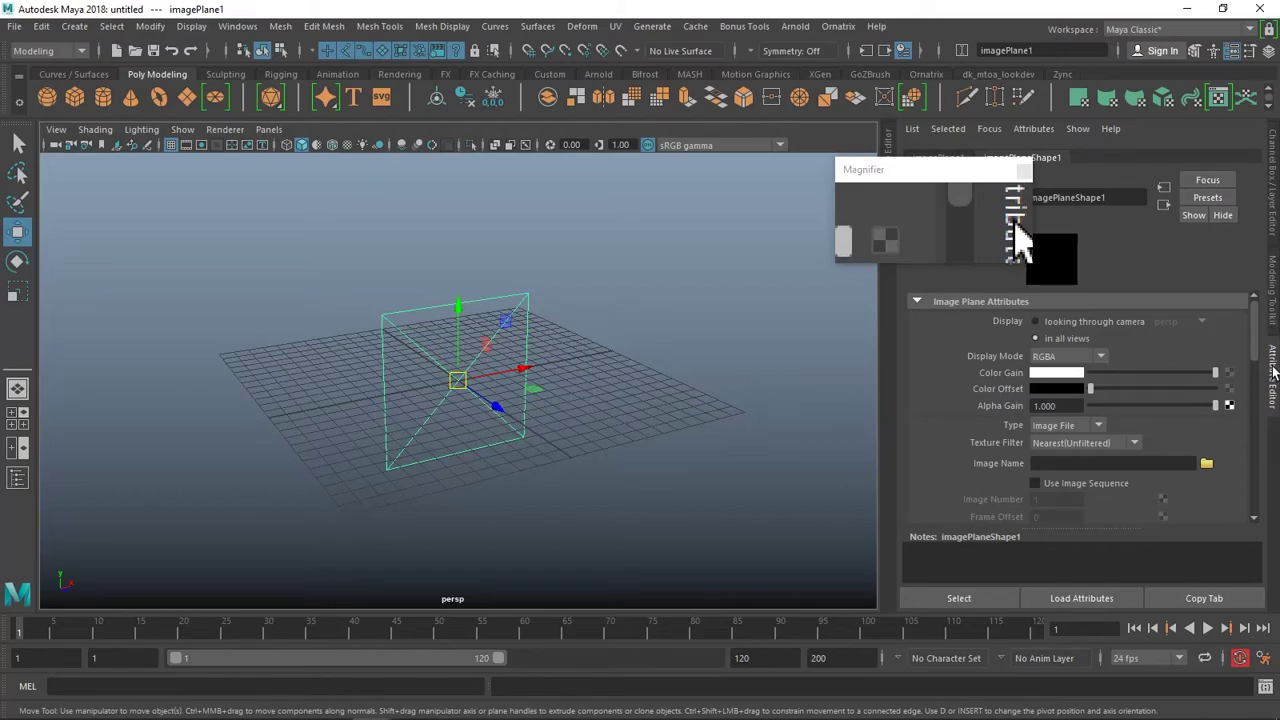
Float the Attribute Editor, show the Channel Box, then close the floating editor
{"action": "left_click_drag", "start_coordinate": [1274, 372], "coordinate": [790, 342]}
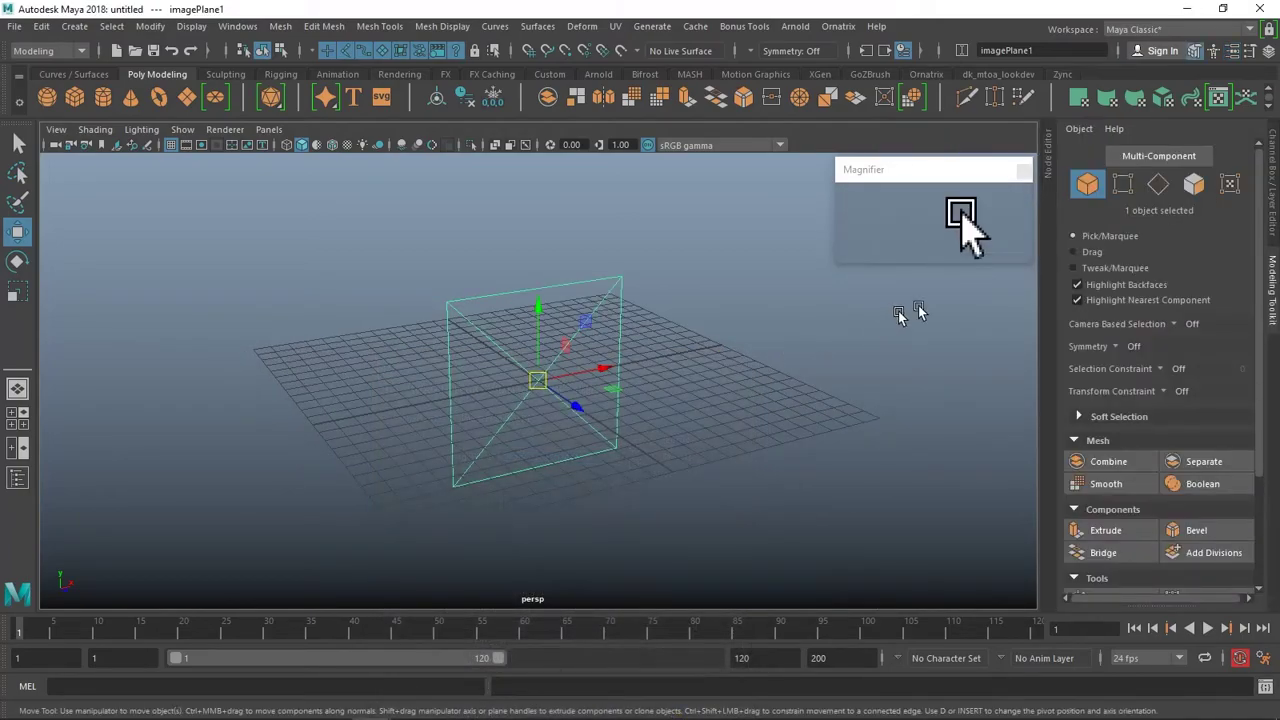
{"action": "left_click", "coordinate": [1268, 52]}
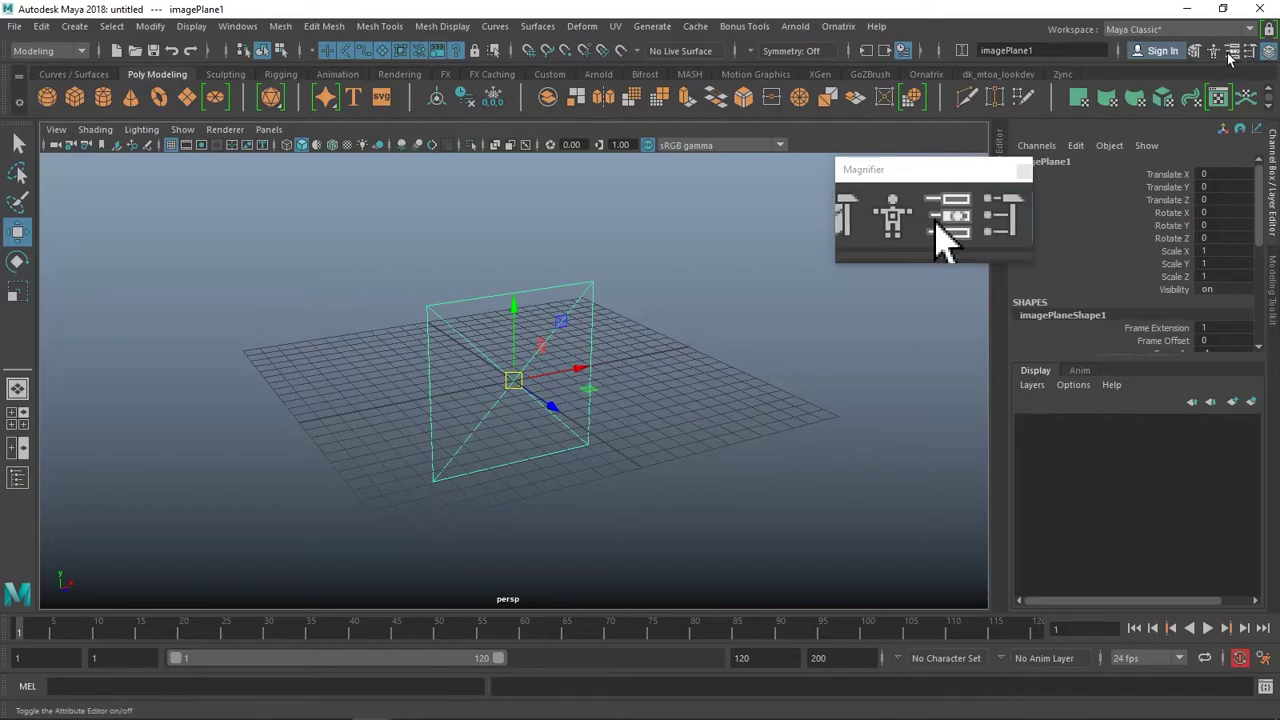
{"action": "left_click", "coordinate": [1229, 56]}
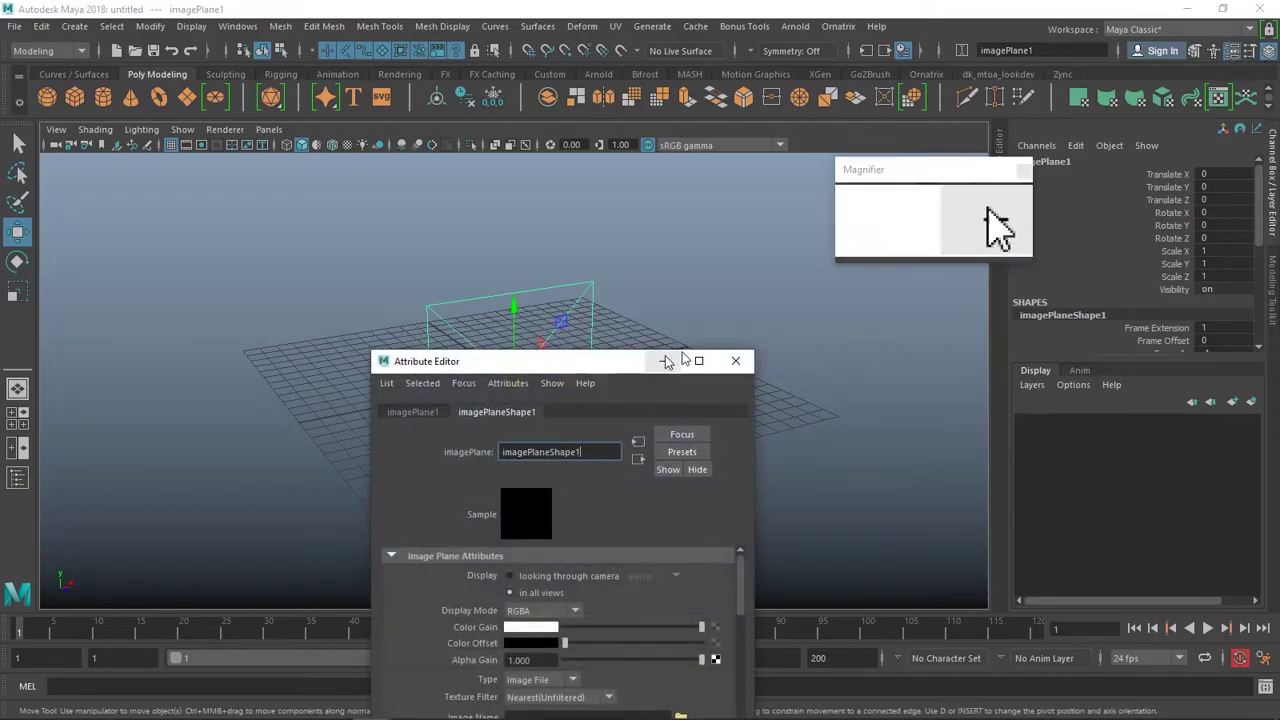
{"action": "left_click", "coordinate": [731, 364]}
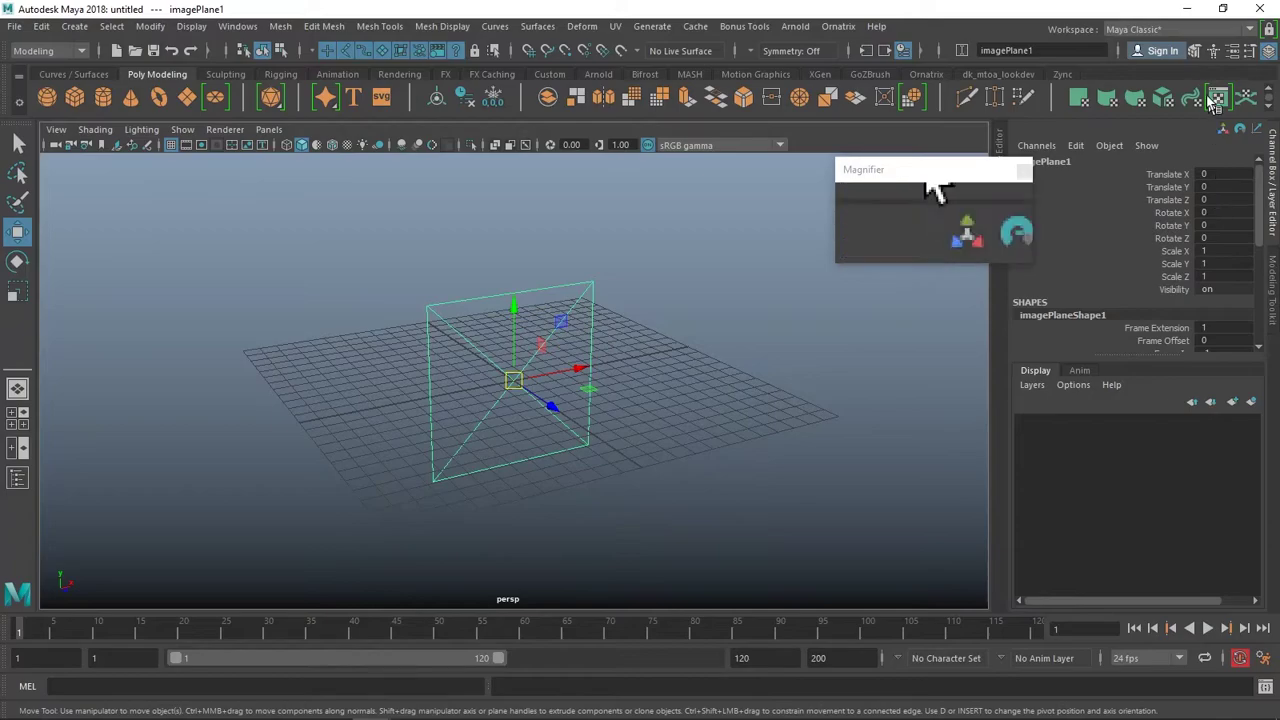
Reset the current workspace to default and dock the Attribute Editor in the right panel
{"action": "left_click", "coordinate": [1173, 30]}
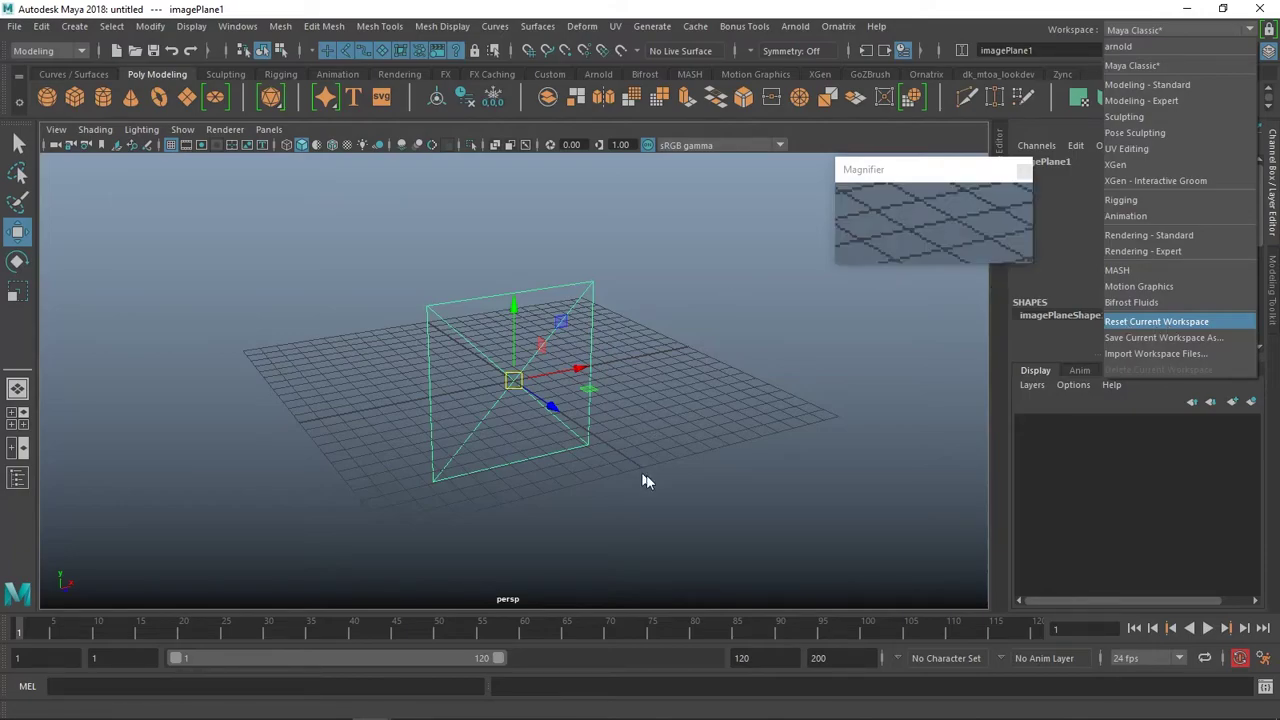
{"action": "left_click", "coordinate": [1150, 321]}
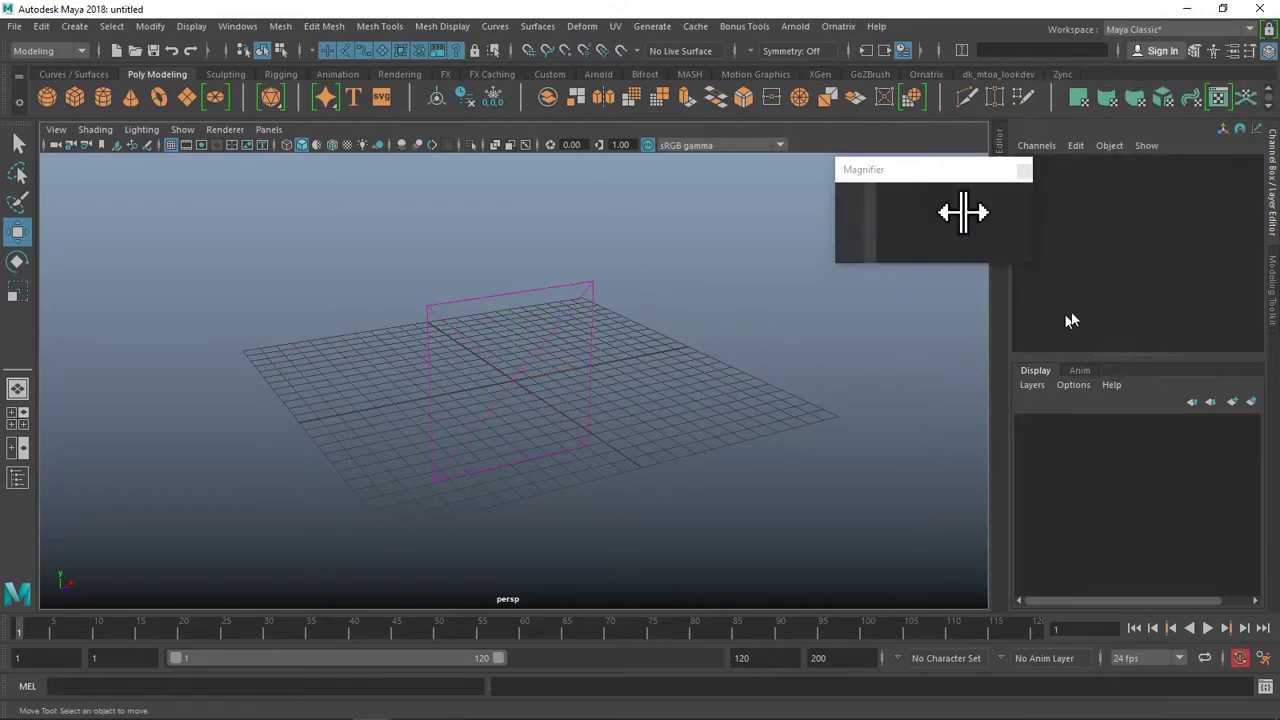
{"action": "left_click", "coordinate": [1213, 50]}
{"action": "left_click_drag", "start_coordinate": [587, 366], "coordinate": [1275, 378]}
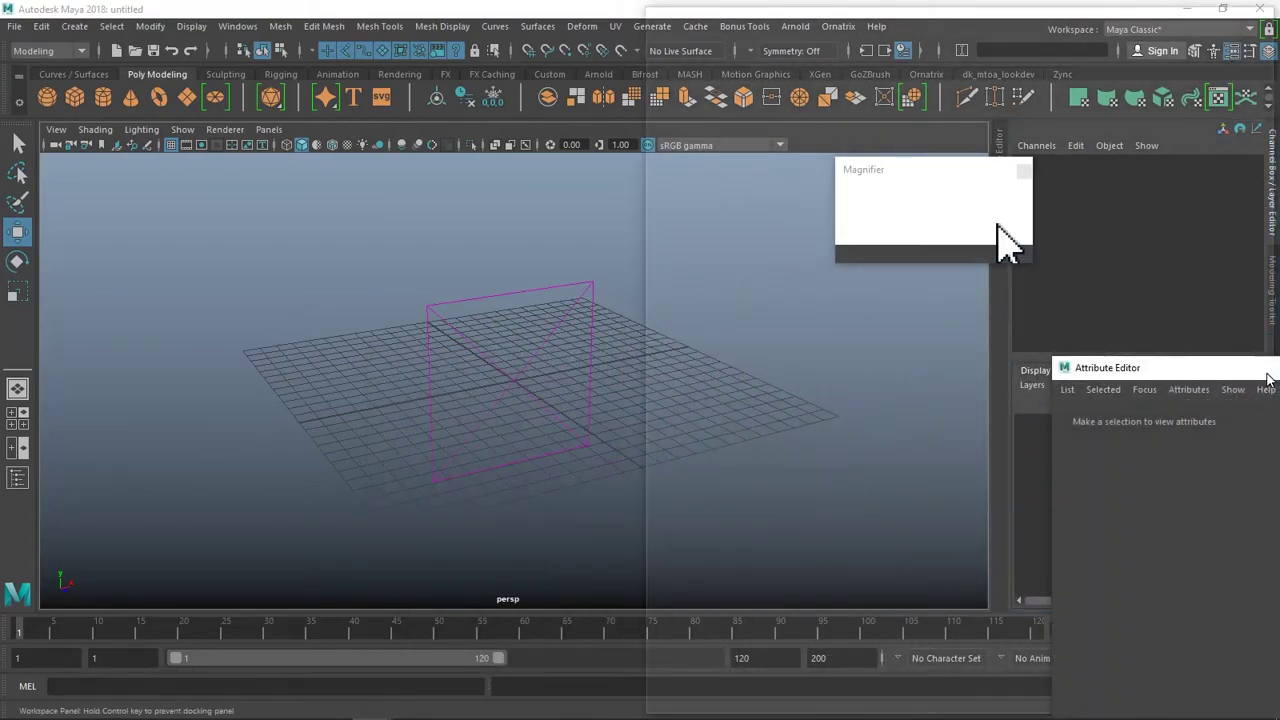
{"action": "left_click_drag", "start_coordinate": [1275, 378], "coordinate": [1275, 378]}
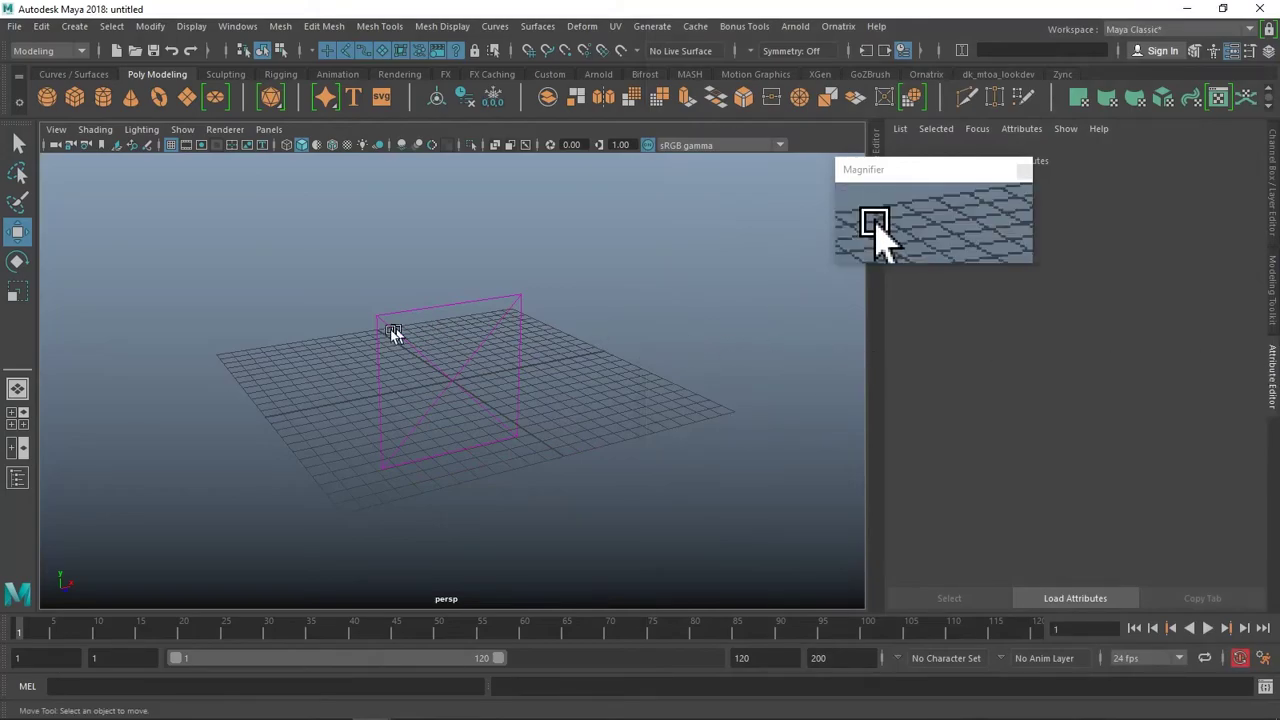
Select imagePlane1 in the viewport and scroll through imagePlaneShape1's Image Plane Attributes
{"action": "left_click", "coordinate": [446, 377]}
{"action": "left_click_drag", "start_coordinate": [450, 388], "coordinate": [474, 410], "text": "alt"}
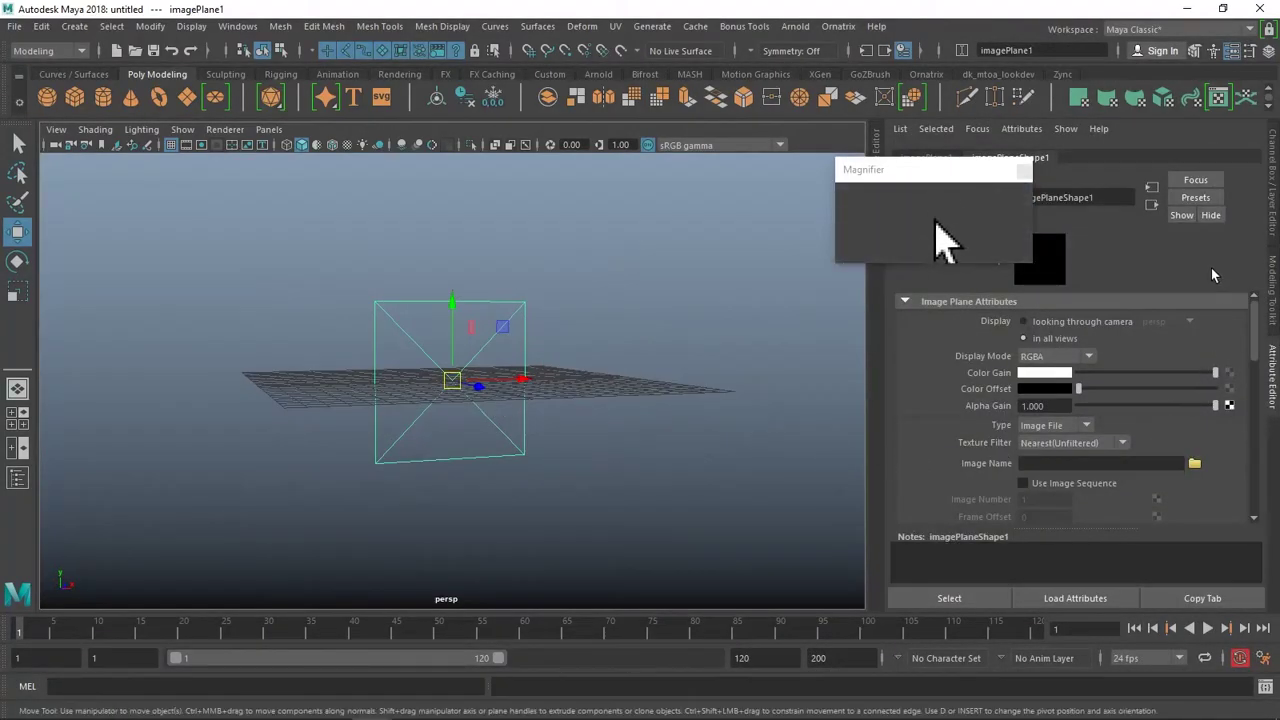
{"action": "left_click_drag", "start_coordinate": [943, 172], "coordinate": [726, 174]}
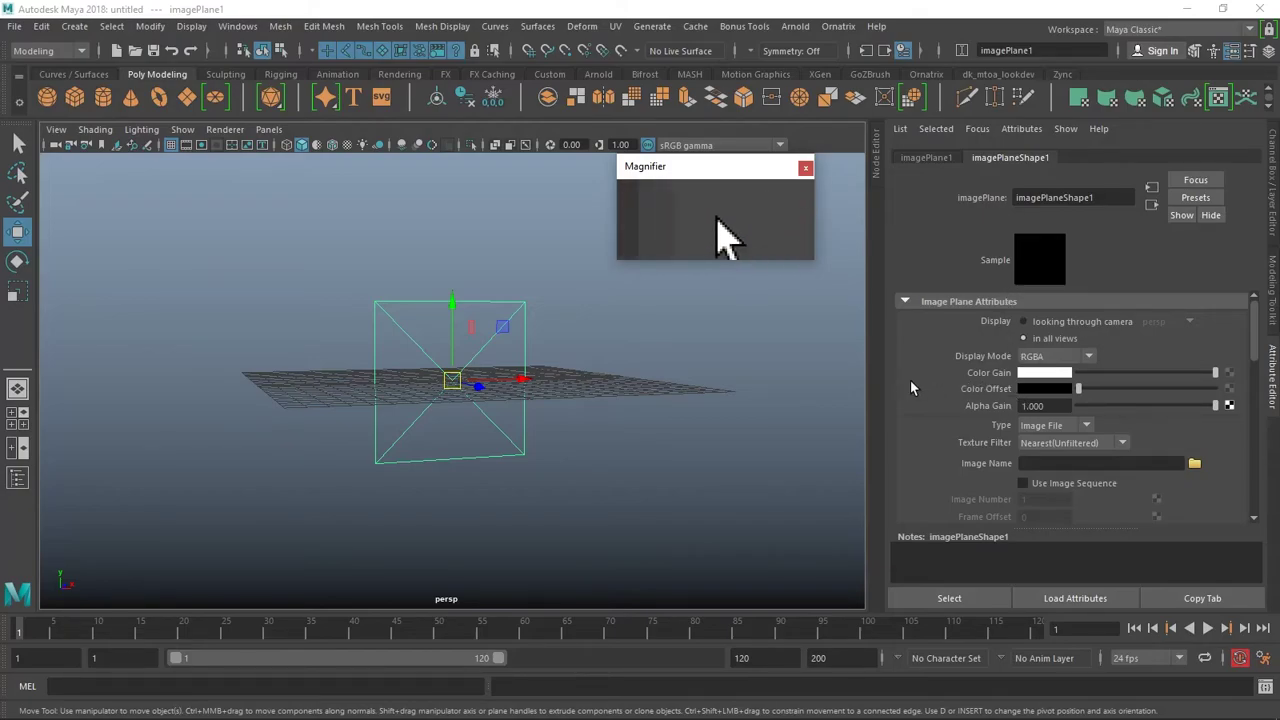
{"action": "scroll", "coordinate": [910, 385], "scroll_direction": "down", "scroll_amount": 1}
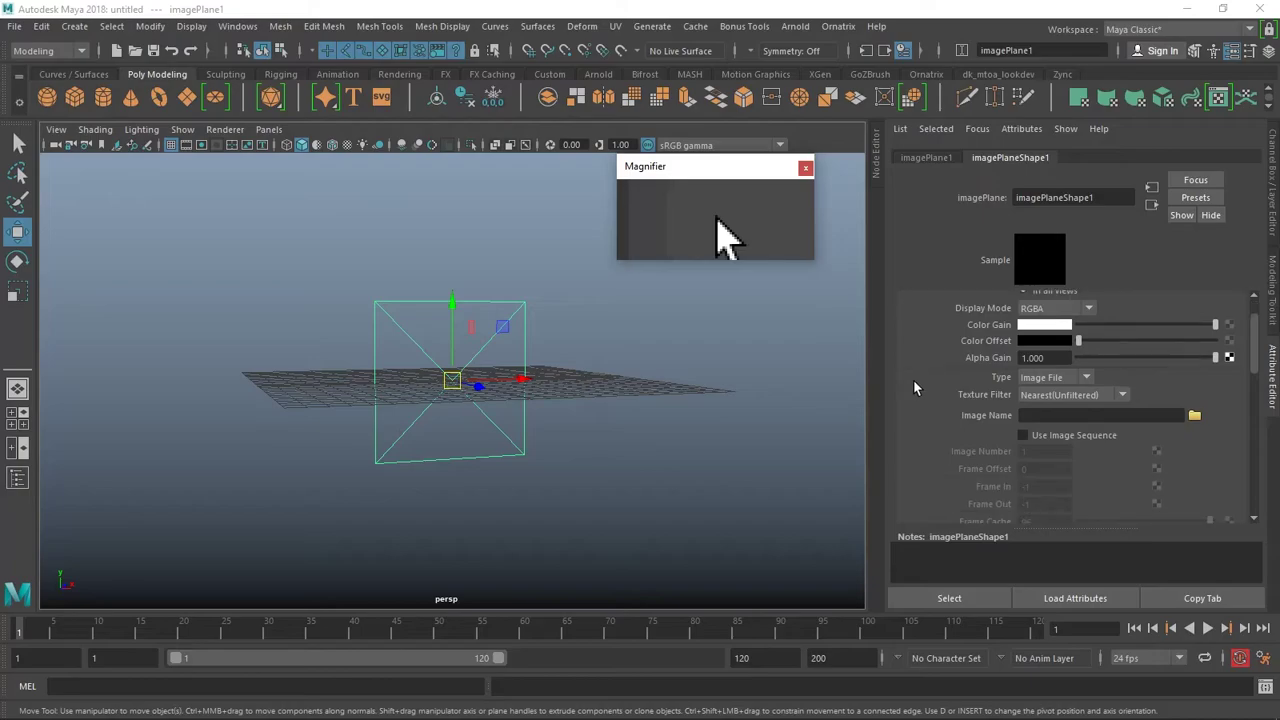
{"action": "scroll", "coordinate": [912, 383], "scroll_direction": "up", "scroll_amount": 1}
{"action": "scroll", "coordinate": [1100, 370], "scroll_direction": "down", "scroll_amount": 5}
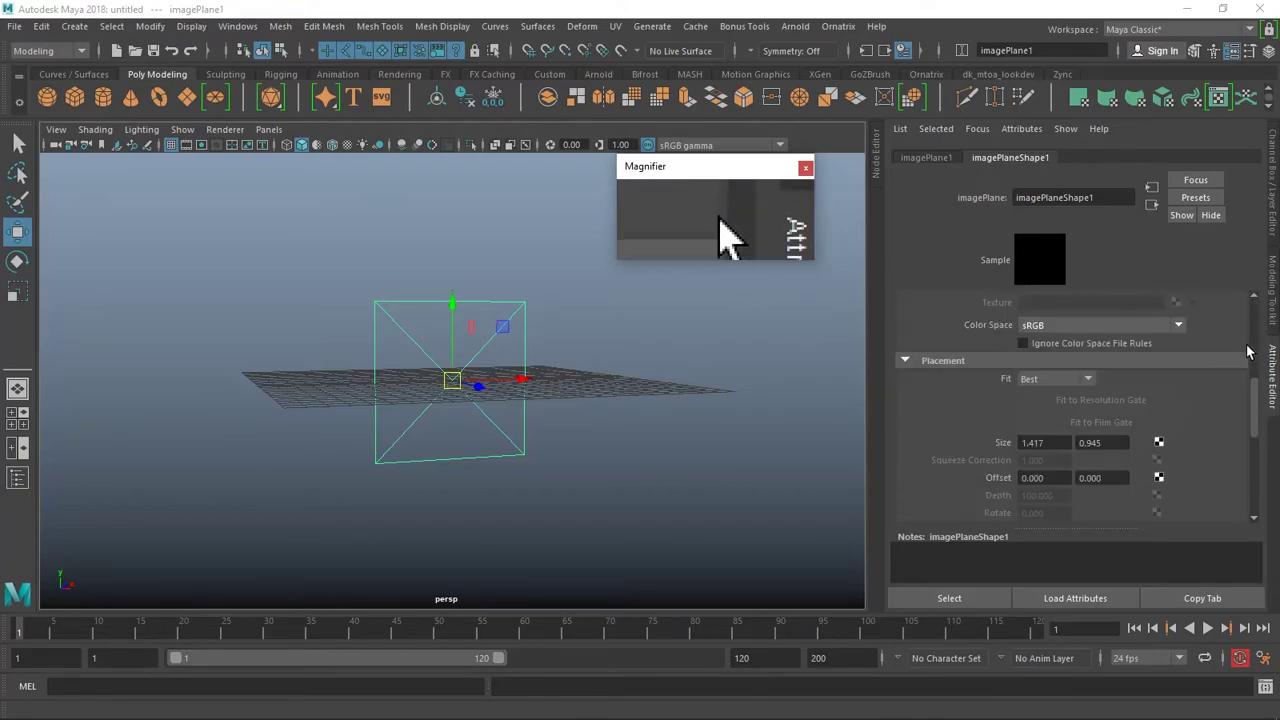
{"action": "scroll", "coordinate": [1248, 352], "scroll_direction": "down", "scroll_amount": 5}
{"action": "scroll", "coordinate": [1248, 352], "scroll_direction": "up", "scroll_amount": 5}
{"action": "scroll", "coordinate": [1245, 355], "scroll_direction": "up", "scroll_amount": 4}
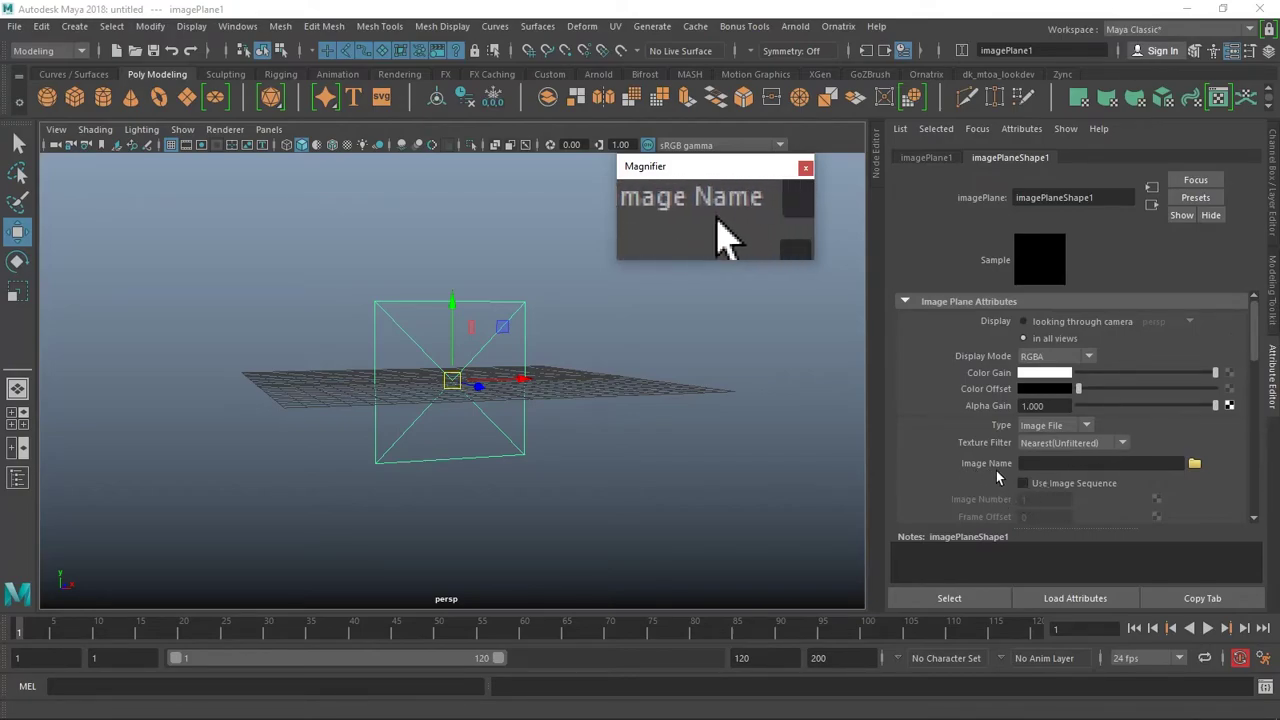
Open the Image Name file browser and navigate to the root of drive D
{"action": "left_click", "coordinate": [1197, 466]}
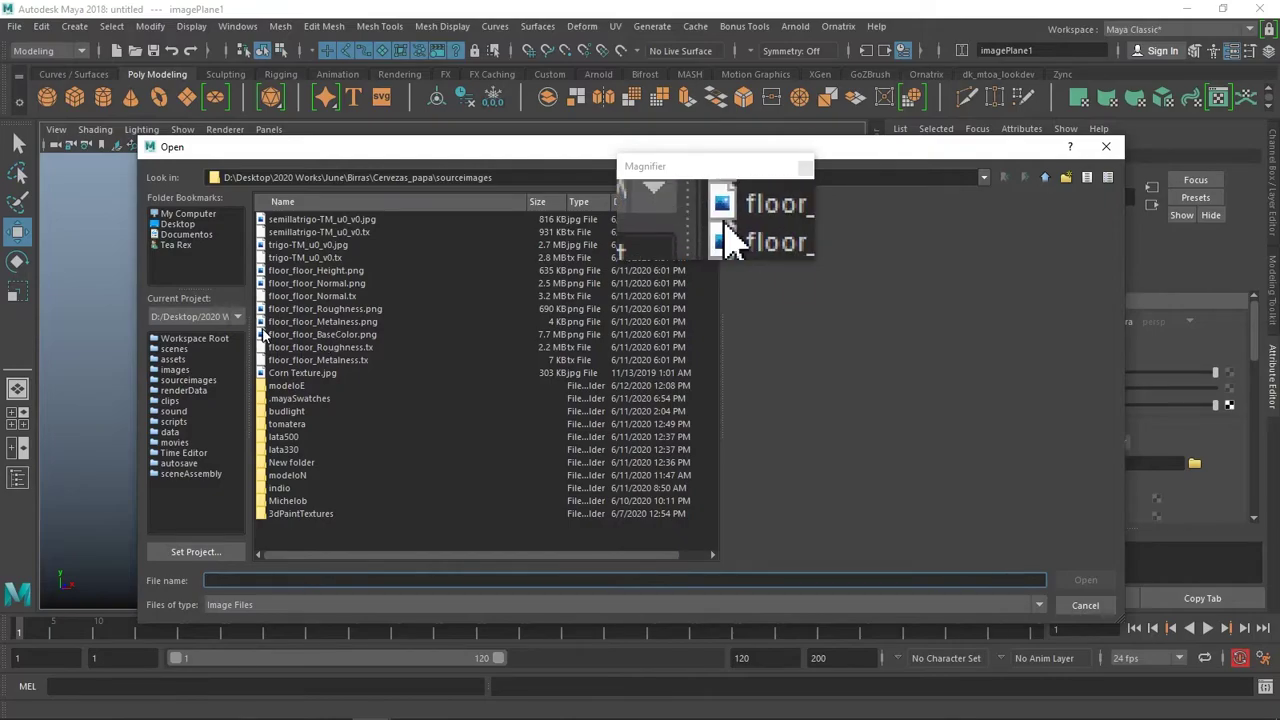
{"action": "left_click", "coordinate": [178, 224]}
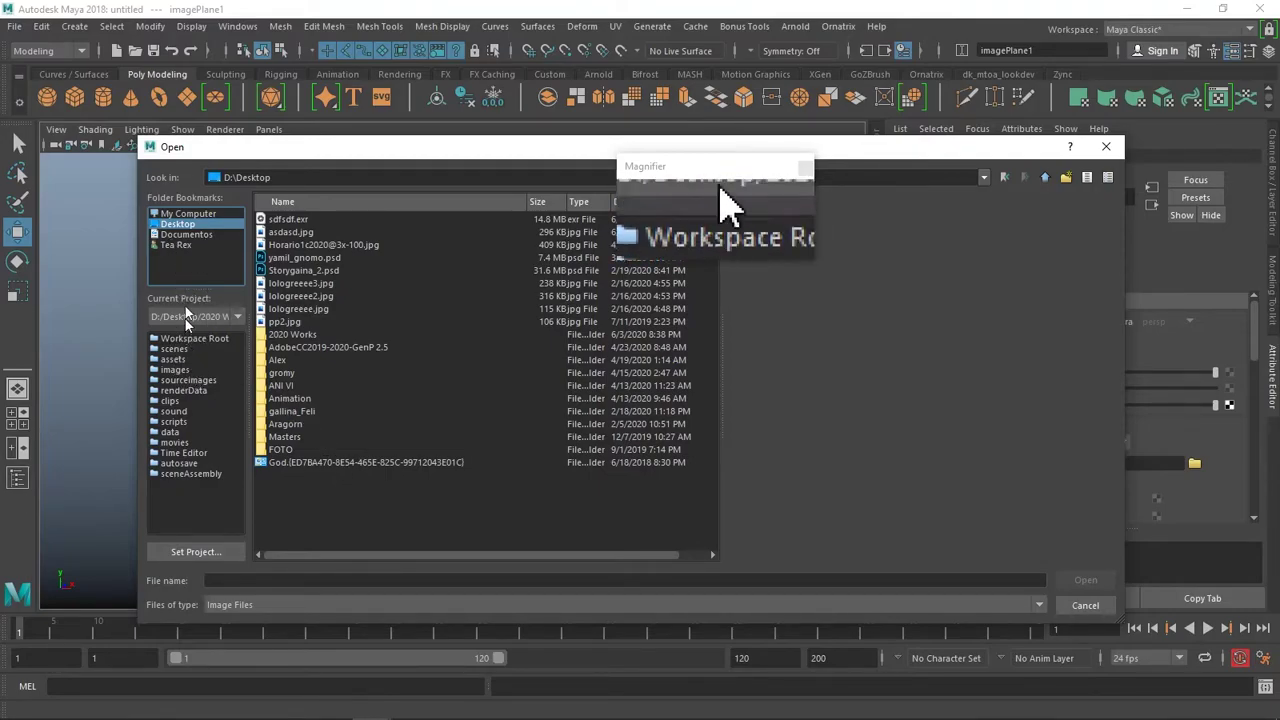
{"action": "left_click", "coordinate": [175, 244]}
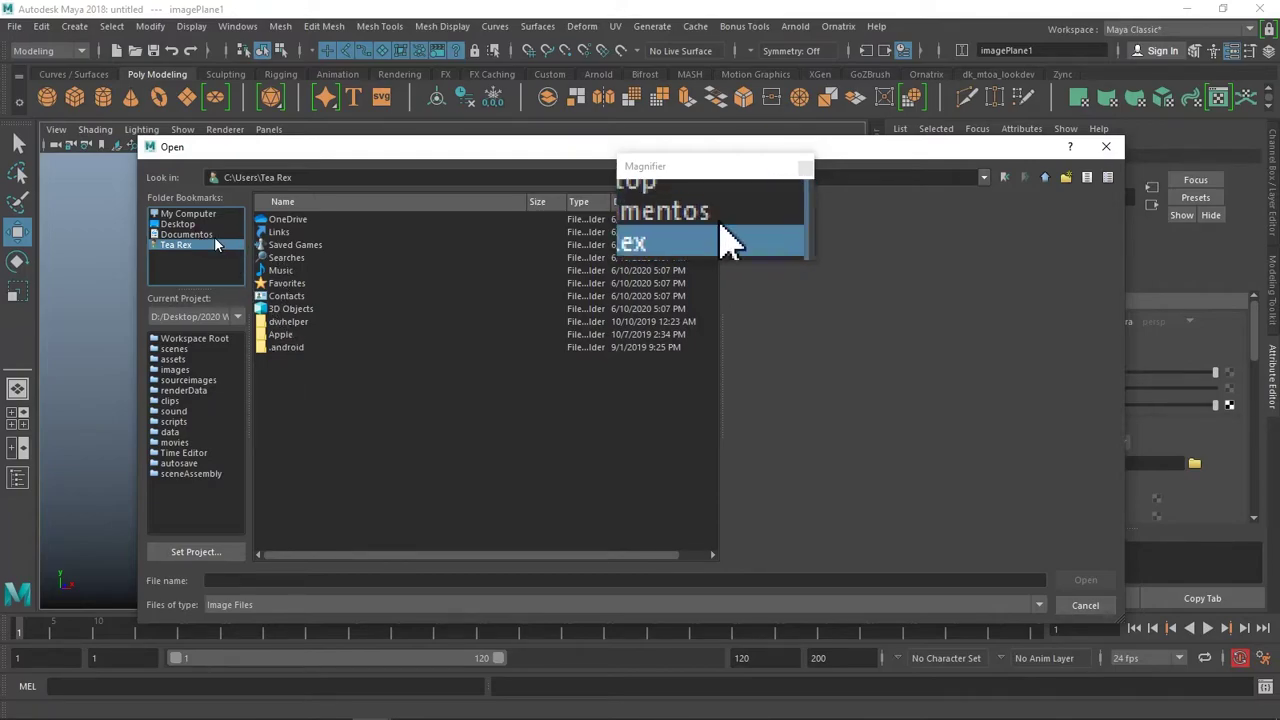
{"action": "left_click", "coordinate": [186, 234]}
{"action": "left_click_drag", "start_coordinate": [749, 162], "coordinate": [1024, 282]}
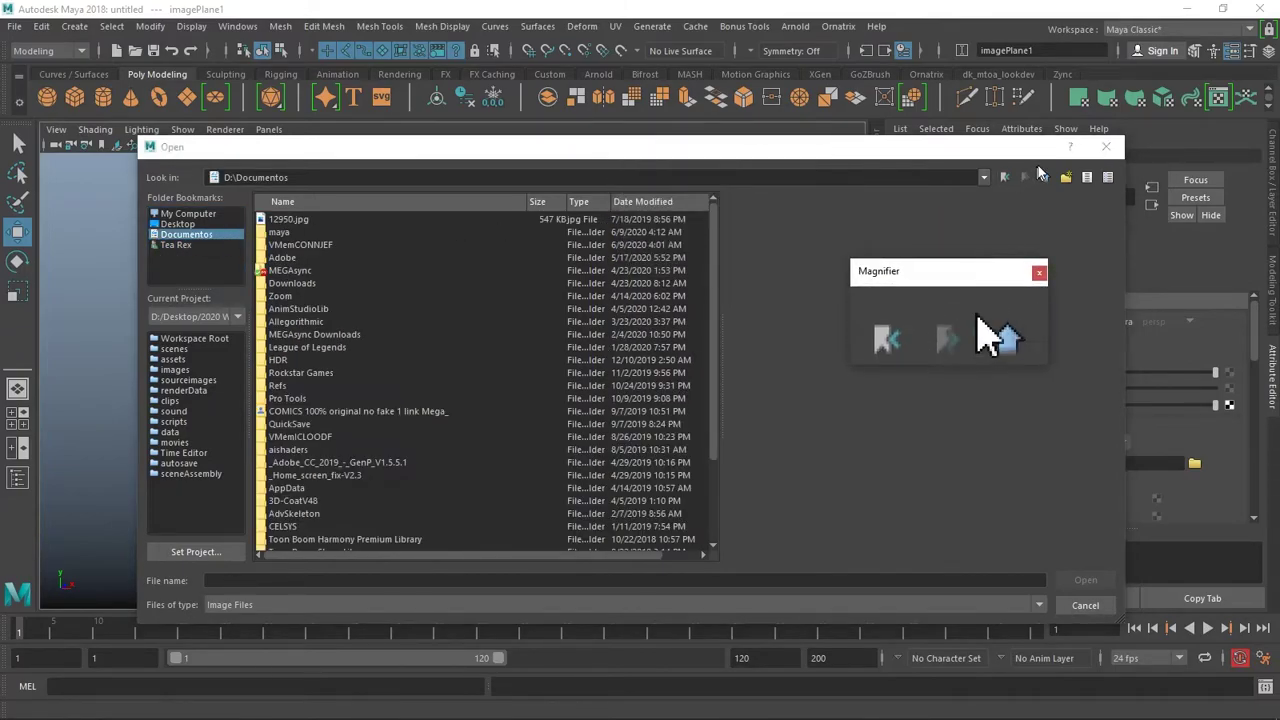
{"action": "left_click", "coordinate": [1045, 177]}
Browse into Videos\Clases TCU\02 and pick 2020-06-12 (9).png
{"action": "scroll", "coordinate": [277, 385], "scroll_direction": "down", "scroll_amount": 1}
{"action": "scroll", "coordinate": [277, 385], "scroll_direction": "up", "scroll_amount": 1}
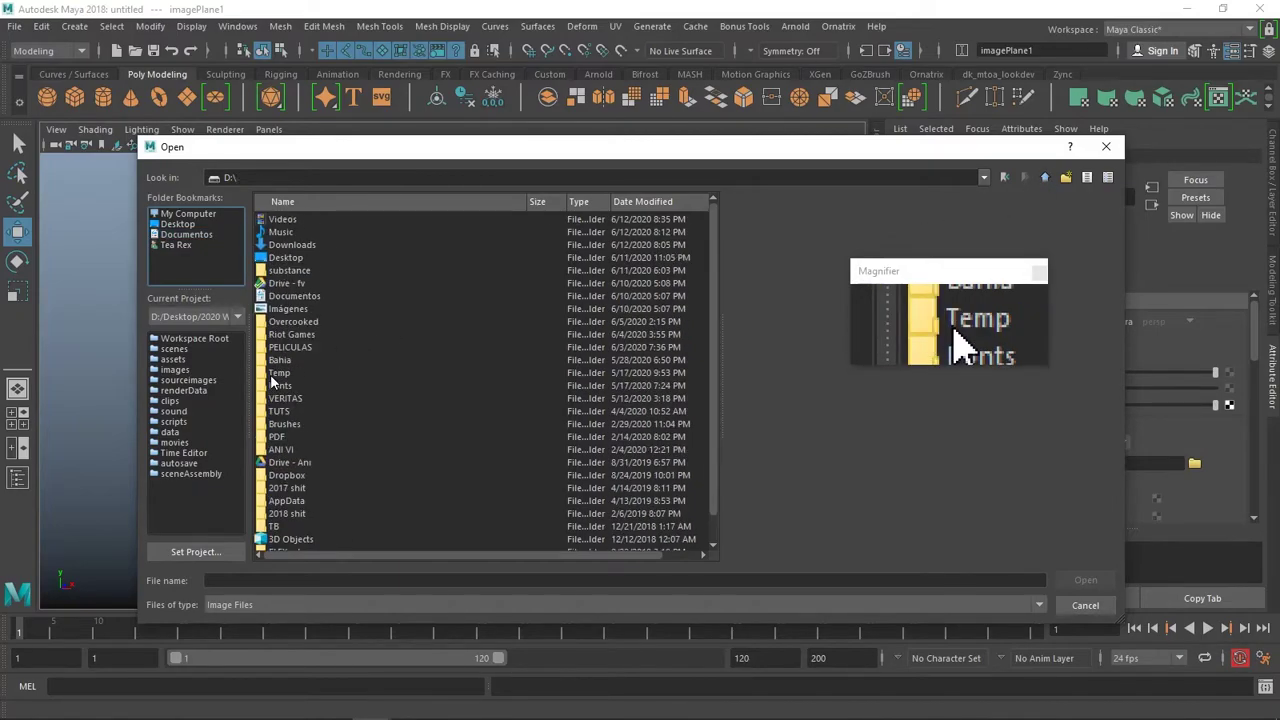
{"action": "scroll", "coordinate": [280, 370], "scroll_direction": "down", "scroll_amount": 1}
{"action": "scroll", "coordinate": [306, 265], "scroll_direction": "up", "scroll_amount": 1}
{"action": "double_click", "coordinate": [284, 220]}
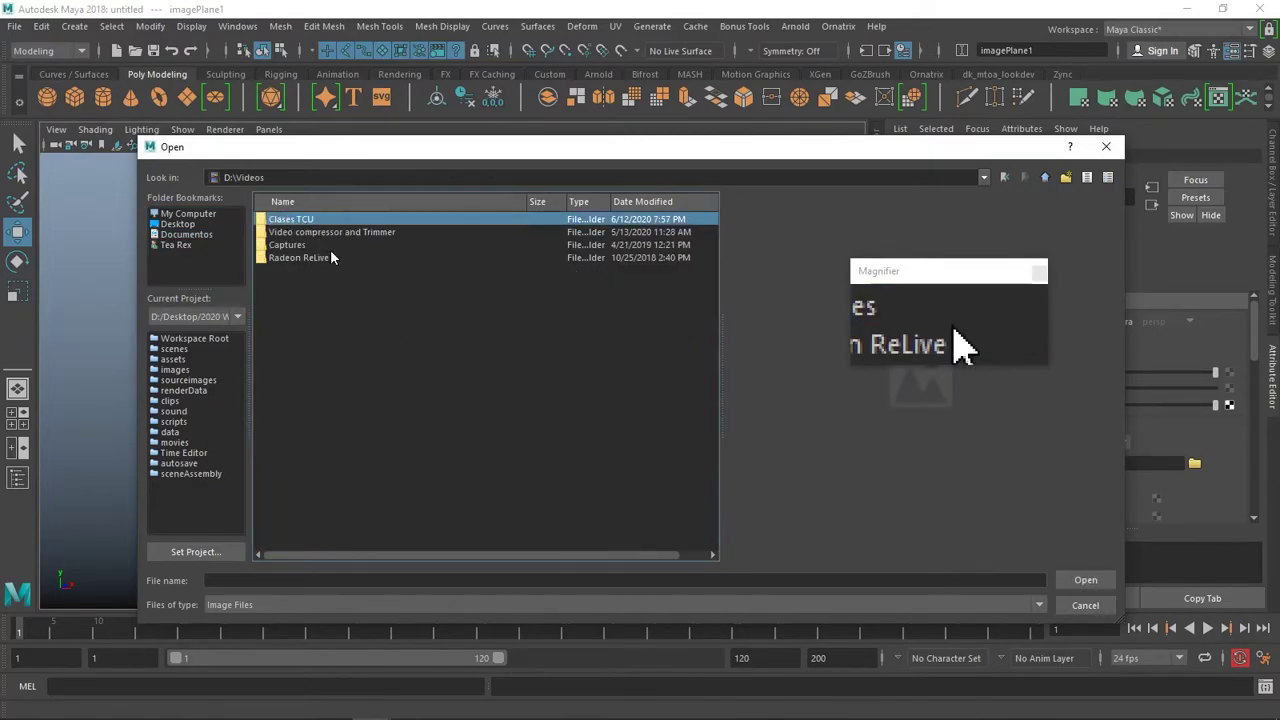
{"action": "double_click", "coordinate": [313, 220]}
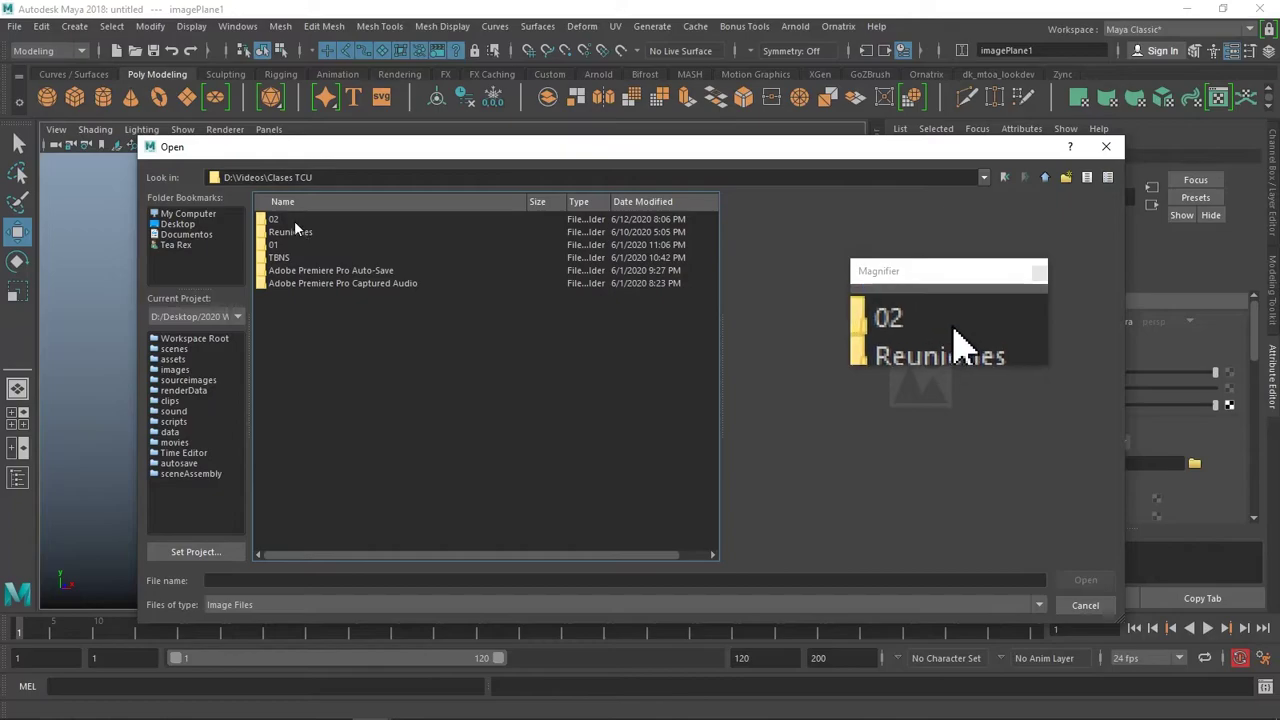
{"action": "double_click", "coordinate": [299, 231]}
{"action": "left_click", "coordinate": [368, 231]}
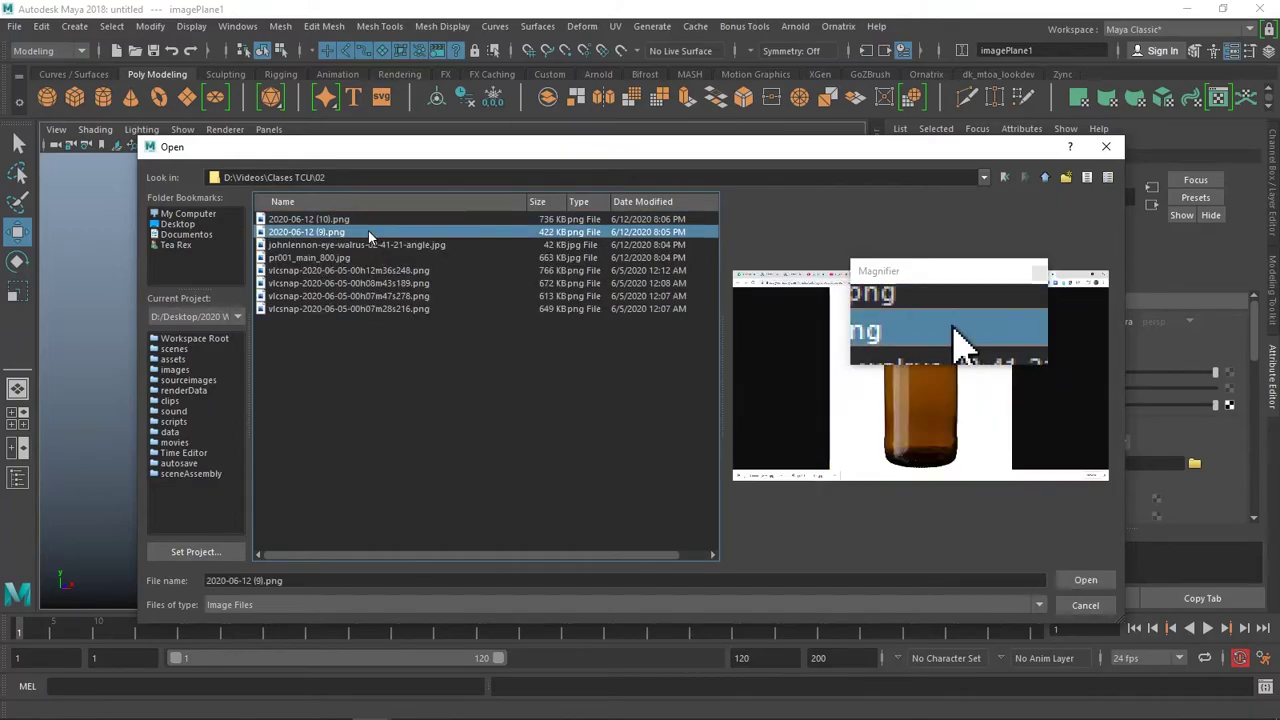
{"action": "left_click", "coordinate": [1084, 580]}
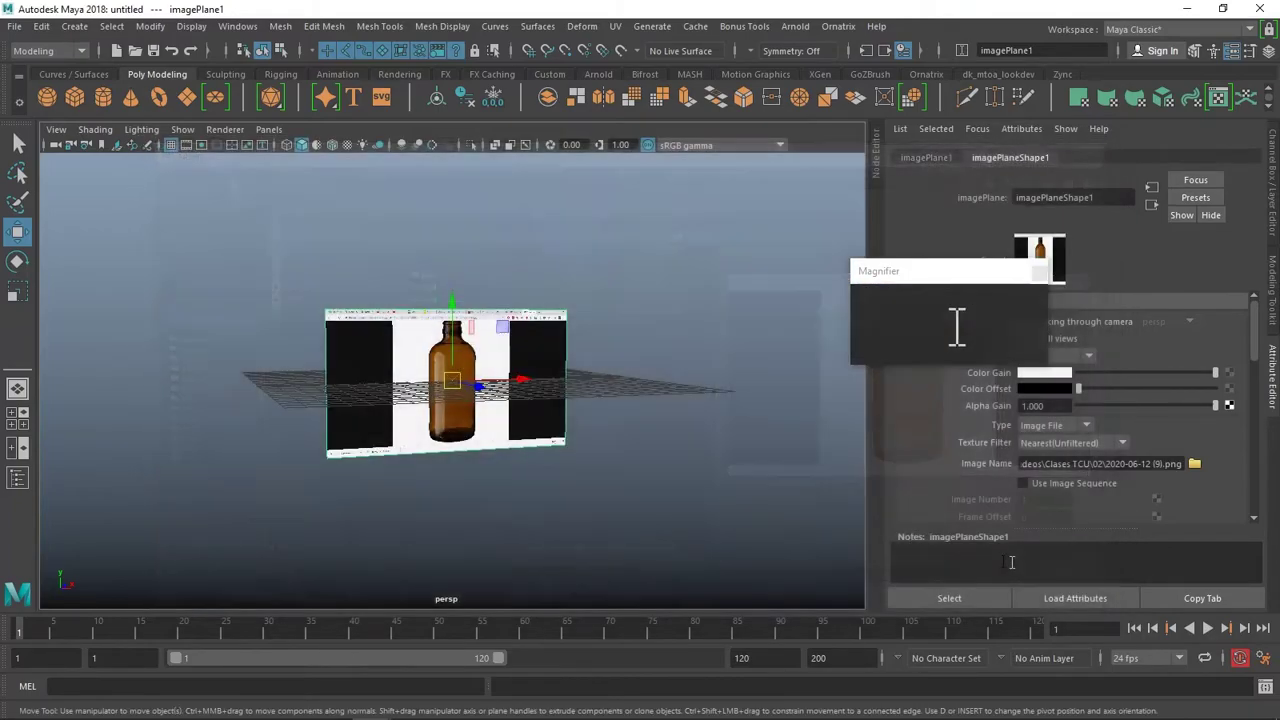
{"action": "mouse_move", "coordinate": [600, 420]}
{"action": "left_mouse_down", "text": "alt"}
{"action": "mouse_move", "coordinate": [648, 431]}
{"action": "mouse_move", "coordinate": [510, 398]}
{"action": "mouse_move", "coordinate": [505, 533]}
{"action": "mouse_move", "coordinate": [519, 400]}
{"action": "mouse_move", "coordinate": [360, 408]}
{"action": "mouse_move", "coordinate": [361, 430]}
{"action": "mouse_move", "coordinate": [362, 398]}
{"action": "mouse_move", "coordinate": [277, 443]}
{"action": "mouse_move", "coordinate": [446, 273]}
{"action": "left_mouse_up", "text": "alt"}
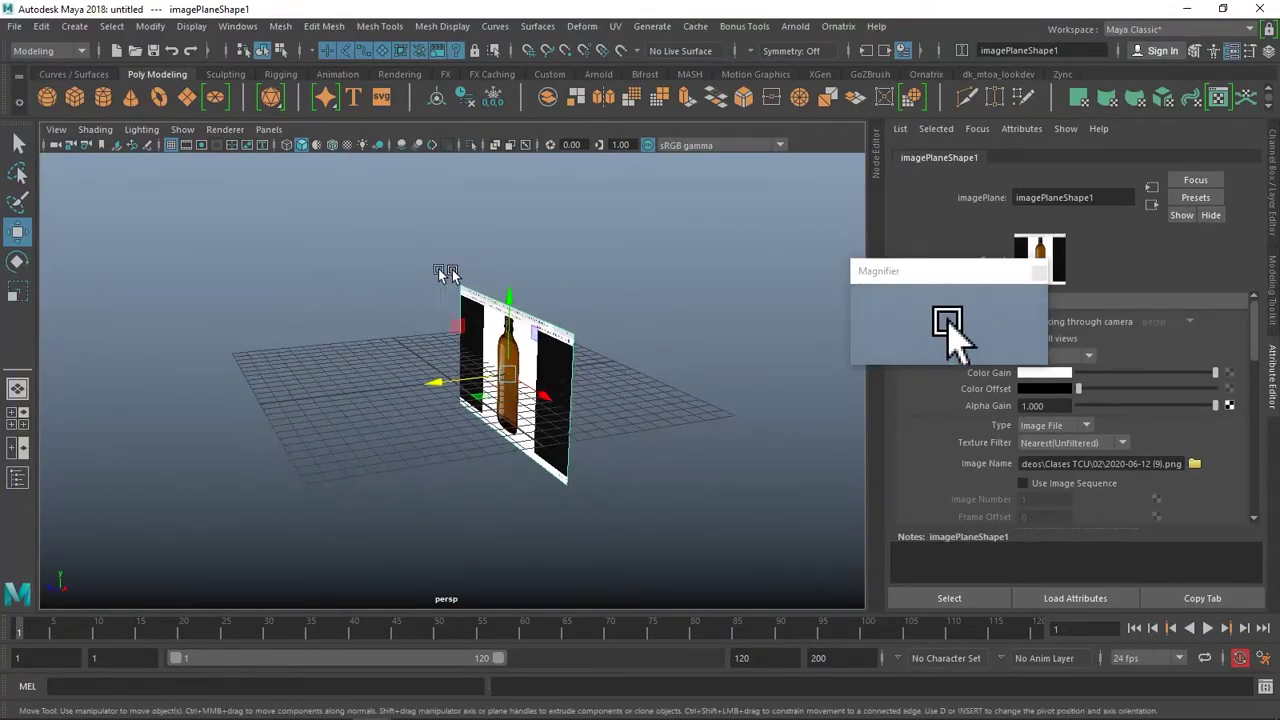
{"action": "left_click_drag", "start_coordinate": [332, 268], "coordinate": [567, 305], "text": "alt"}
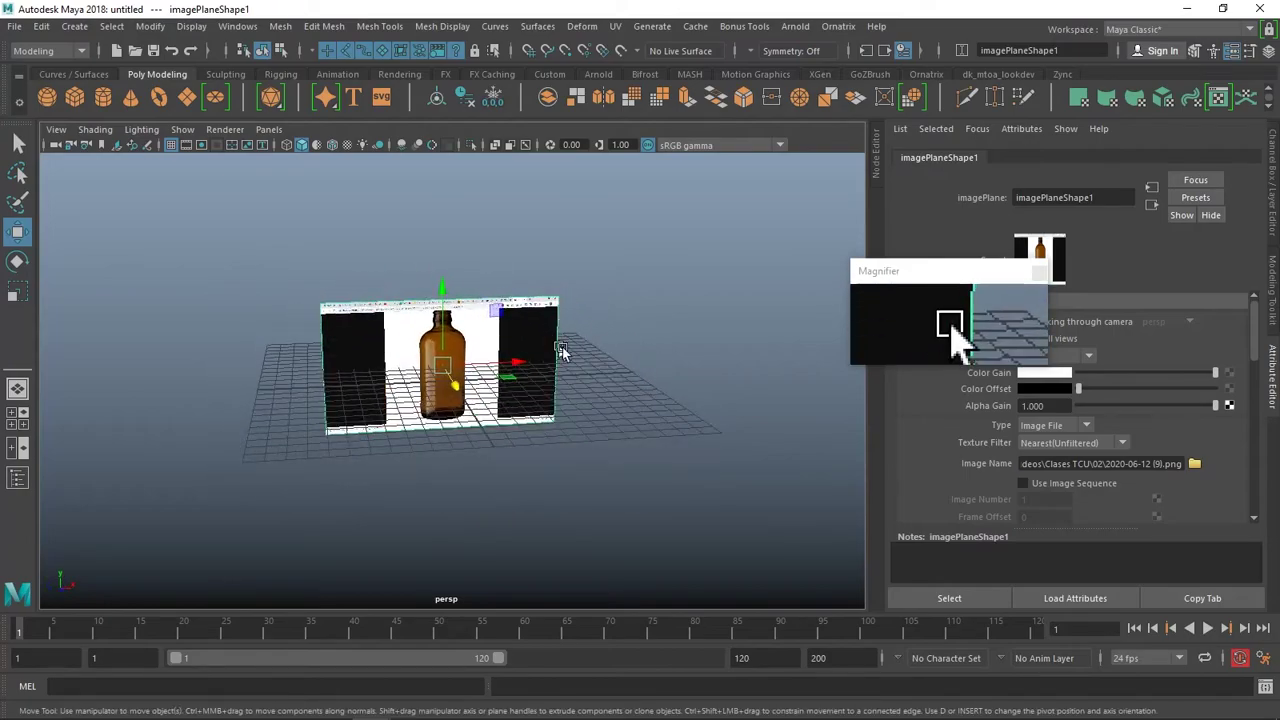
{"action": "mouse_move", "coordinate": [560, 351]}
{"action": "left_mouse_down", "text": "alt"}
{"action": "mouse_move", "coordinate": [540, 346]}
{"action": "mouse_move", "coordinate": [546, 311]}
{"action": "left_mouse_up", "text": "alt"}
{"action": "key", "text": "space"}
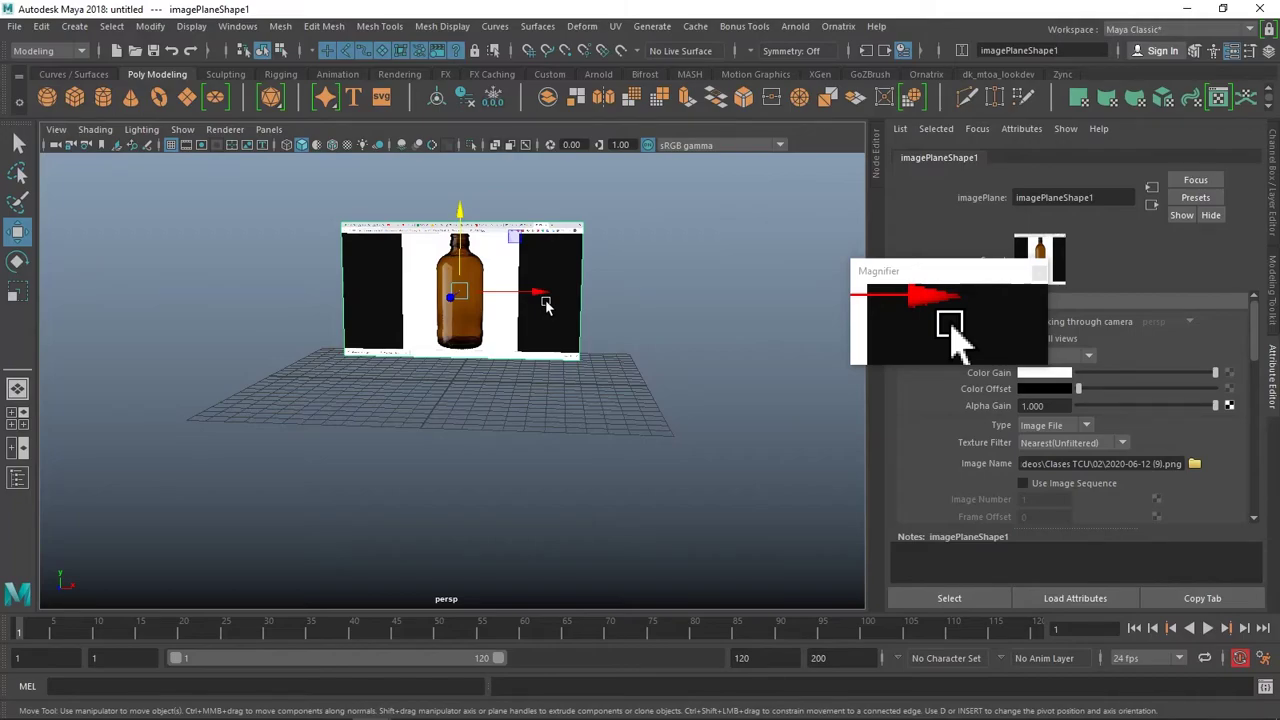
{"action": "key", "text": "space"}
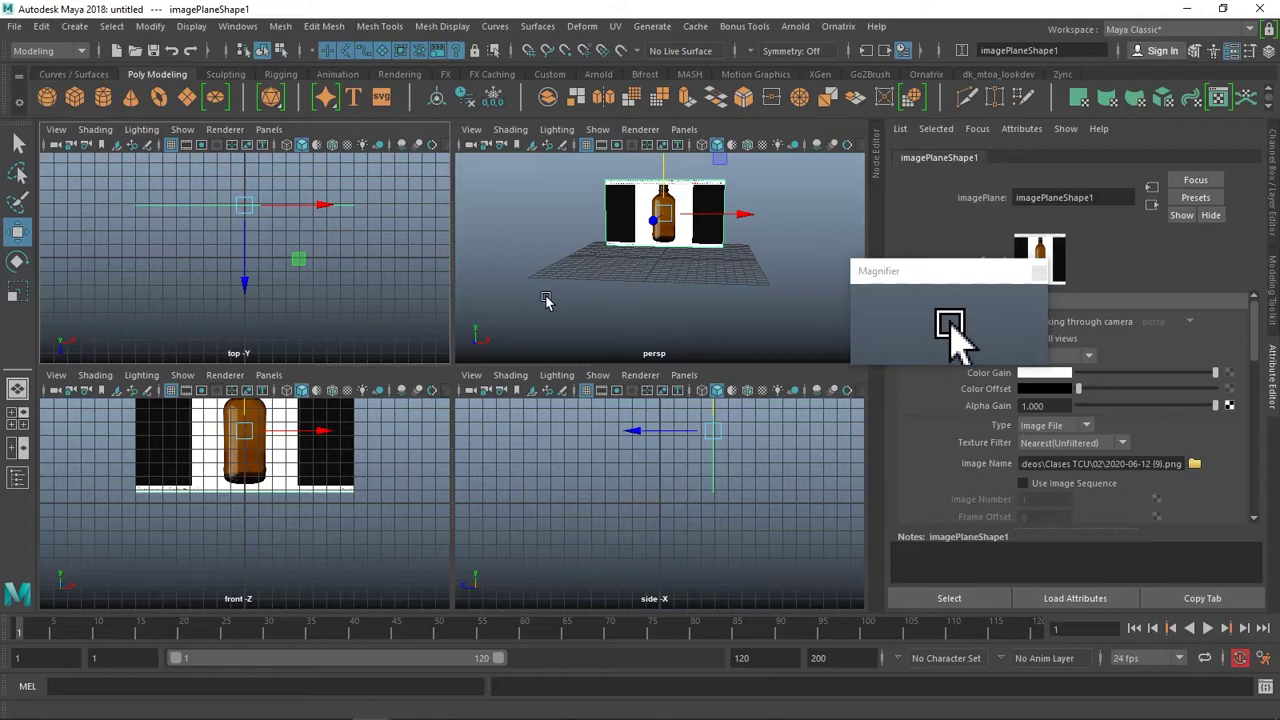
{"action": "key", "text": "space"}
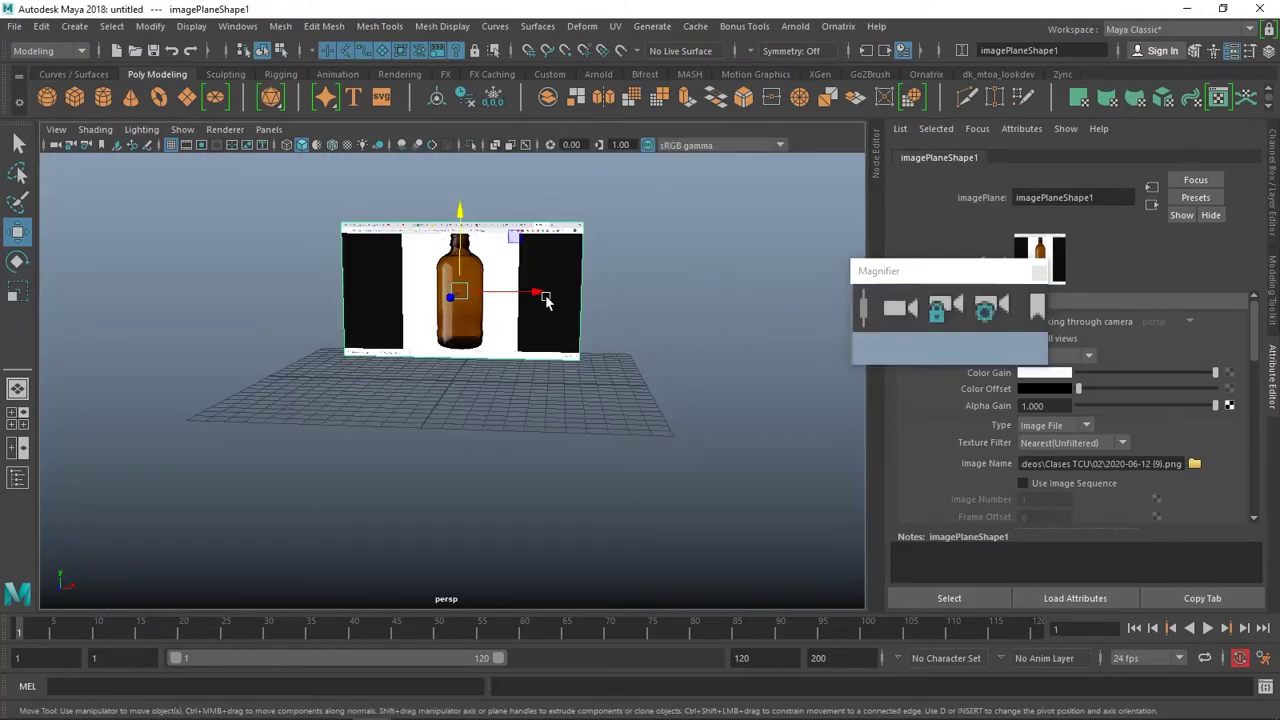
{"action": "key", "text": "space"}
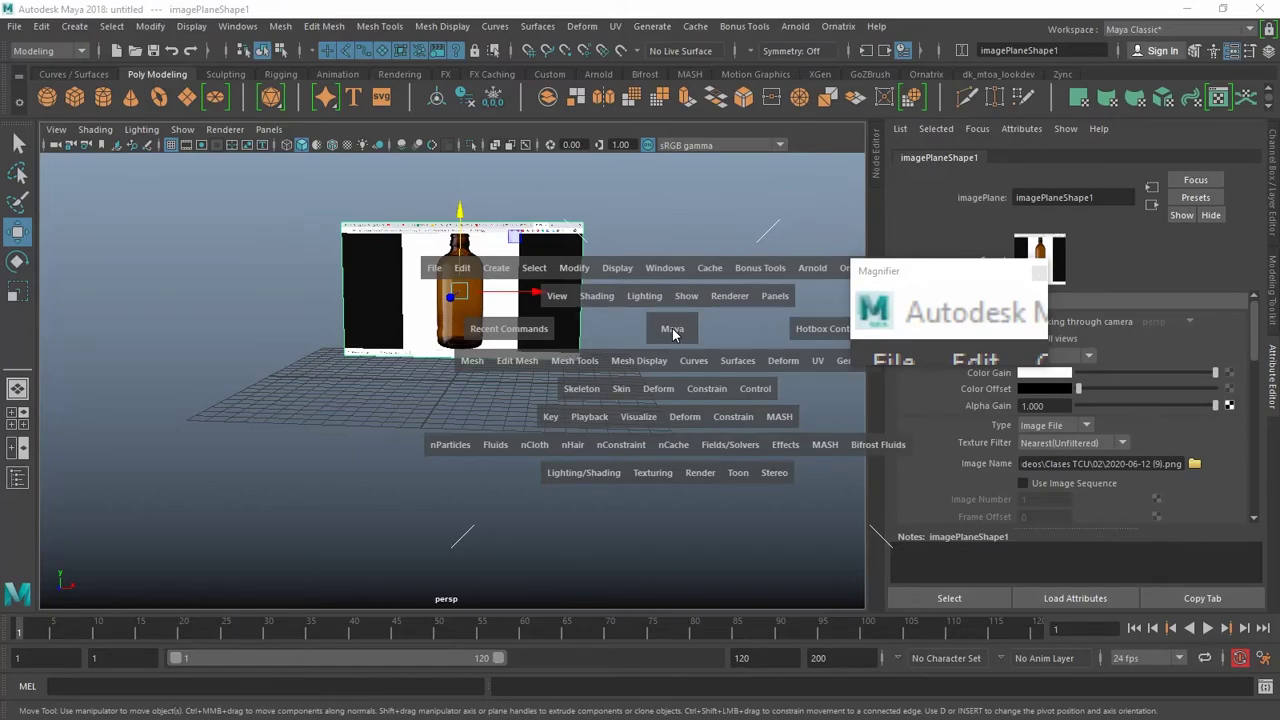
Use the Space hotbox's camera-view marking menu to switch the viewport to Front View
{"action": "key", "text": "space"}
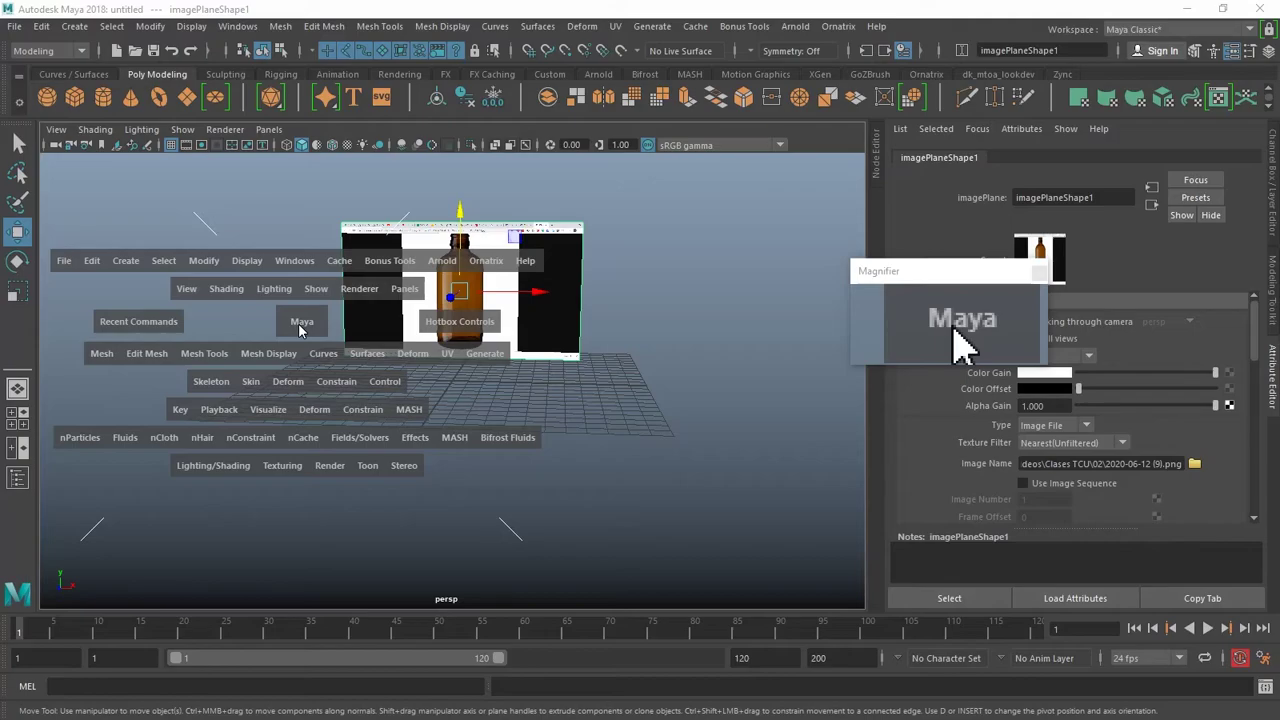
{"action": "left_click", "coordinate": [300, 331]}
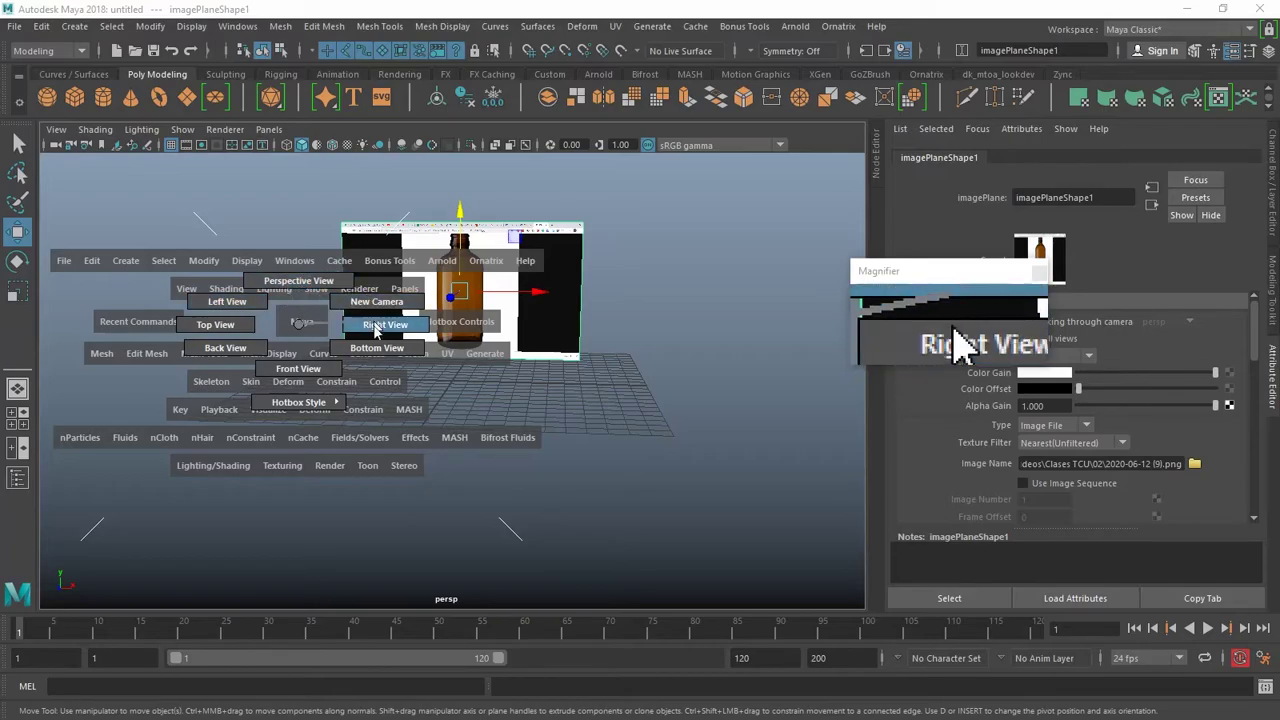
{"action": "left_click_drag", "start_coordinate": [240, 295], "coordinate": [297, 321]}
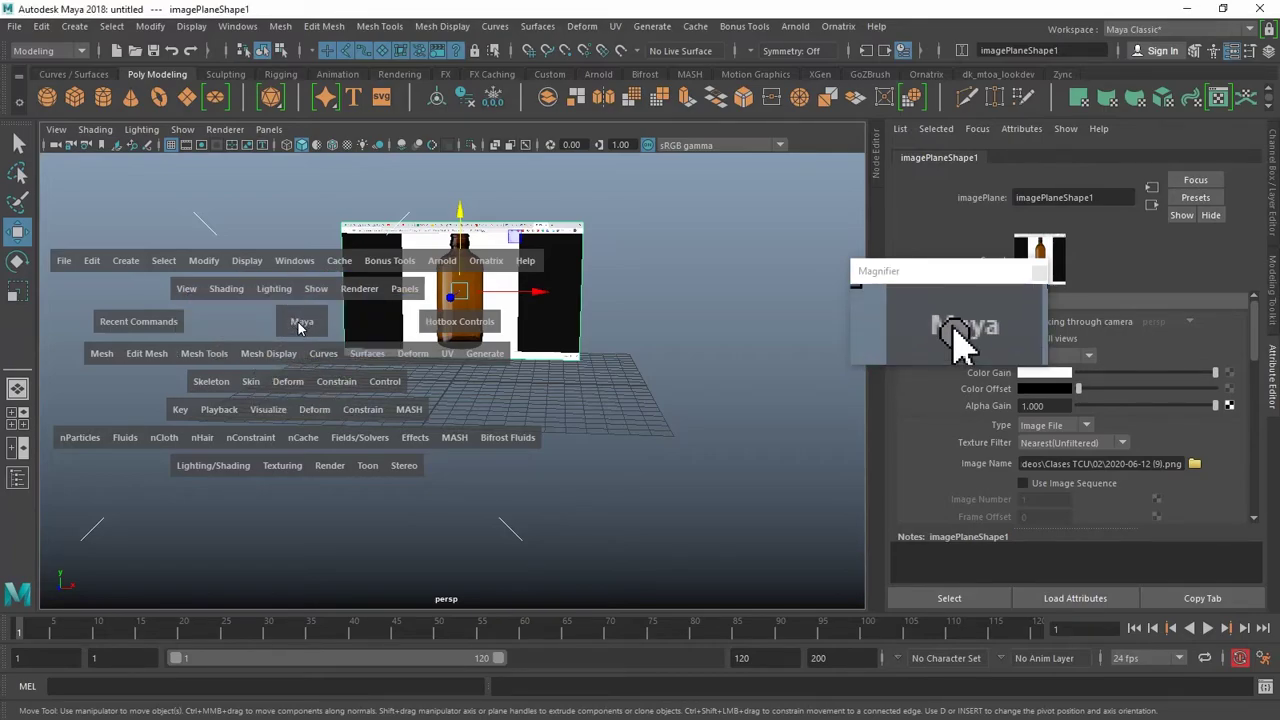
{"action": "key", "text": "space"}
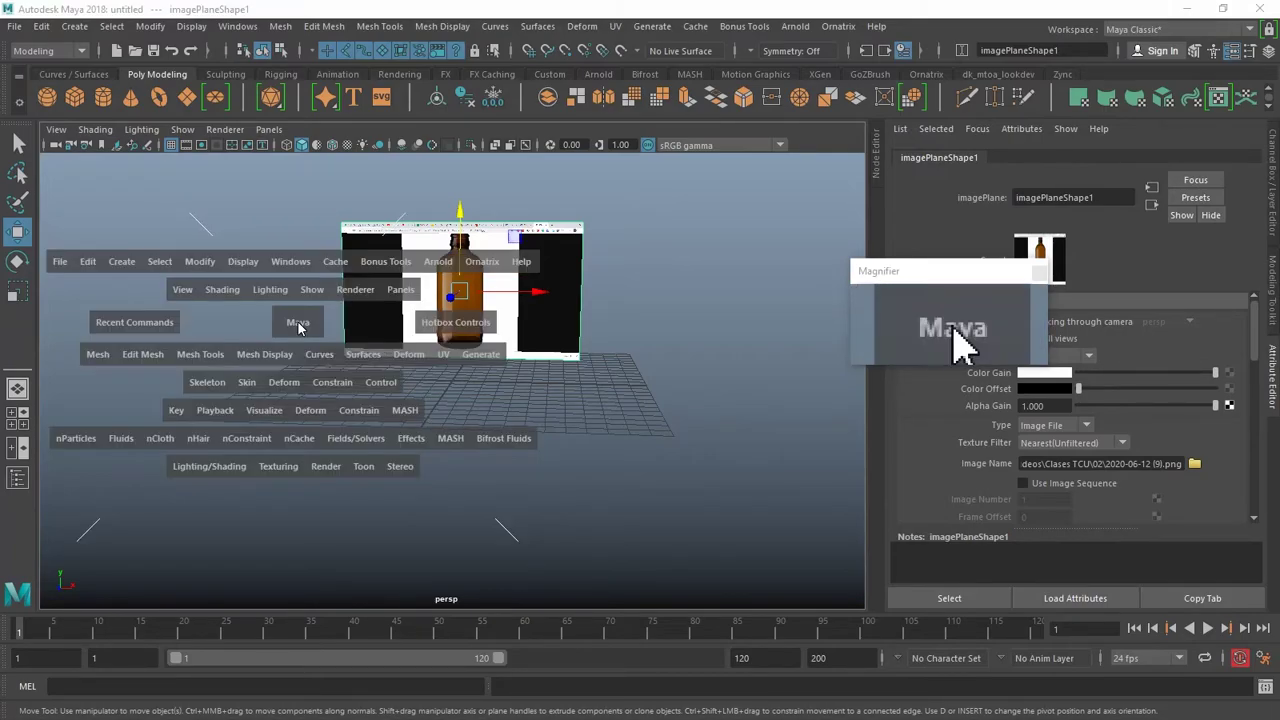
{"action": "left_click", "coordinate": [297, 325]}
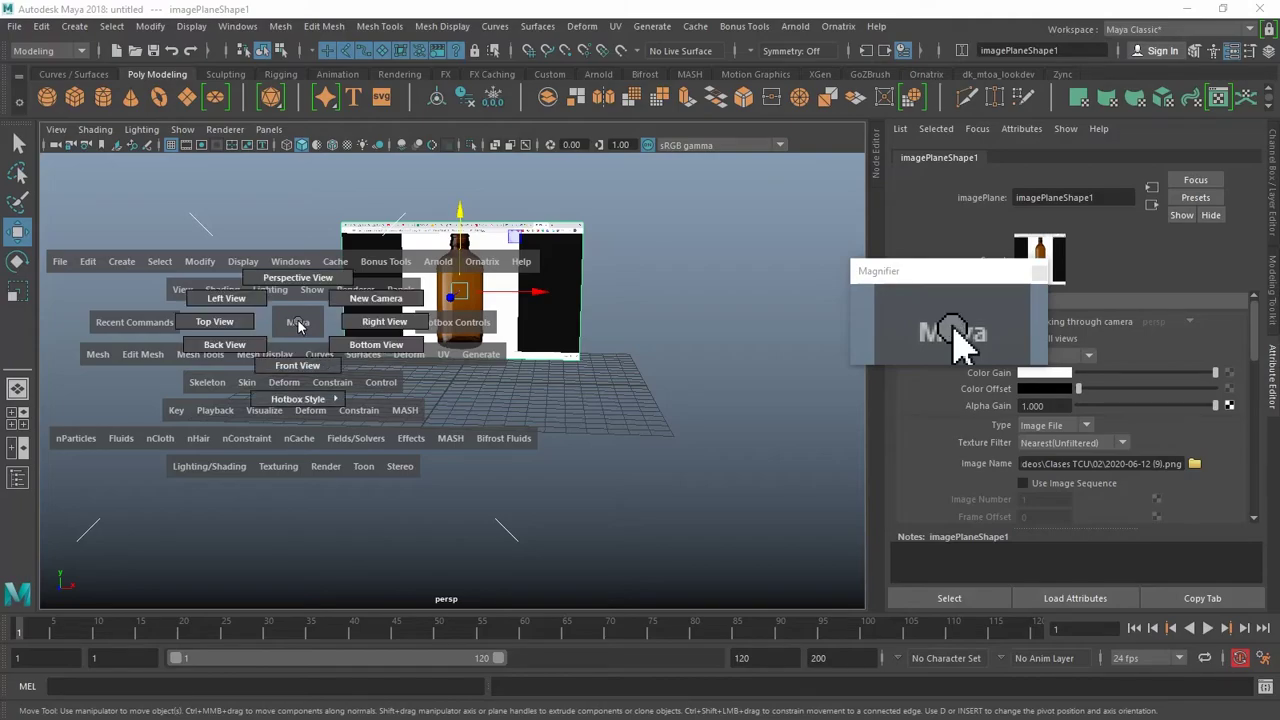
{"action": "left_click_drag", "start_coordinate": [297, 325], "coordinate": [315, 378]}
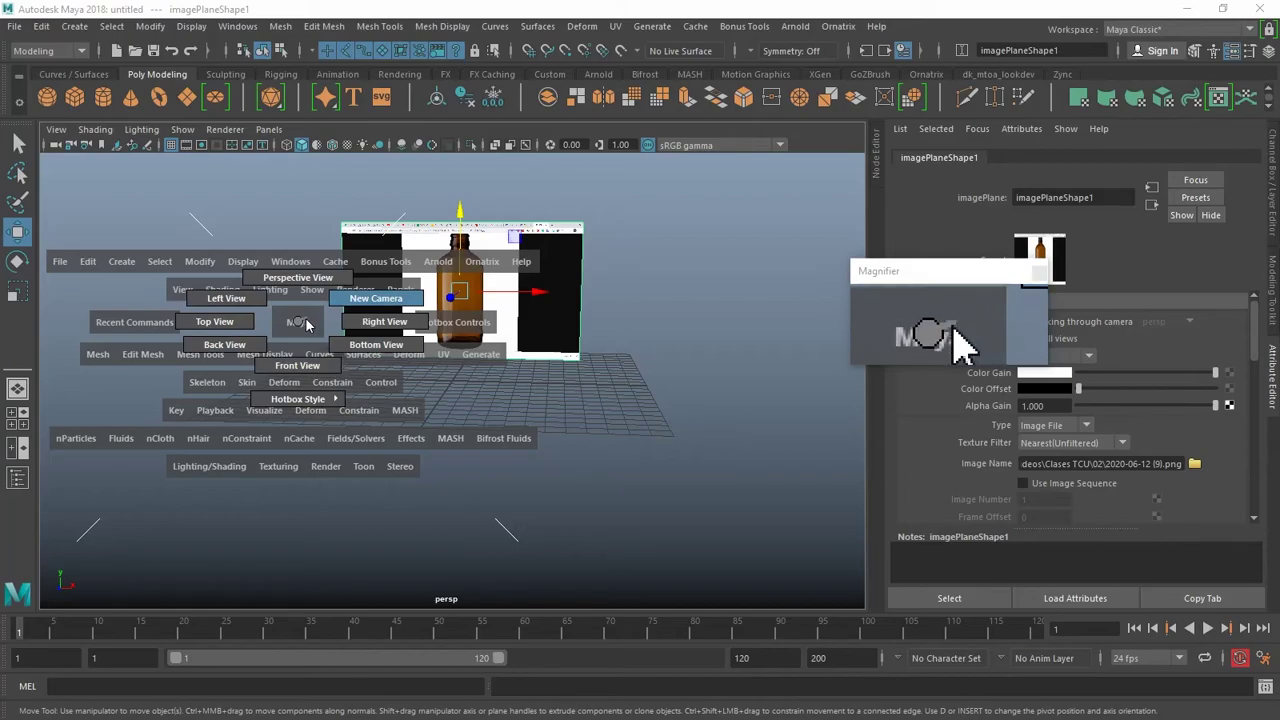
{"action": "left_click_drag", "start_coordinate": [315, 378], "coordinate": [303, 326]}
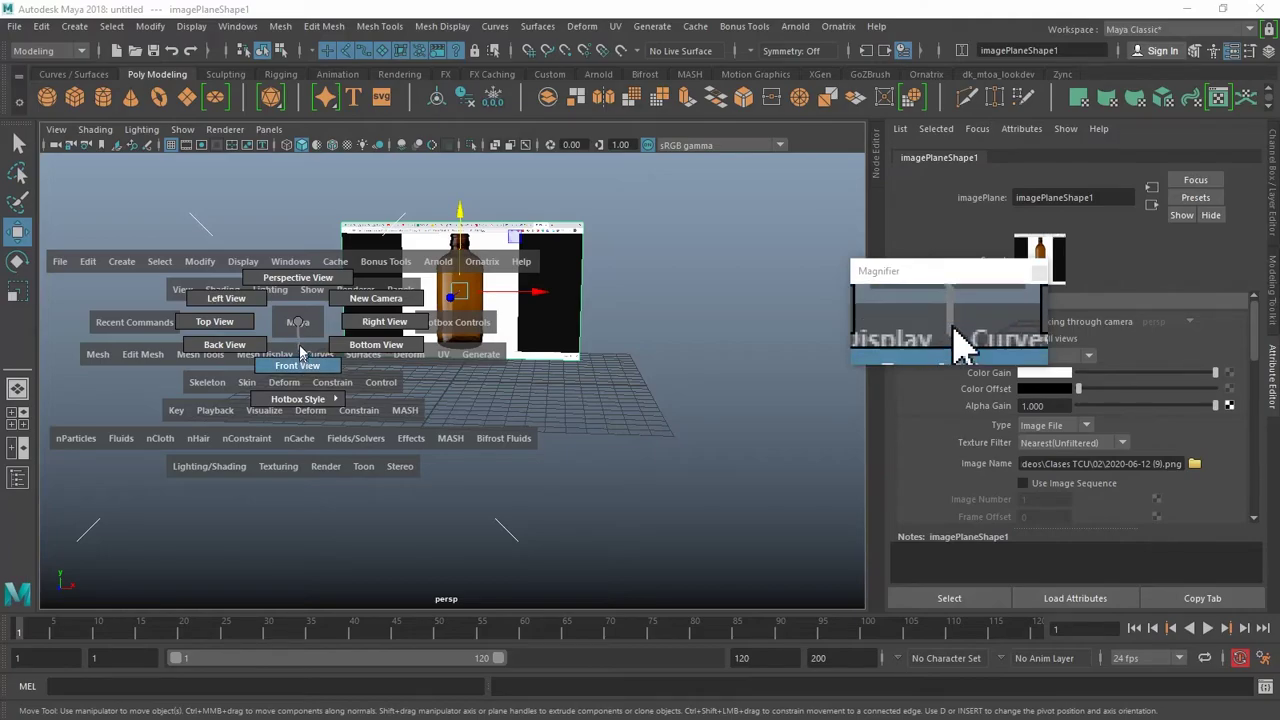
{"action": "key", "text": "space"}
{"action": "key", "text": "space"}
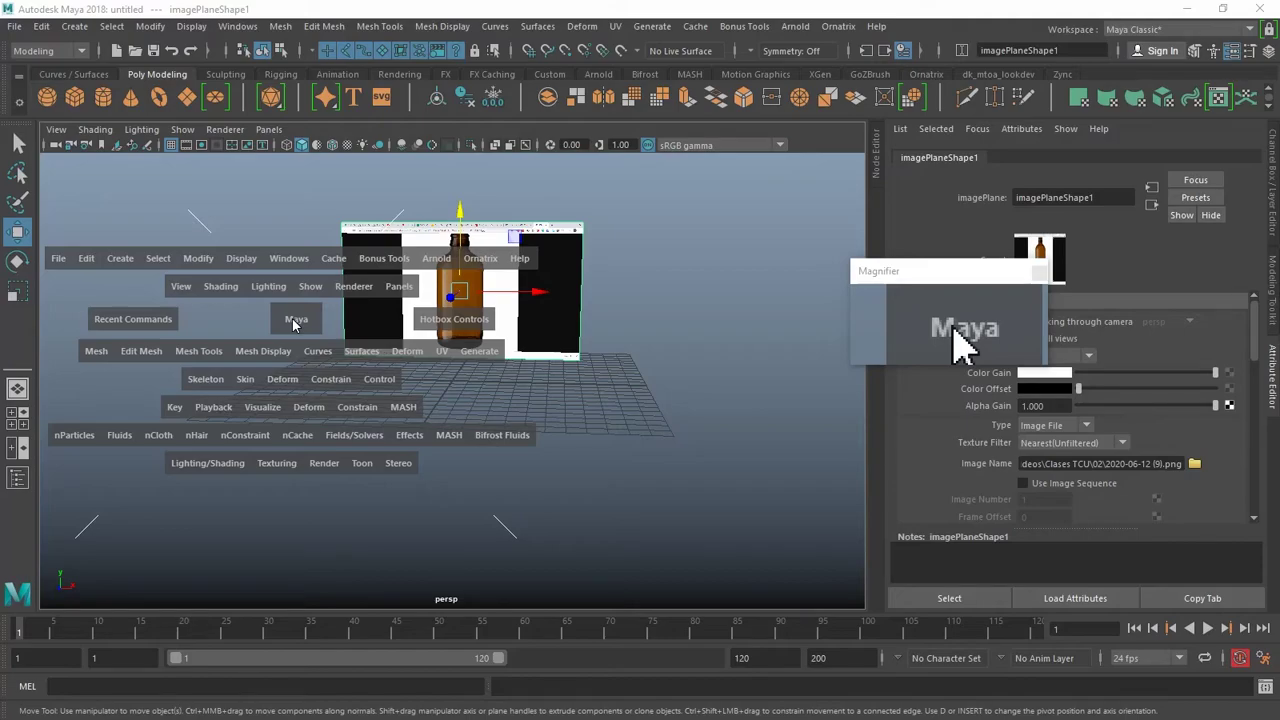
{"action": "left_click", "coordinate": [293, 323]}
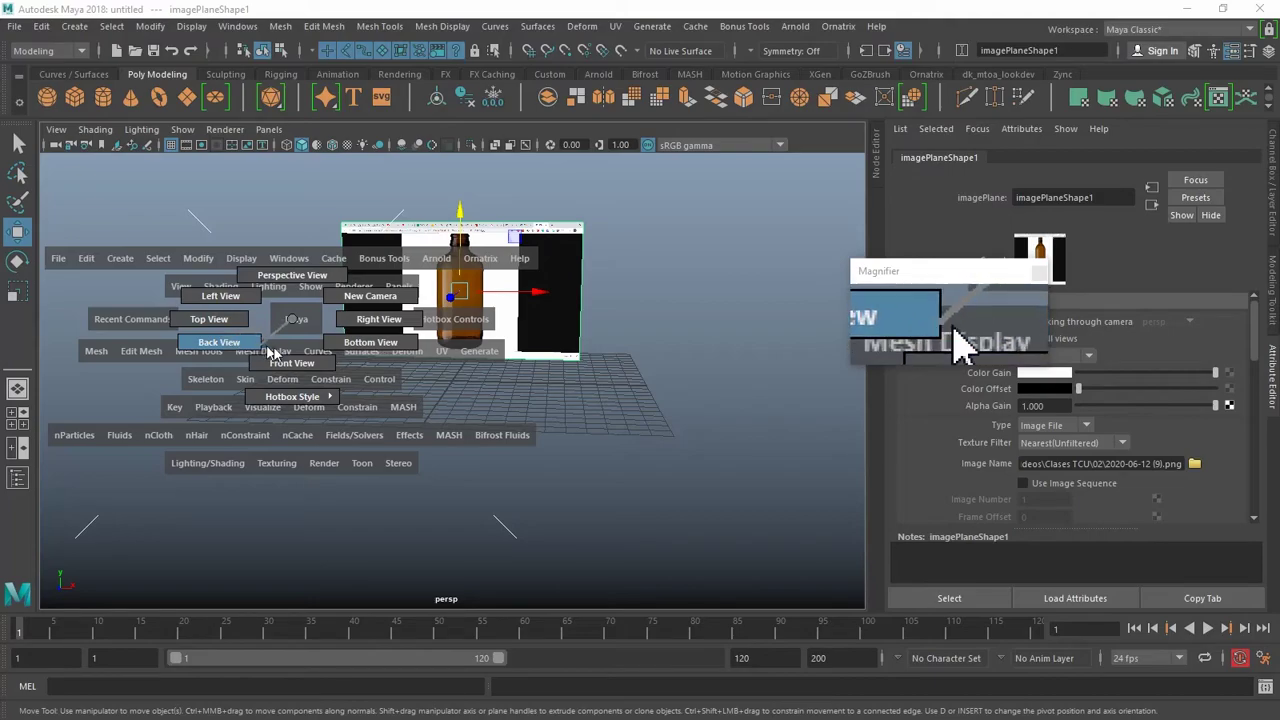
{"action": "left_click", "coordinate": [295, 364]}
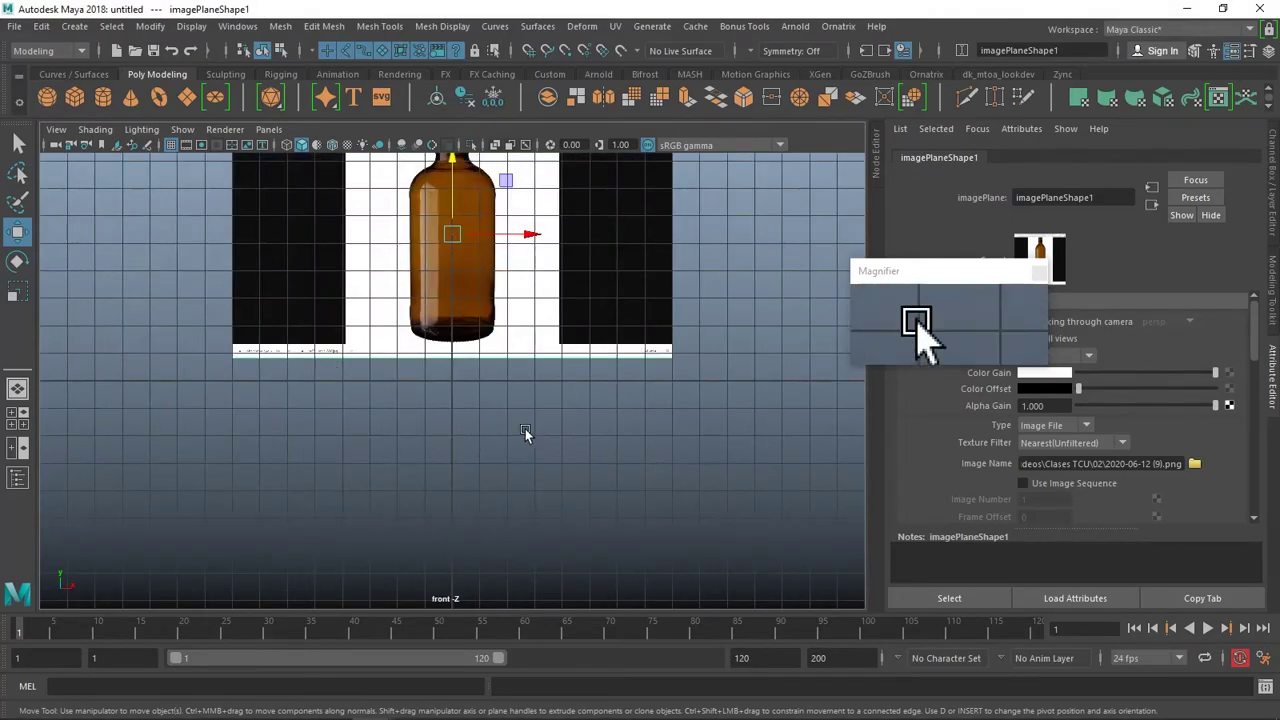
Pan and zoom the front view to frame the bottle reference image
{"action": "middle_click_drag", "start_coordinate": [632, 320], "coordinate": [640, 366], "text": "alt"}
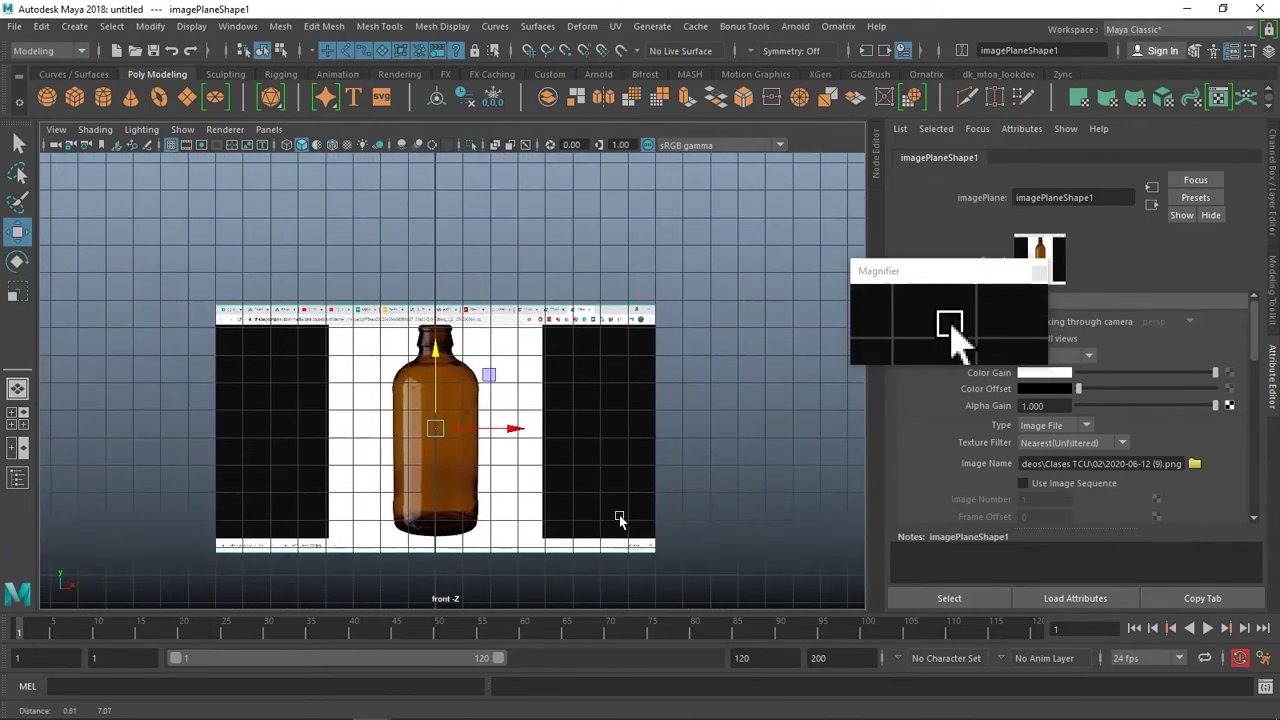
{"action": "scroll", "coordinate": [644, 400], "scroll_direction": "up", "scroll_amount": 3}
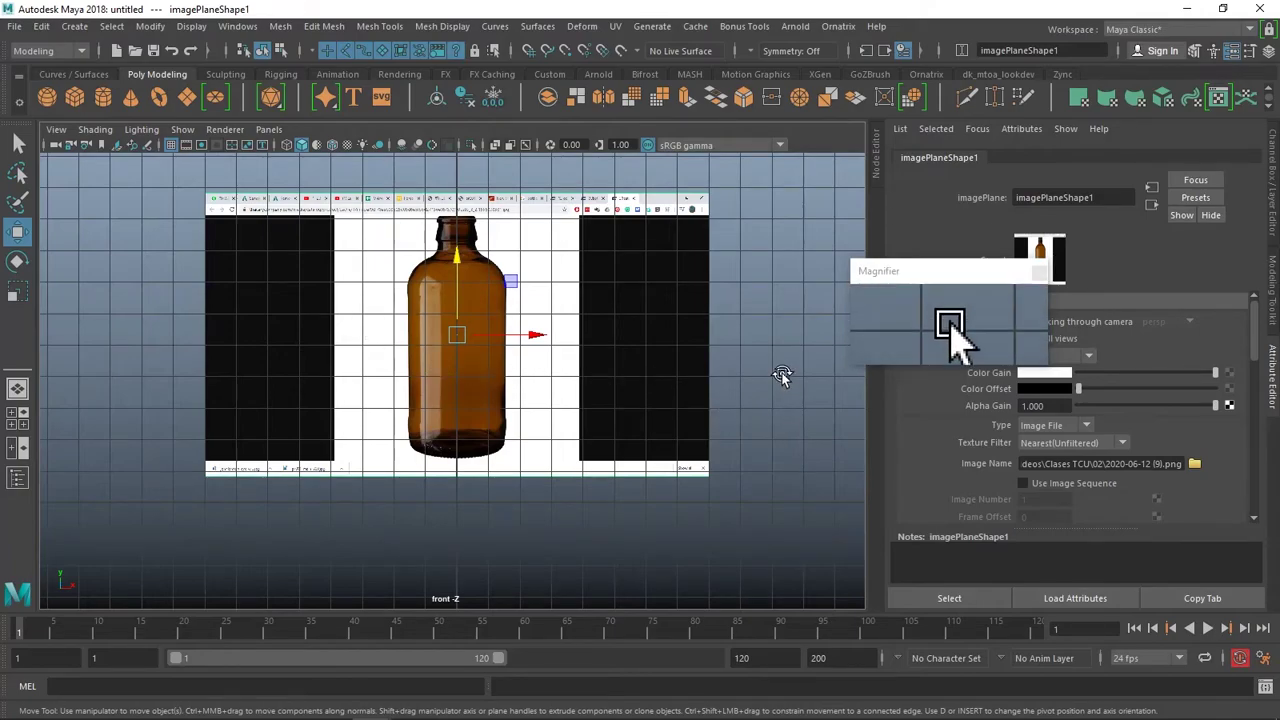
{"action": "left_click_drag", "start_coordinate": [780, 372], "coordinate": [746, 397], "text": "alt"}
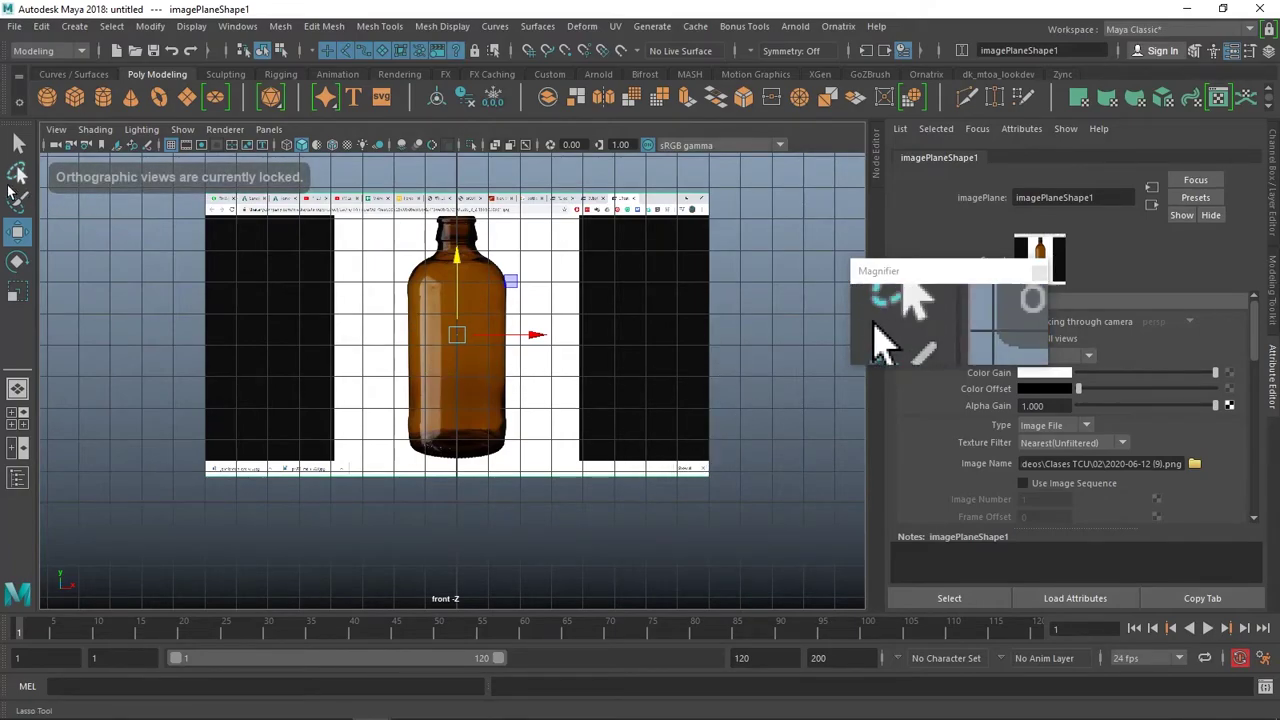
{"action": "left_click_drag", "start_coordinate": [81, 189], "coordinate": [165, 337], "text": "alt"}
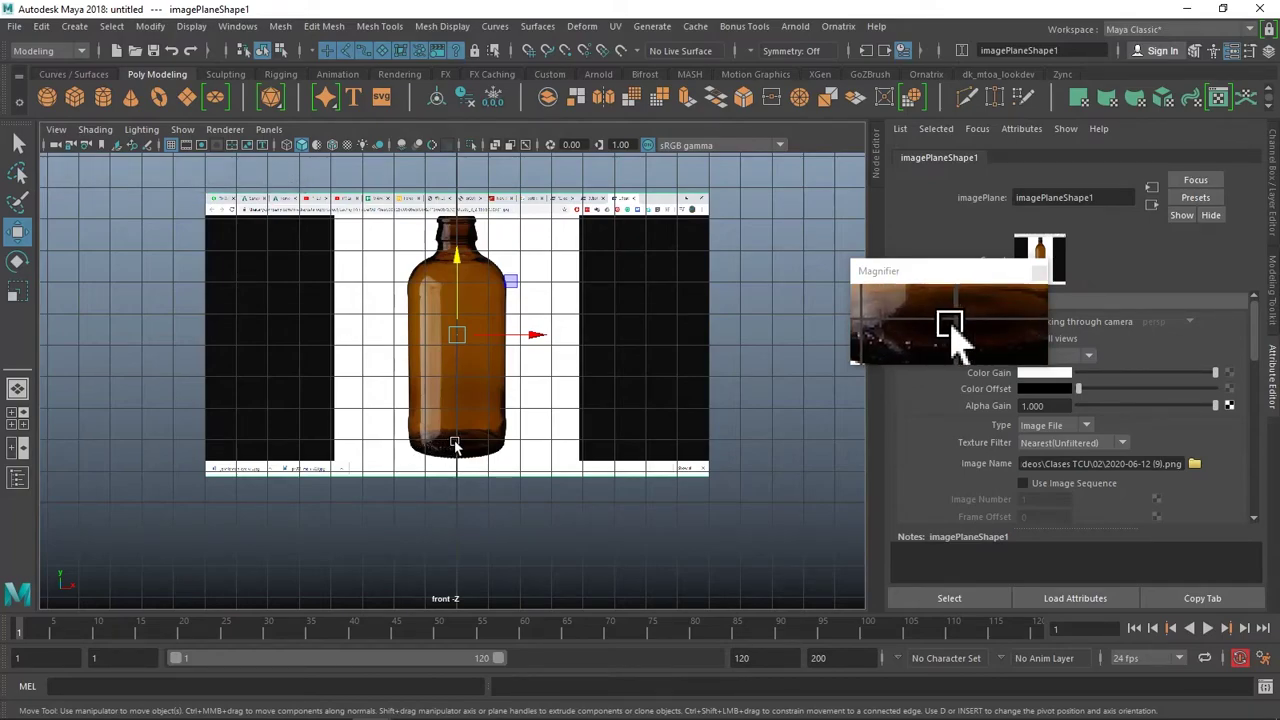
{"action": "scroll", "coordinate": [523, 457], "scroll_direction": "up", "scroll_amount": 1}
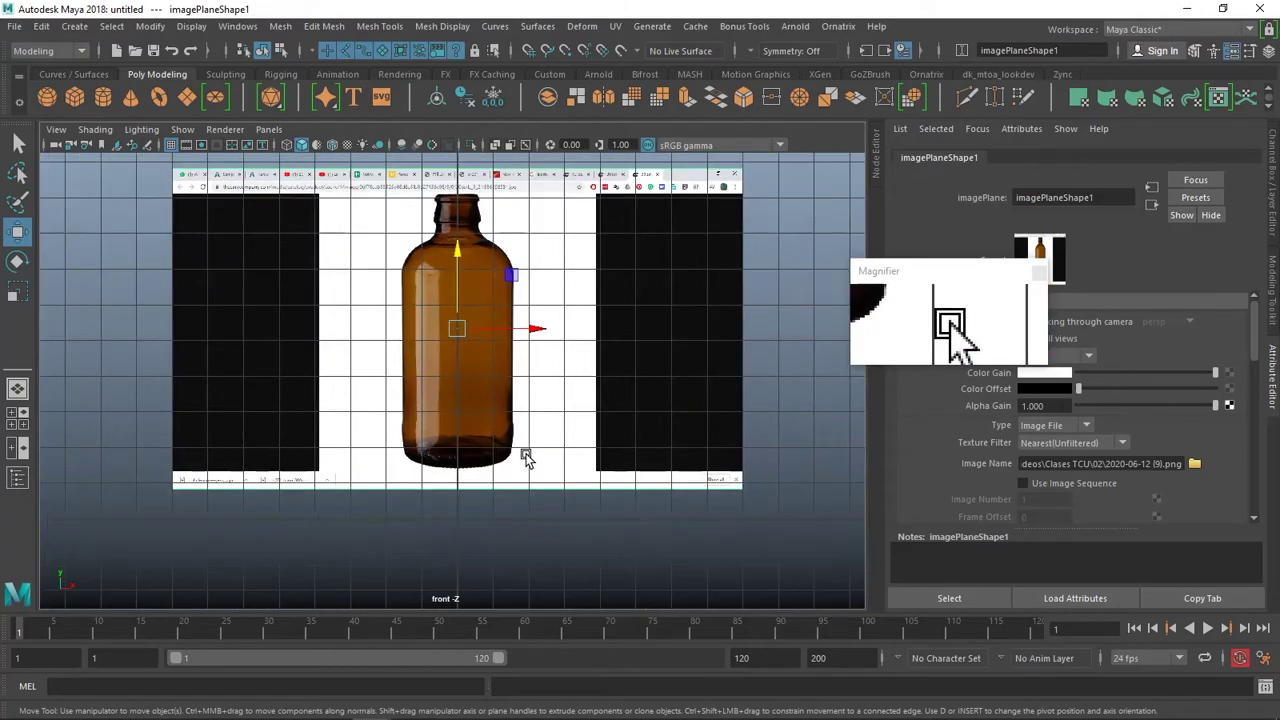
{"action": "scroll", "coordinate": [525, 455], "scroll_direction": "down", "scroll_amount": 2}
{"action": "scroll", "coordinate": [525, 458], "scroll_direction": "down", "scroll_amount": 1}
{"action": "scroll", "coordinate": [543, 451], "scroll_direction": "down", "scroll_amount": 1}
Select the image plane and try the move, rotate and scale tools, undoing each trial
{"action": "left_click", "coordinate": [566, 414]}
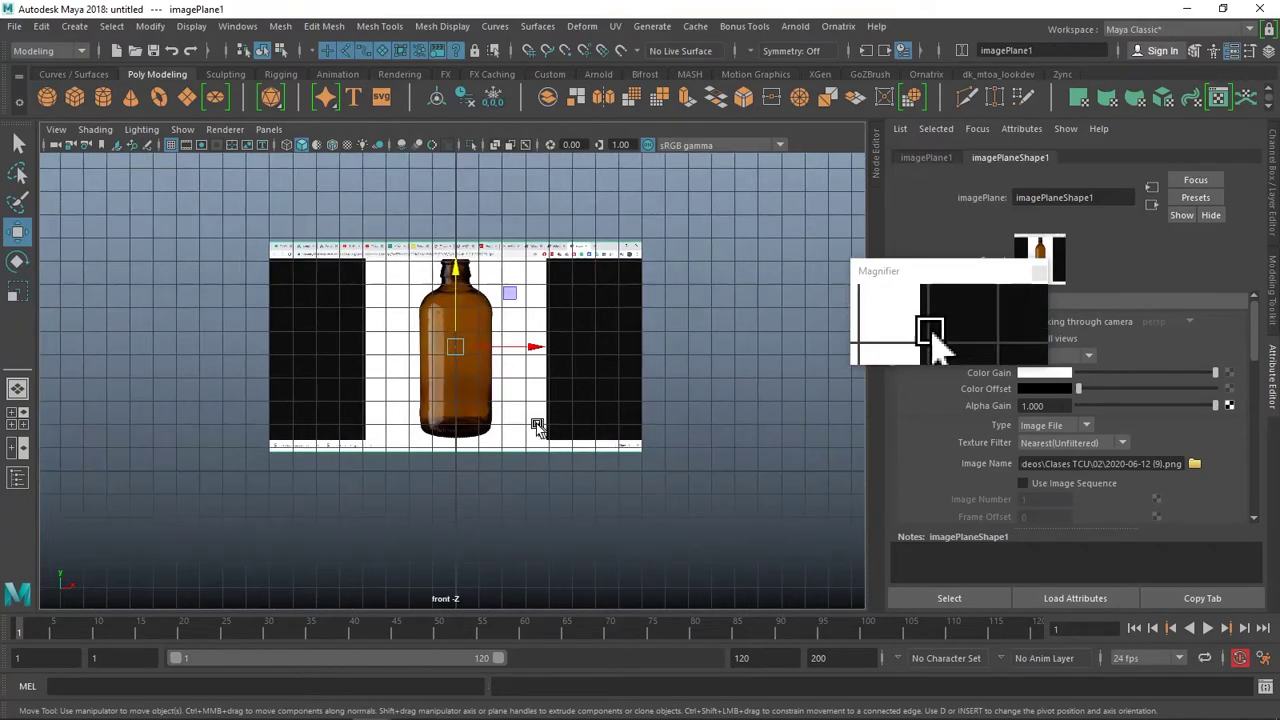
{"action": "key", "text": "r"}
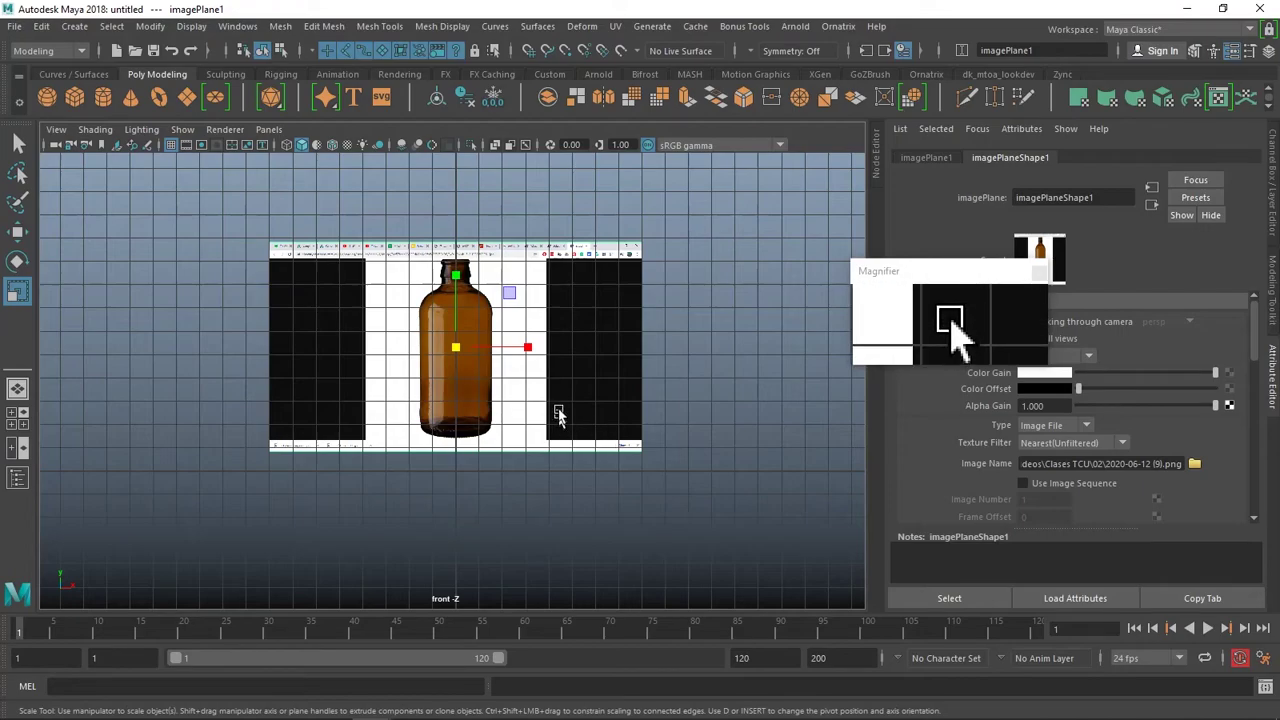
{"action": "key", "text": "q"}
{"action": "key", "text": "w"}
{"action": "mouse_move", "coordinate": [457, 285]}
{"action": "left_mouse_down"}
{"action": "mouse_move", "coordinate": [449, 354]}
{"action": "mouse_move", "coordinate": [430, 354]}
{"action": "mouse_move", "coordinate": [529, 443]}
{"action": "left_mouse_up"}
{"action": "key", "text": "ctrl+z"}
{"action": "key", "text": "e"}
{"action": "key", "text": "ctrl+z"}
{"action": "key", "text": "r"}
{"action": "key", "text": "ctrl+z"}
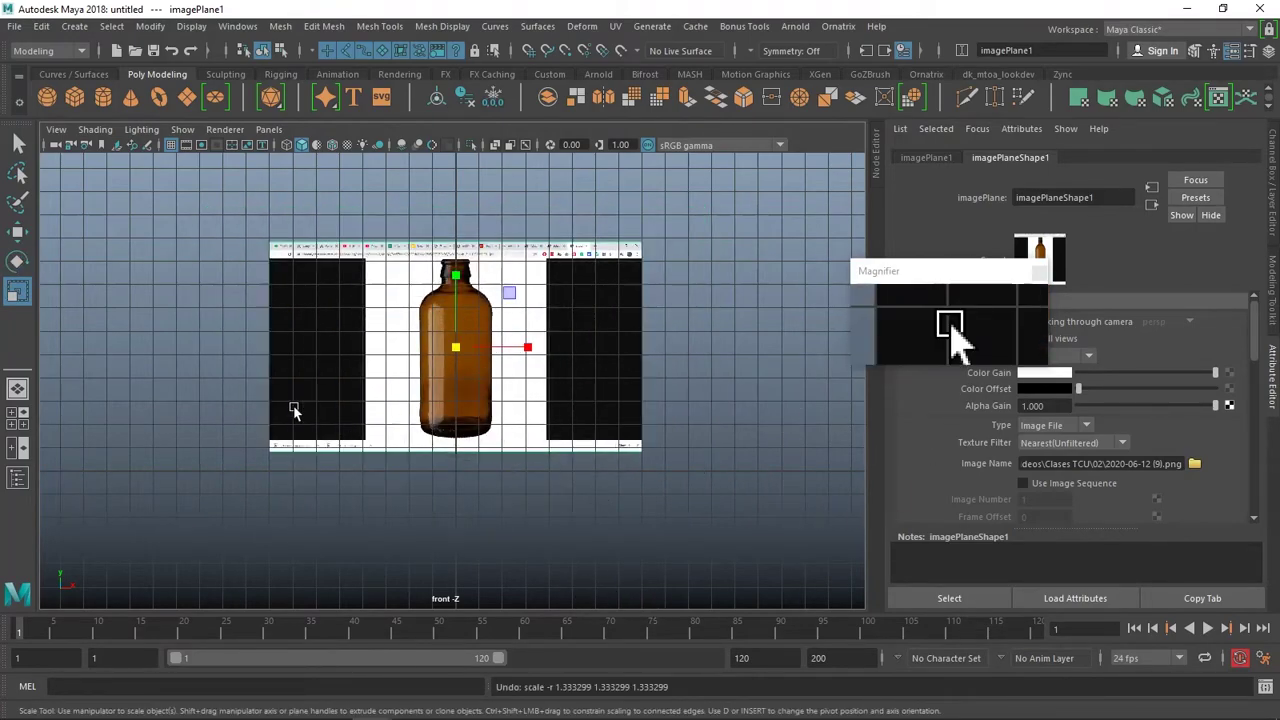
Scale the image plane up around the bottle, move it up, and zoom in on the base
{"action": "left_click_drag", "start_coordinate": [456, 348], "coordinate": [627, 440]}
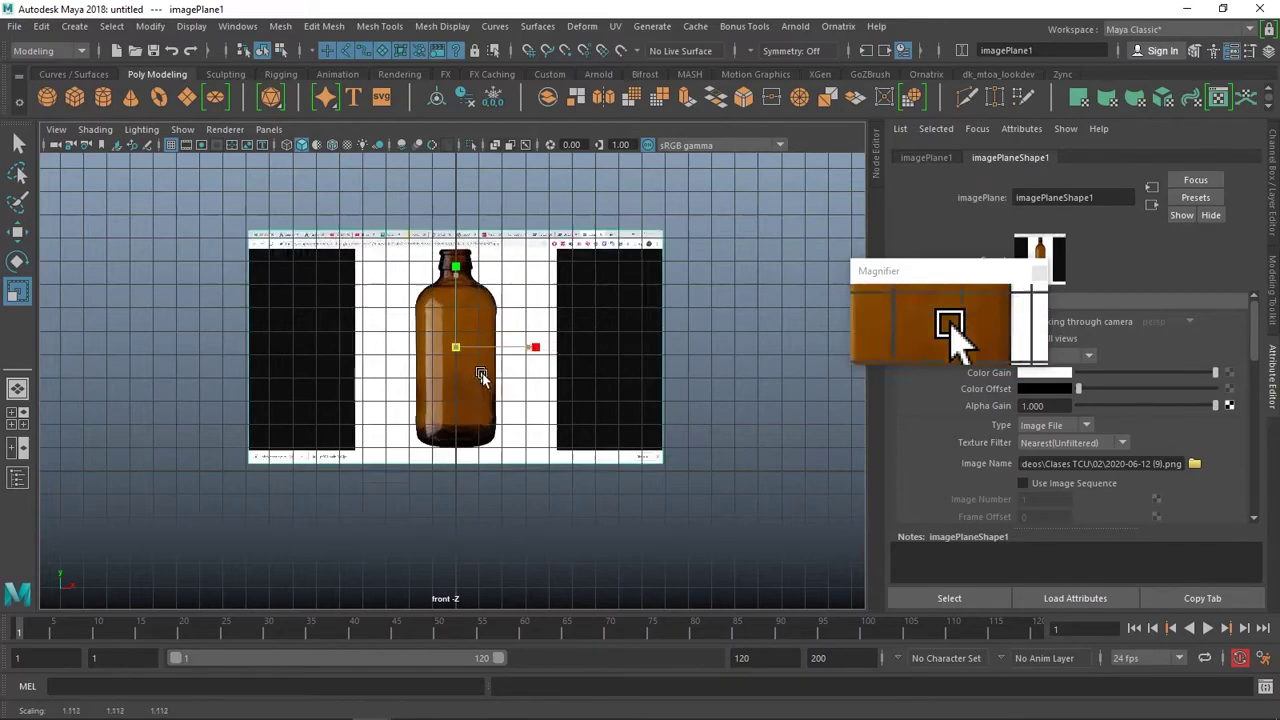
{"action": "key", "text": "w"}
{"action": "left_click_drag", "start_coordinate": [457, 313], "coordinate": [457, 263]}
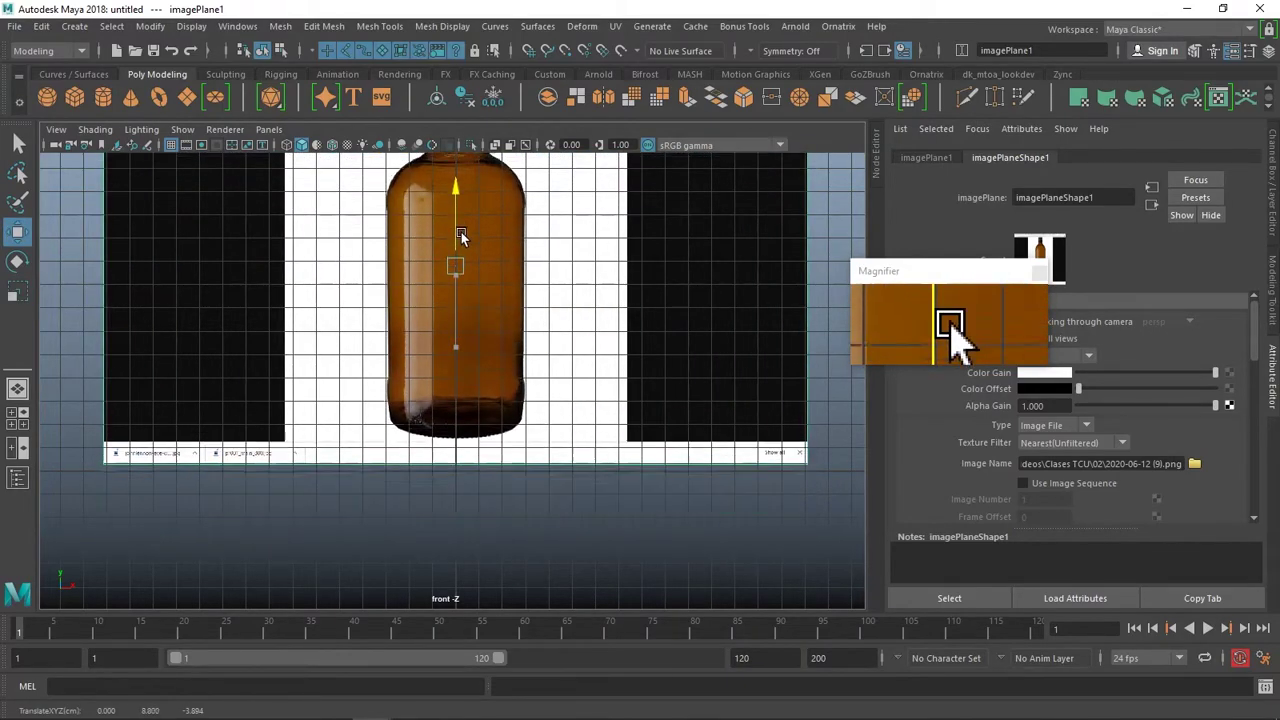
{"action": "middle_click_drag", "start_coordinate": [531, 471], "coordinate": [571, 457], "text": "alt"}
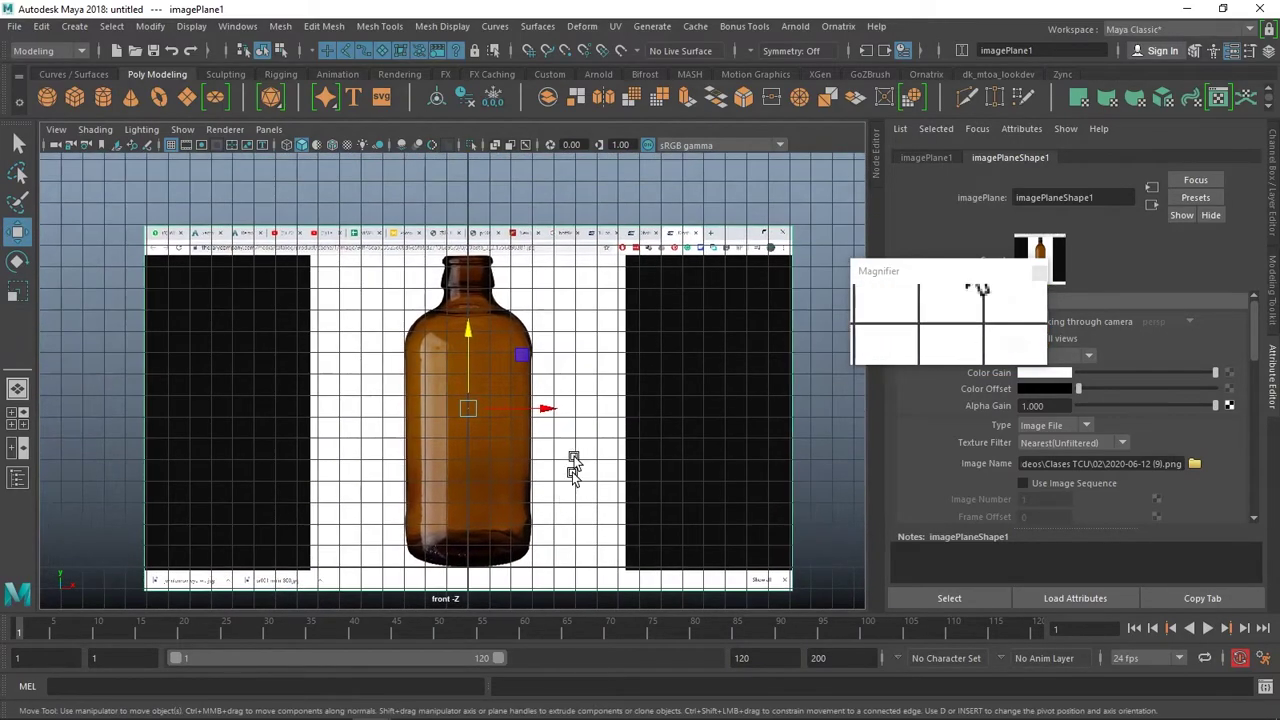
{"action": "left_click", "coordinate": [593, 434], "text": "alt"}
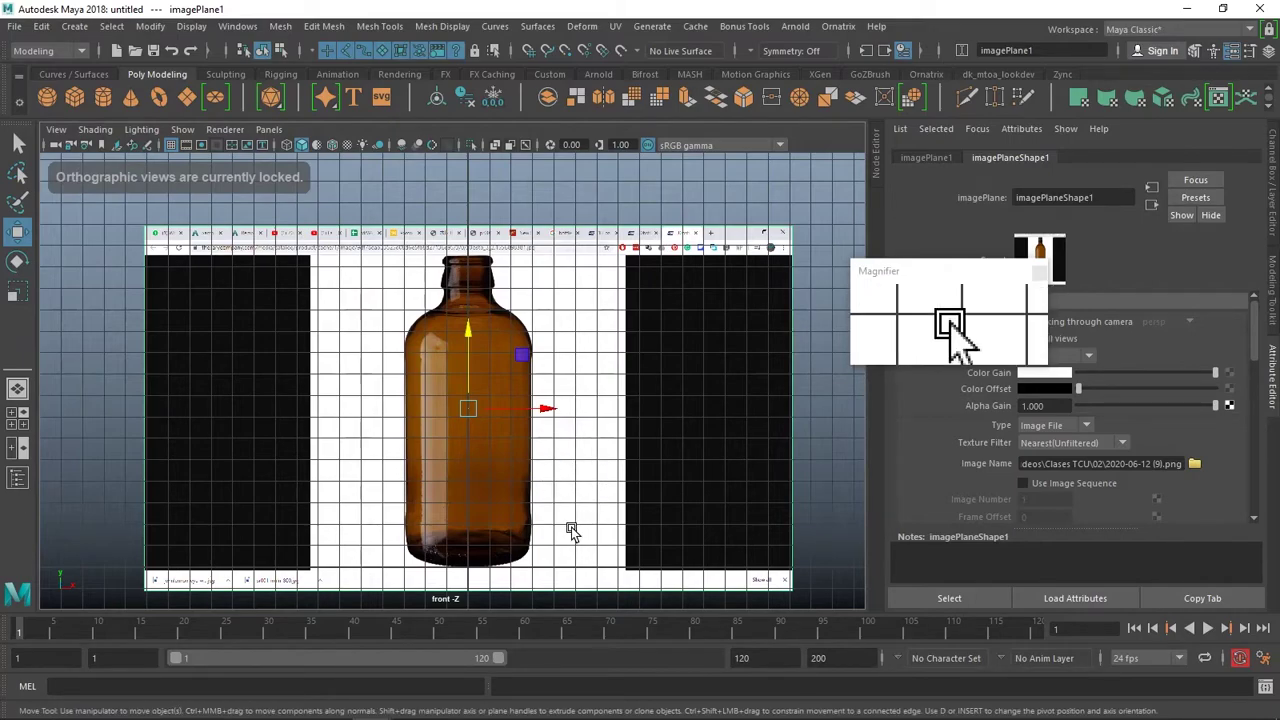
{"action": "middle_click_drag", "start_coordinate": [542, 553], "coordinate": [535, 513], "text": "alt"}
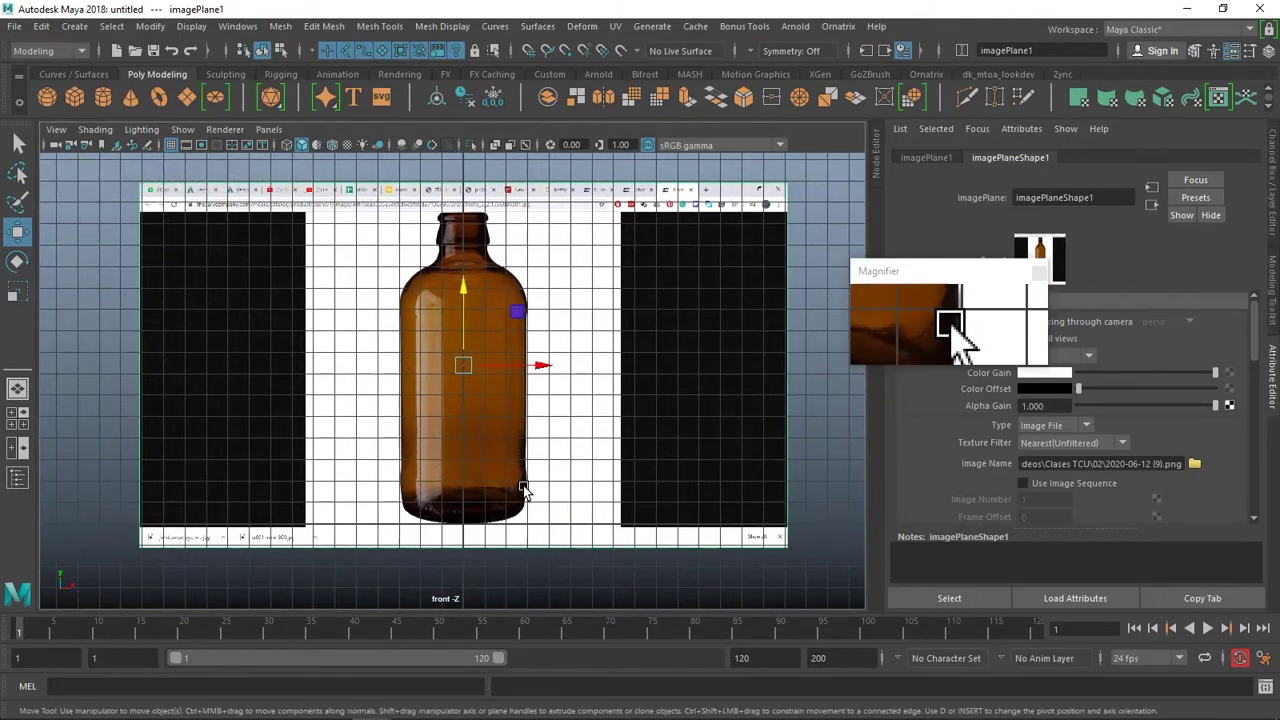
{"action": "mouse_move", "coordinate": [468, 384]}
{"action": "right_mouse_down", "text": "alt"}
{"action": "mouse_move", "coordinate": [465, 327]}
{"action": "mouse_move", "coordinate": [523, 566]}
{"action": "right_mouse_up", "text": "alt"}
{"action": "middle_click_drag", "start_coordinate": [523, 566], "coordinate": [528, 314], "text": "alt"}
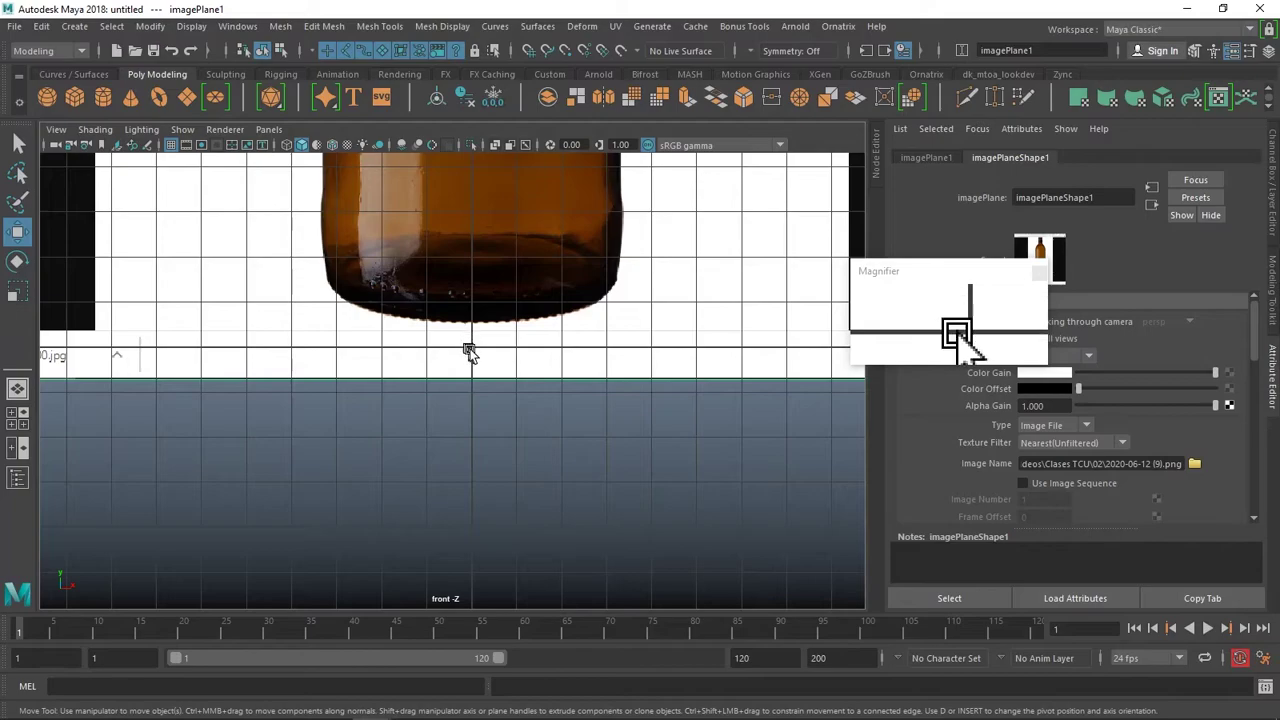
{"action": "scroll", "coordinate": [478, 320], "scroll_direction": "down", "scroll_amount": 3}
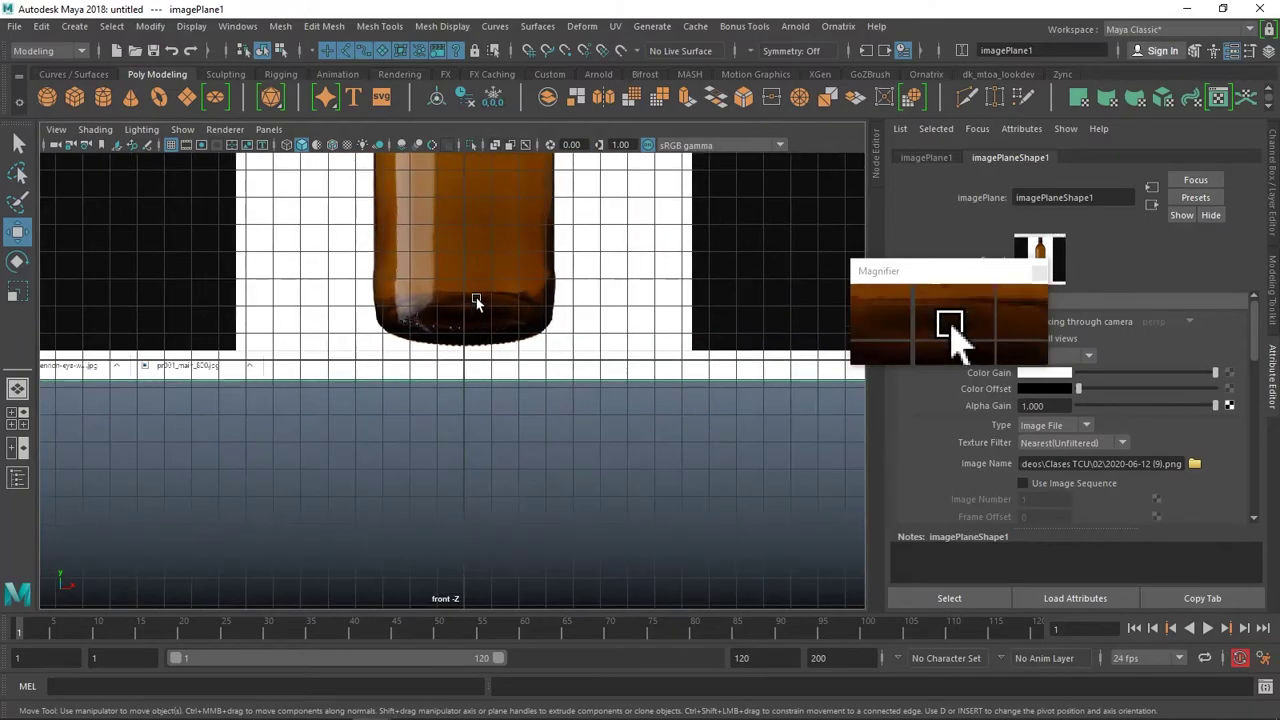
{"action": "scroll", "coordinate": [476, 297], "scroll_direction": "down", "scroll_amount": 2}
Lower the image plane slightly along Y to about 8.1 so the whole bottle shows
{"action": "middle_click_drag", "start_coordinate": [492, 192], "coordinate": [462, 300]}
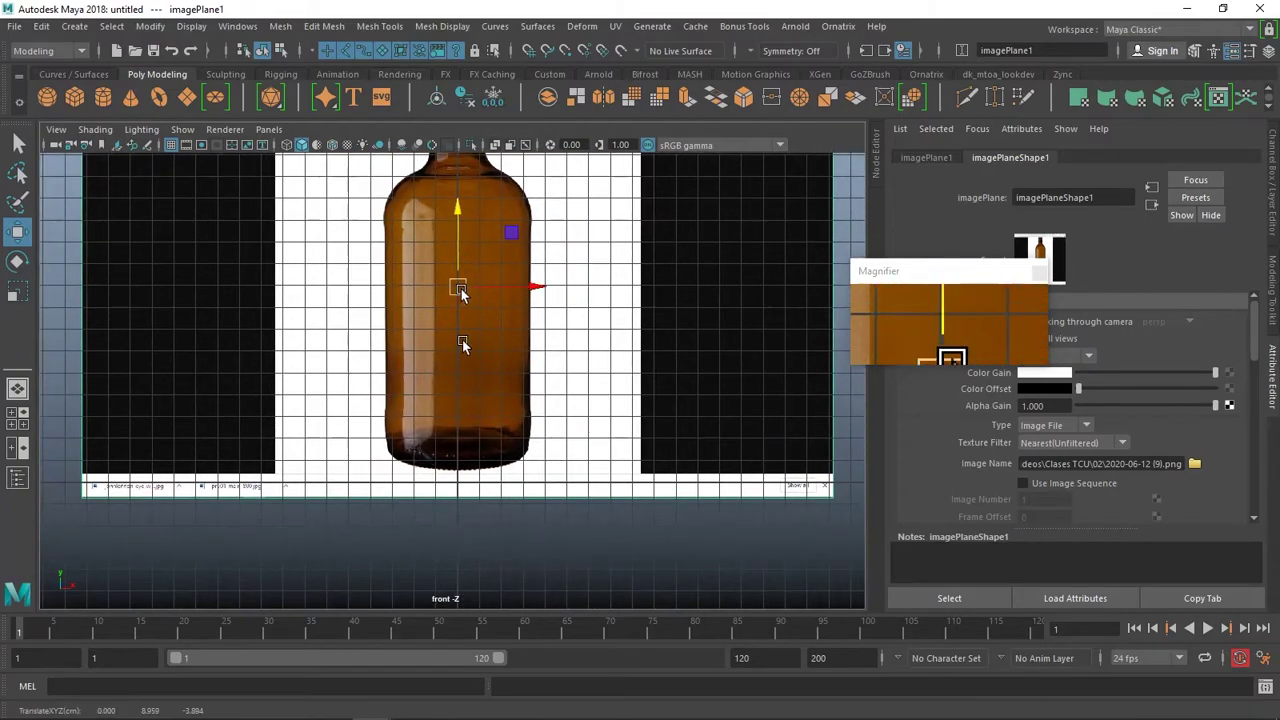
{"action": "scroll", "coordinate": [462, 340], "scroll_direction": "up", "scroll_amount": 2}
{"action": "middle_click_drag", "start_coordinate": [476, 390], "coordinate": [480, 398]}
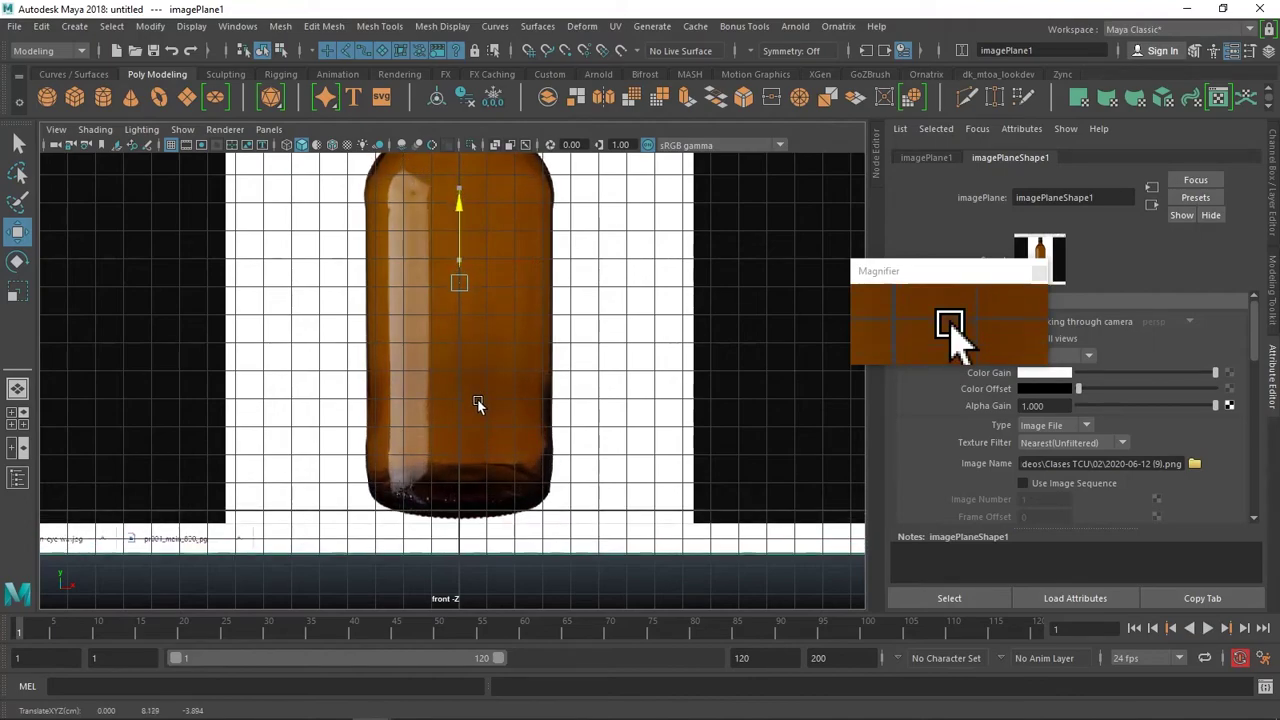
{"action": "scroll", "coordinate": [505, 420], "scroll_direction": "down", "scroll_amount": 1}
{"action": "scroll", "coordinate": [510, 505], "scroll_direction": "up", "scroll_amount": 1}
{"action": "scroll", "coordinate": [510, 505], "scroll_direction": "down", "scroll_amount": 1}
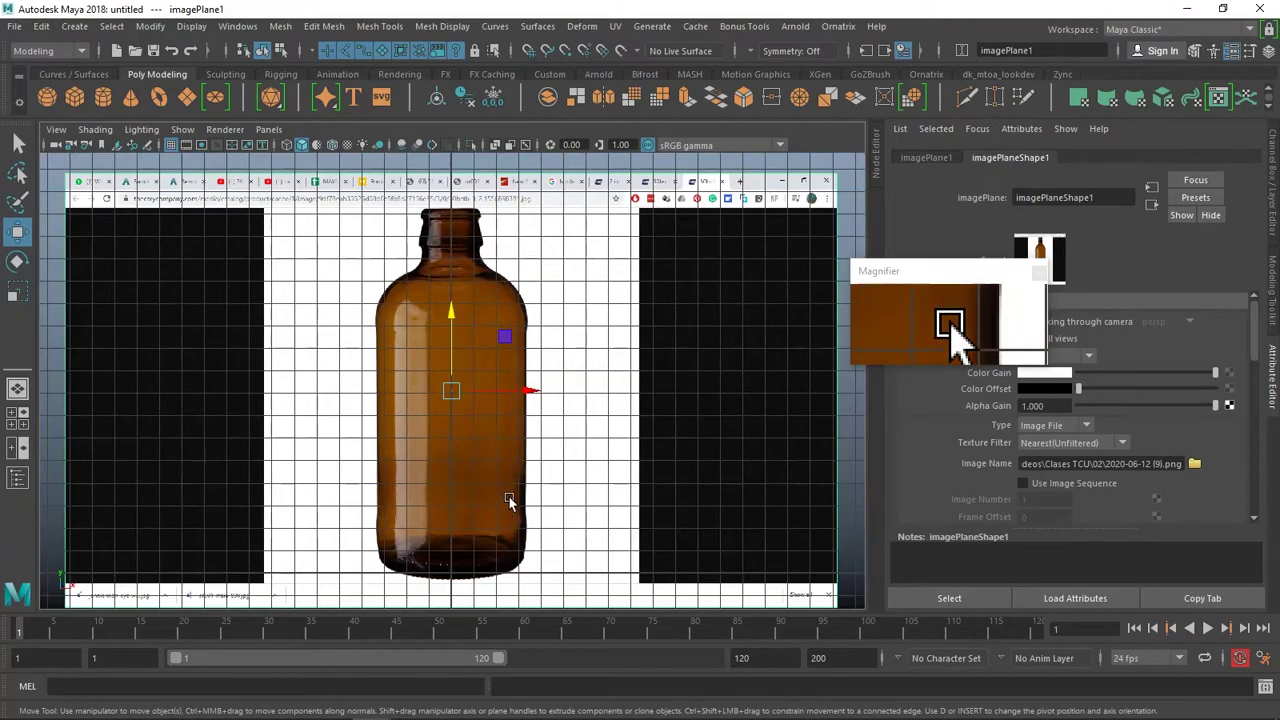
{"action": "scroll", "coordinate": [514, 505], "scroll_direction": "up", "scroll_amount": 1}
{"action": "scroll", "coordinate": [514, 505], "scroll_direction": "up", "scroll_amount": 1}
{"action": "scroll", "coordinate": [520, 455], "scroll_direction": "up", "scroll_amount": 1}
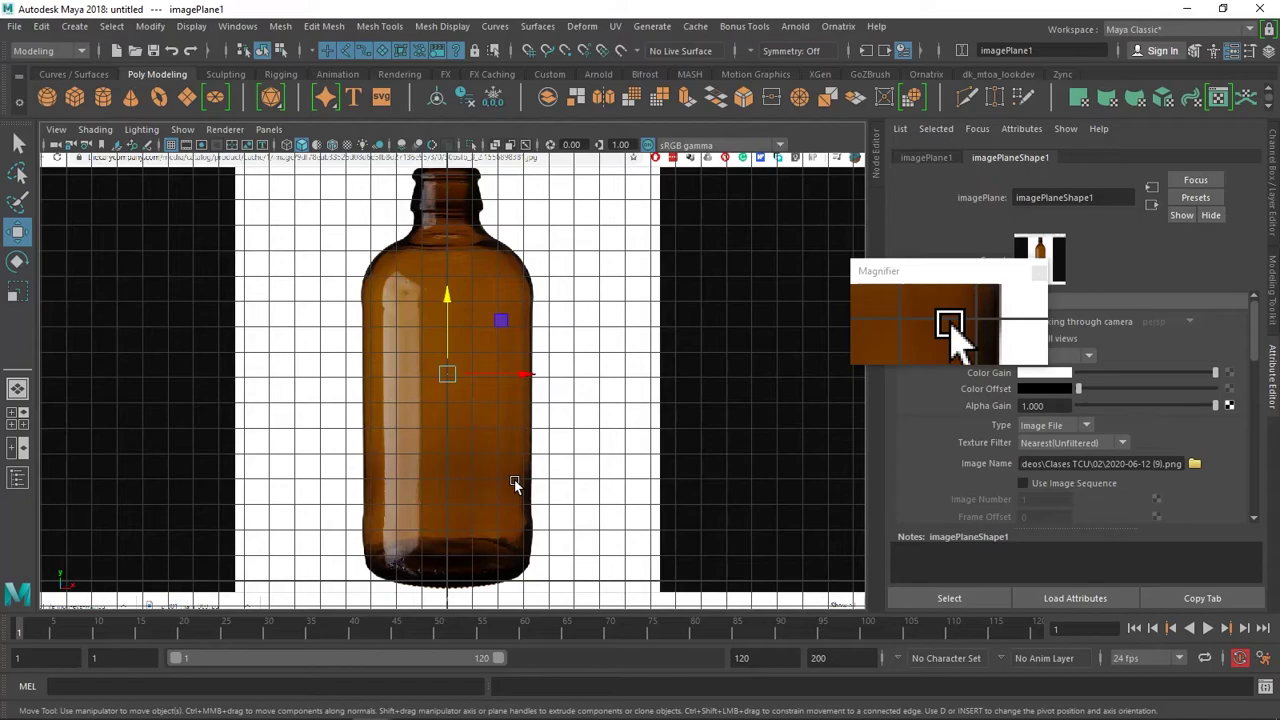
Push the bottle image plane farther back along Z in the front view
{"action": "middle_click_drag", "start_coordinate": [487, 529], "coordinate": [349, 420], "text": "alt"}
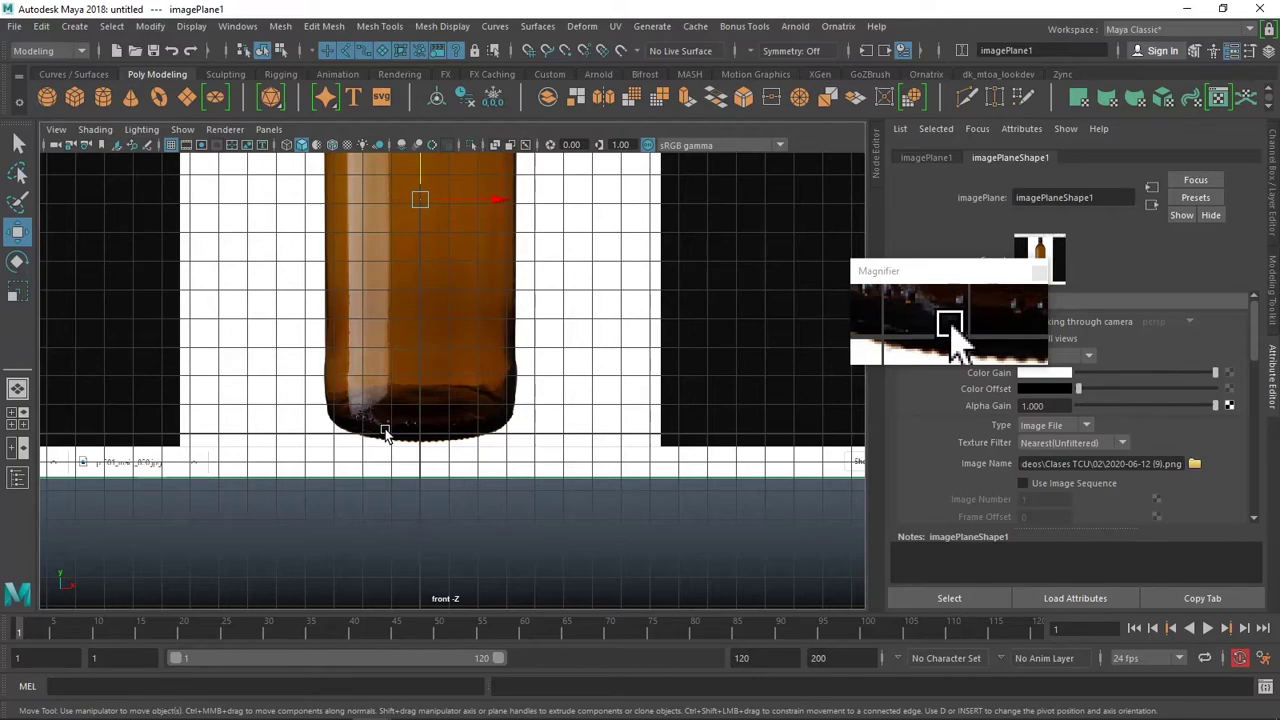
{"action": "middle_click_drag", "start_coordinate": [383, 429], "coordinate": [457, 334]}
{"action": "mouse_move", "coordinate": [423, 214]}
{"action": "left_mouse_down"}
{"action": "mouse_move", "coordinate": [422, 168]}
{"action": "mouse_move", "coordinate": [425, 270]}
{"action": "left_mouse_up"}
Zoom out and pan the front view to recentre the now-smaller bottle plane
{"action": "scroll", "coordinate": [430, 350], "scroll_direction": "up", "scroll_amount": 3}
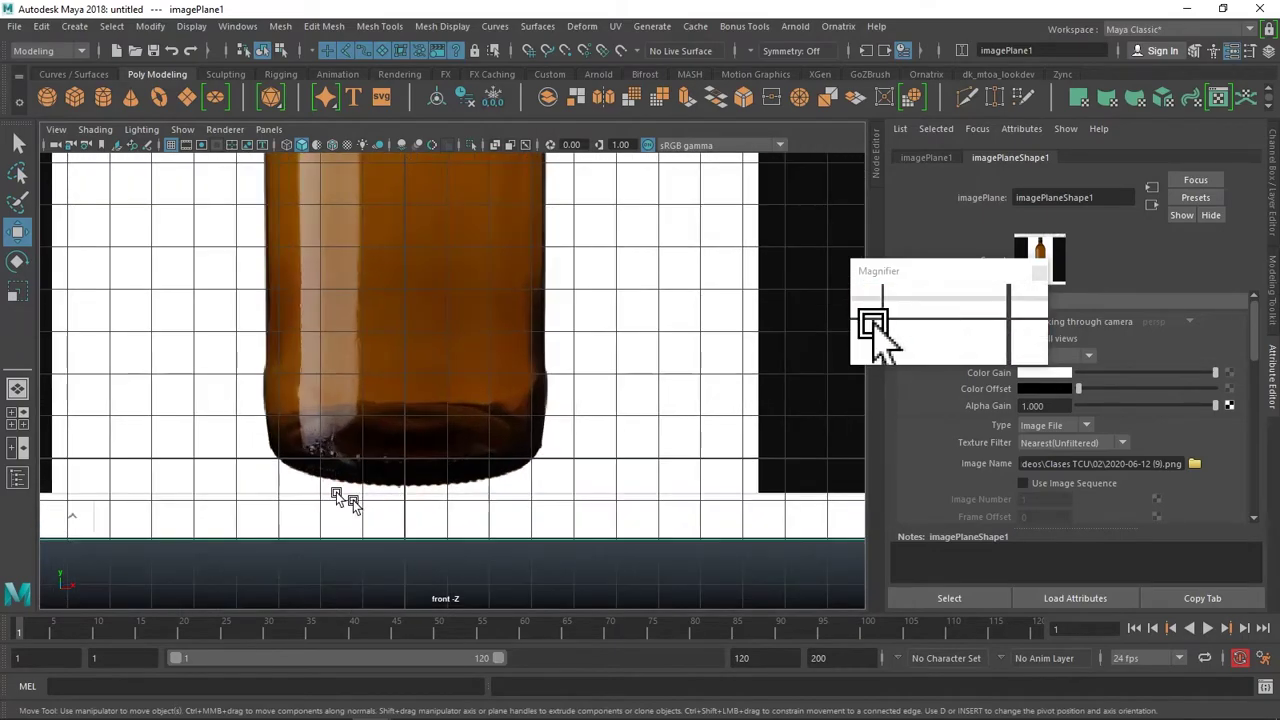
{"action": "scroll", "coordinate": [570, 420], "scroll_direction": "down", "scroll_amount": 2}
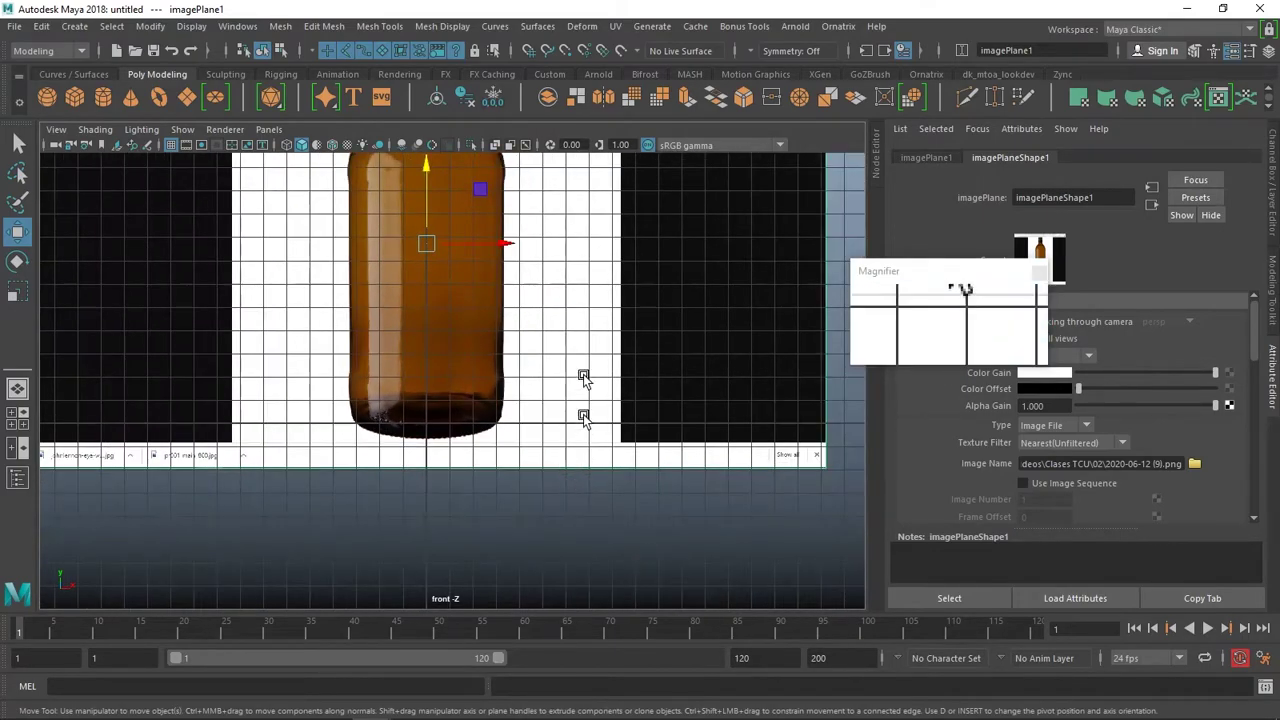
{"action": "scroll", "coordinate": [586, 390], "scroll_direction": "down", "scroll_amount": 2}
{"action": "scroll", "coordinate": [586, 400], "scroll_direction": "down", "scroll_amount": 1}
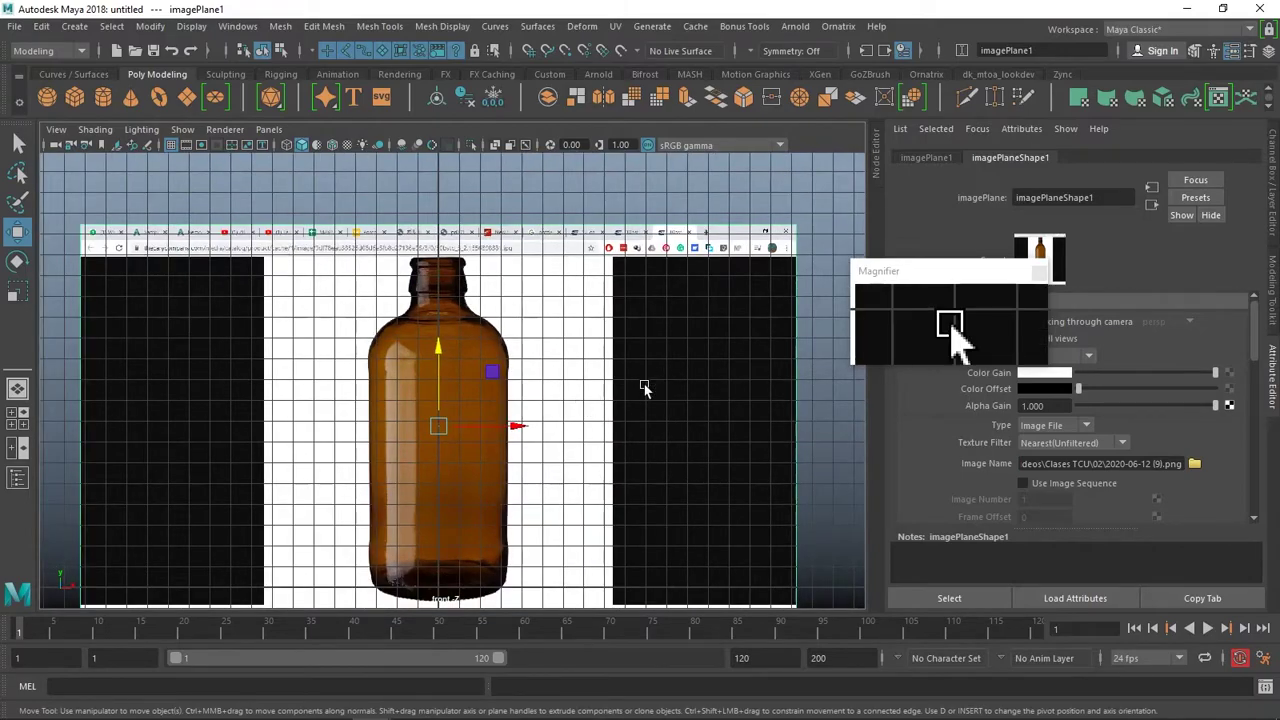
{"action": "middle_click_drag", "start_coordinate": [654, 389], "coordinate": [614, 337], "text": "alt"}
{"action": "key", "text": "space"}
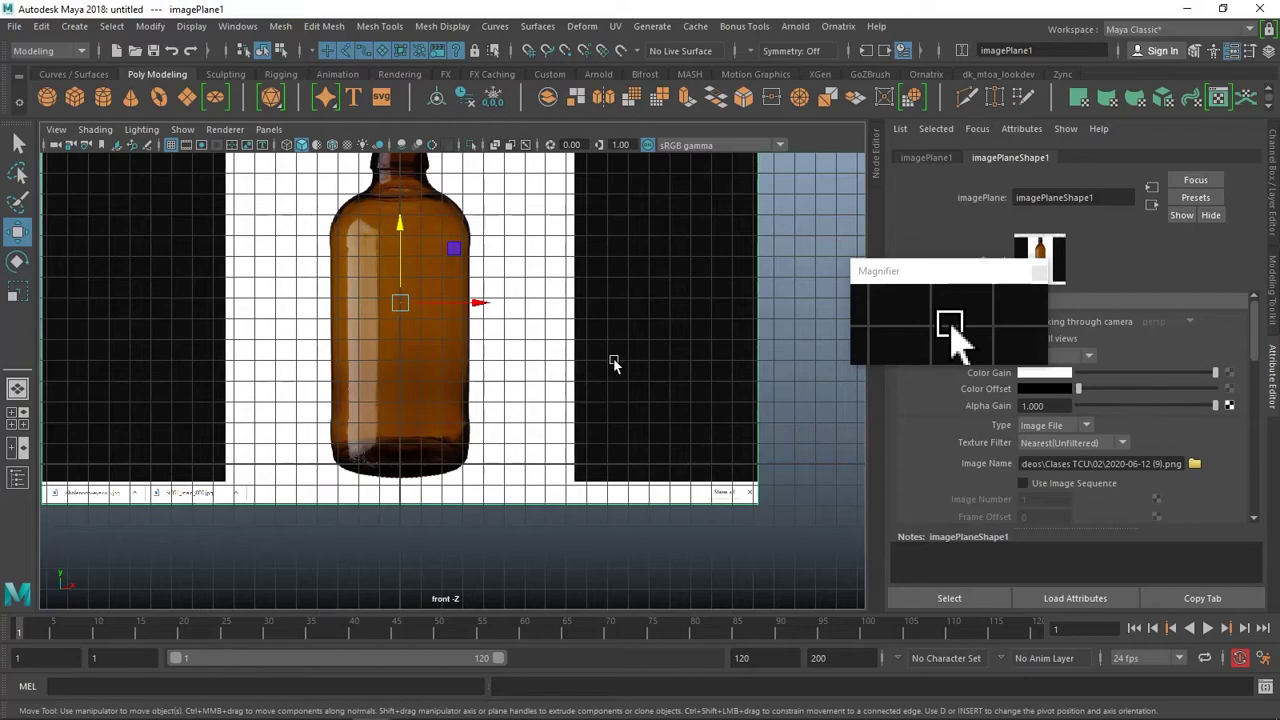
{"action": "key", "text": "space"}
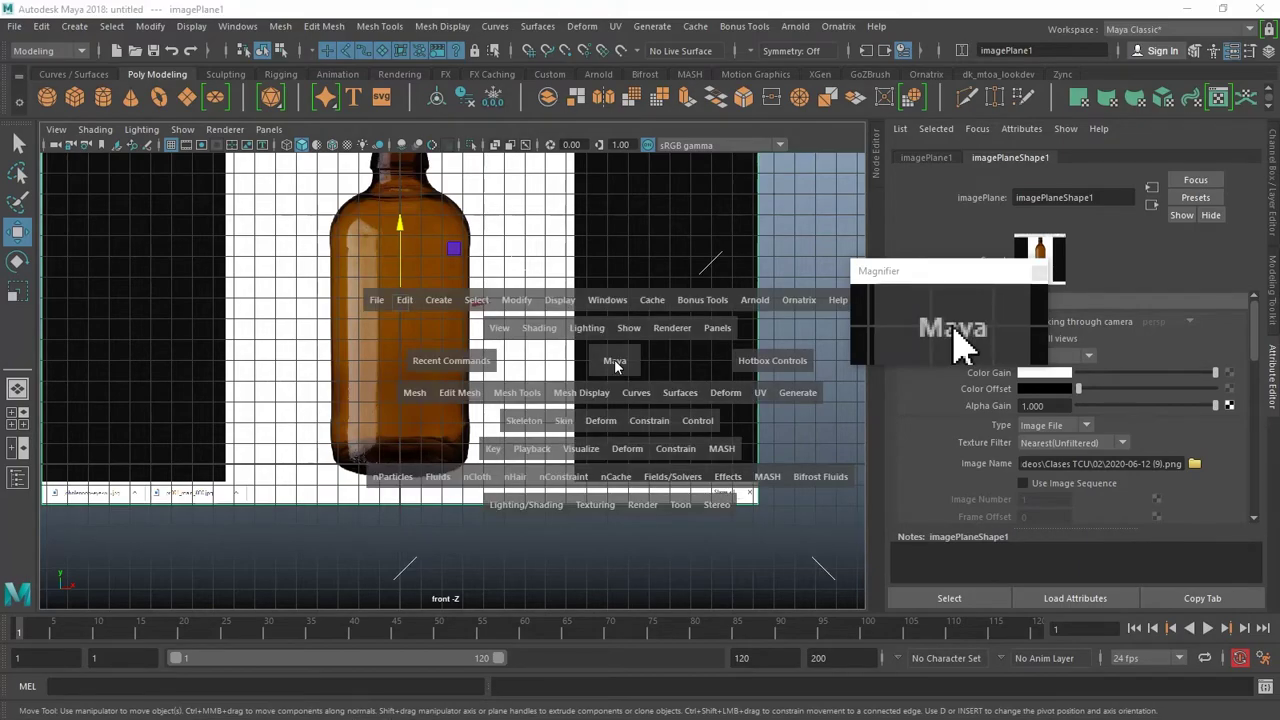
Switch the panel to the perspective camera and use the side-by-side Front/Persp two-pane layout
{"action": "left_click", "coordinate": [615, 366]}
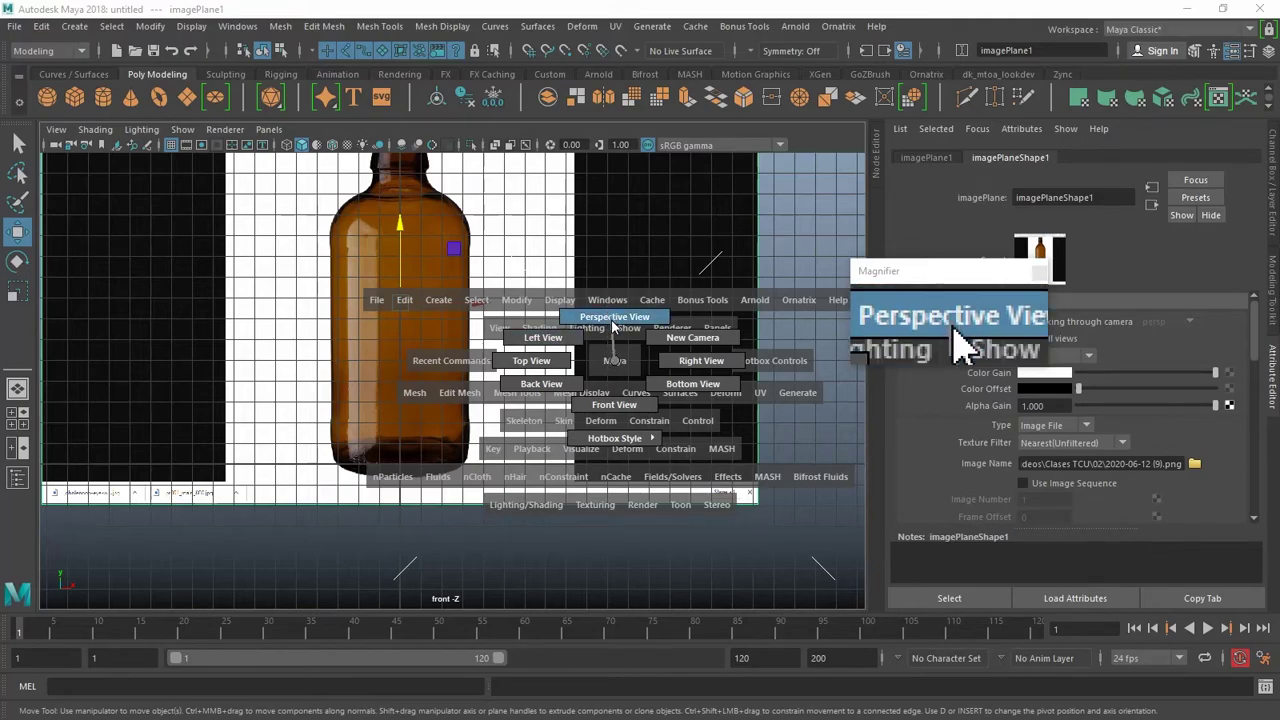
{"action": "mouse_move", "coordinate": [614, 327]}
{"action": "left_mouse_down", "text": "alt"}
{"action": "mouse_move", "coordinate": [621, 345]}
{"action": "mouse_move", "coordinate": [549, 347]}
{"action": "left_mouse_up", "text": "alt"}
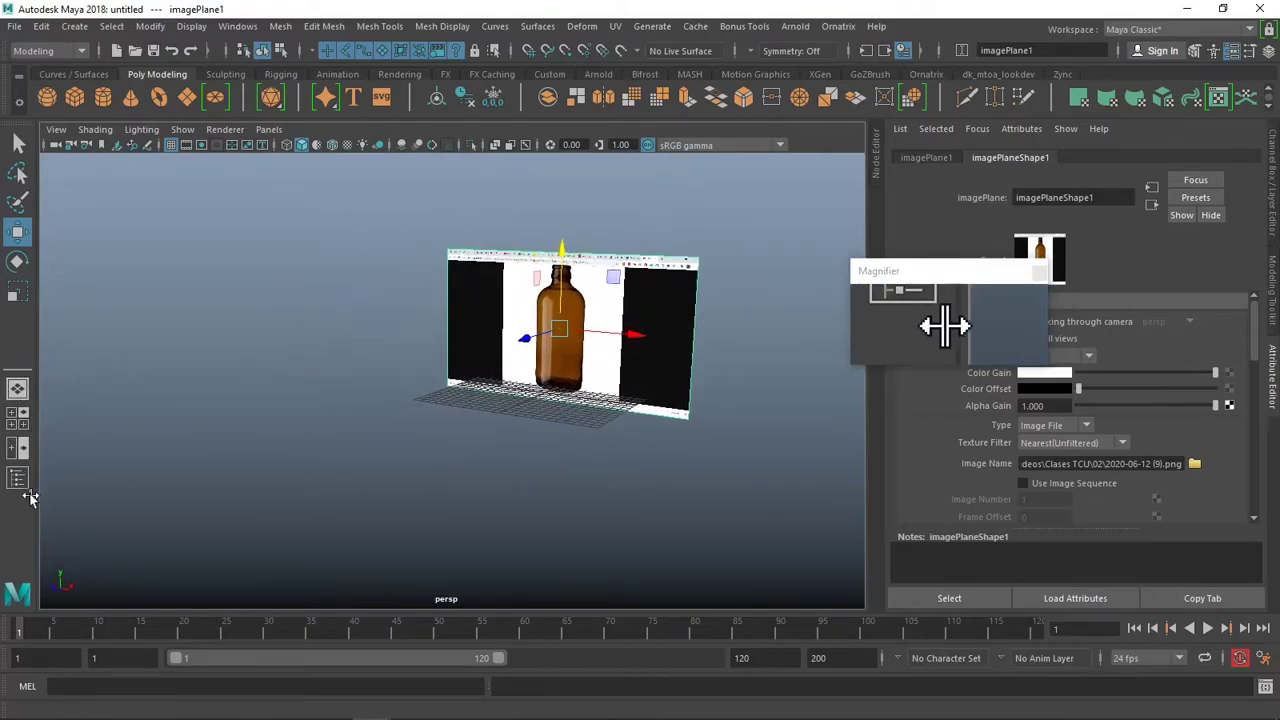
{"action": "left_click", "coordinate": [20, 424]}
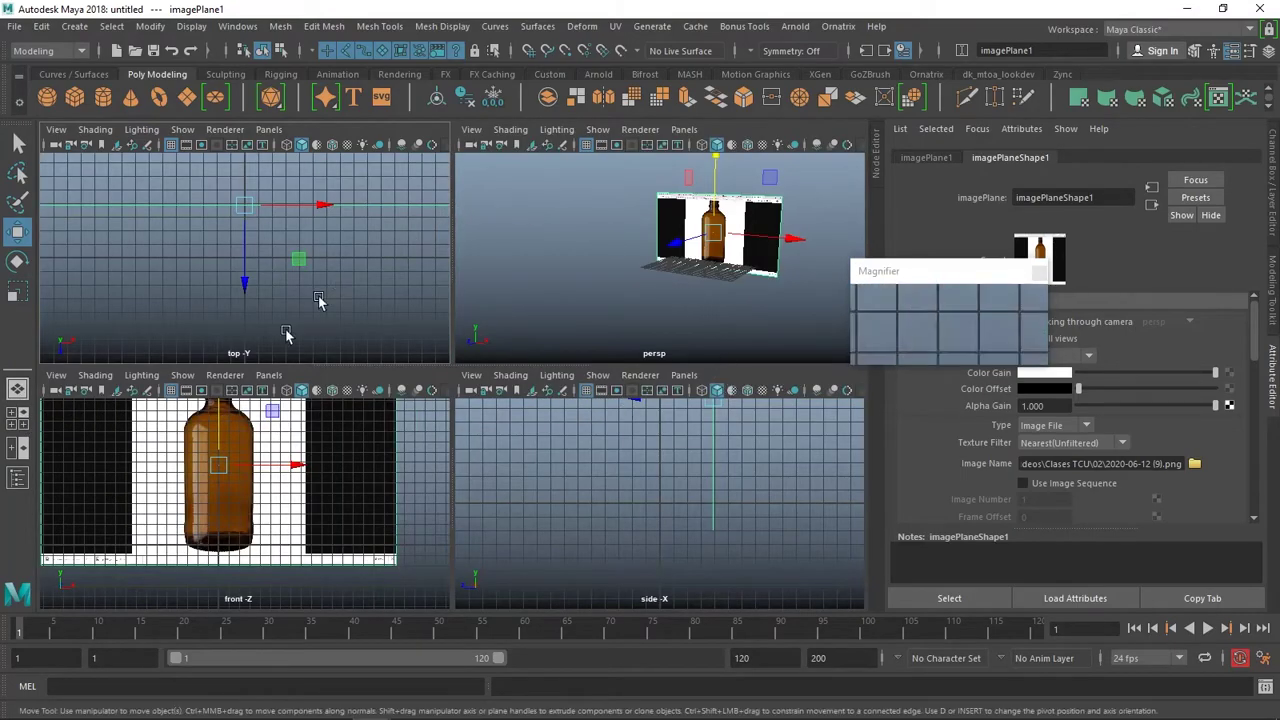
{"action": "key", "text": "space"}
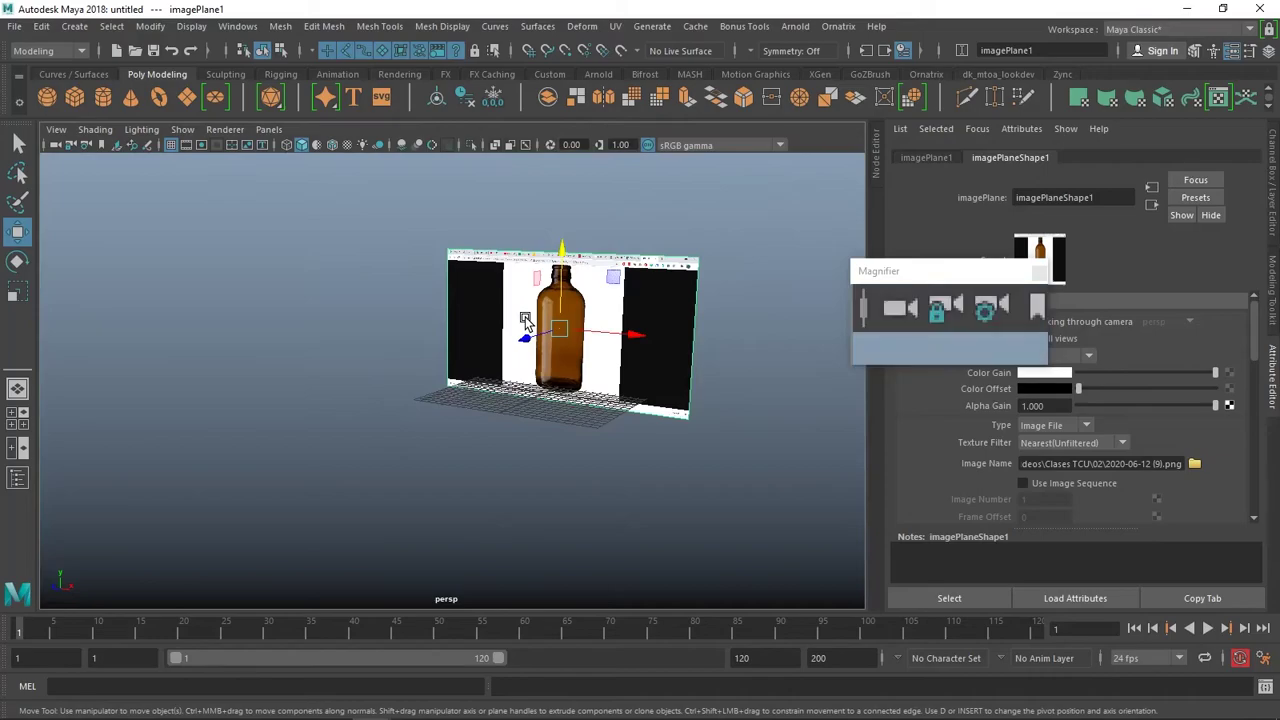
{"action": "key", "text": "space"}
{"action": "key", "text": "space"}
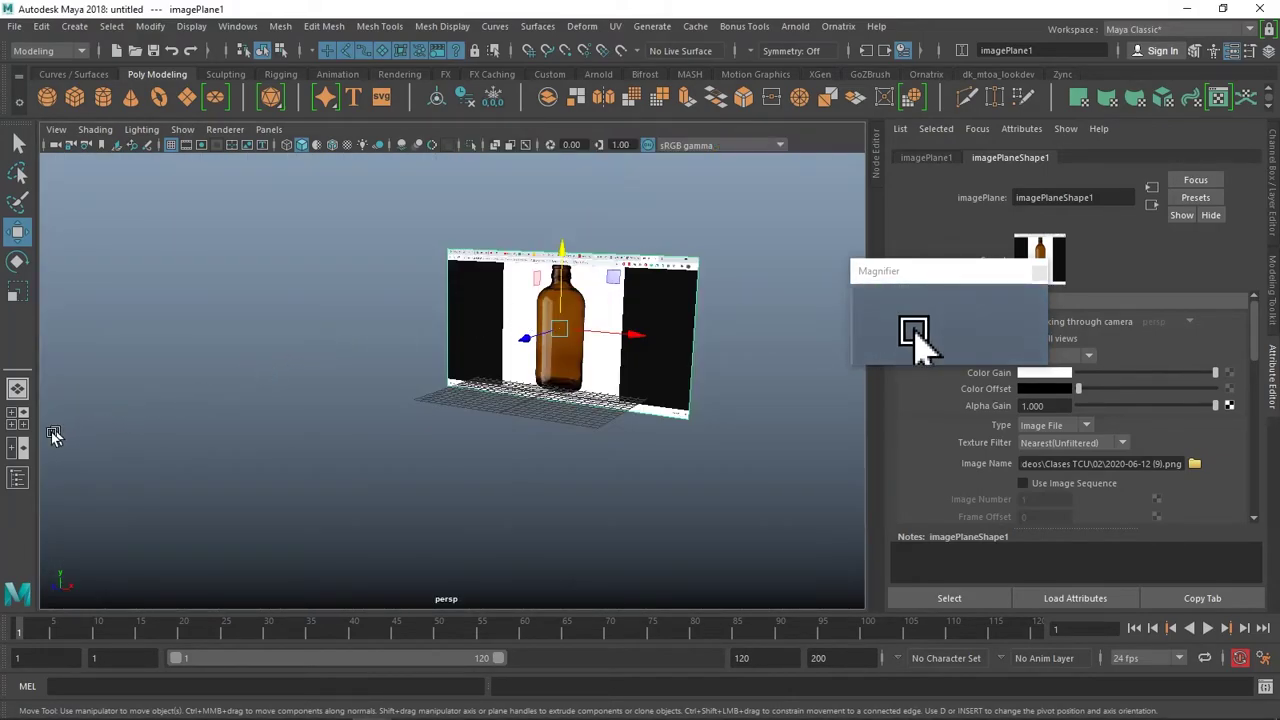
{"action": "left_click", "coordinate": [18, 450]}
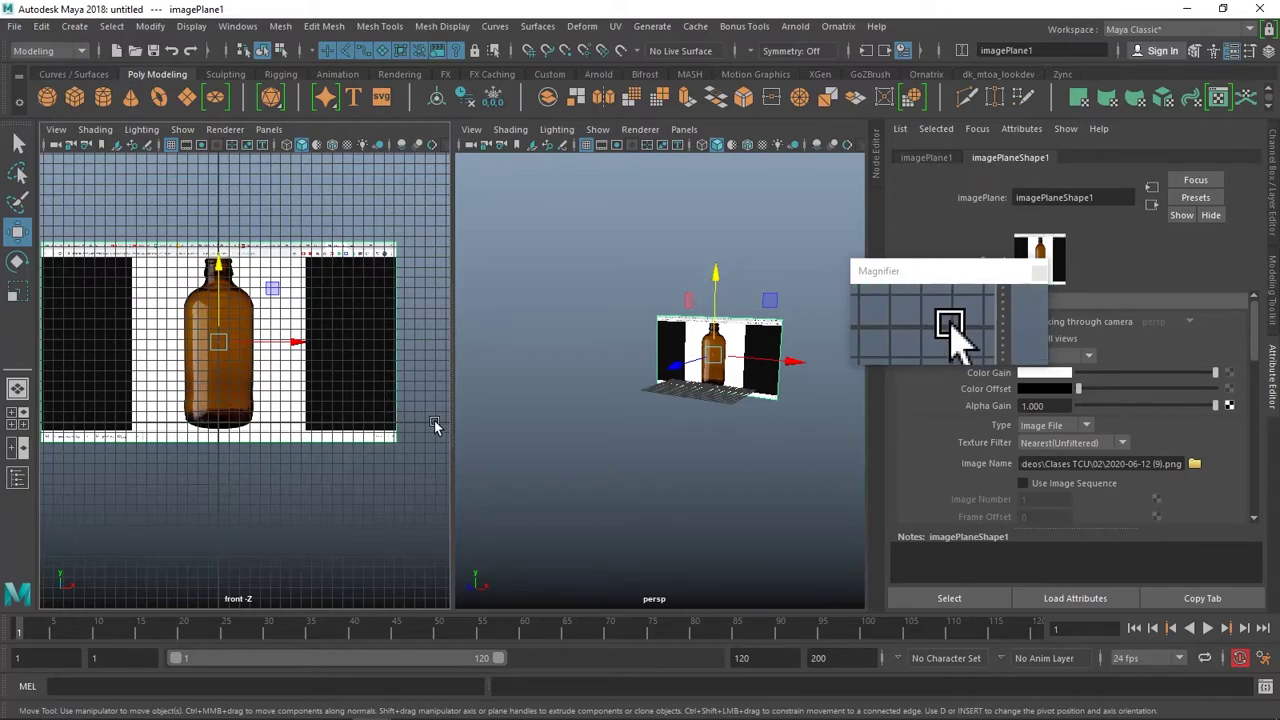
Zoom and pan the front view to recentre the bottle image plane
{"action": "scroll", "coordinate": [217, 365], "scroll_direction": "up", "scroll_amount": 3}
{"action": "scroll", "coordinate": [217, 365], "scroll_direction": "down", "scroll_amount": 4}
{"action": "scroll", "coordinate": [217, 365], "scroll_direction": "up", "scroll_amount": 3}
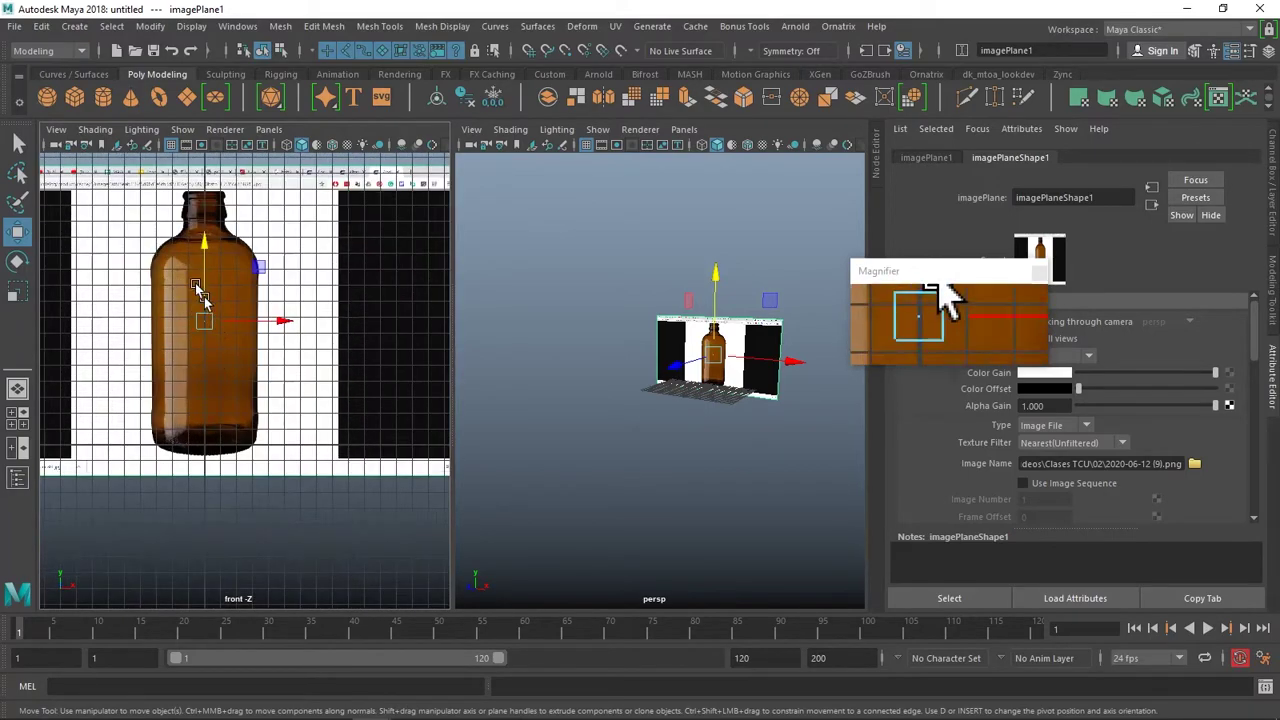
{"action": "scroll", "coordinate": [245, 303], "scroll_direction": "up", "scroll_amount": 1}
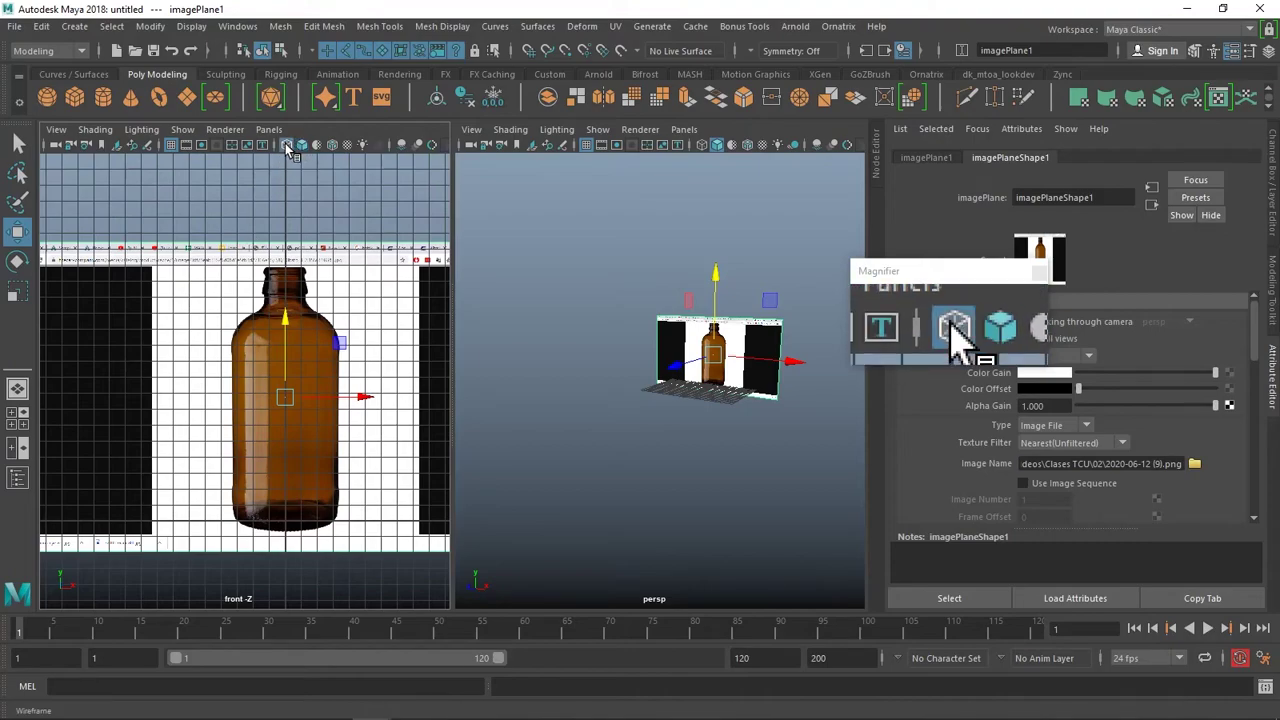
{"action": "scroll", "coordinate": [300, 278], "scroll_direction": "down", "scroll_amount": 2}
{"action": "scroll", "coordinate": [300, 278], "scroll_direction": "down", "scroll_amount": 1}
{"action": "scroll", "coordinate": [300, 278], "scroll_direction": "up", "scroll_amount": 2}
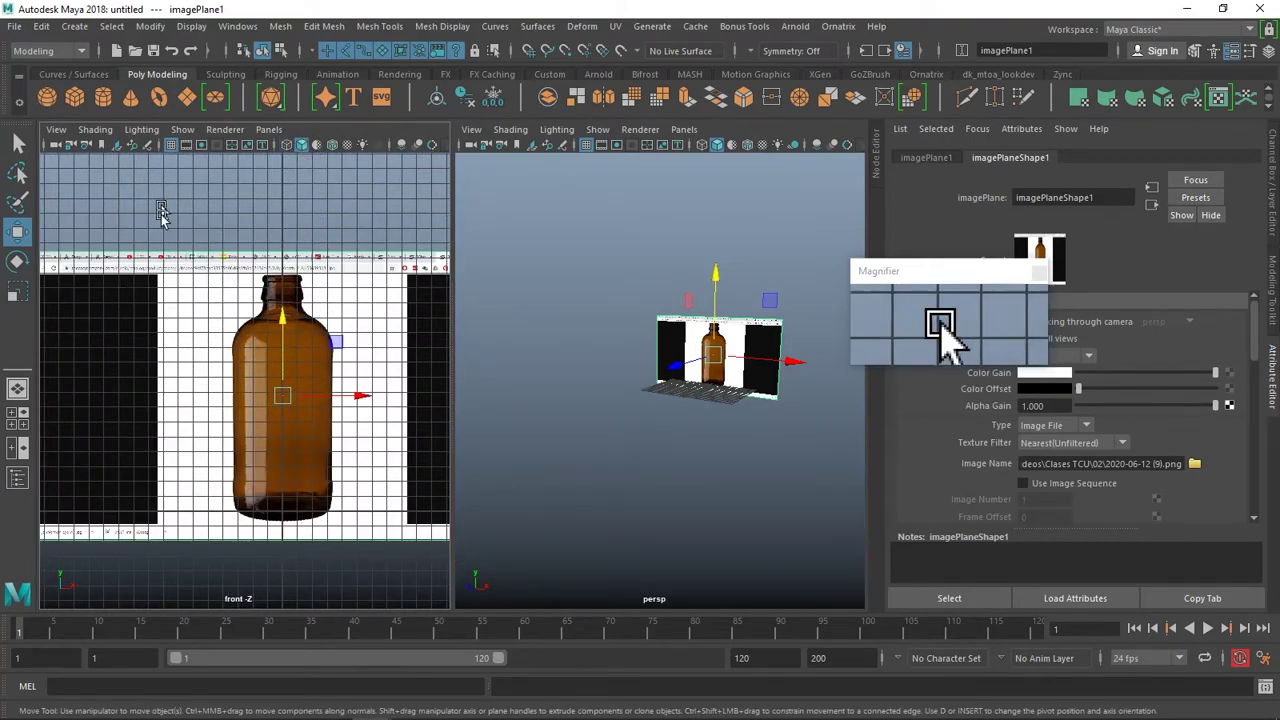
{"action": "scroll", "coordinate": [220, 330], "scroll_direction": "down", "scroll_amount": 2}
{"action": "mouse_move", "coordinate": [212, 328]}
{"action": "middle_mouse_down", "text": "alt"}
{"action": "mouse_move", "coordinate": [236, 287]}
{"action": "mouse_move", "coordinate": [805, 420]}
{"action": "middle_mouse_up", "text": "alt"}
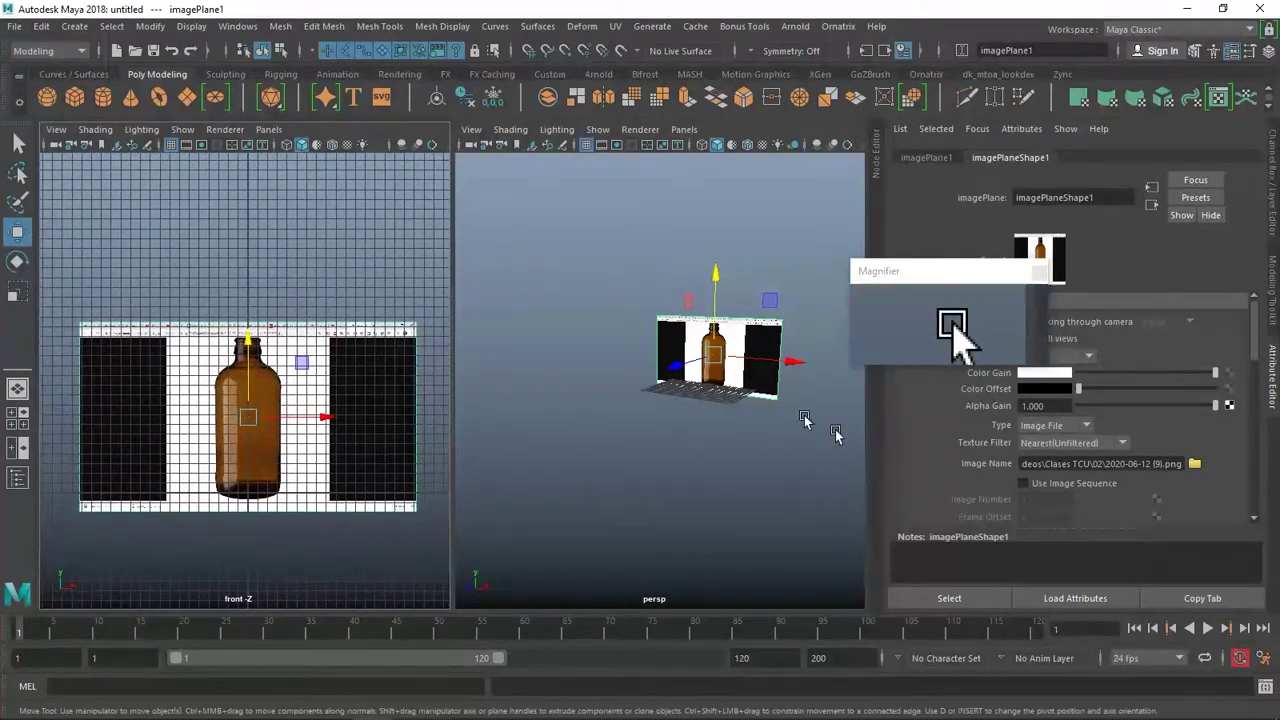
Orbit the perspective view and change to the four-view top/persp/front/side layout
{"action": "scroll", "coordinate": [693, 402], "scroll_direction": "up", "scroll_amount": 3}
{"action": "scroll", "coordinate": [640, 420], "scroll_direction": "up", "scroll_amount": 2}
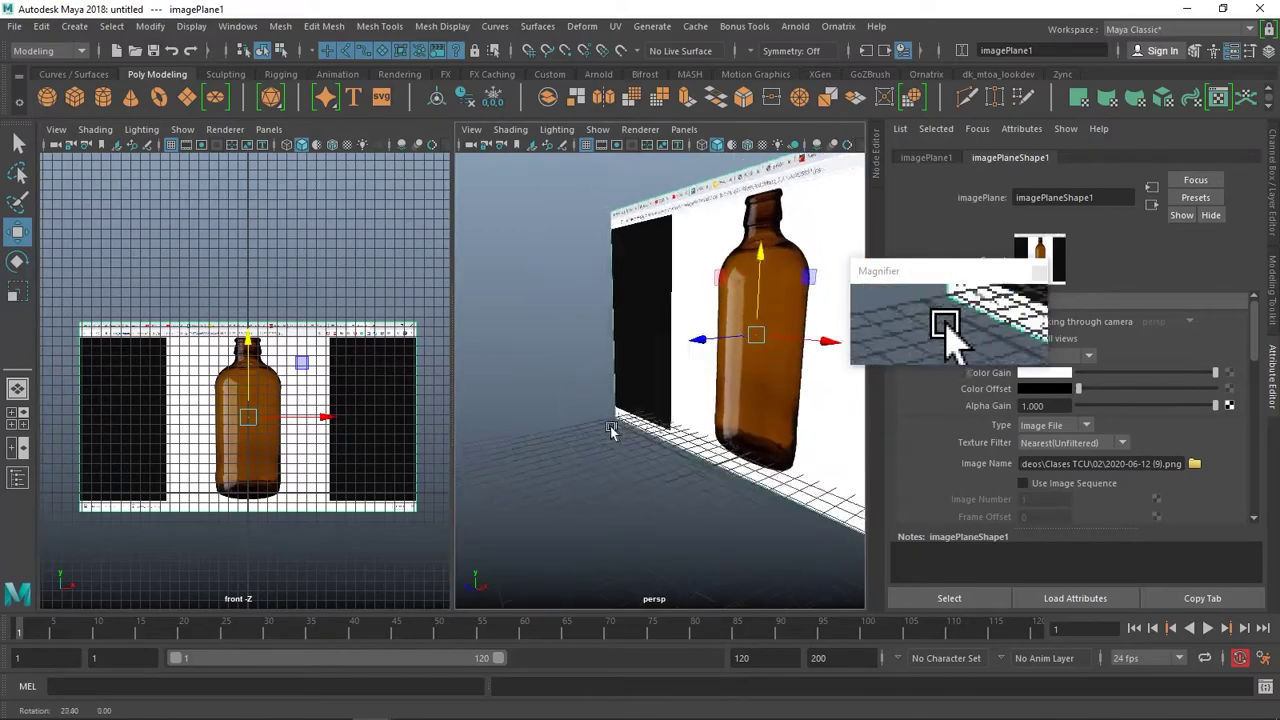
{"action": "scroll", "coordinate": [604, 432], "scroll_direction": "up", "scroll_amount": 2}
{"action": "left_click_drag", "start_coordinate": [604, 432], "coordinate": [585, 426], "text": "alt"}
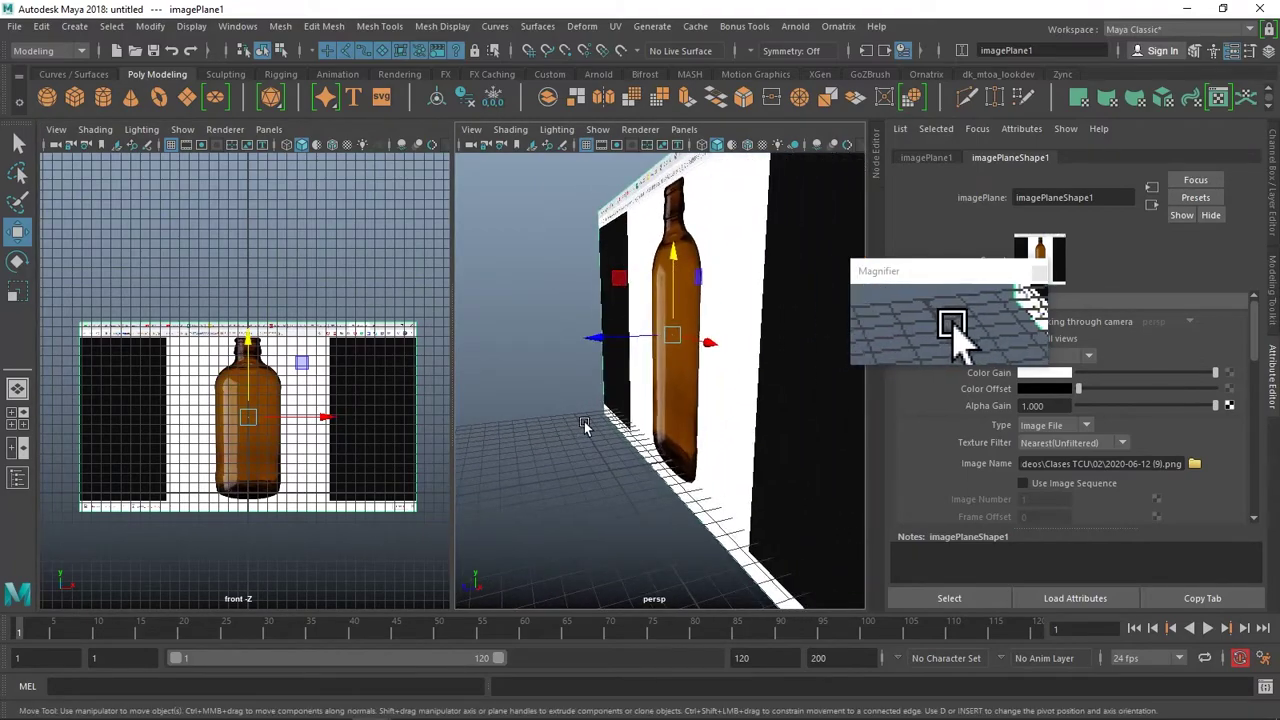
{"action": "left_click", "coordinate": [17, 418]}
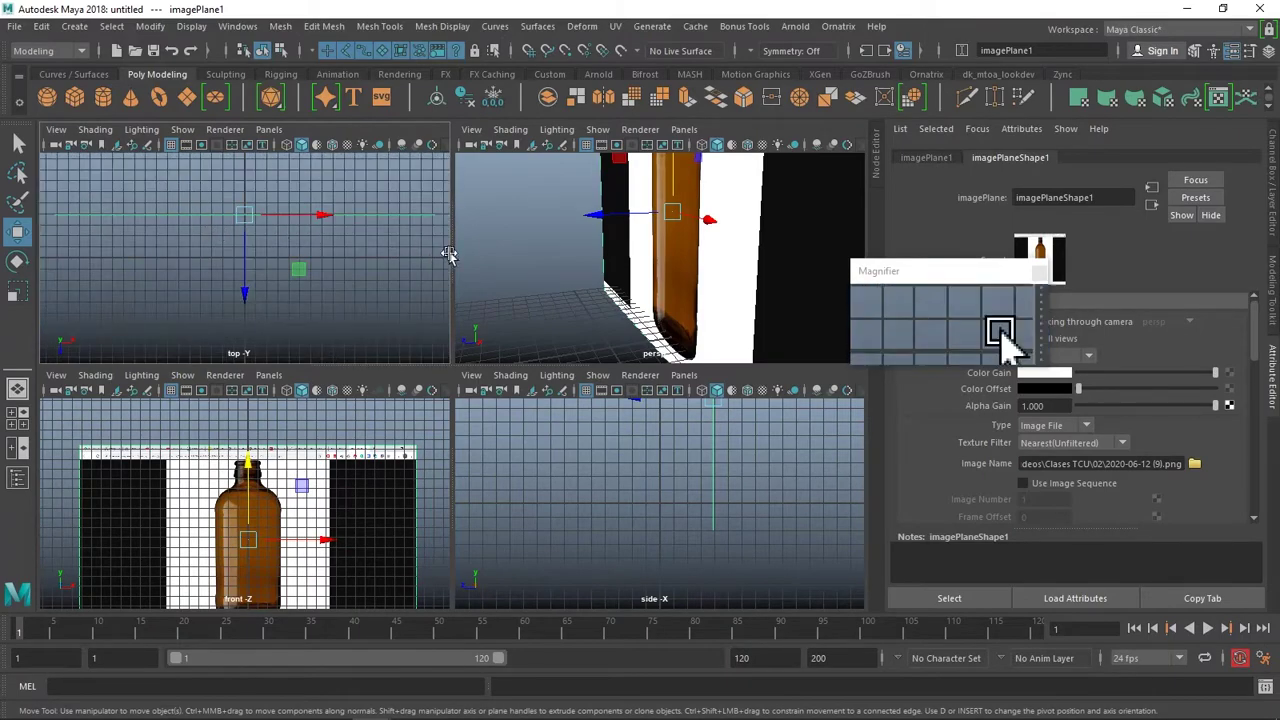
{"action": "left_click_drag", "start_coordinate": [690, 272], "coordinate": [720, 278], "text": "alt"}
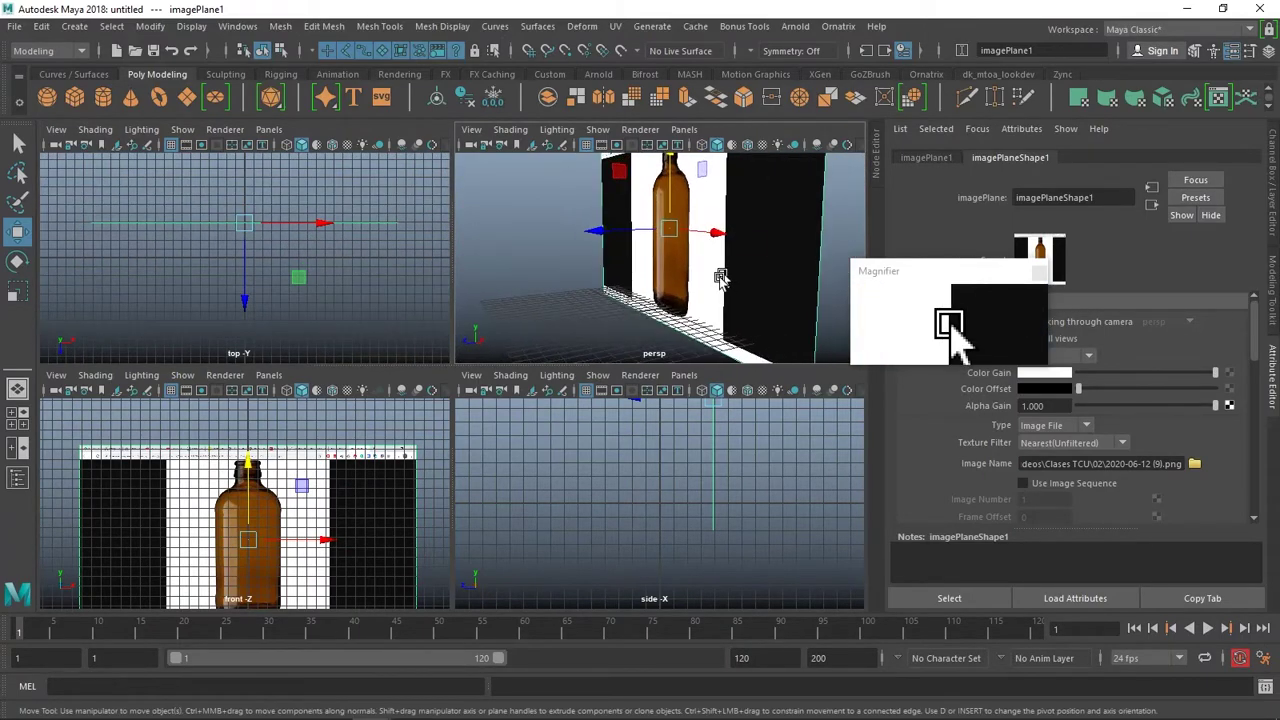
{"action": "scroll", "coordinate": [272, 548], "scroll_direction": "up", "scroll_amount": 3}
{"action": "scroll", "coordinate": [272, 548], "scroll_direction": "down", "scroll_amount": 2}
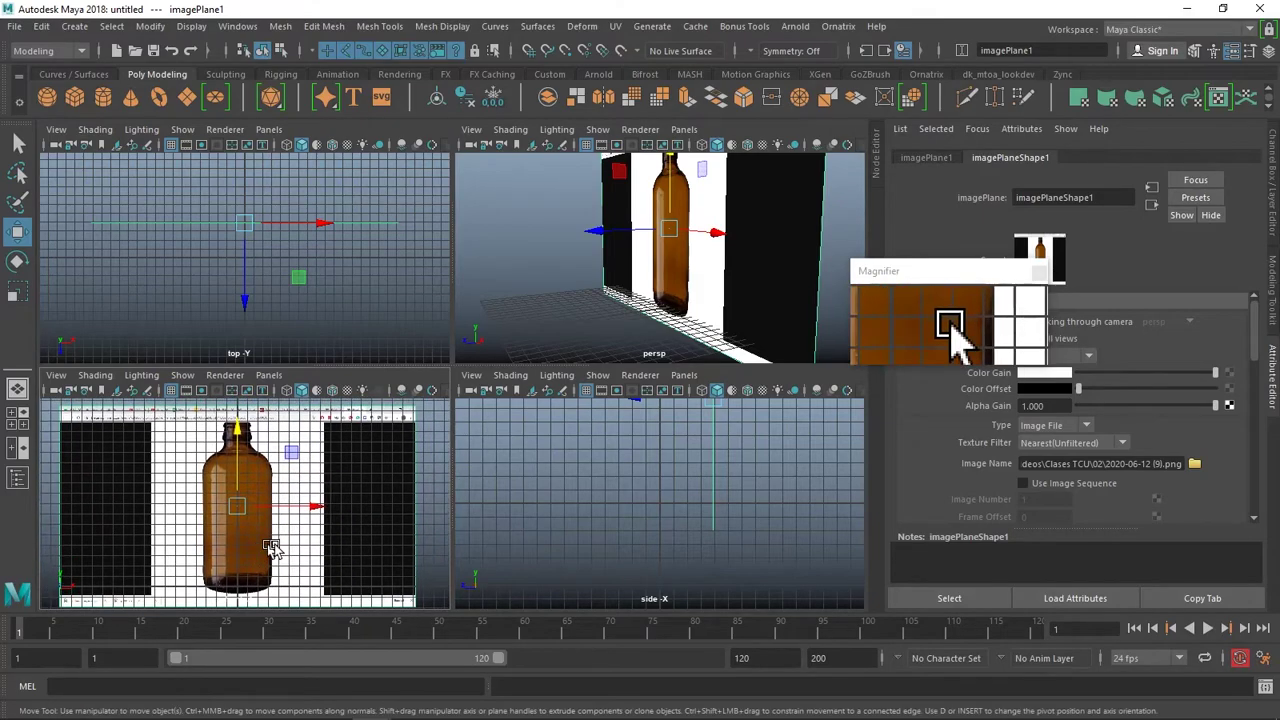
{"action": "mouse_move", "coordinate": [718, 497]}
{"action": "right_mouse_down", "text": "alt"}
{"action": "mouse_move", "coordinate": [641, 505]}
{"action": "mouse_move", "coordinate": [659, 505]}
{"action": "right_mouse_up", "text": "alt"}
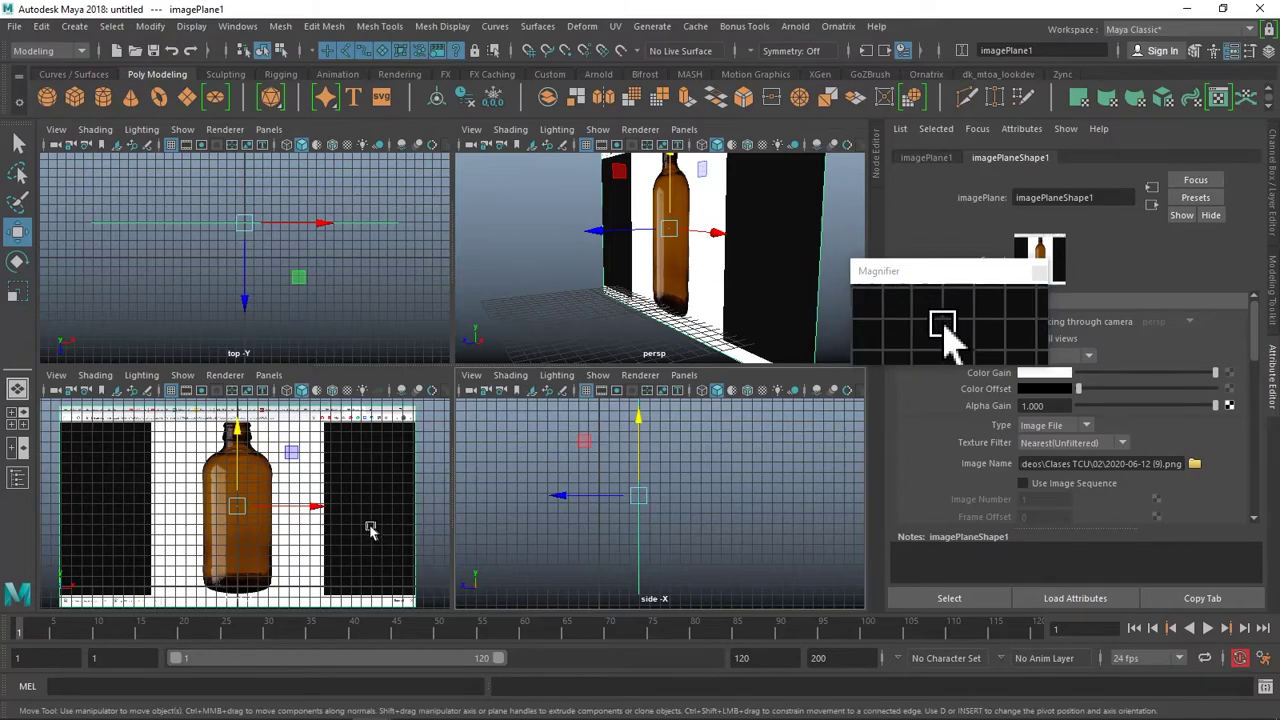
{"action": "key", "text": "space"}
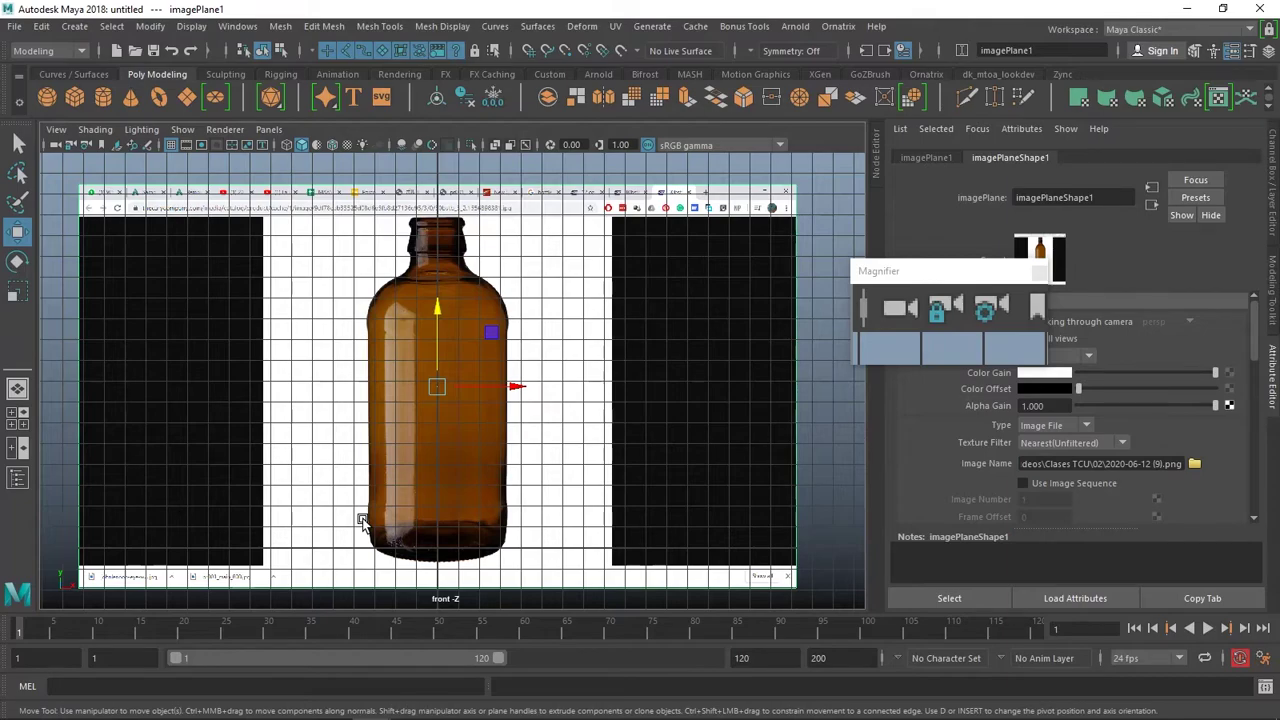
{"action": "key", "text": "space"}
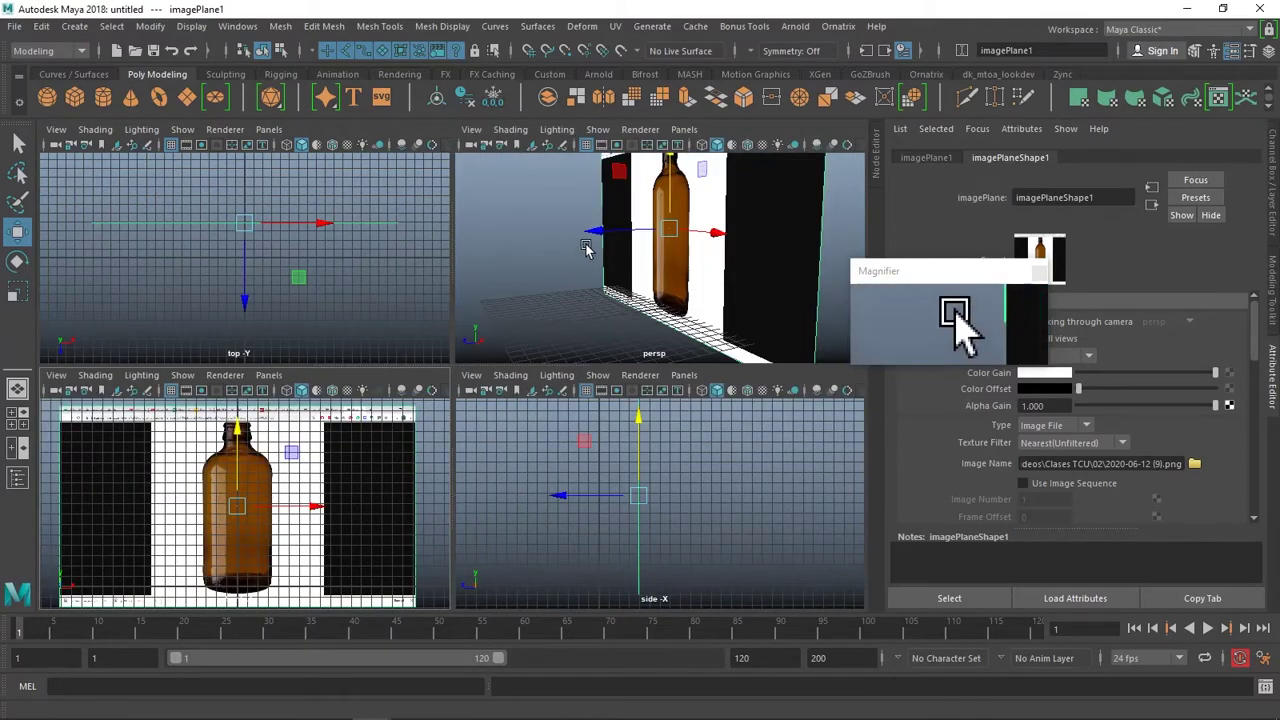
{"action": "key", "text": "space"}
{"action": "key", "text": "space"}
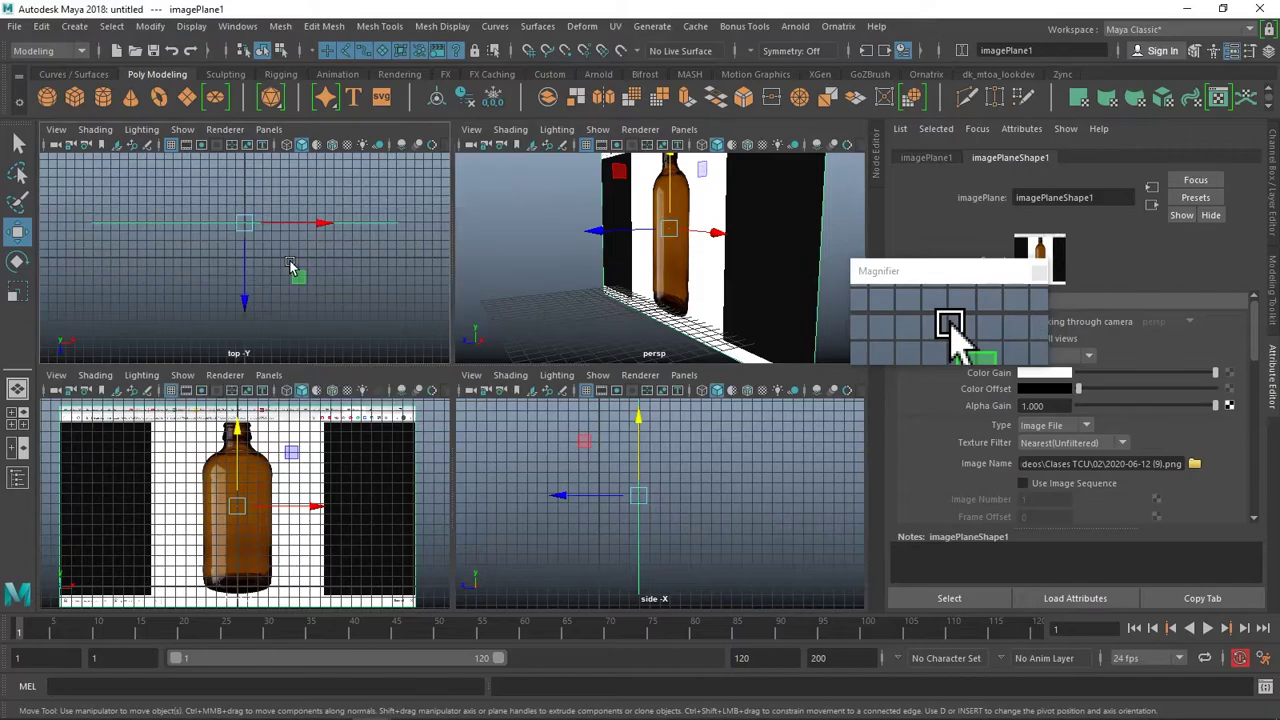
{"action": "key", "text": "space"}
{"action": "key", "text": "space"}
{"action": "key", "text": "space"}
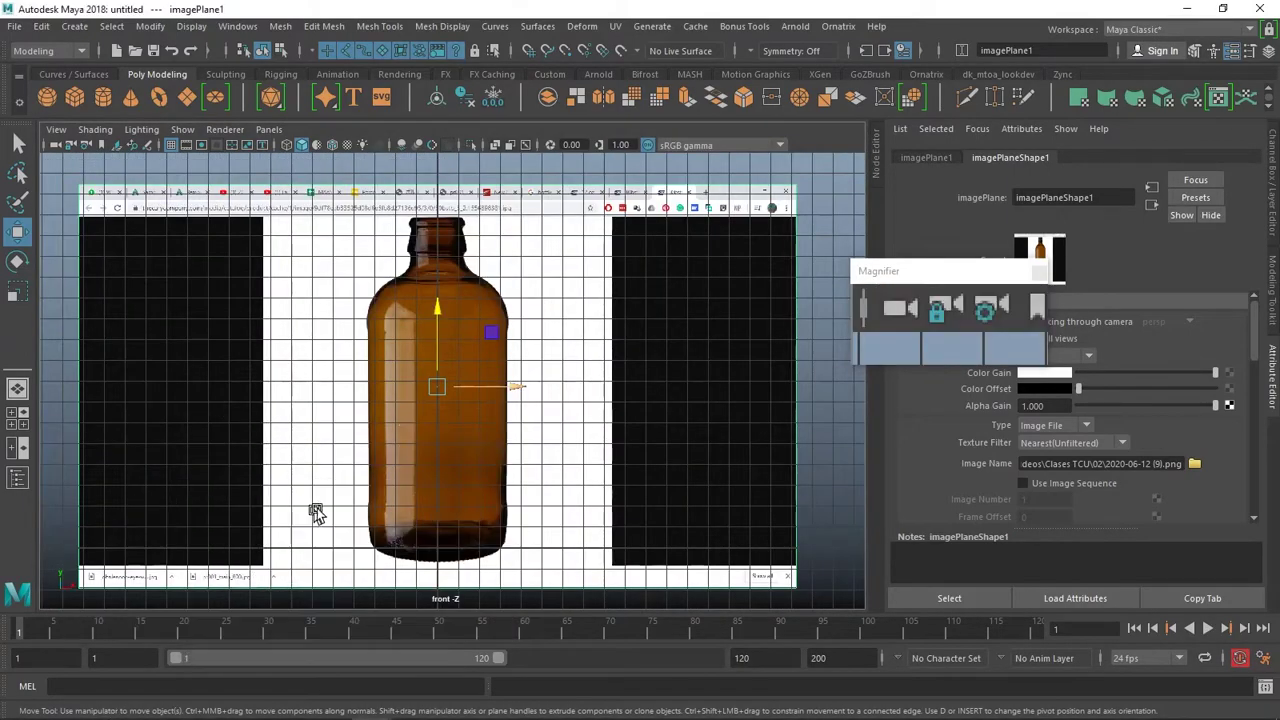
{"action": "key", "text": "space"}
{"action": "key", "text": "space"}
{"action": "key", "text": "space"}
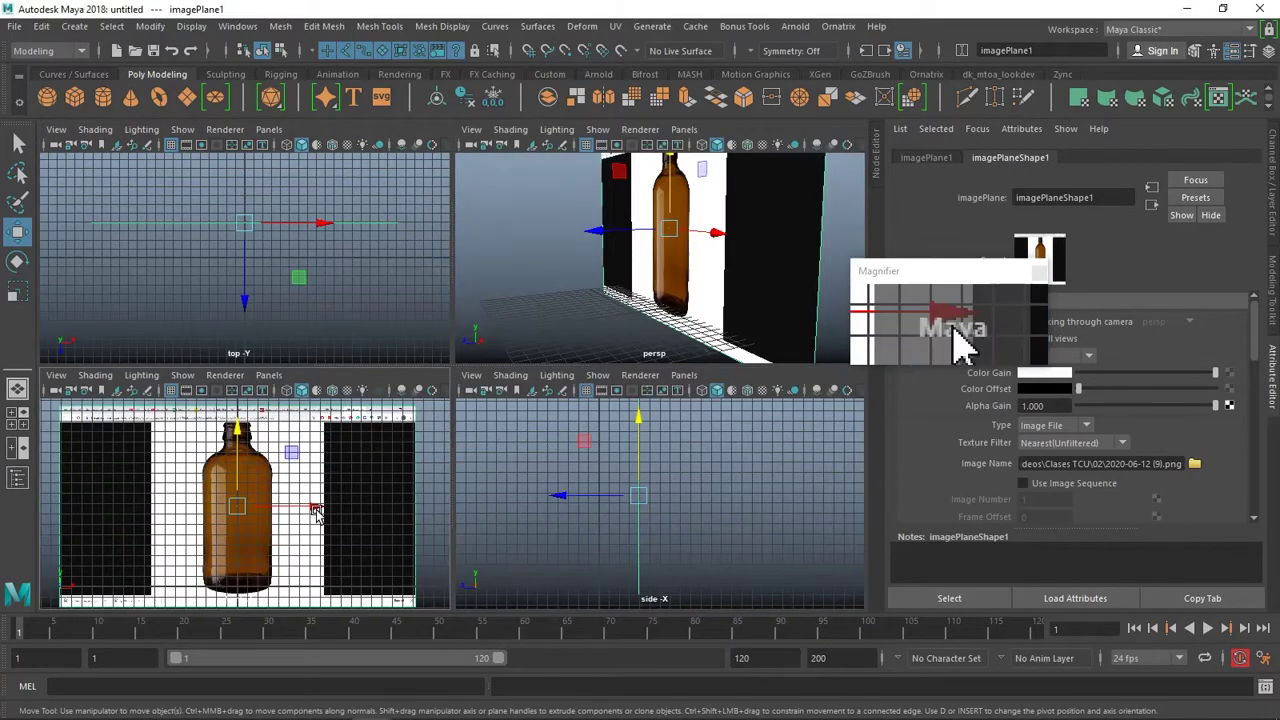
{"action": "key", "text": "space"}
{"action": "key", "text": "space"}
{"action": "key", "text": "space"}
{"action": "key", "text": "space"}
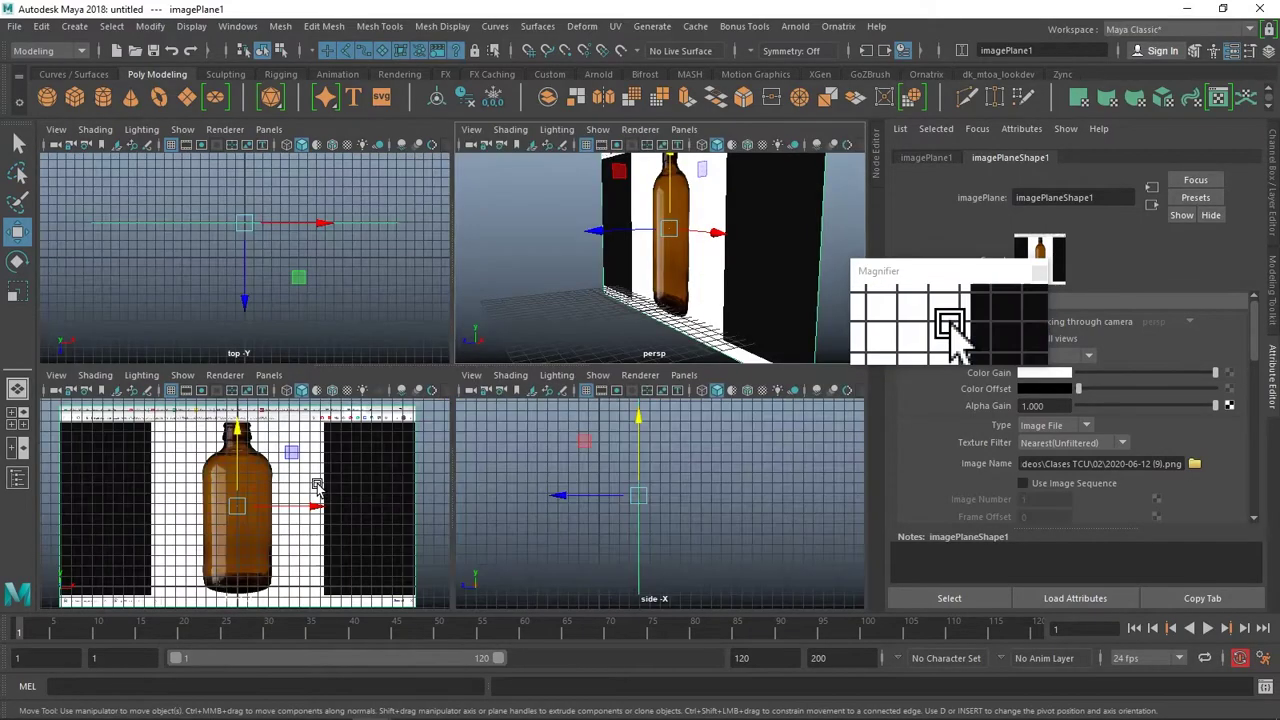
{"action": "key", "text": "space"}
{"action": "key", "text": "space"}
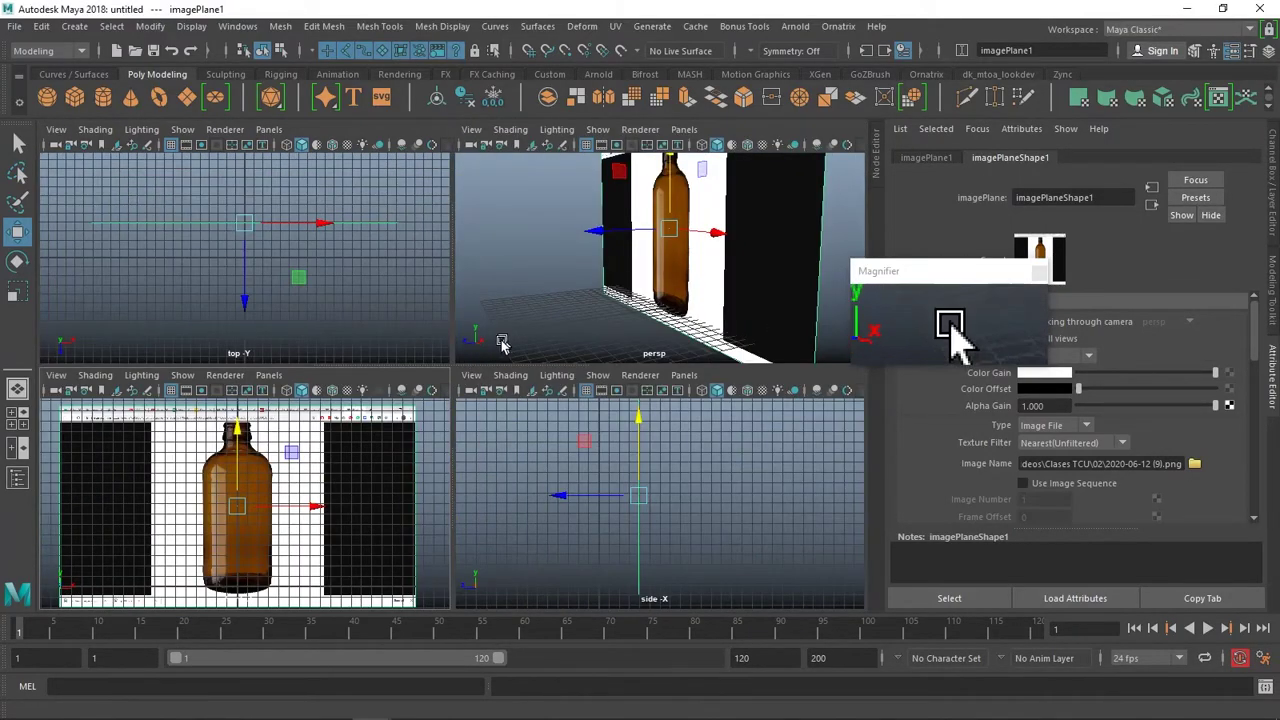
Return to the front/persp two-pane layout and orbit the perspective view to an angled look
{"action": "left_click", "coordinate": [18, 457]}
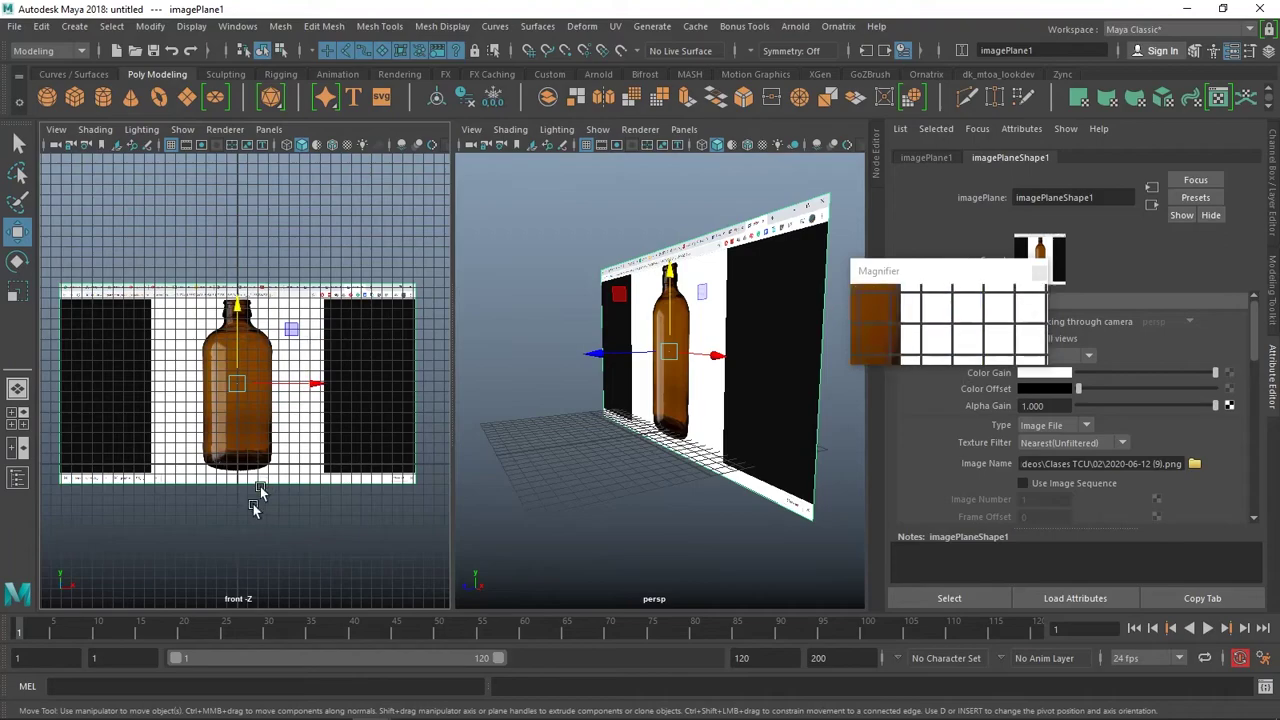
{"action": "scroll", "coordinate": [244, 382], "scroll_direction": "up", "scroll_amount": 5}
{"action": "scroll", "coordinate": [680, 380], "scroll_direction": "down", "scroll_amount": 3}
{"action": "mouse_move", "coordinate": [680, 380]}
{"action": "left_mouse_down", "text": "alt"}
{"action": "mouse_move", "coordinate": [645, 492]}
{"action": "mouse_move", "coordinate": [670, 415]}
{"action": "left_mouse_up", "text": "alt"}
{"action": "scroll", "coordinate": [645, 492], "scroll_direction": "up", "scroll_amount": 3}
{"action": "scroll", "coordinate": [670, 415], "scroll_direction": "down", "scroll_amount": 3}
{"action": "scroll", "coordinate": [670, 415], "scroll_direction": "up", "scroll_amount": 3}
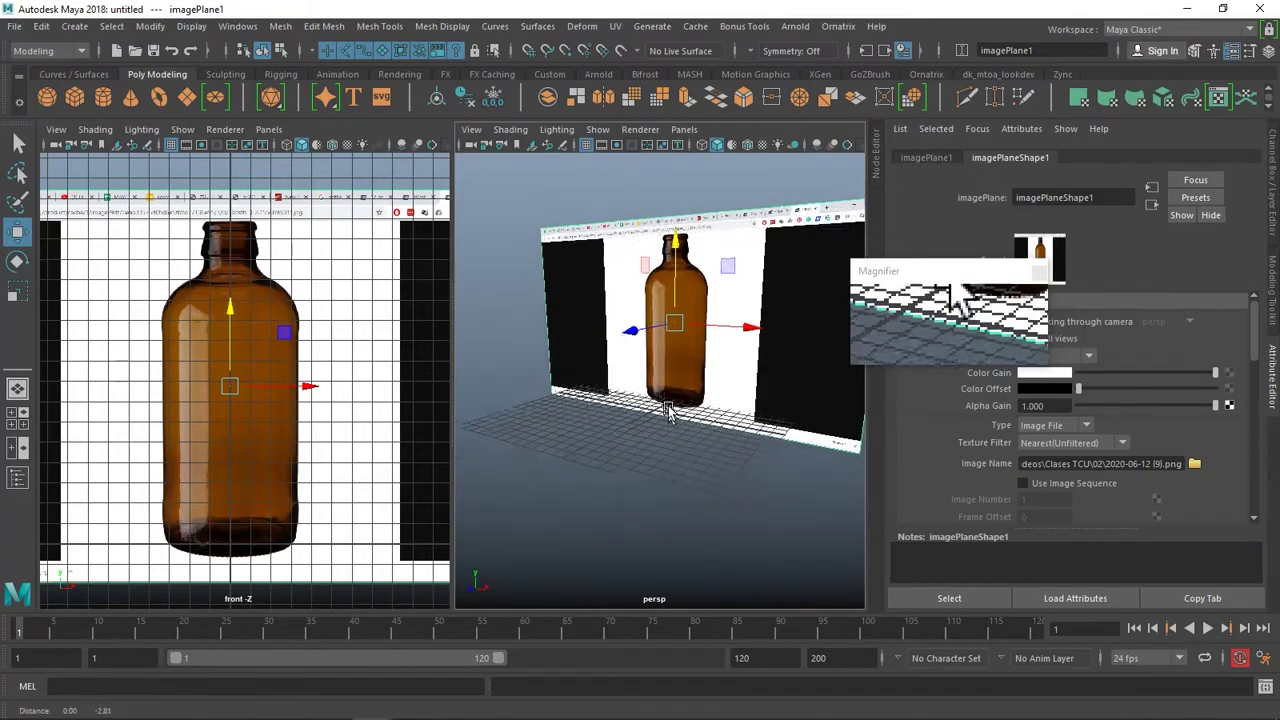
{"action": "scroll", "coordinate": [670, 415], "scroll_direction": "down", "scroll_amount": 3}
{"action": "mouse_move", "coordinate": [644, 460]}
{"action": "left_mouse_down", "text": "alt"}
{"action": "mouse_move", "coordinate": [614, 468]}
{"action": "mouse_move", "coordinate": [605, 446]}
{"action": "left_mouse_up", "text": "alt"}
Clear the selection, maximize the perspective view, and create a polygon cube at the origin
{"action": "left_click", "coordinate": [601, 430]}
{"action": "left_click", "coordinate": [650, 400]}
{"action": "left_click_drag", "start_coordinate": [650, 400], "coordinate": [740, 358], "text": "alt"}
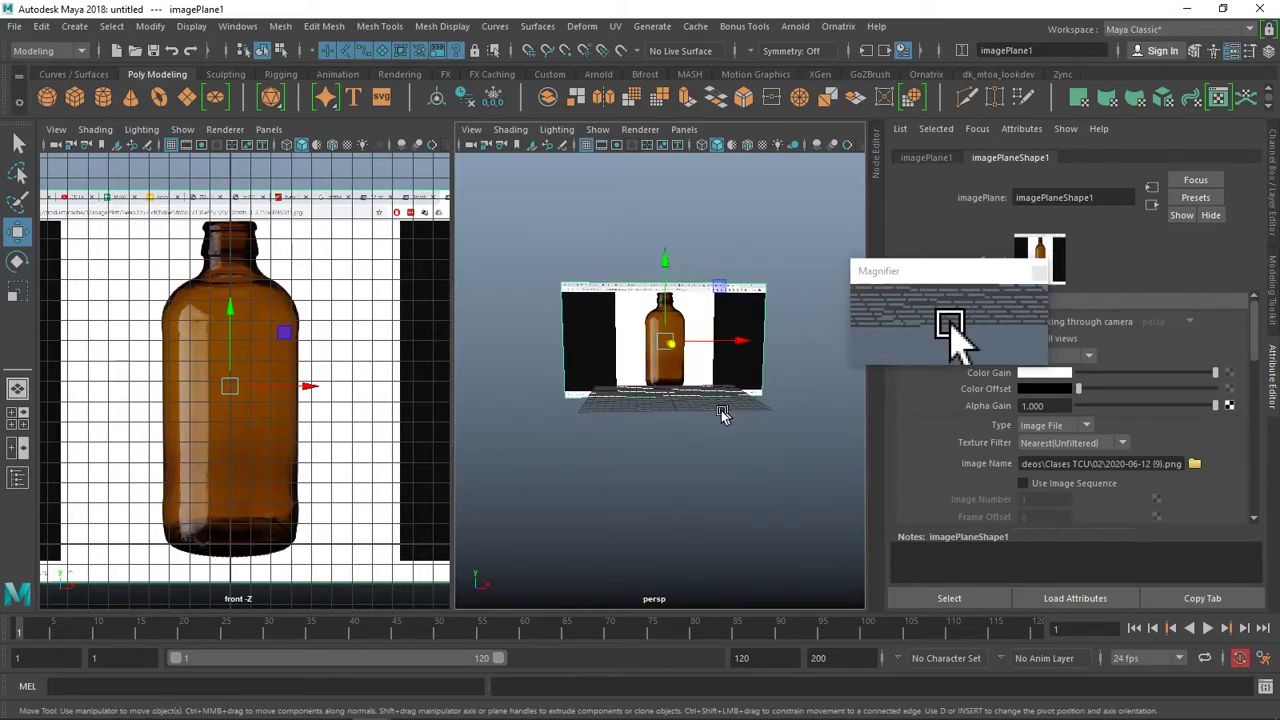
{"action": "left_click", "coordinate": [670, 419]}
{"action": "scroll", "coordinate": [670, 419], "scroll_direction": "up", "scroll_amount": 2}
{"action": "key", "text": "space"}
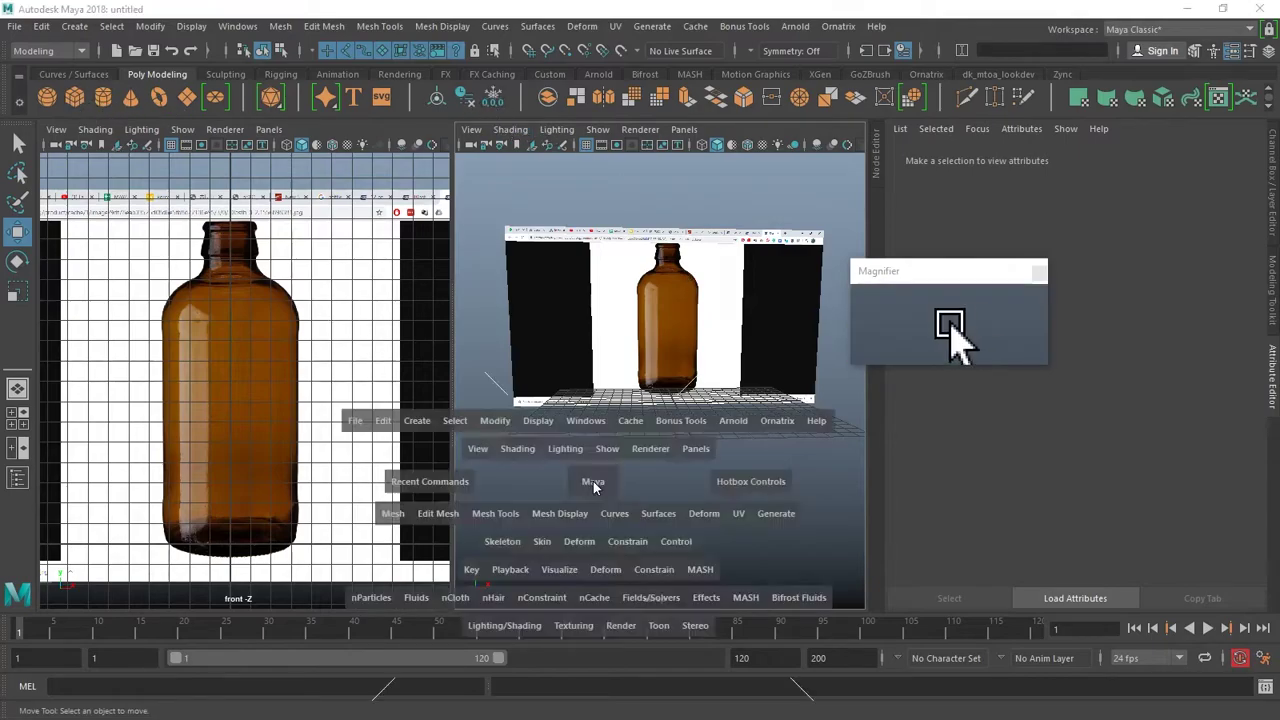
{"action": "left_click", "coordinate": [74, 96]}
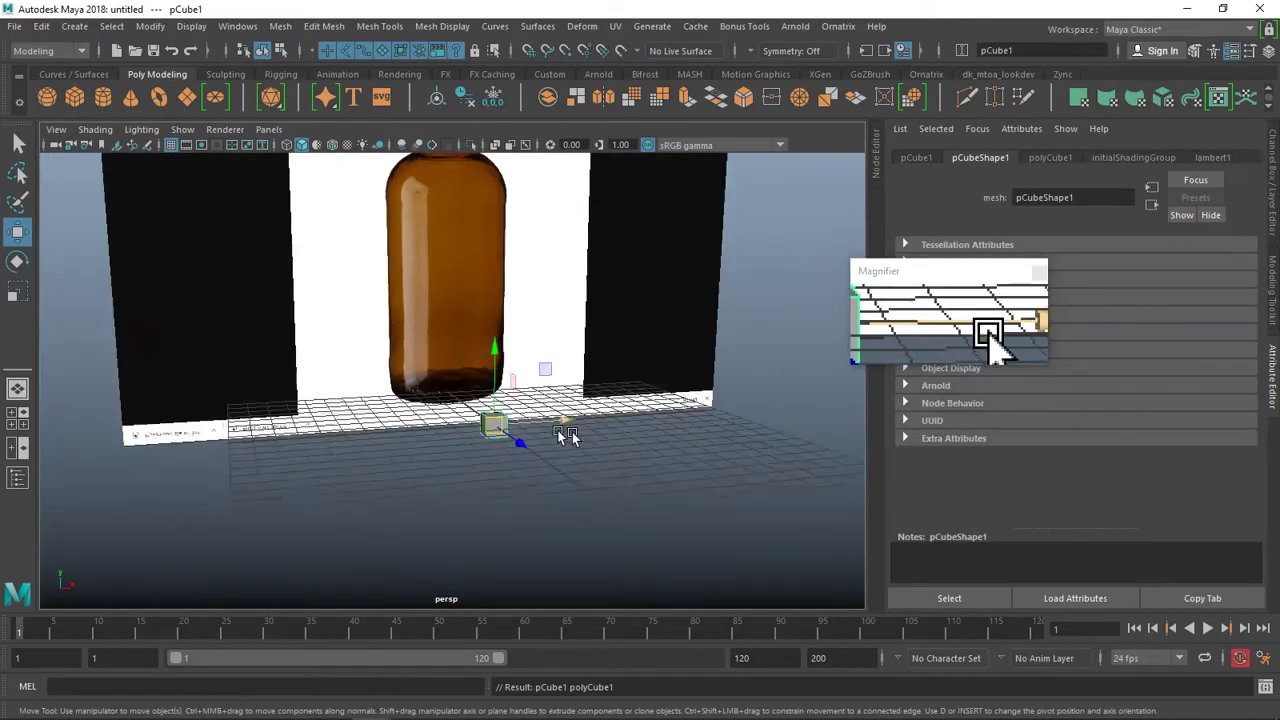
Scale the cube up to a large size, then raise it and slide it left
{"action": "left_click_drag", "start_coordinate": [508, 413], "coordinate": [530, 318], "text": "alt"}
{"action": "key", "text": "r"}
{"action": "mouse_move", "coordinate": [532, 408]}
{"action": "left_mouse_down"}
{"action": "mouse_move", "coordinate": [571, 388]}
{"action": "mouse_move", "coordinate": [586, 400]}
{"action": "left_mouse_up"}
{"action": "key", "text": "w"}
{"action": "mouse_move", "coordinate": [525, 316]}
{"action": "left_mouse_down"}
{"action": "mouse_move", "coordinate": [525, 296]}
{"action": "mouse_move", "coordinate": [603, 393]}
{"action": "mouse_move", "coordinate": [510, 368]}
{"action": "mouse_move", "coordinate": [466, 443]}
{"action": "mouse_move", "coordinate": [360, 438]}
{"action": "mouse_move", "coordinate": [505, 472]}
{"action": "left_mouse_up"}
Duplicate the cube, move the copy back toward the image plane, and slide pCube1 left
{"action": "key", "text": "ctrl+d"}
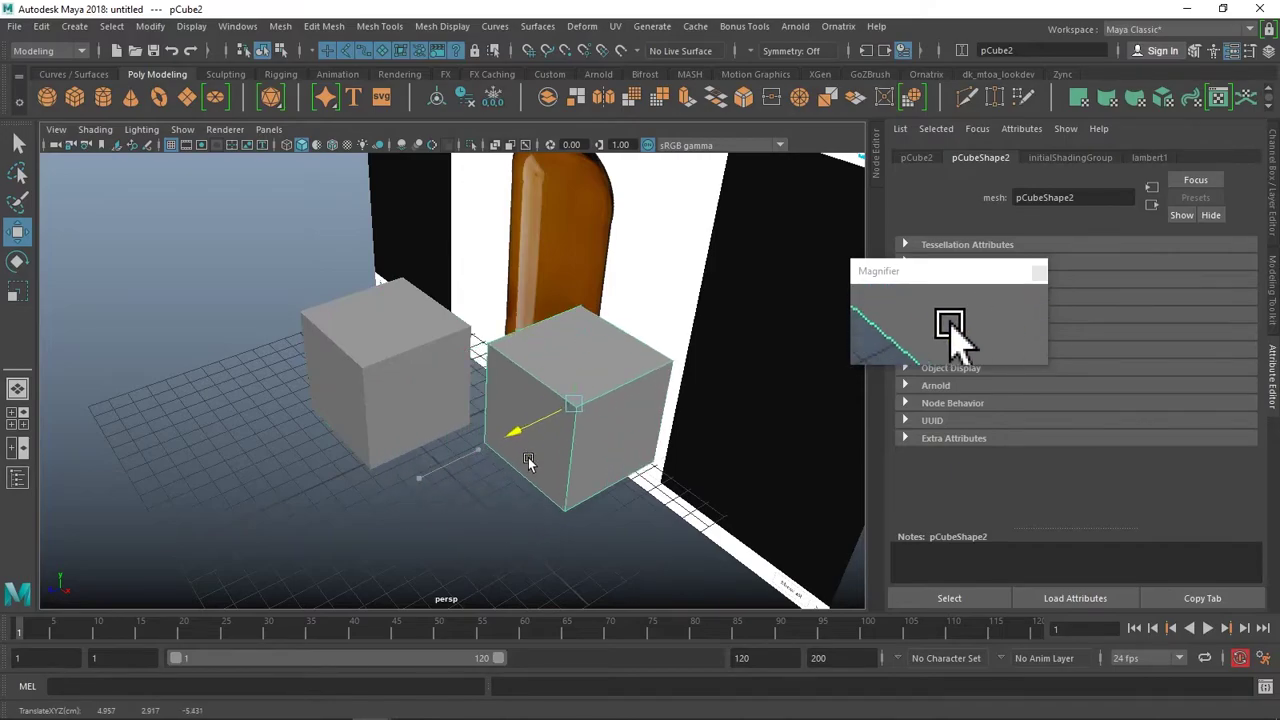
{"action": "mouse_move", "coordinate": [617, 430]}
{"action": "left_mouse_down"}
{"action": "mouse_move", "coordinate": [514, 329]}
{"action": "mouse_move", "coordinate": [463, 331]}
{"action": "mouse_move", "coordinate": [577, 326]}
{"action": "left_mouse_up"}
{"action": "left_click_drag", "start_coordinate": [633, 441], "coordinate": [489, 389], "text": "alt"}
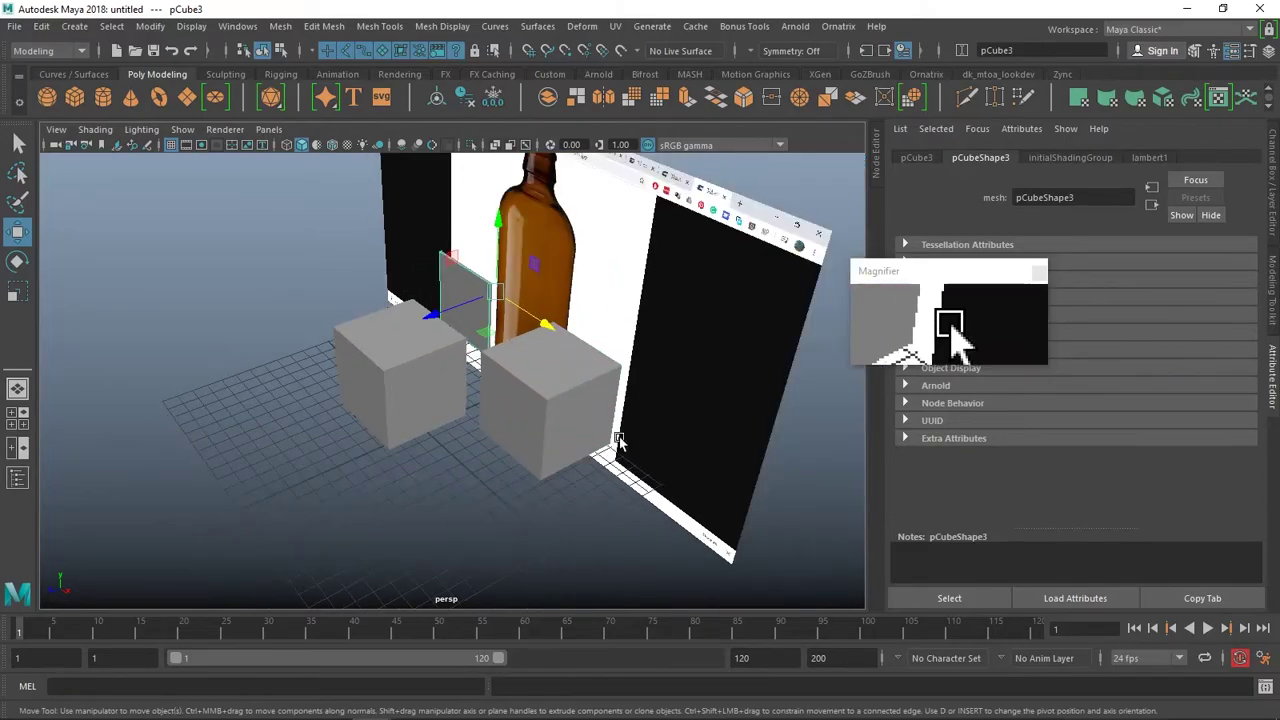
{"action": "left_click", "coordinate": [458, 410]}
{"action": "left_click_drag", "start_coordinate": [368, 378], "coordinate": [320, 372]}
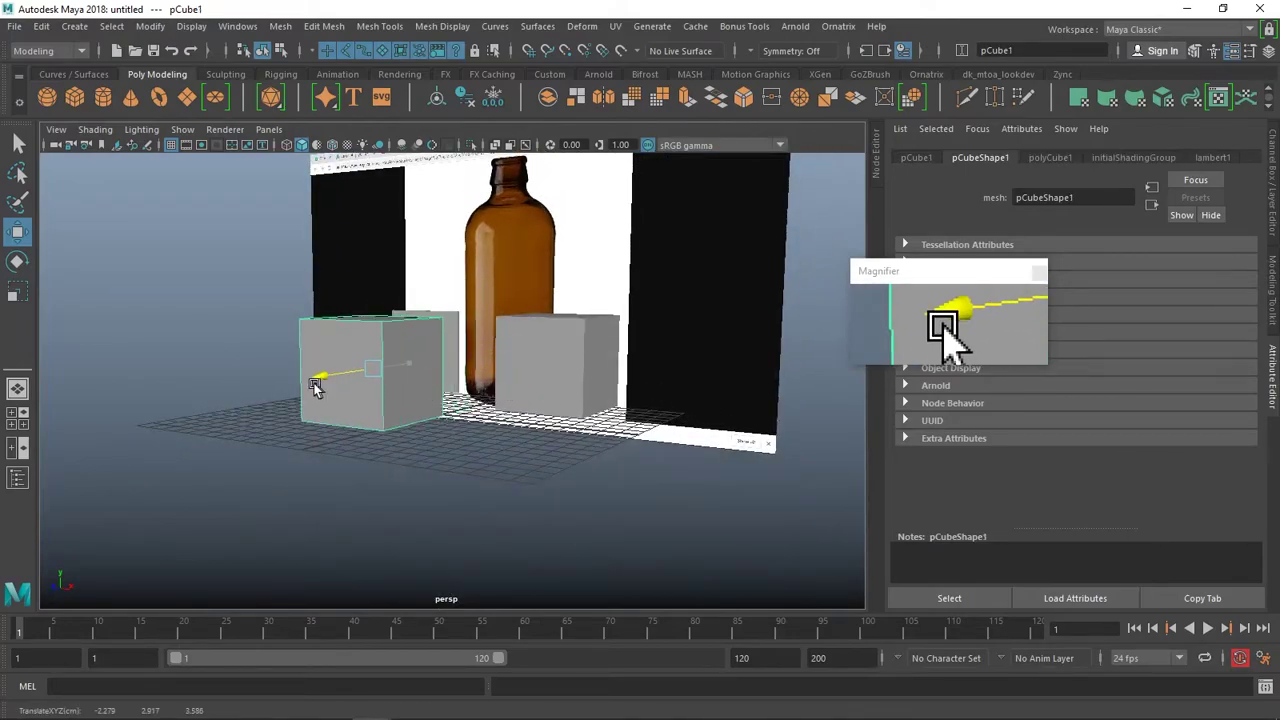
Pull the camera back and orbit to view the cubes with the bottle image plane
{"action": "mouse_move", "coordinate": [428, 372]}
{"action": "left_mouse_down"}
{"action": "mouse_move", "coordinate": [357, 372]}
{"action": "mouse_move", "coordinate": [535, 427]}
{"action": "mouse_move", "coordinate": [500, 434]}
{"action": "mouse_move", "coordinate": [405, 390]}
{"action": "left_mouse_up"}
{"action": "left_click", "coordinate": [535, 427]}
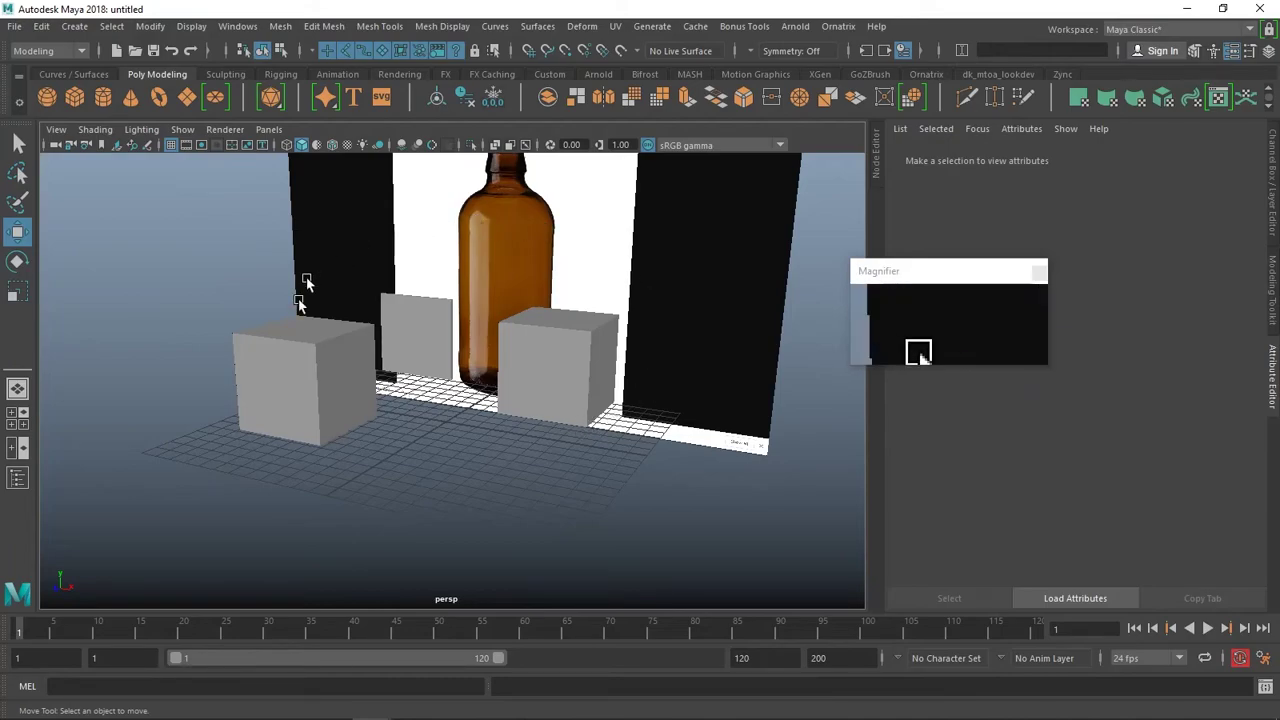
{"action": "left_click_drag", "start_coordinate": [306, 282], "coordinate": [462, 472], "text": "alt"}
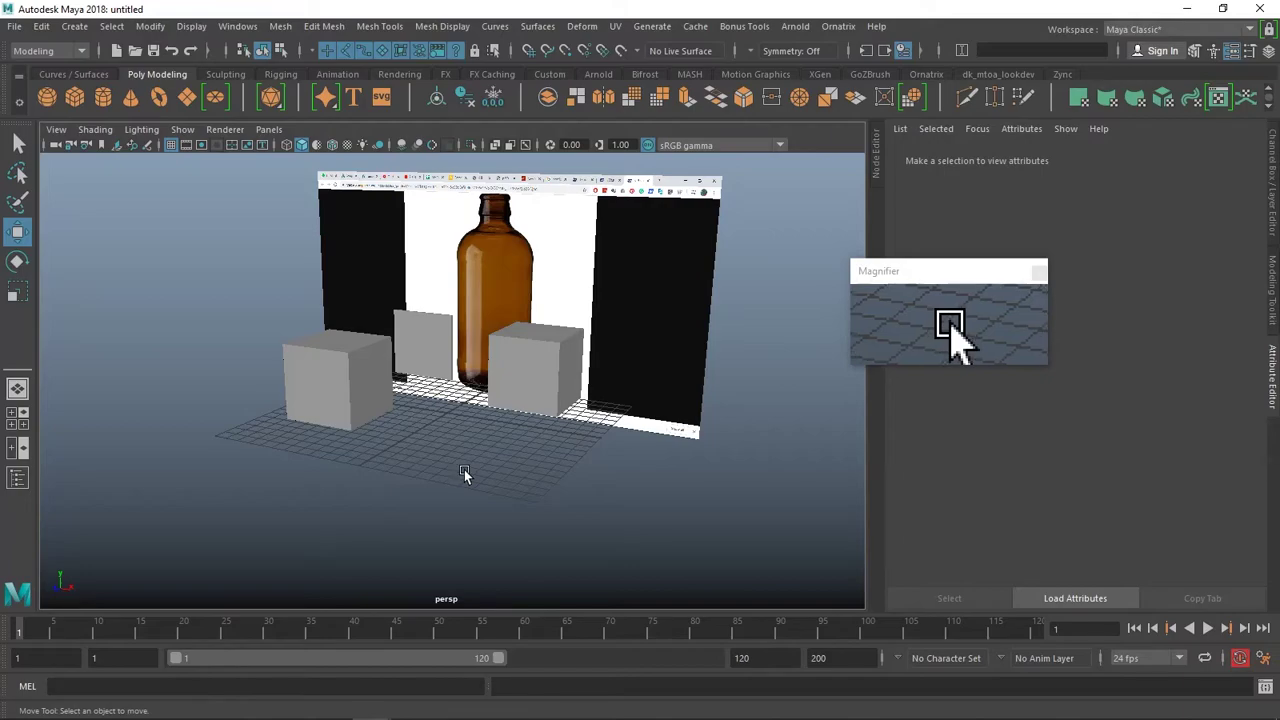
{"action": "left_click", "coordinate": [705, 343]}
{"action": "scroll", "coordinate": [651, 306], "scroll_direction": "down", "scroll_amount": 3}
{"action": "mouse_move", "coordinate": [651, 306]}
{"action": "left_mouse_down", "text": "alt"}
{"action": "mouse_move", "coordinate": [418, 375]}
{"action": "mouse_move", "coordinate": [686, 357]}
{"action": "mouse_move", "coordinate": [651, 451]}
{"action": "mouse_move", "coordinate": [791, 360]}
{"action": "left_mouse_up", "text": "alt"}
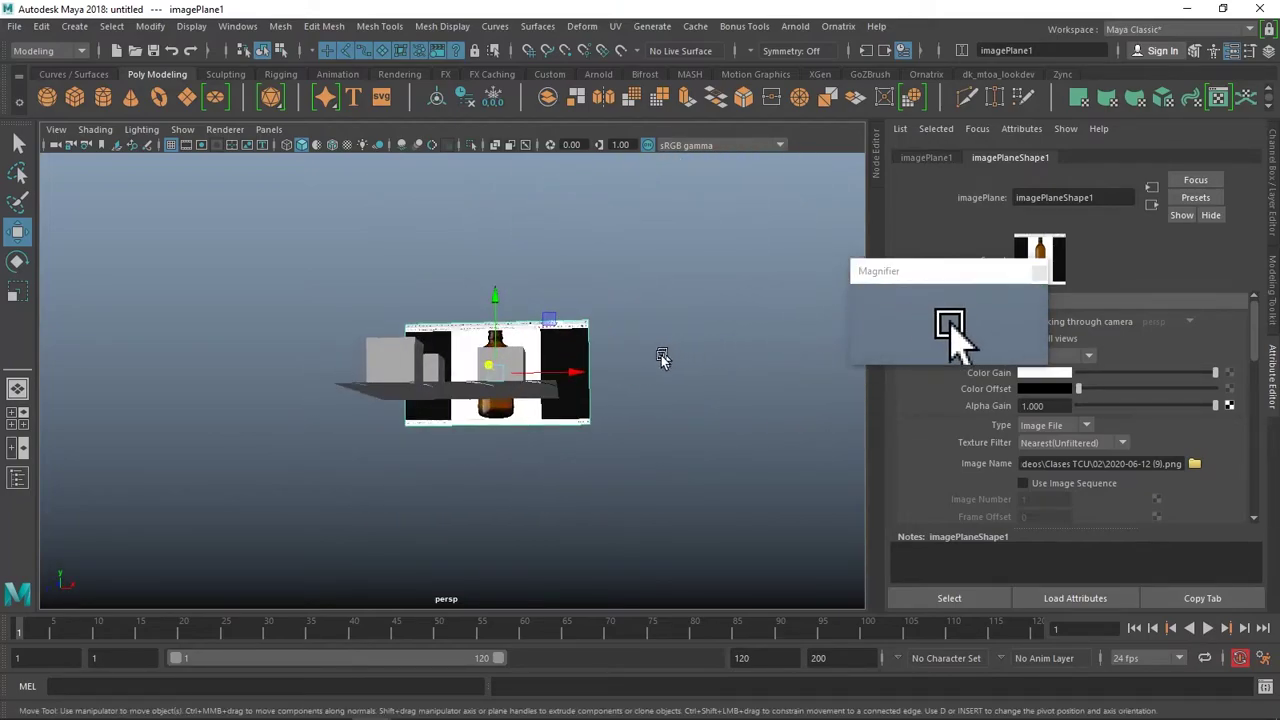
In Chrome, search Google Images for 'moon 2d'
{"action": "key", "text": "alt+Tab"}
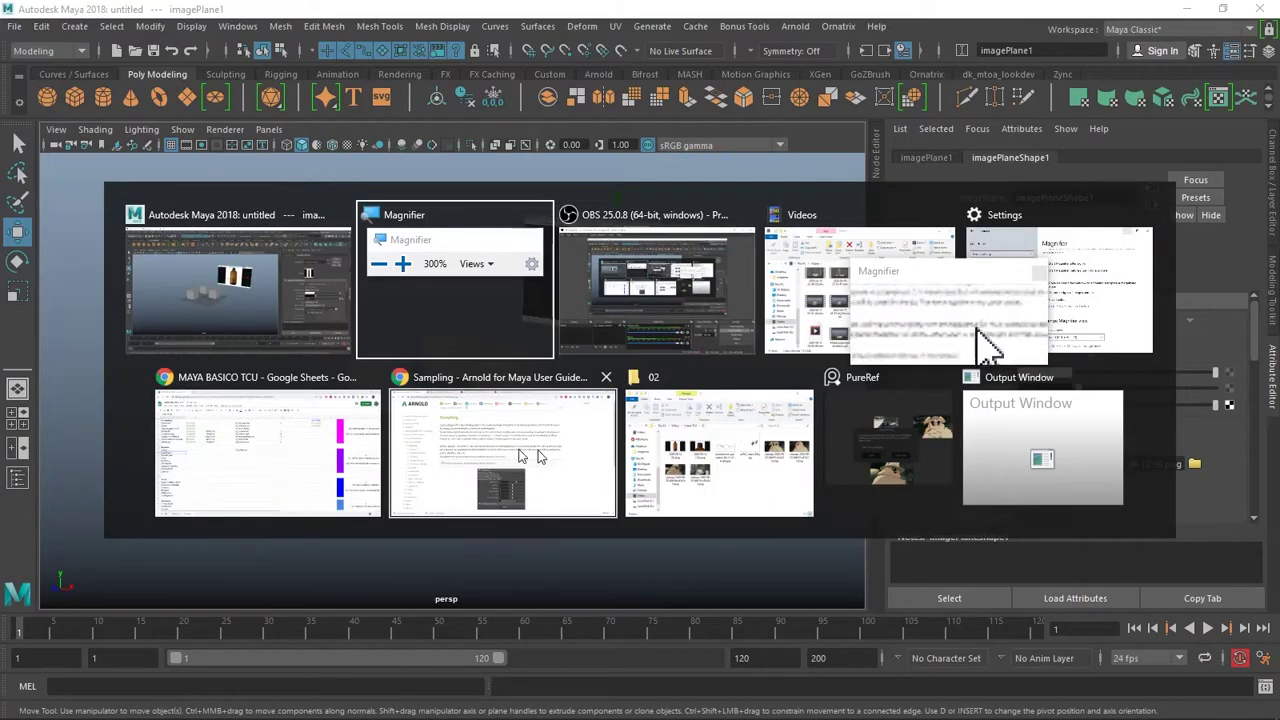
{"action": "left_click", "coordinate": [520, 455]}
{"action": "left_click", "coordinate": [452, 40]}
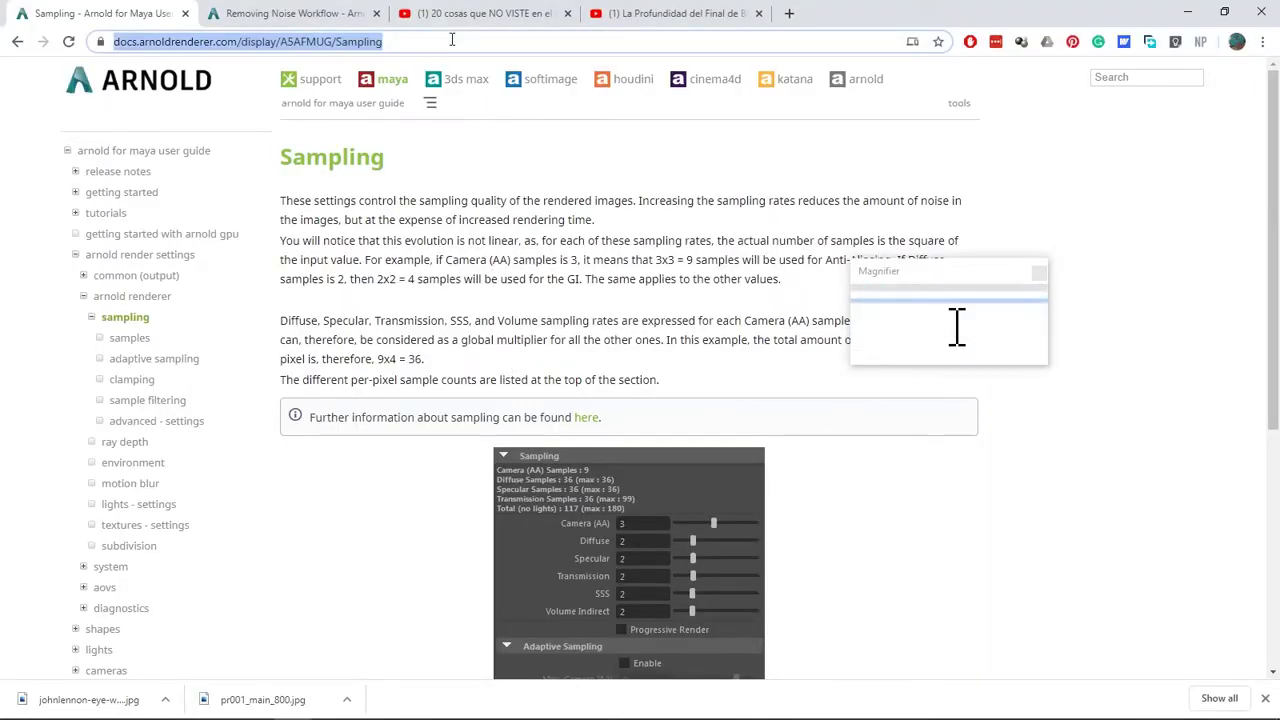
{"action": "type", "text": "m"}
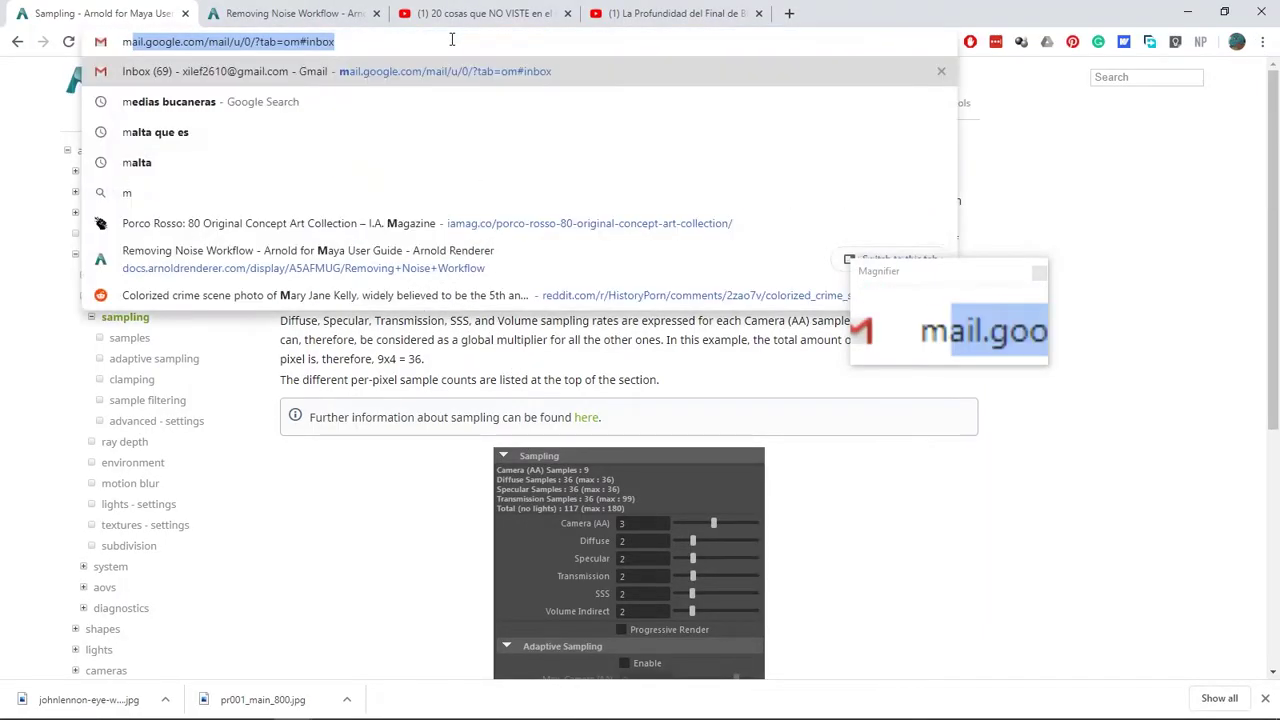
{"action": "type", "text": "oon 2d"}
{"action": "key", "text": "Return"}
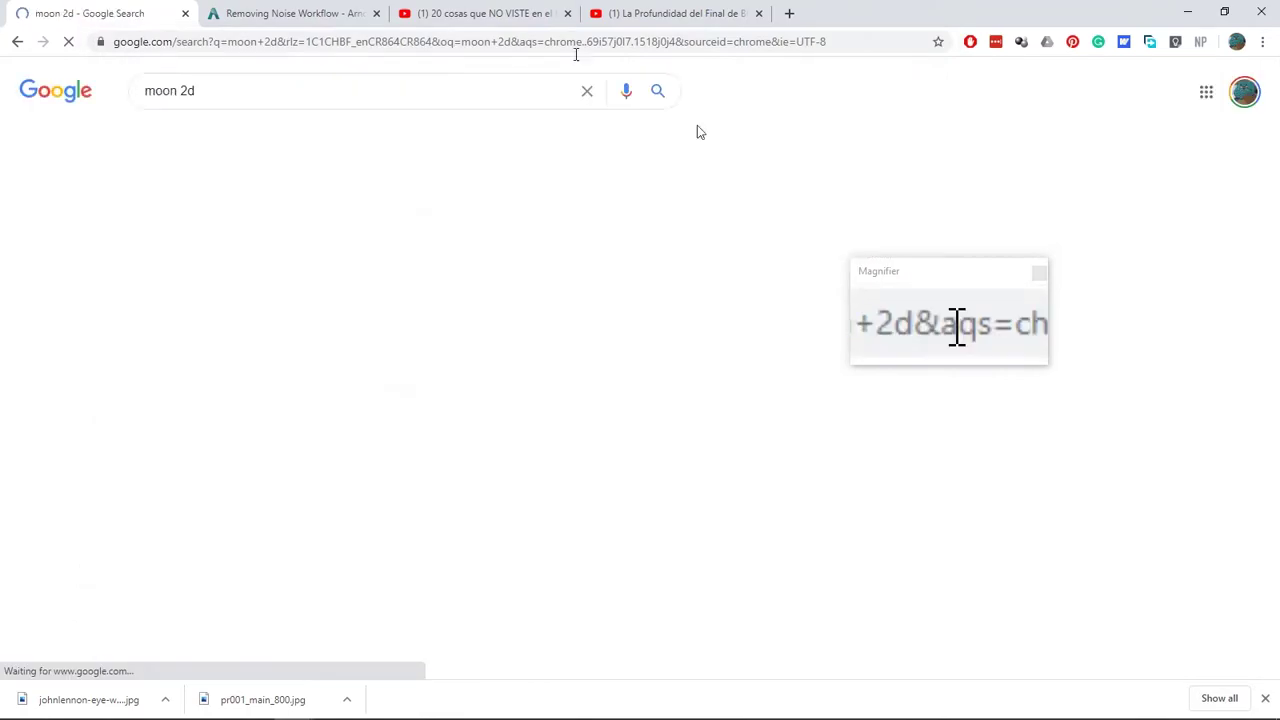
{"action": "left_click", "coordinate": [225, 136]}
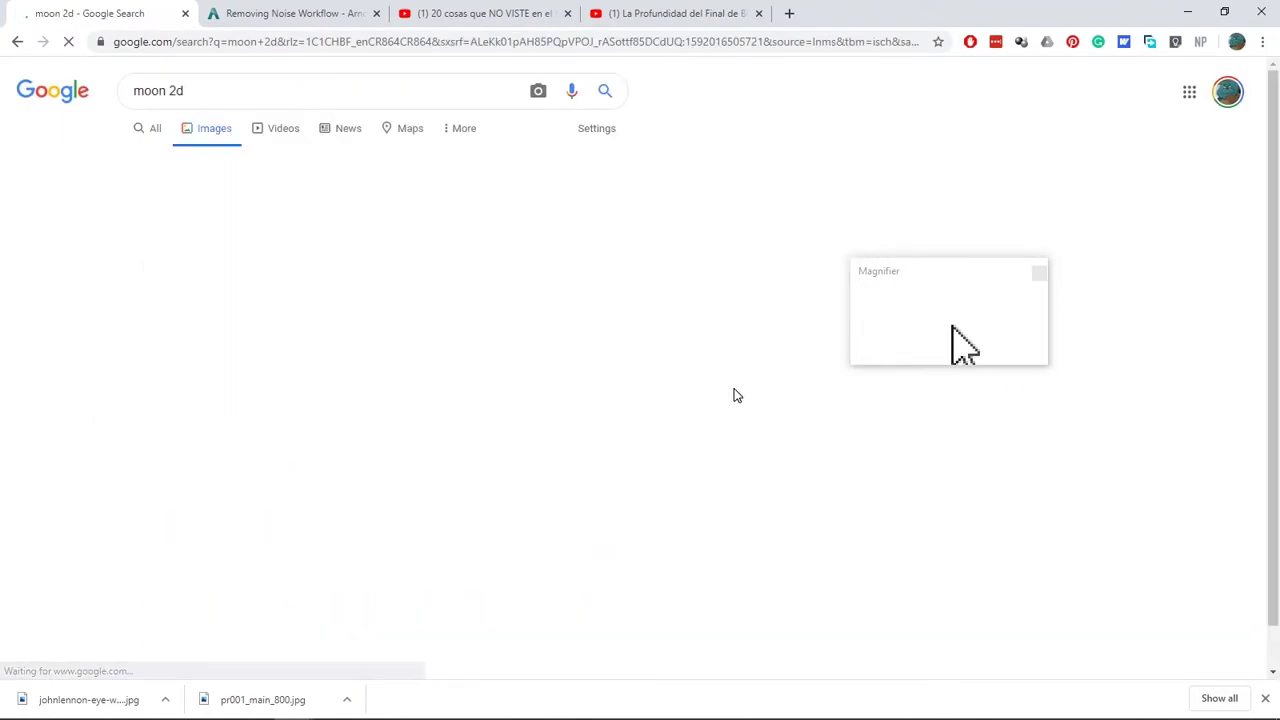
Save the first moon result as maxresdefault.jpg into the 02 folder, then return to Maya
{"action": "left_click", "coordinate": [186, 340]}
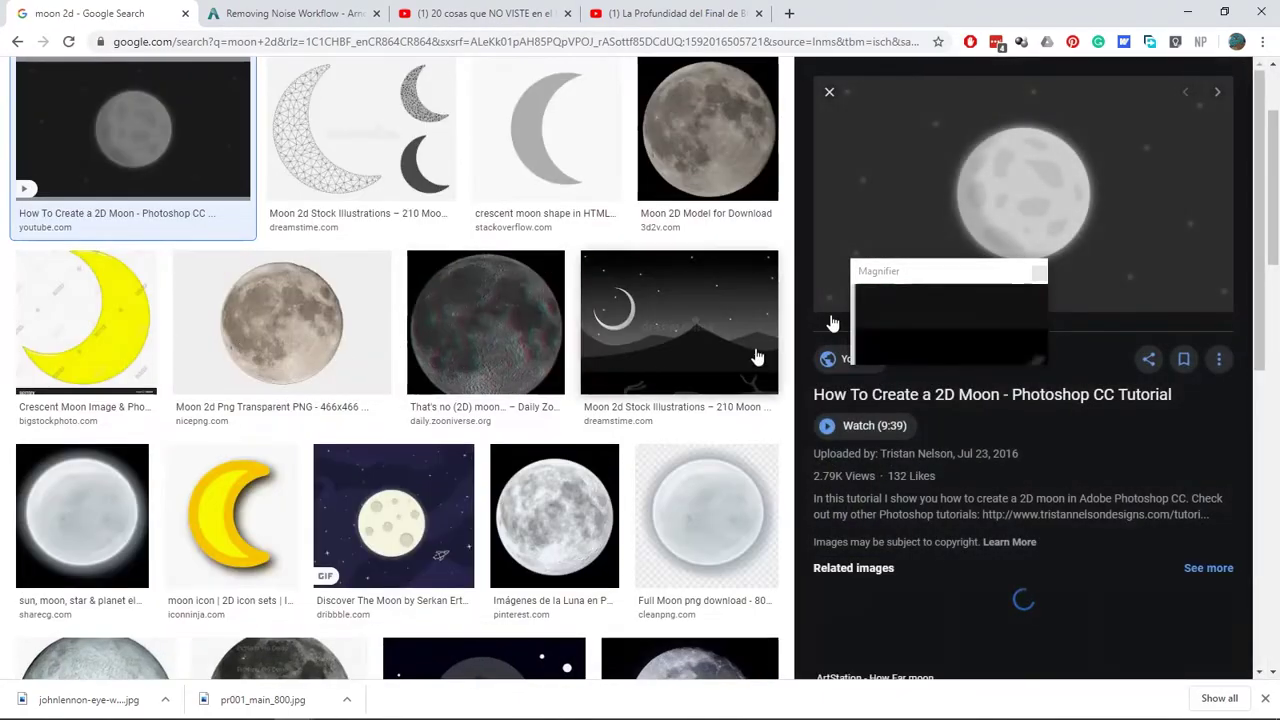
{"action": "right_click", "coordinate": [1071, 130]}
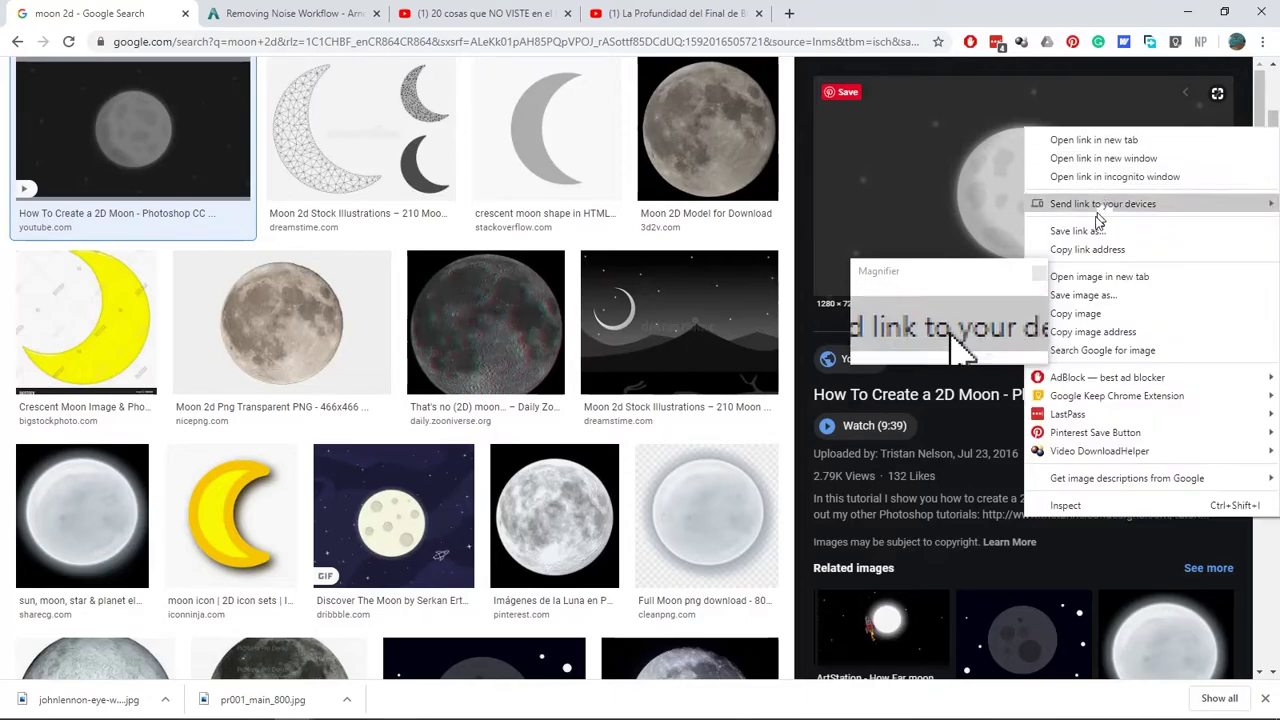
{"action": "left_click", "coordinate": [1085, 295]}
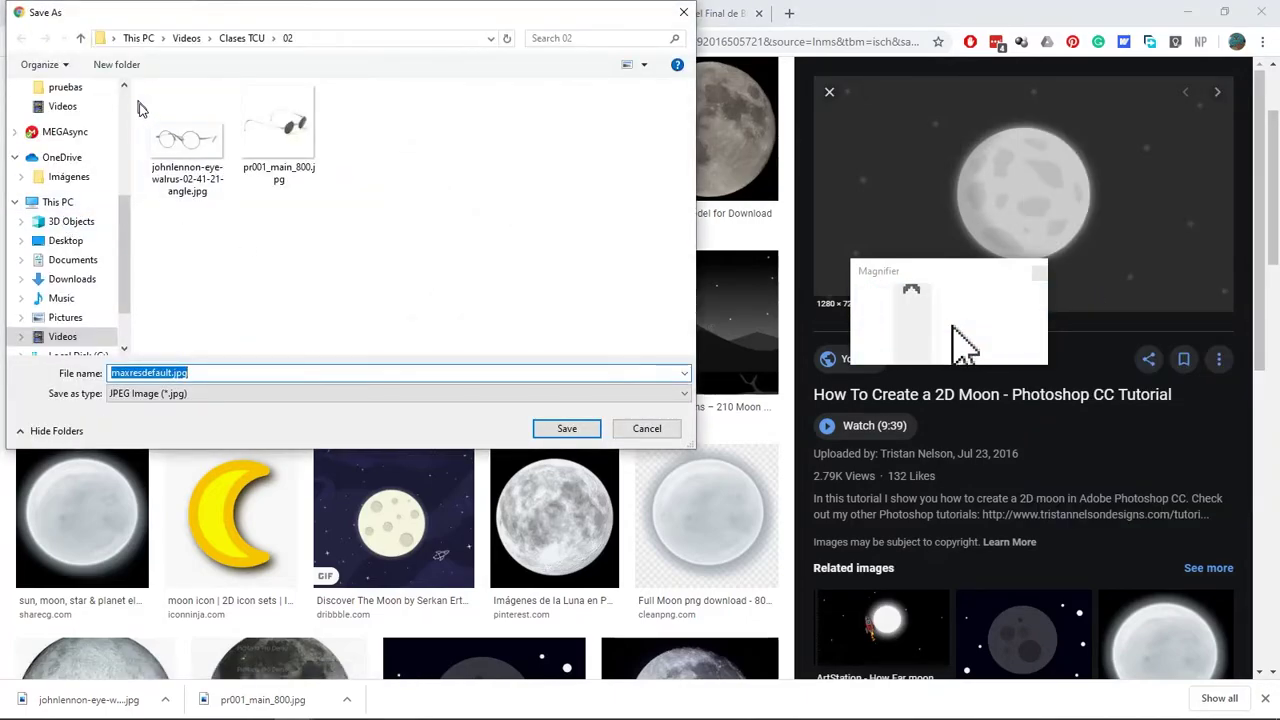
{"action": "left_click", "coordinate": [567, 428]}
{"action": "key", "text": "alt+Tab"}
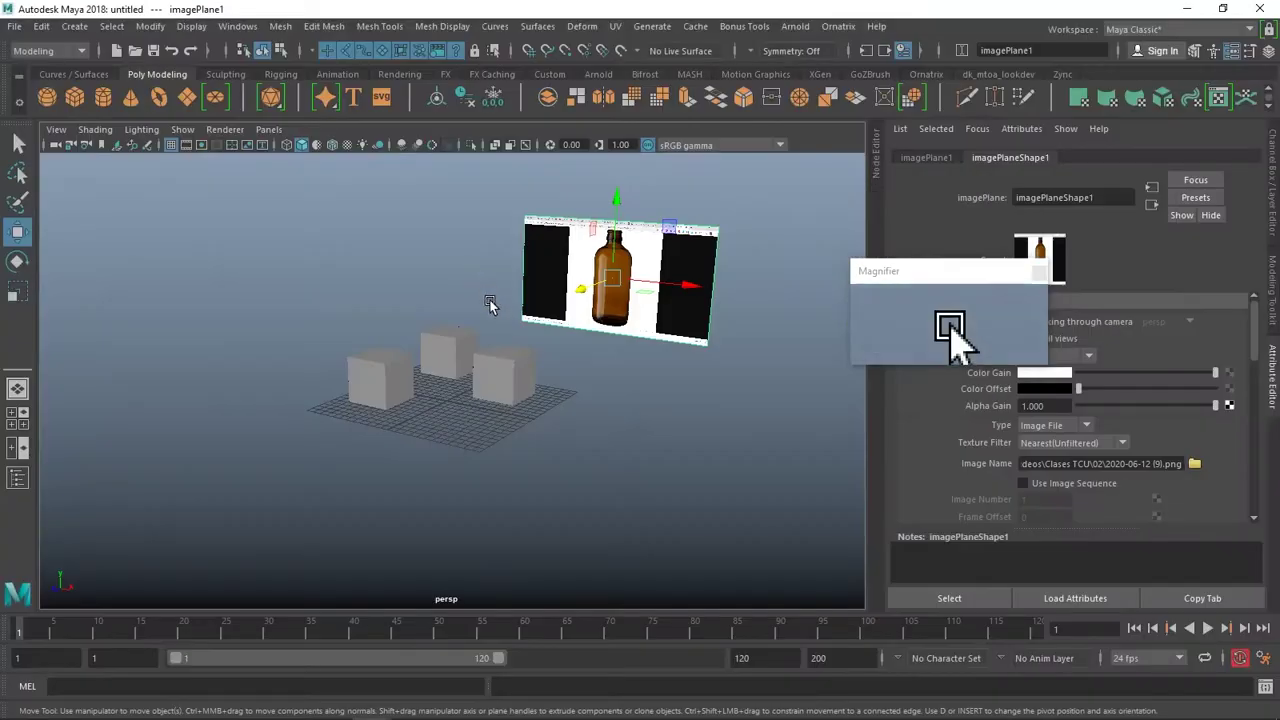
Frame the image plane and load maxresdefault.jpg through its Image Name field in the Attribute Editor
{"action": "left_click_drag", "start_coordinate": [660, 335], "coordinate": [626, 310], "text": "alt"}
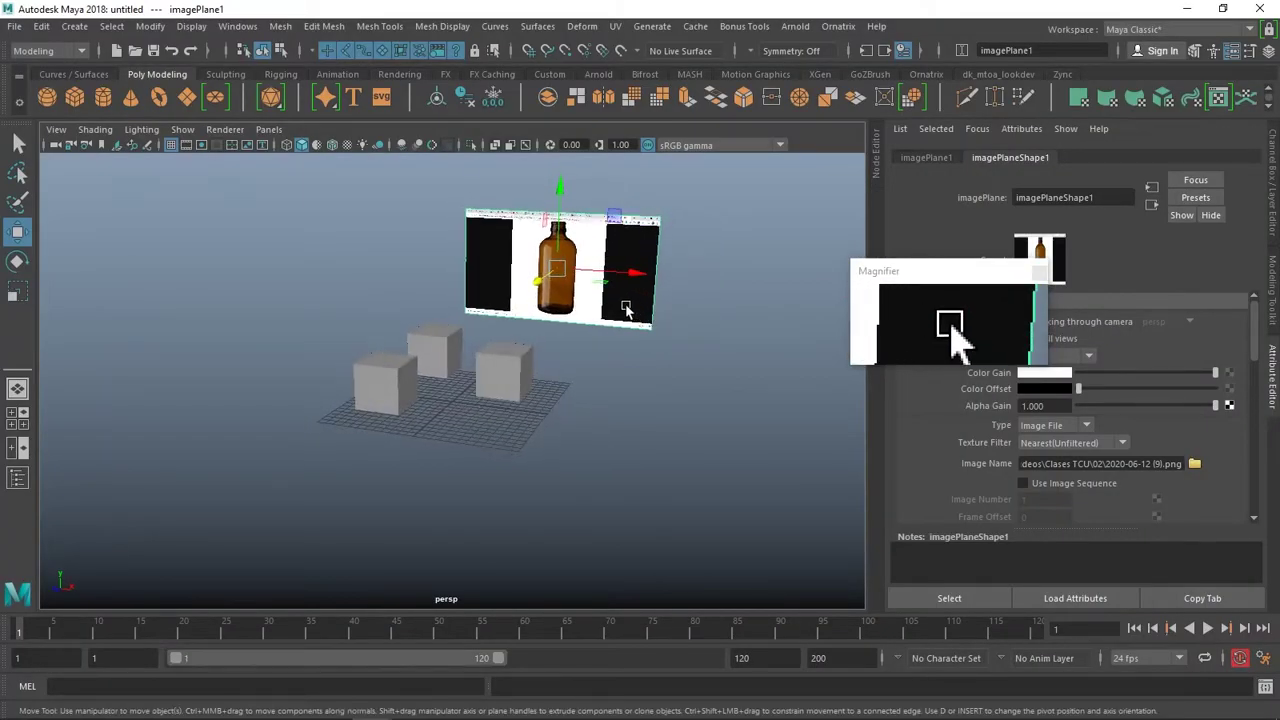
{"action": "key", "text": "f"}
{"action": "left_click_drag", "start_coordinate": [543, 286], "coordinate": [567, 305], "text": "alt"}
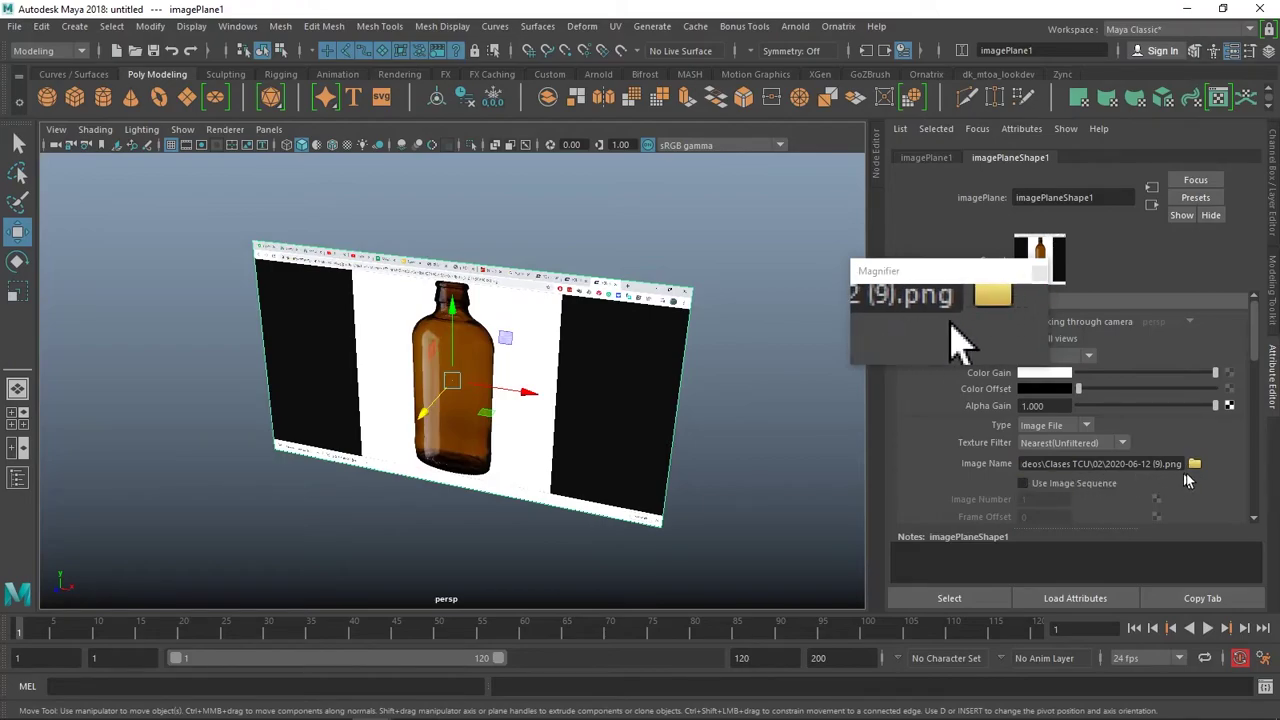
{"action": "left_click", "coordinate": [1273, 383]}
{"action": "left_click", "coordinate": [1273, 385]}
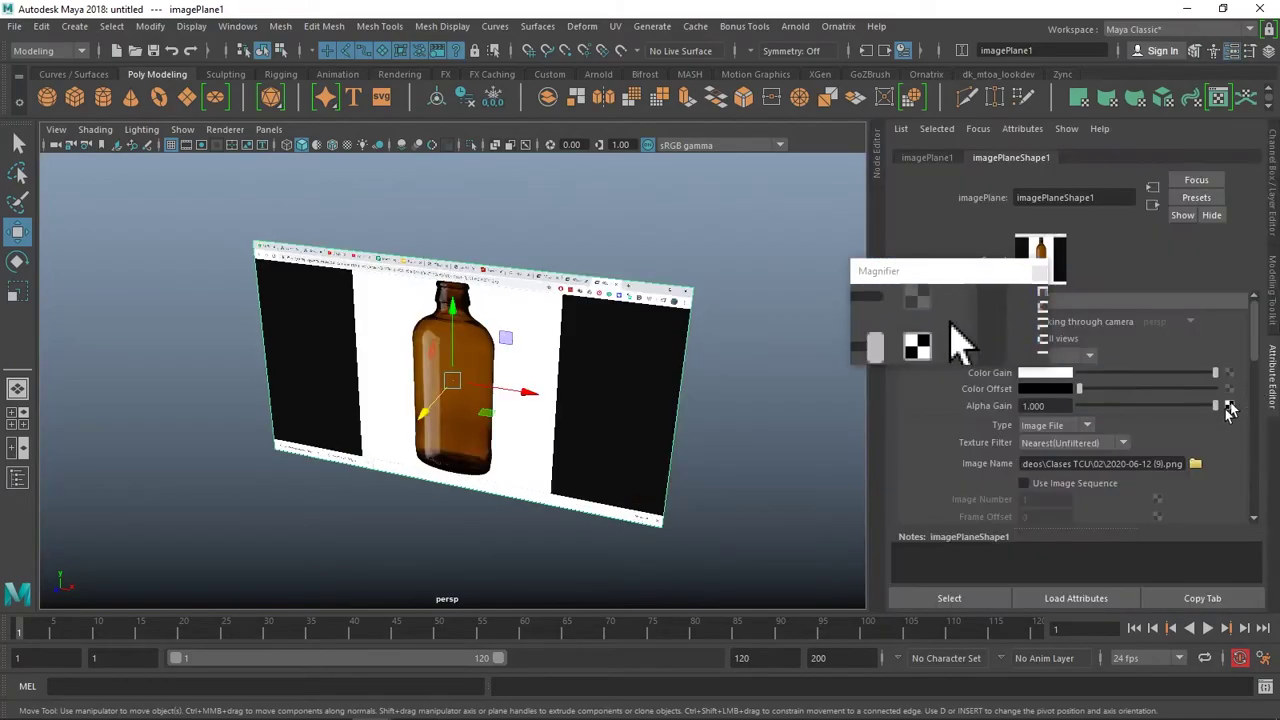
{"action": "left_click", "coordinate": [1195, 466]}
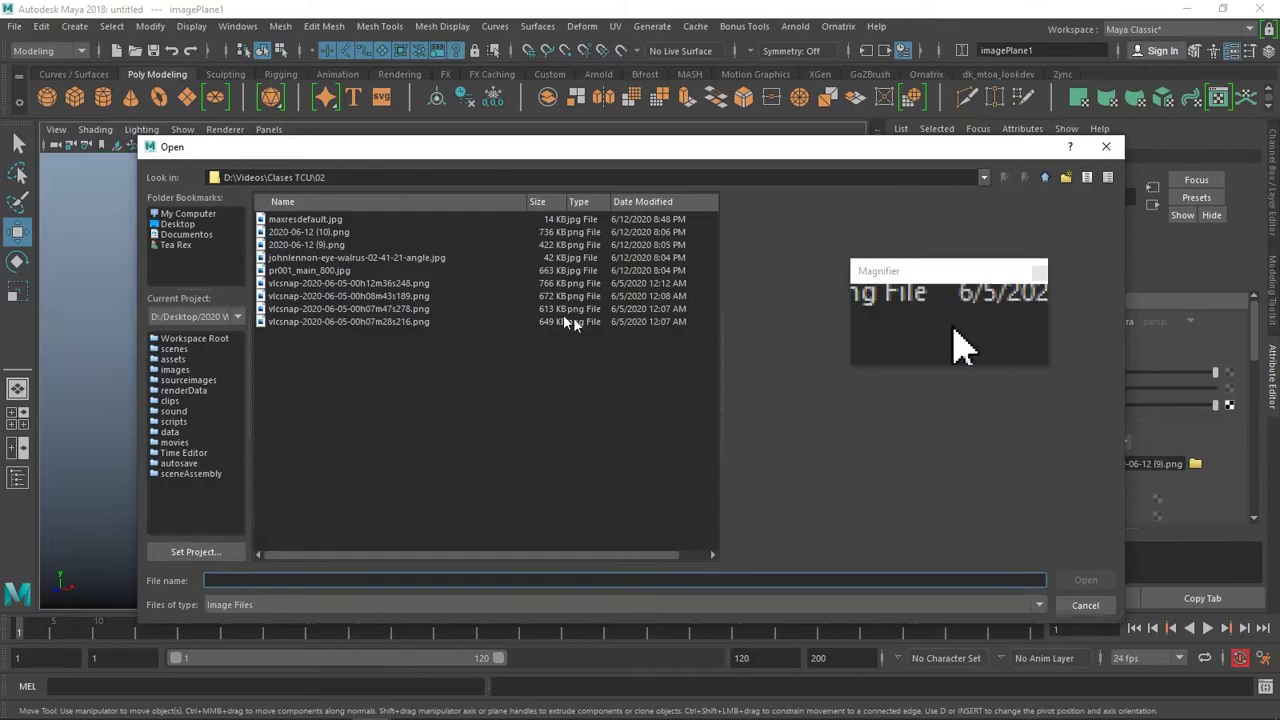
{"action": "left_click", "coordinate": [328, 222]}
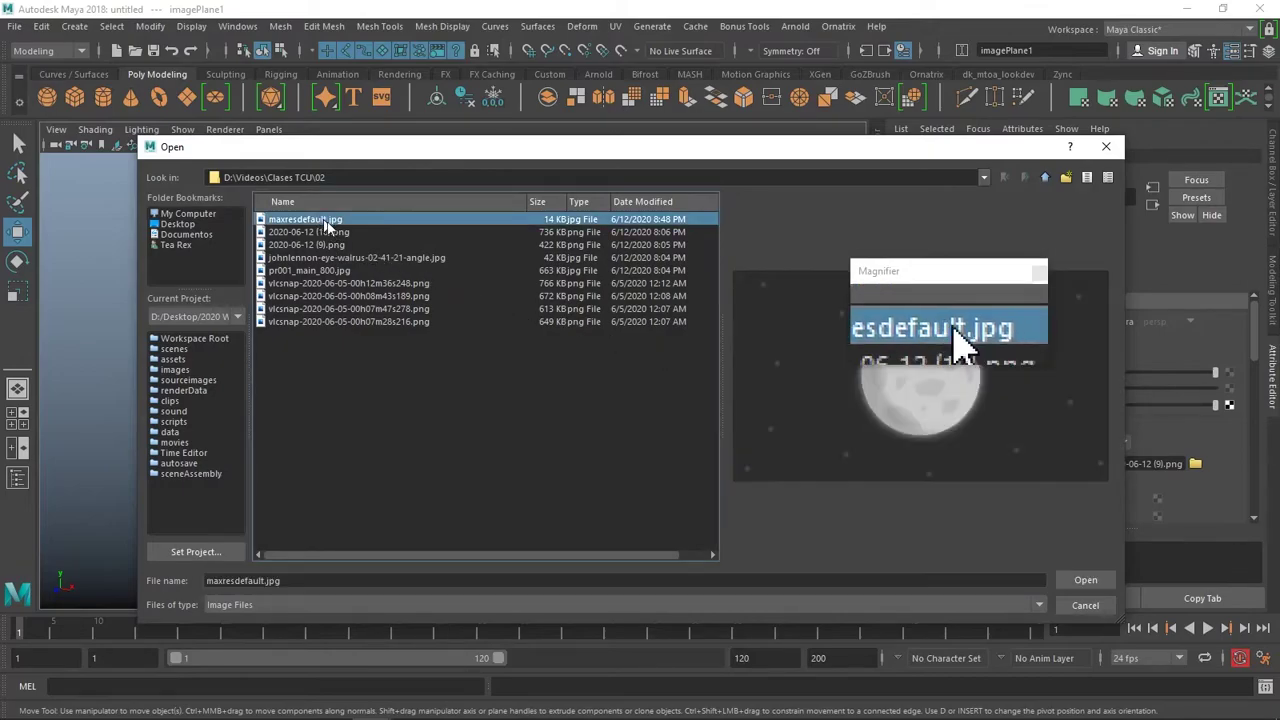
{"action": "left_click", "coordinate": [1085, 580]}
Orbit and zoom so the cubes sit in front of the plane, then select the image plane
{"action": "left_click_drag", "start_coordinate": [410, 357], "coordinate": [337, 334], "text": "alt"}
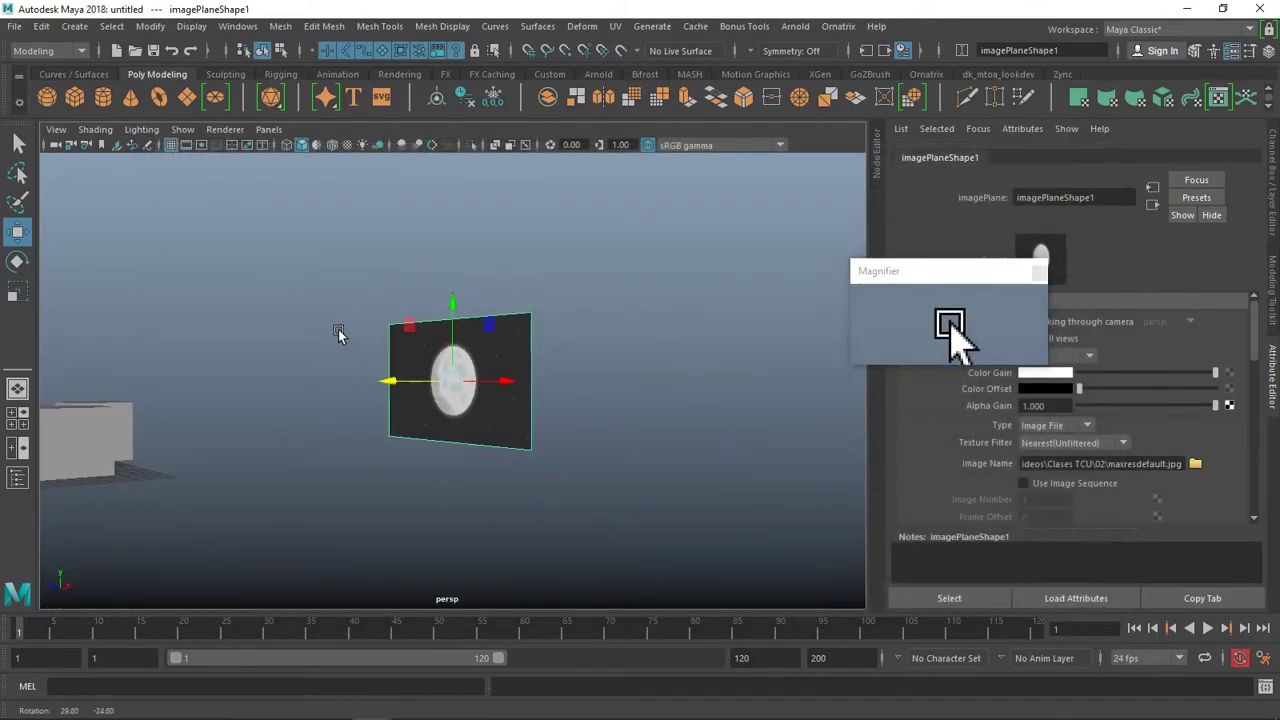
{"action": "key", "text": "r"}
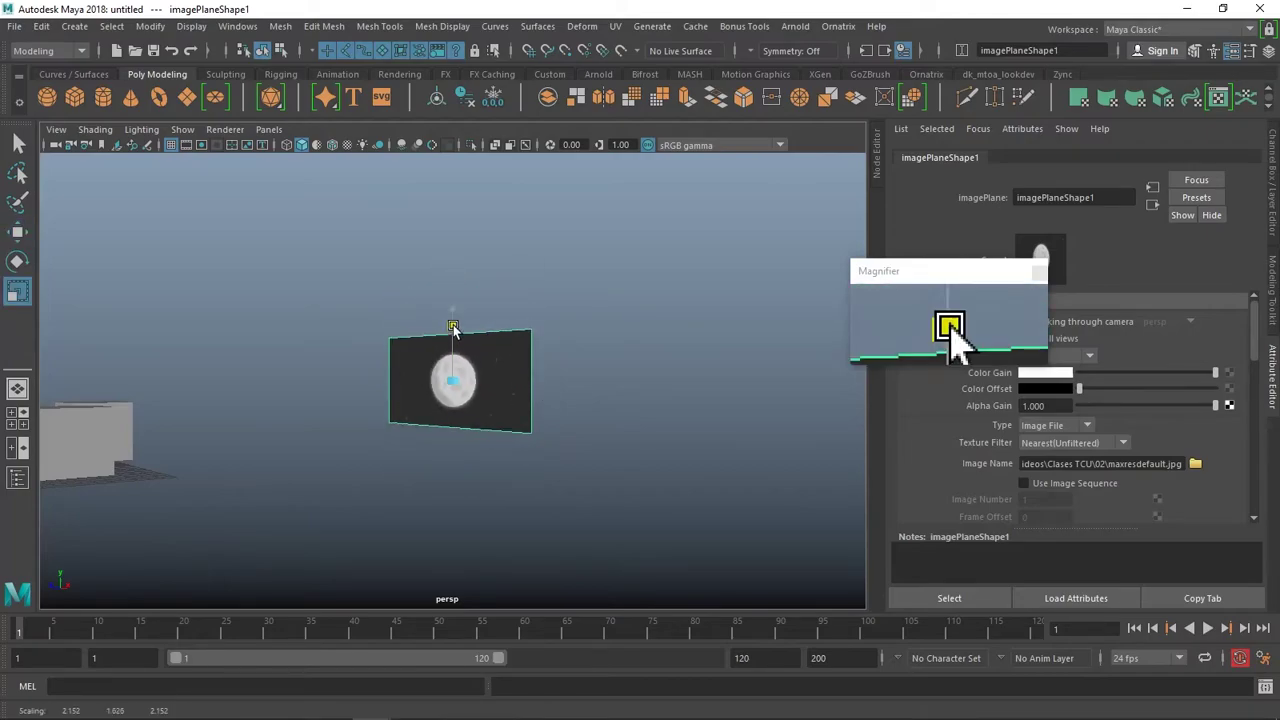
{"action": "scroll", "coordinate": [490, 455], "scroll_direction": "down", "scroll_amount": 3}
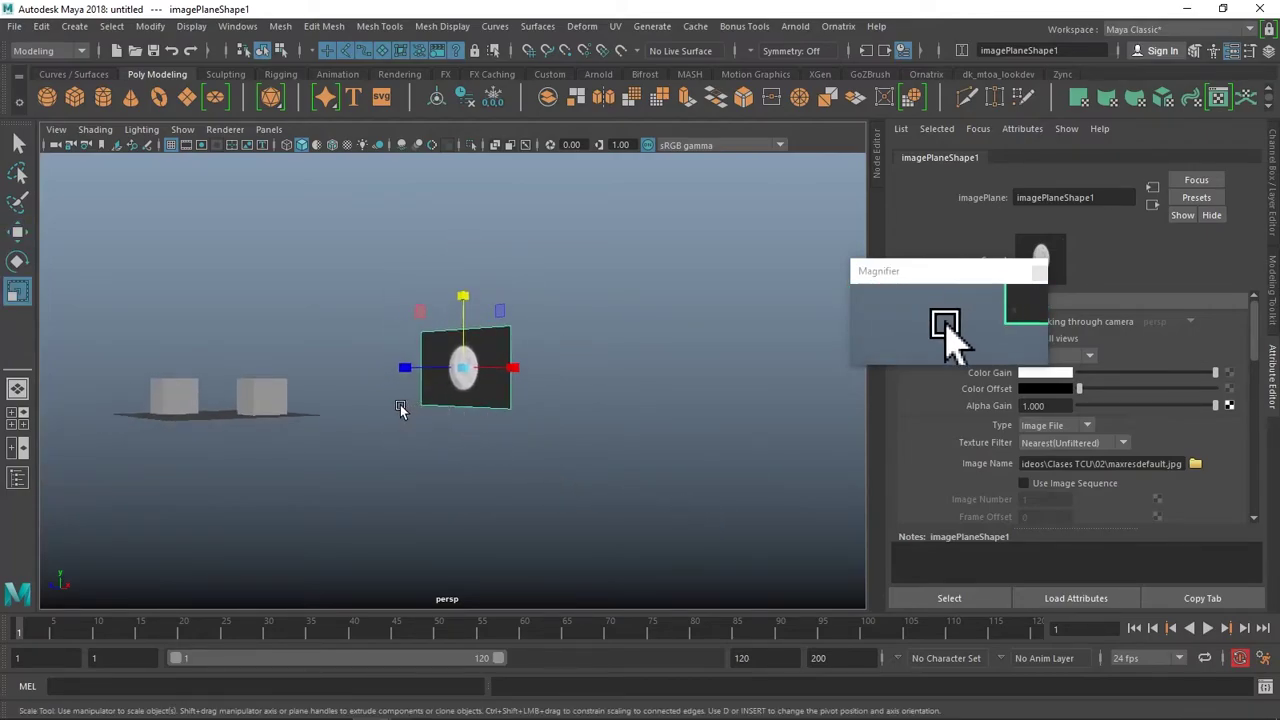
{"action": "left_click_drag", "start_coordinate": [434, 400], "coordinate": [538, 400], "text": "alt"}
{"action": "mouse_move", "coordinate": [538, 400]}
{"action": "right_mouse_down", "text": "alt"}
{"action": "mouse_move", "coordinate": [600, 474]}
{"action": "mouse_move", "coordinate": [694, 486]}
{"action": "mouse_move", "coordinate": [463, 434]}
{"action": "mouse_move", "coordinate": [487, 465]}
{"action": "right_mouse_up", "text": "alt"}
{"action": "scroll", "coordinate": [474, 490], "scroll_direction": "up", "scroll_amount": 3}
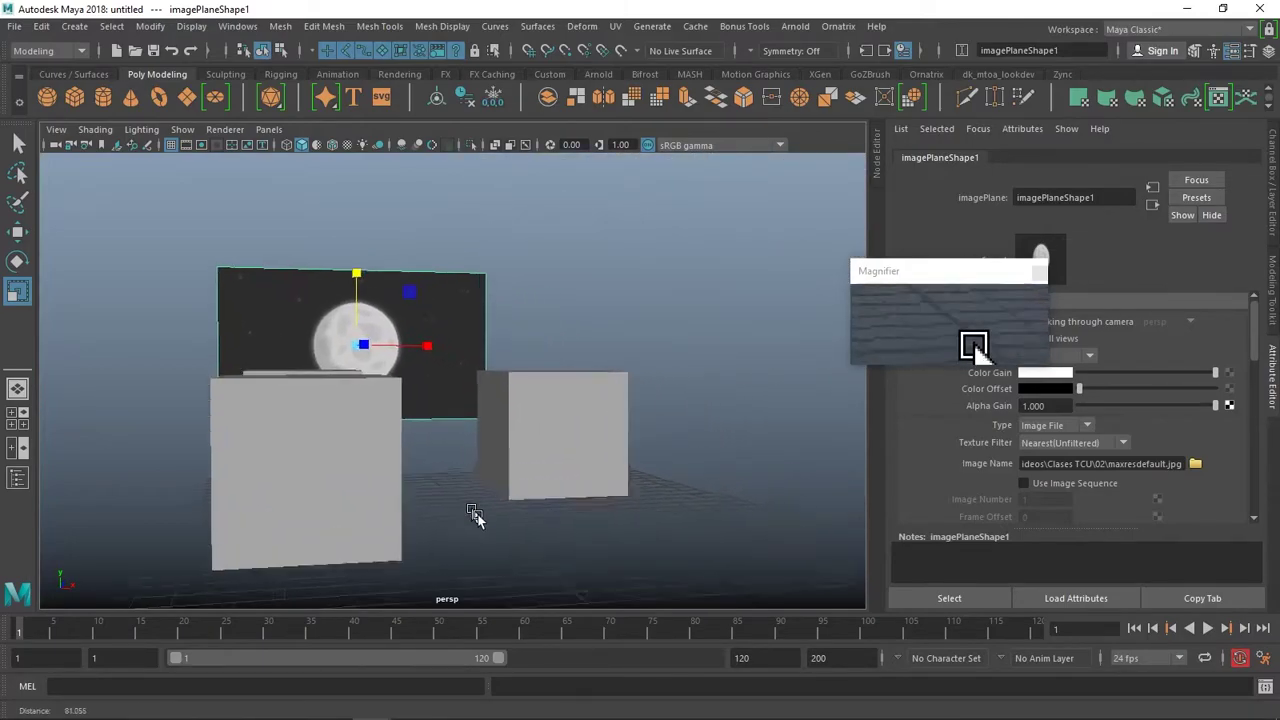
{"action": "scroll", "coordinate": [381, 468], "scroll_direction": "up", "scroll_amount": 3}
{"action": "scroll", "coordinate": [430, 450], "scroll_direction": "up", "scroll_amount": 3}
{"action": "left_click", "coordinate": [480, 431]}
{"action": "mouse_move", "coordinate": [485, 430]}
{"action": "left_mouse_down", "text": "alt"}
{"action": "mouse_move", "coordinate": [331, 433]}
{"action": "mouse_move", "coordinate": [475, 351]}
{"action": "left_mouse_up", "text": "alt"}
{"action": "left_click", "coordinate": [564, 295]}
{"action": "mouse_move", "coordinate": [564, 295]}
{"action": "left_mouse_down", "text": "alt"}
{"action": "mouse_move", "coordinate": [646, 272]}
{"action": "mouse_move", "coordinate": [614, 271]}
{"action": "mouse_move", "coordinate": [670, 312]}
{"action": "left_mouse_up", "text": "alt"}
Move the moon image plane toward the camera and upward, and rotate it slightly around Y
{"action": "key", "text": "w"}
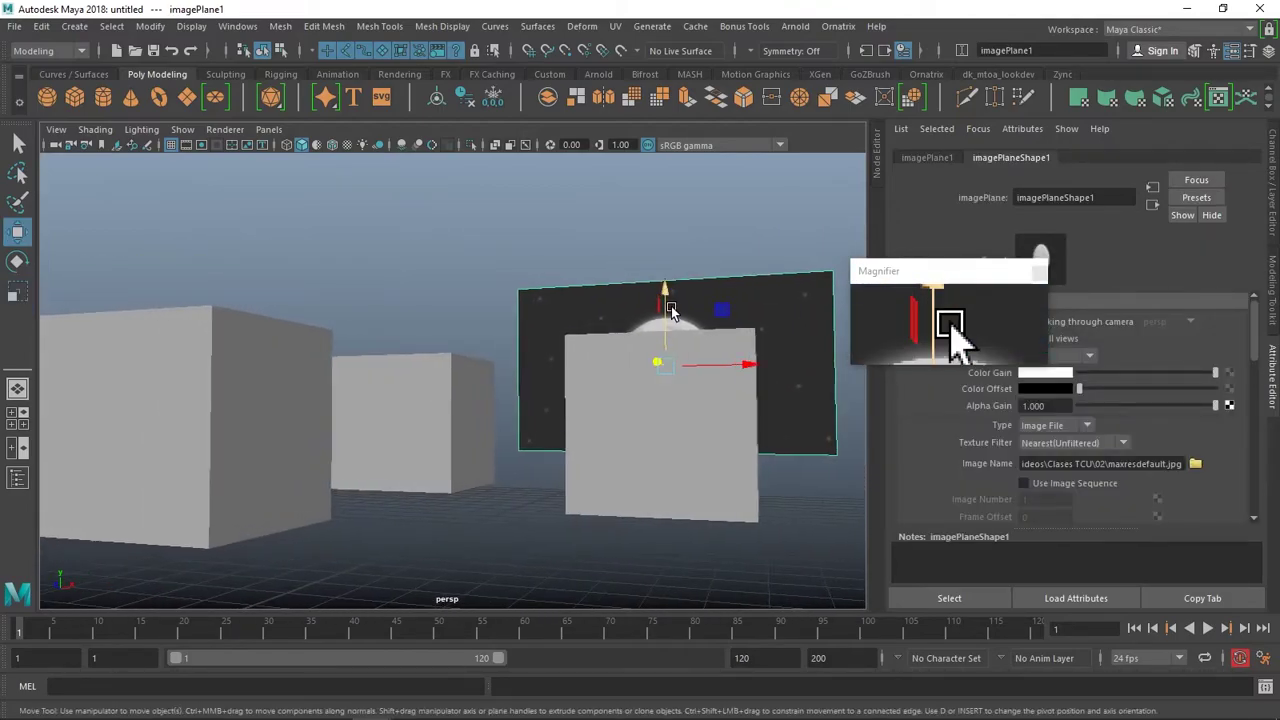
{"action": "mouse_move", "coordinate": [680, 373]}
{"action": "left_mouse_down"}
{"action": "mouse_move", "coordinate": [770, 365]}
{"action": "mouse_move", "coordinate": [586, 367]}
{"action": "left_mouse_up"}
{"action": "left_click", "coordinate": [606, 357]}
{"action": "left_click", "coordinate": [646, 249]}
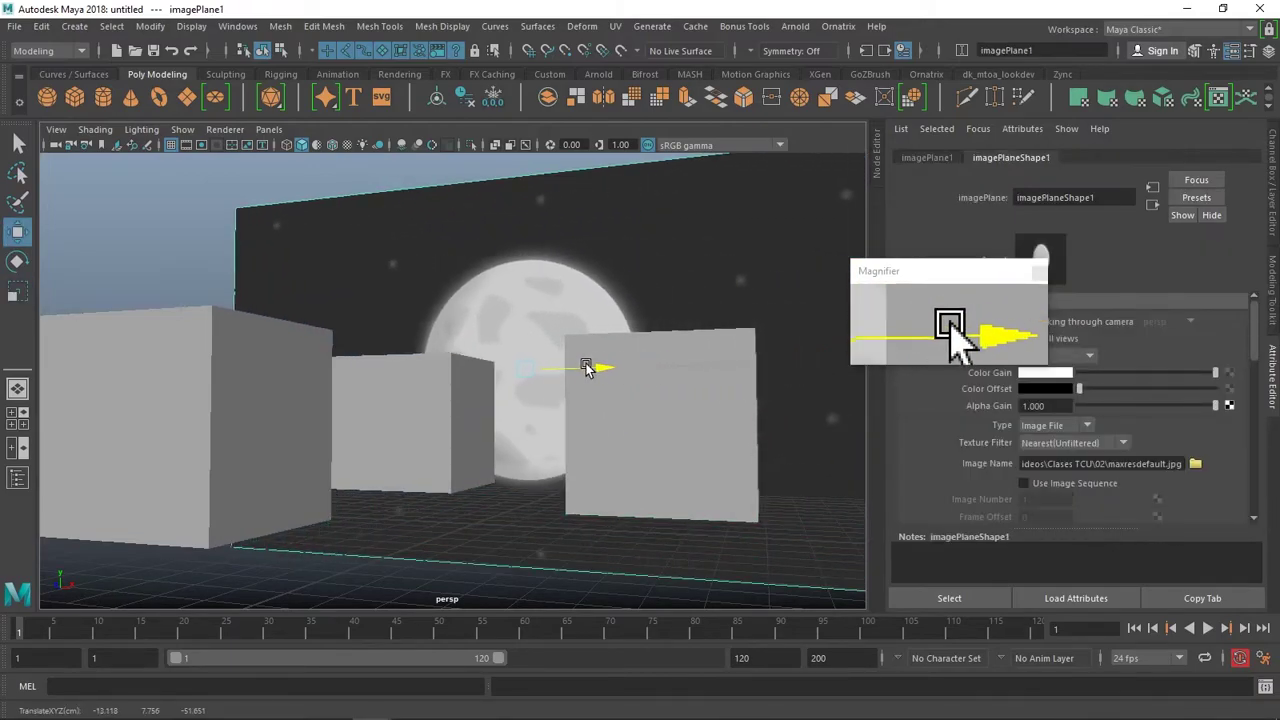
{"action": "left_click_drag", "start_coordinate": [523, 286], "coordinate": [528, 229]}
{"action": "mouse_move", "coordinate": [494, 300]}
{"action": "left_mouse_down"}
{"action": "mouse_move", "coordinate": [575, 300]}
{"action": "mouse_move", "coordinate": [634, 323]}
{"action": "mouse_move", "coordinate": [528, 323]}
{"action": "mouse_move", "coordinate": [563, 331]}
{"action": "left_mouse_up"}
{"action": "key", "text": "e"}
{"action": "key", "text": "w"}
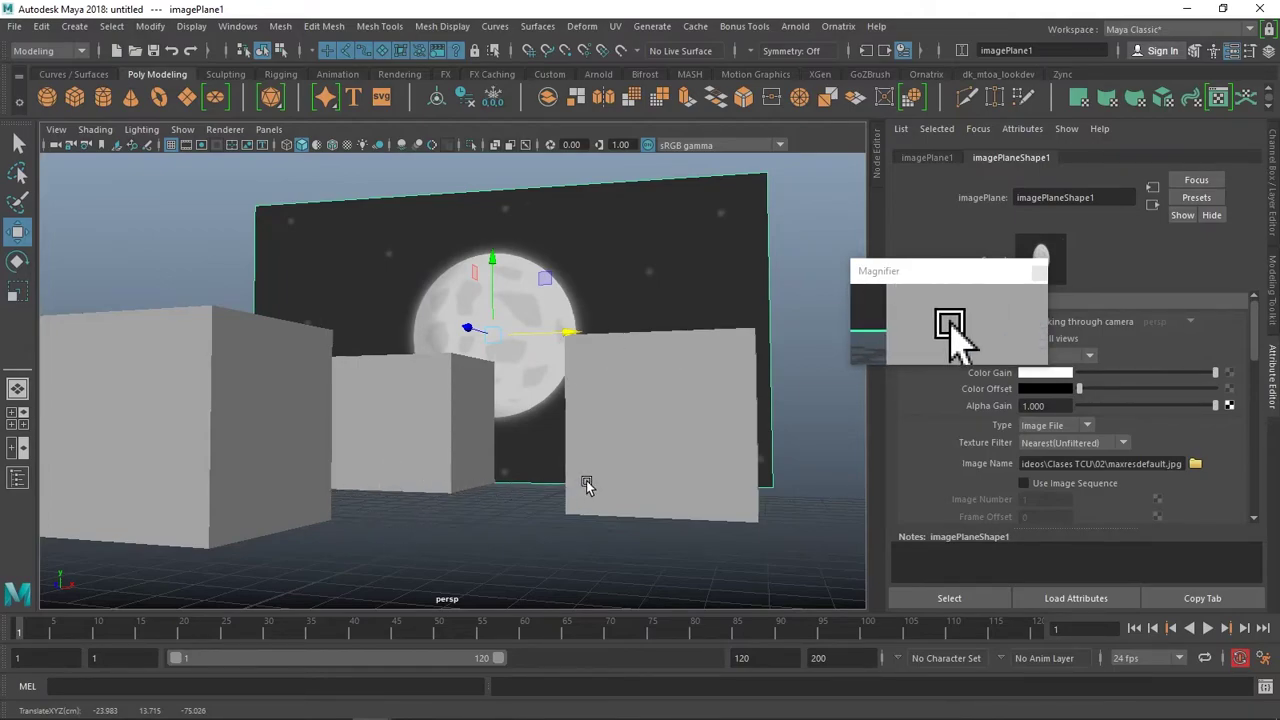
{"action": "mouse_move", "coordinate": [594, 443]}
{"action": "left_mouse_down", "text": "alt"}
{"action": "mouse_move", "coordinate": [634, 371]}
{"action": "mouse_move", "coordinate": [498, 425]}
{"action": "mouse_move", "coordinate": [551, 417]}
{"action": "mouse_move", "coordinate": [580, 357]}
{"action": "mouse_move", "coordinate": [498, 367]}
{"action": "left_mouse_up", "text": "alt"}
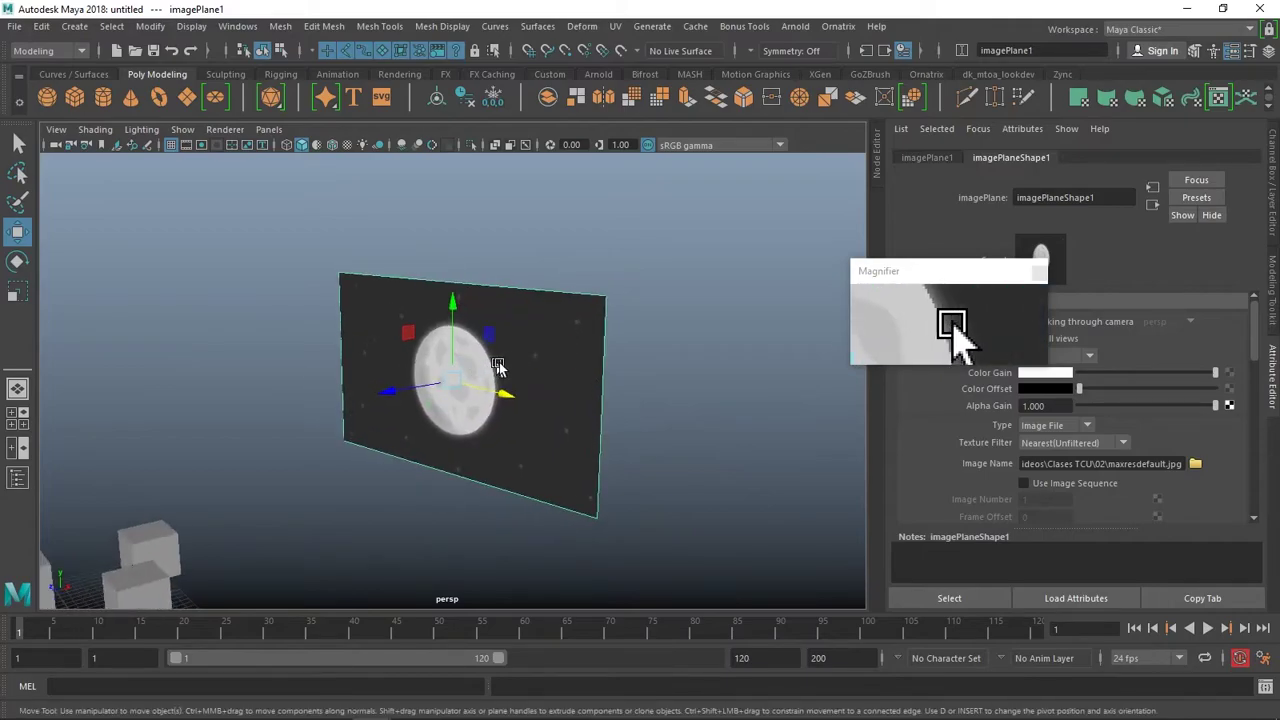
Open the image plane's context options and scroll through its channel values
{"action": "right_click", "coordinate": [550, 371]}
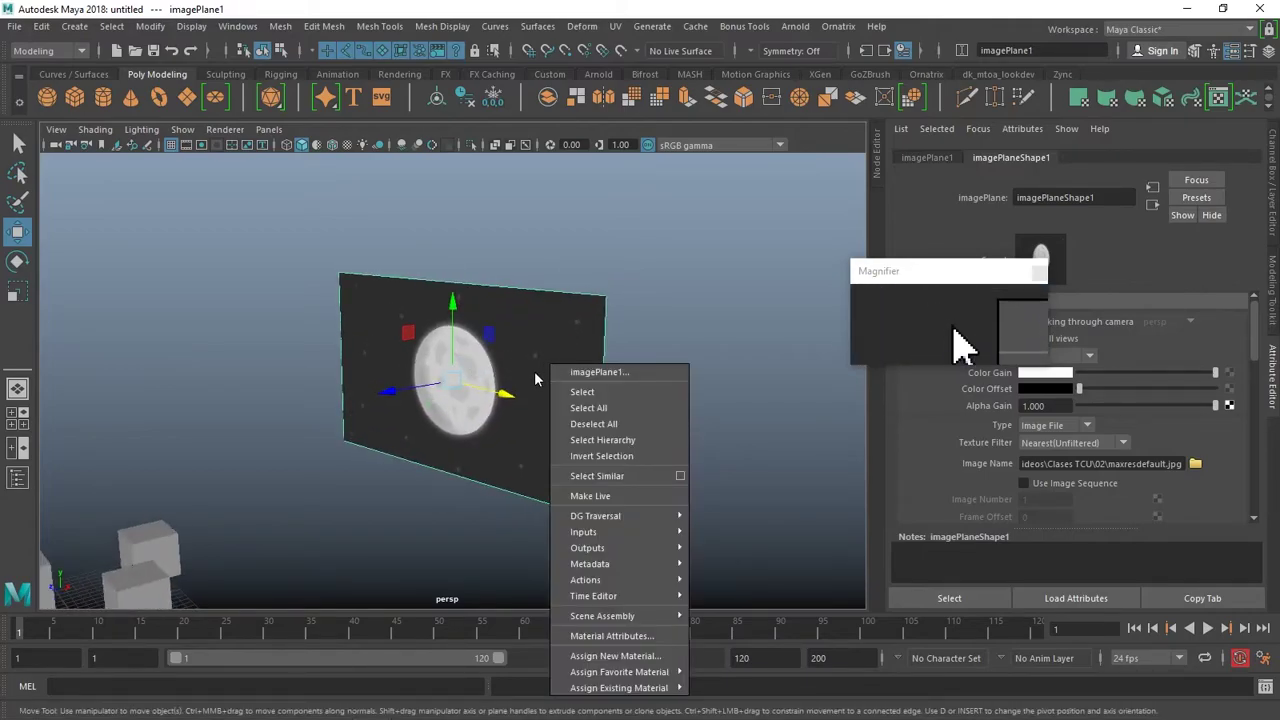
{"action": "left_click", "coordinate": [1274, 205]}
{"action": "scroll", "coordinate": [1088, 292], "scroll_direction": "down", "scroll_amount": 3}
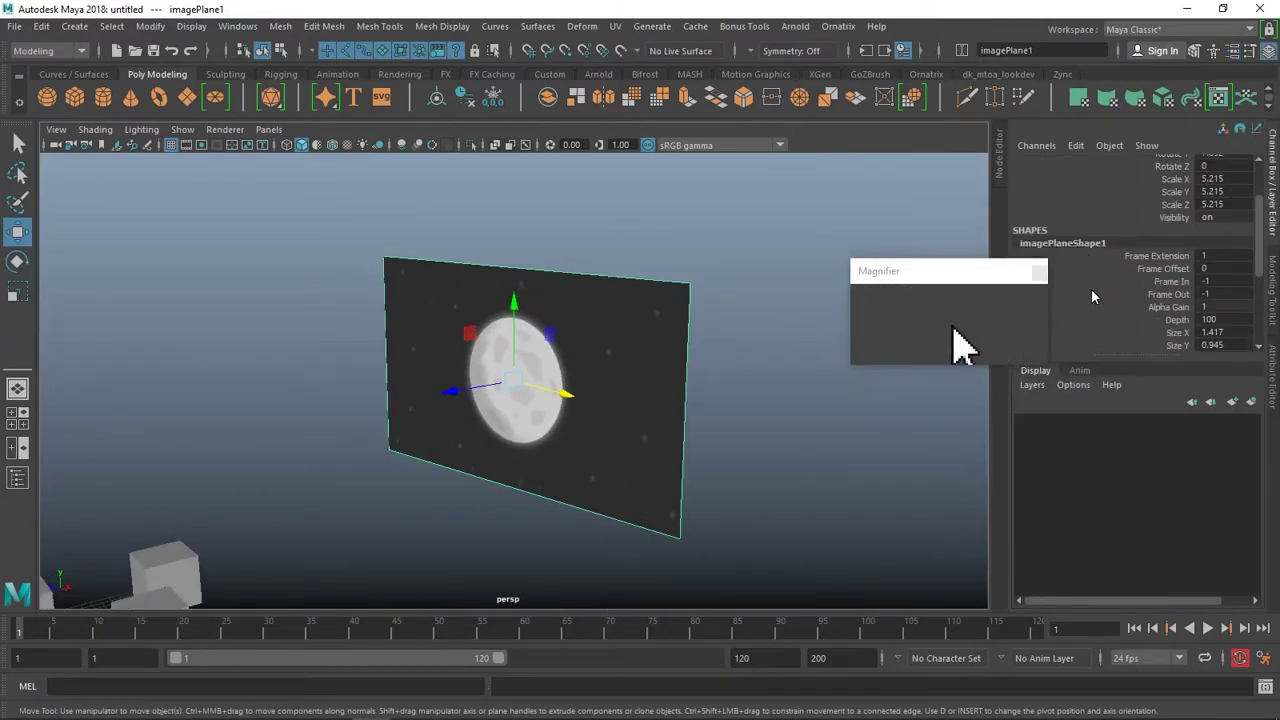
{"action": "scroll", "coordinate": [1091, 289], "scroll_direction": "down", "scroll_amount": 3}
{"action": "scroll", "coordinate": [1091, 289], "scroll_direction": "down", "scroll_amount": 3}
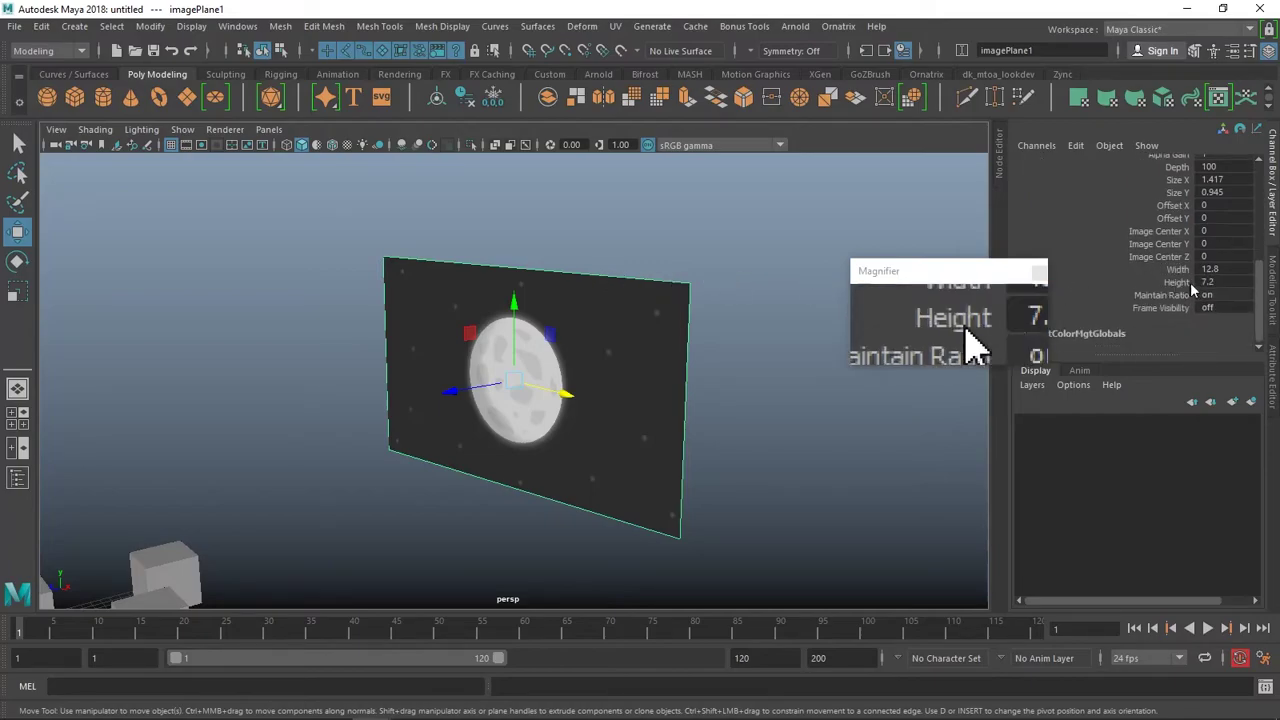
{"action": "scroll", "coordinate": [1197, 282], "scroll_direction": "up", "scroll_amount": 1}
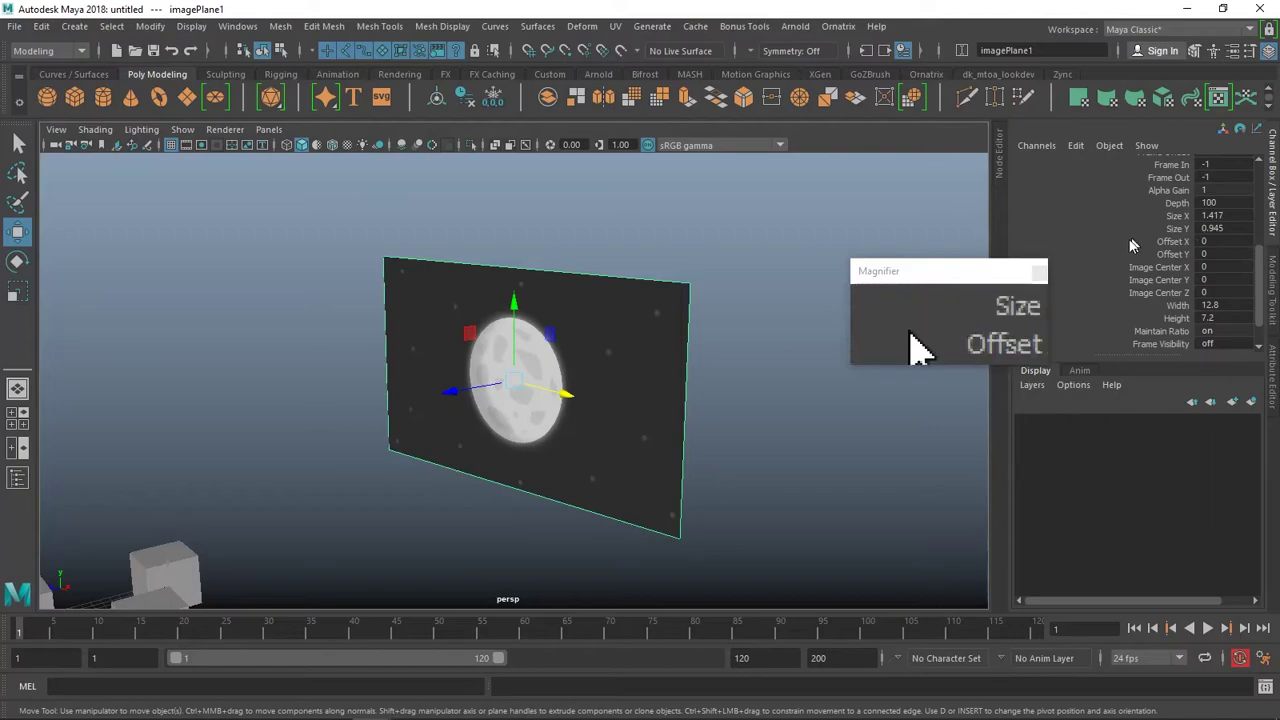
{"action": "scroll", "coordinate": [1185, 240], "scroll_direction": "up", "scroll_amount": 1}
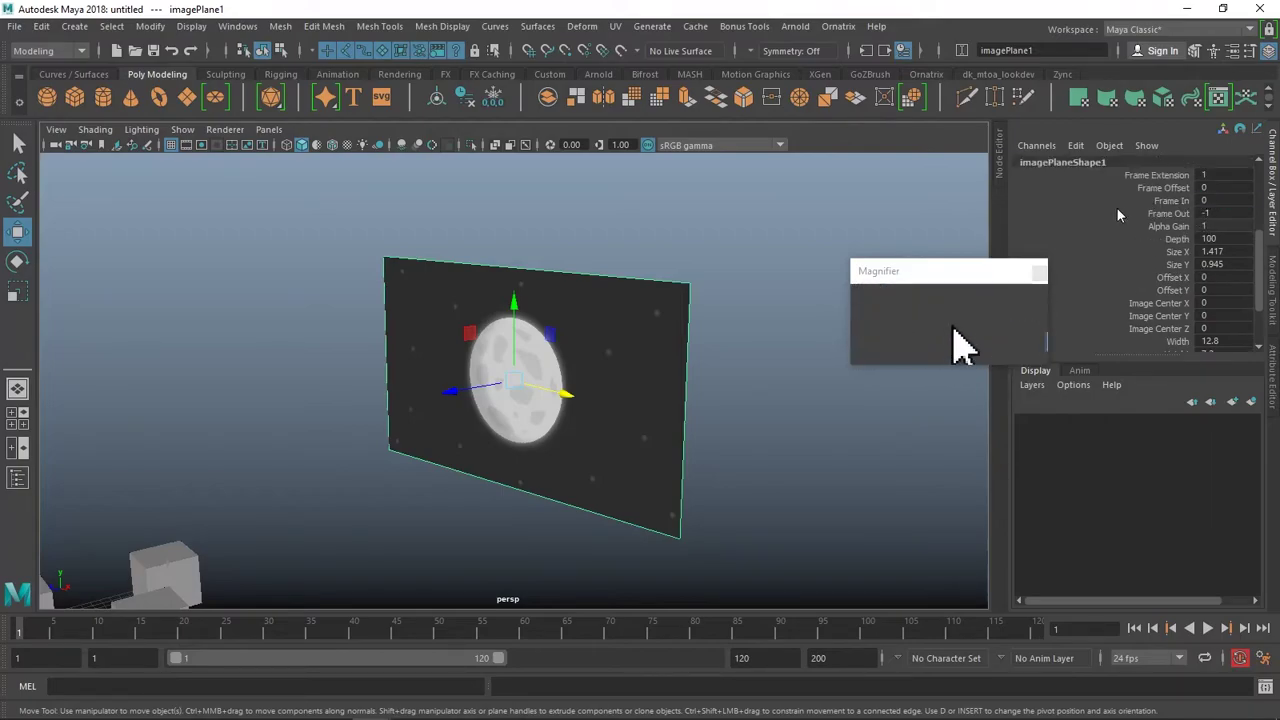
{"action": "scroll", "coordinate": [1133, 218], "scroll_direction": "up", "scroll_amount": 2}
{"action": "scroll", "coordinate": [1149, 233], "scroll_direction": "up", "scroll_amount": 2}
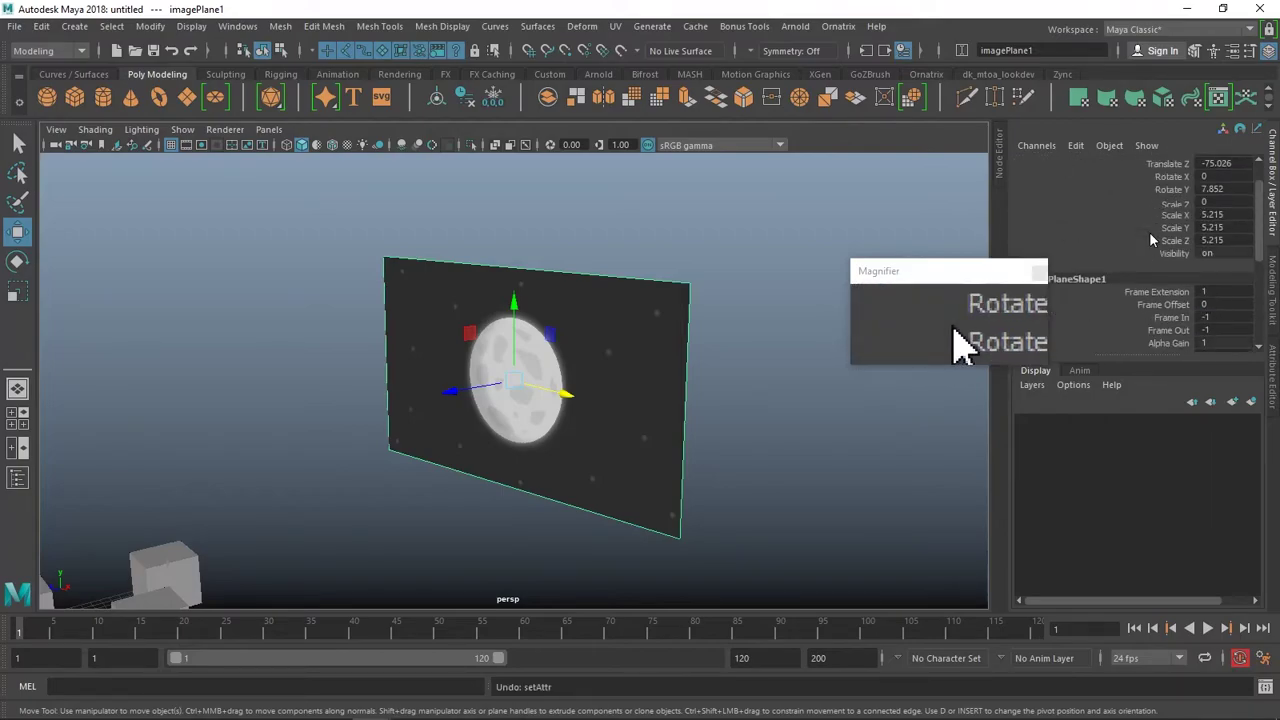
{"action": "scroll", "coordinate": [1150, 233], "scroll_direction": "down", "scroll_amount": 5}
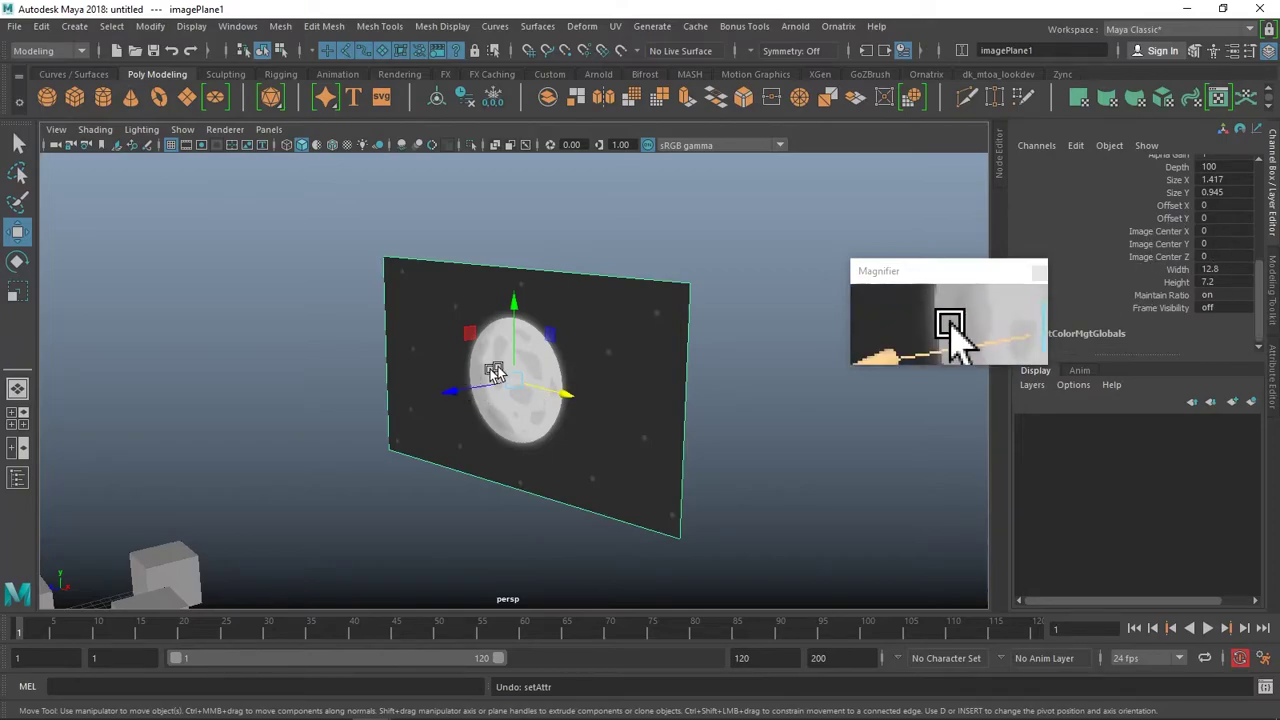
Frame the image plane and orbit so it sits above the cubes
{"action": "mouse_move", "coordinate": [615, 332]}
{"action": "left_mouse_down", "text": "alt"}
{"action": "mouse_move", "coordinate": [654, 371]}
{"action": "mouse_move", "coordinate": [600, 443]}
{"action": "mouse_move", "coordinate": [560, 349]}
{"action": "mouse_move", "coordinate": [408, 419]}
{"action": "mouse_move", "coordinate": [436, 390]}
{"action": "mouse_move", "coordinate": [491, 409]}
{"action": "mouse_move", "coordinate": [371, 409]}
{"action": "mouse_move", "coordinate": [477, 432]}
{"action": "mouse_move", "coordinate": [571, 409]}
{"action": "left_mouse_up", "text": "alt"}
{"action": "right_click", "coordinate": [556, 350]}
{"action": "left_click", "coordinate": [534, 354]}
{"action": "key", "text": "f"}
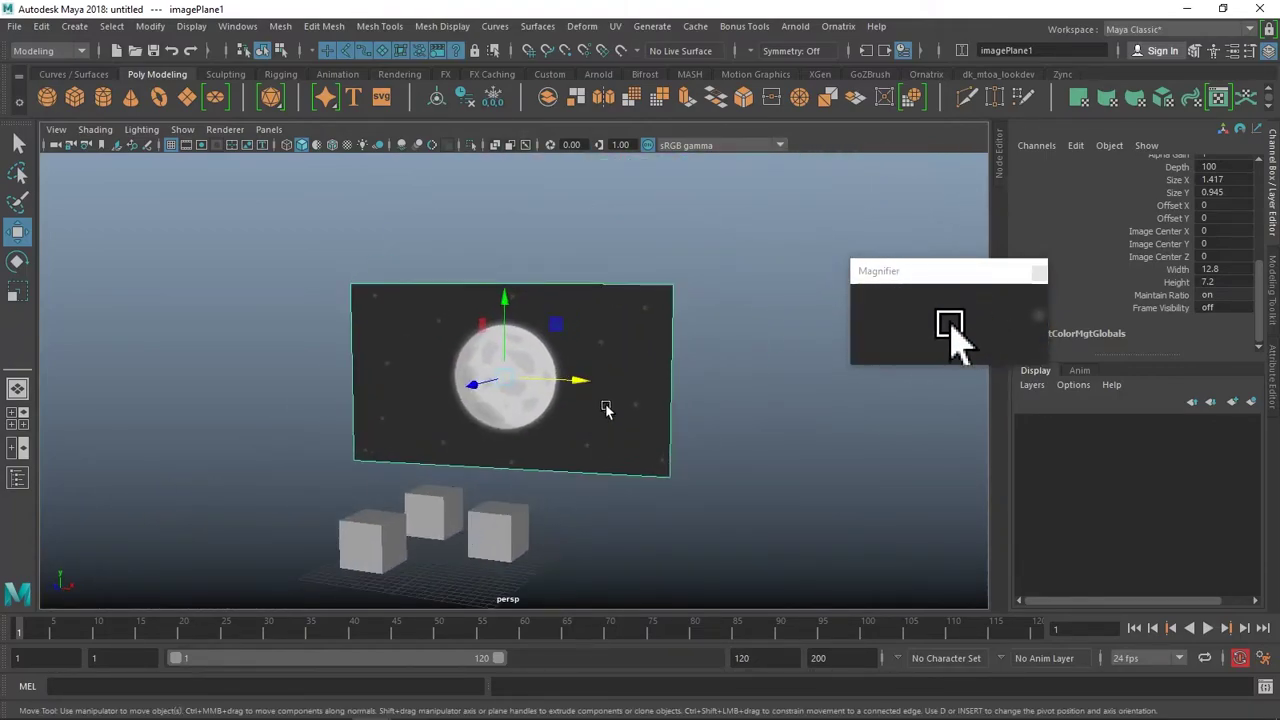
{"action": "left_click_drag", "start_coordinate": [456, 448], "coordinate": [470, 480], "text": "alt"}
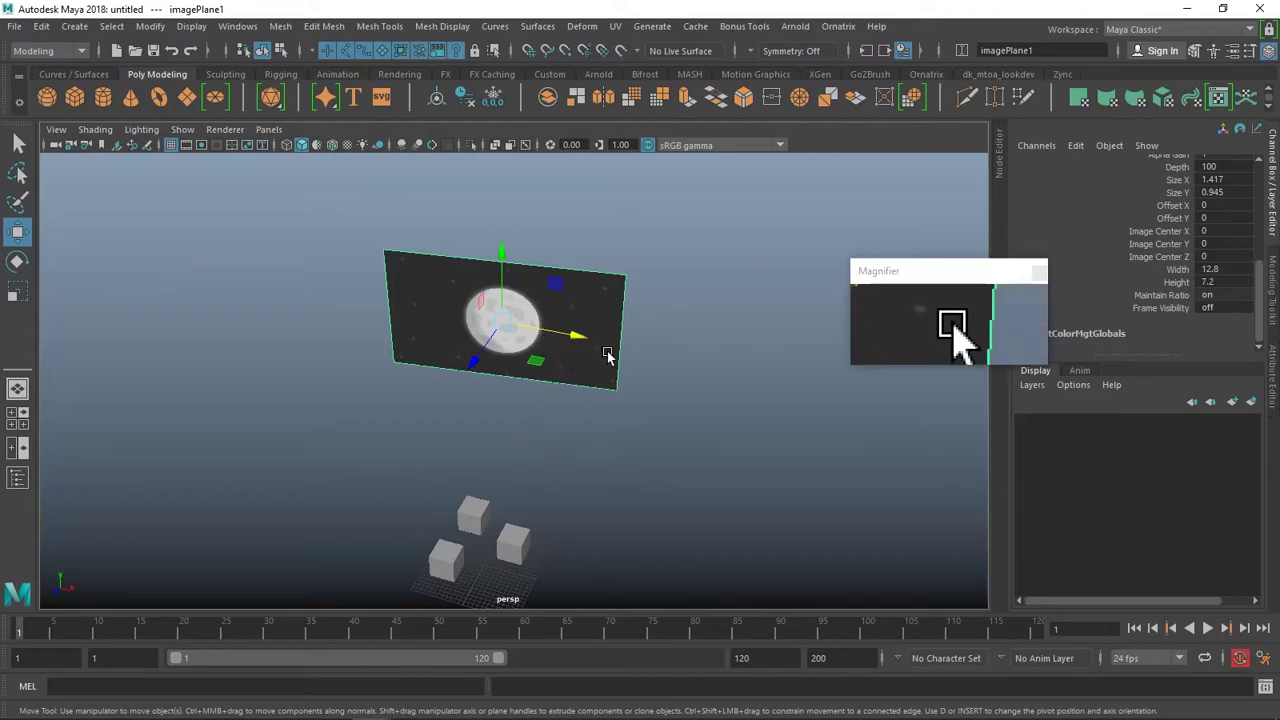
Load the bottle image 2020-06-12 (9).png into the image plane's Image Name
{"action": "left_click", "coordinate": [1276, 348]}
{"action": "left_click", "coordinate": [1194, 416]}
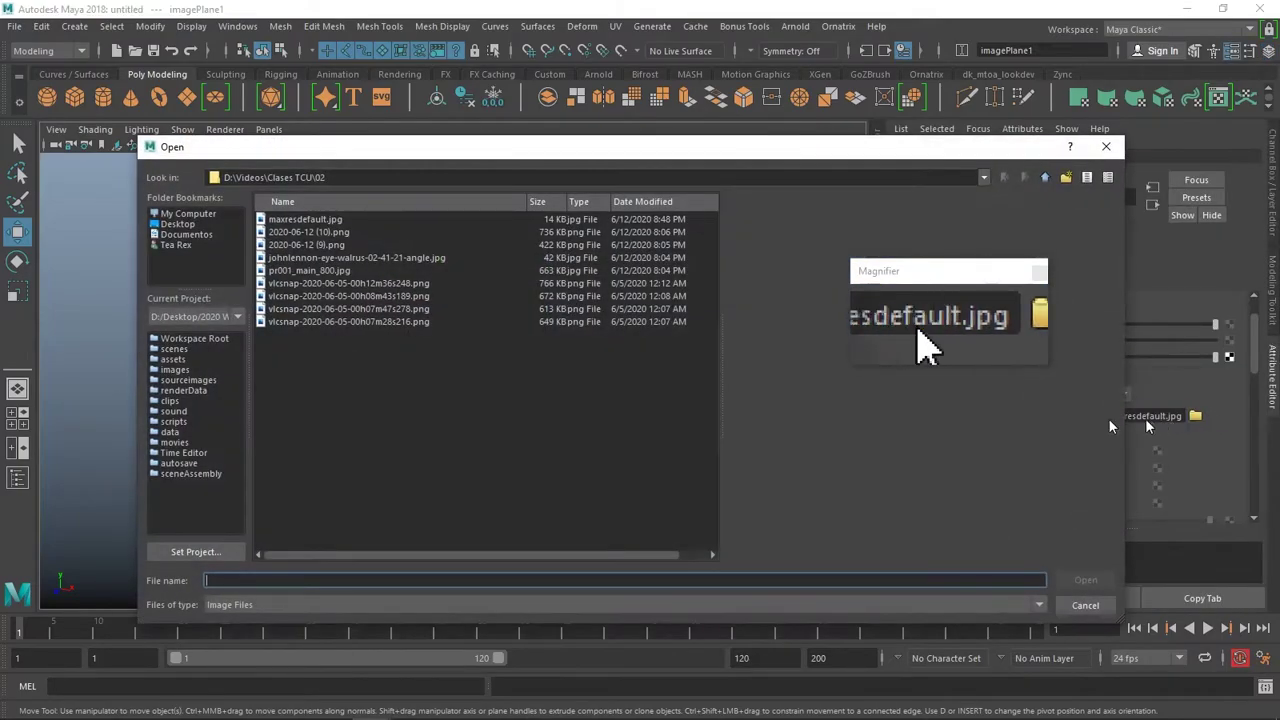
{"action": "left_click", "coordinate": [324, 234]}
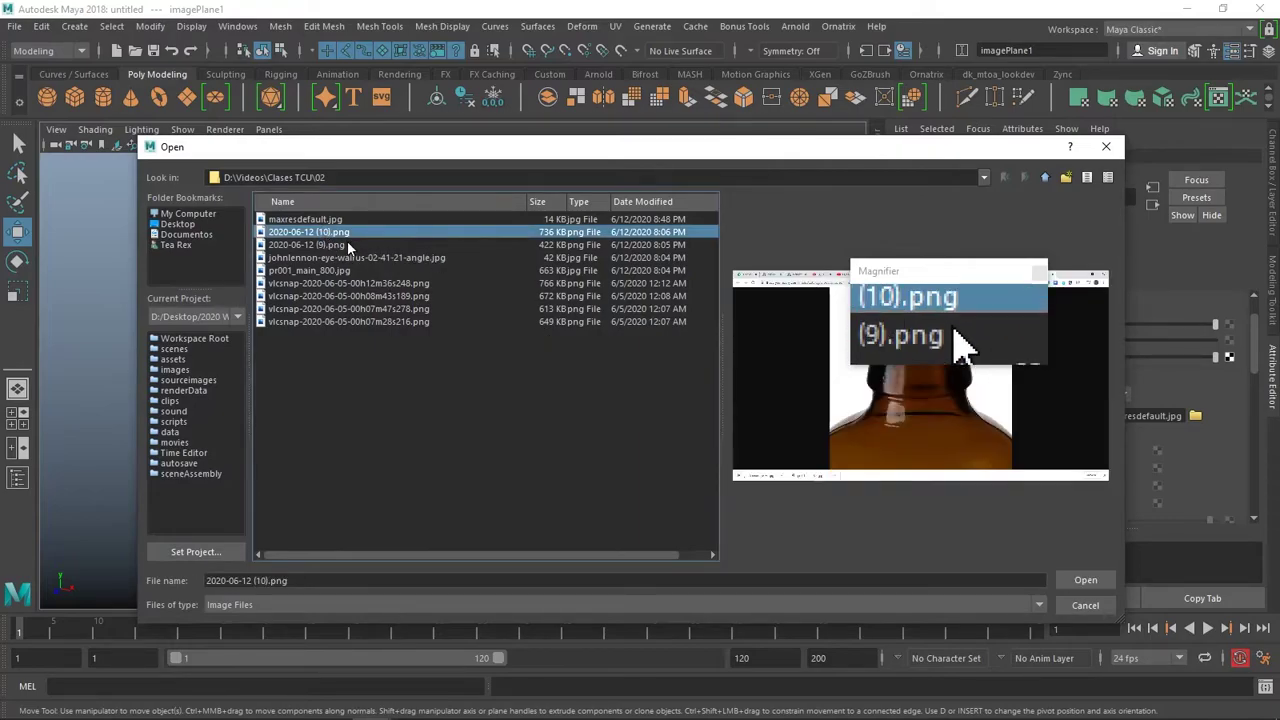
{"action": "left_click", "coordinate": [348, 246]}
{"action": "left_click", "coordinate": [1085, 580]}
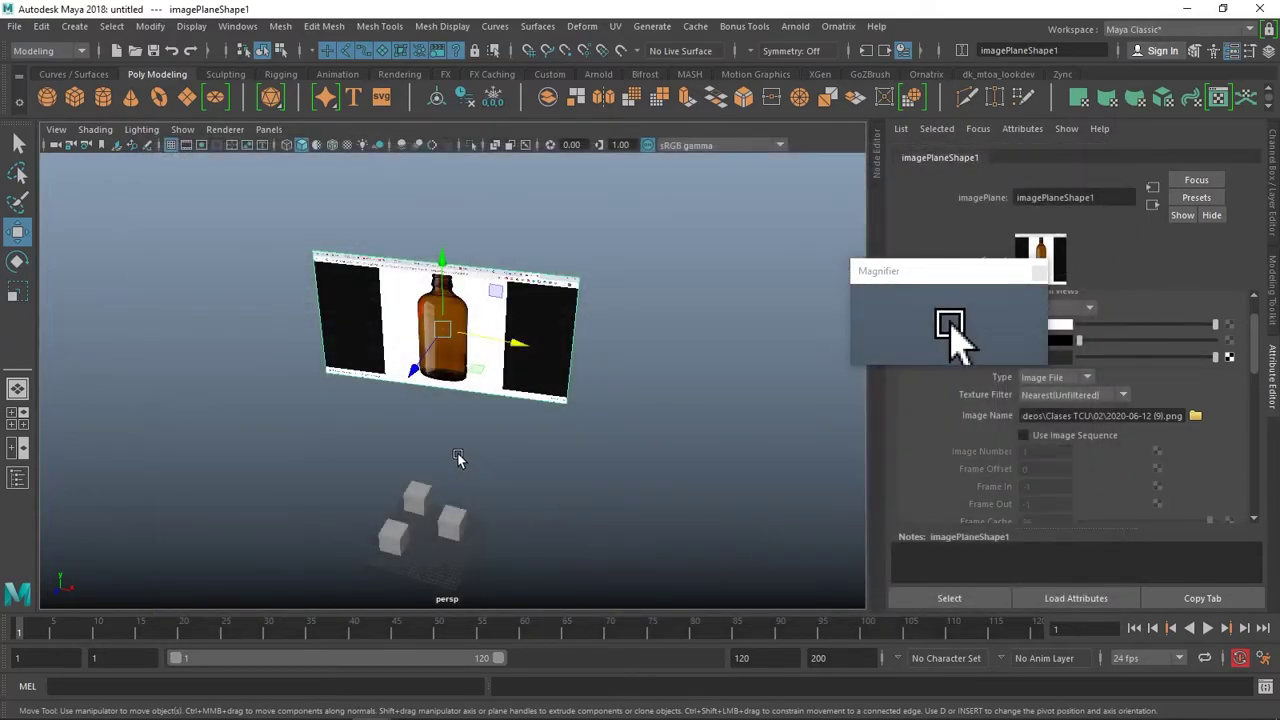
Reposition the bottle plane, review imagePlaneShape1 attributes, then select imagePlane1 and list input-line modes
{"action": "left_click", "coordinate": [1273, 290]}
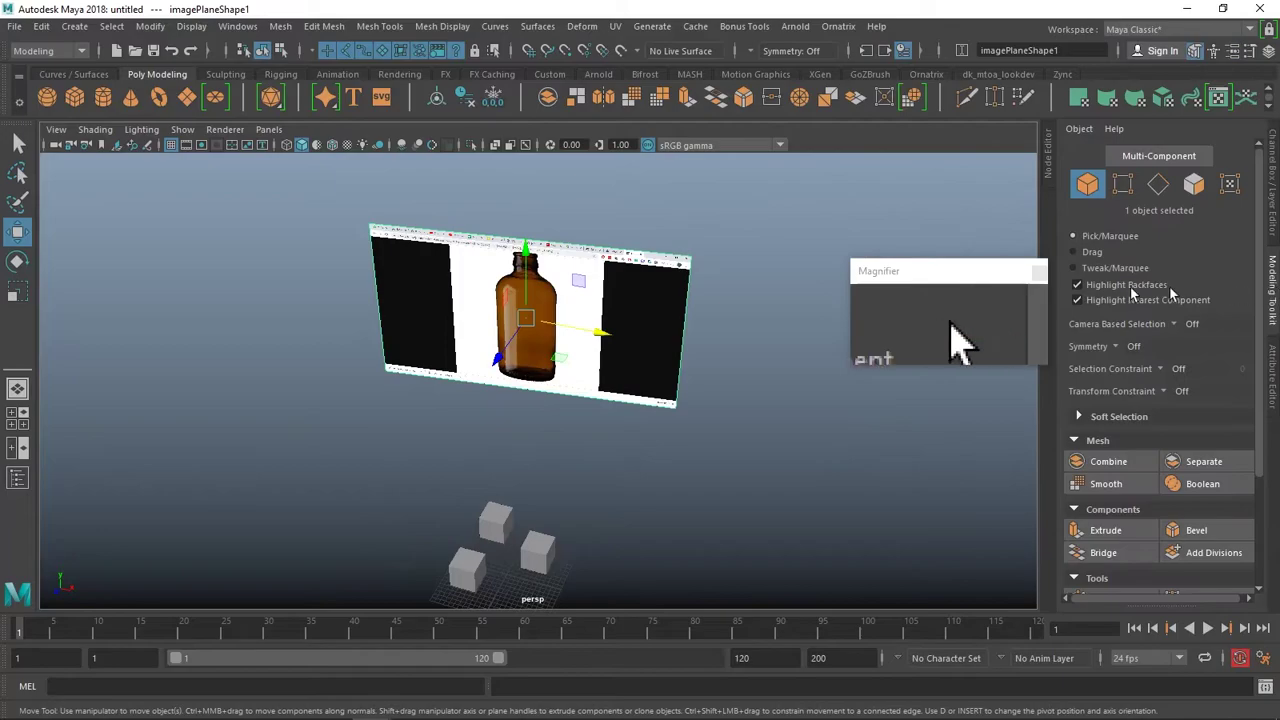
{"action": "left_click_drag", "start_coordinate": [470, 287], "coordinate": [245, 249]}
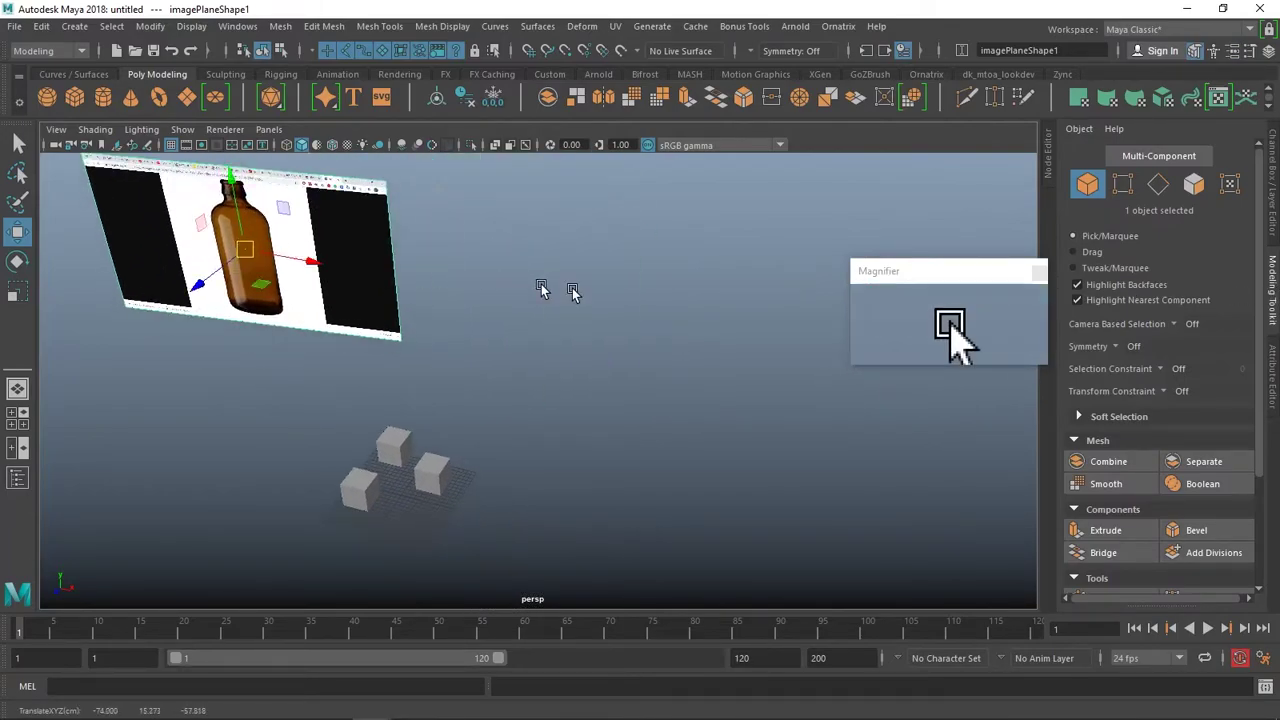
{"action": "left_click", "coordinate": [1277, 287]}
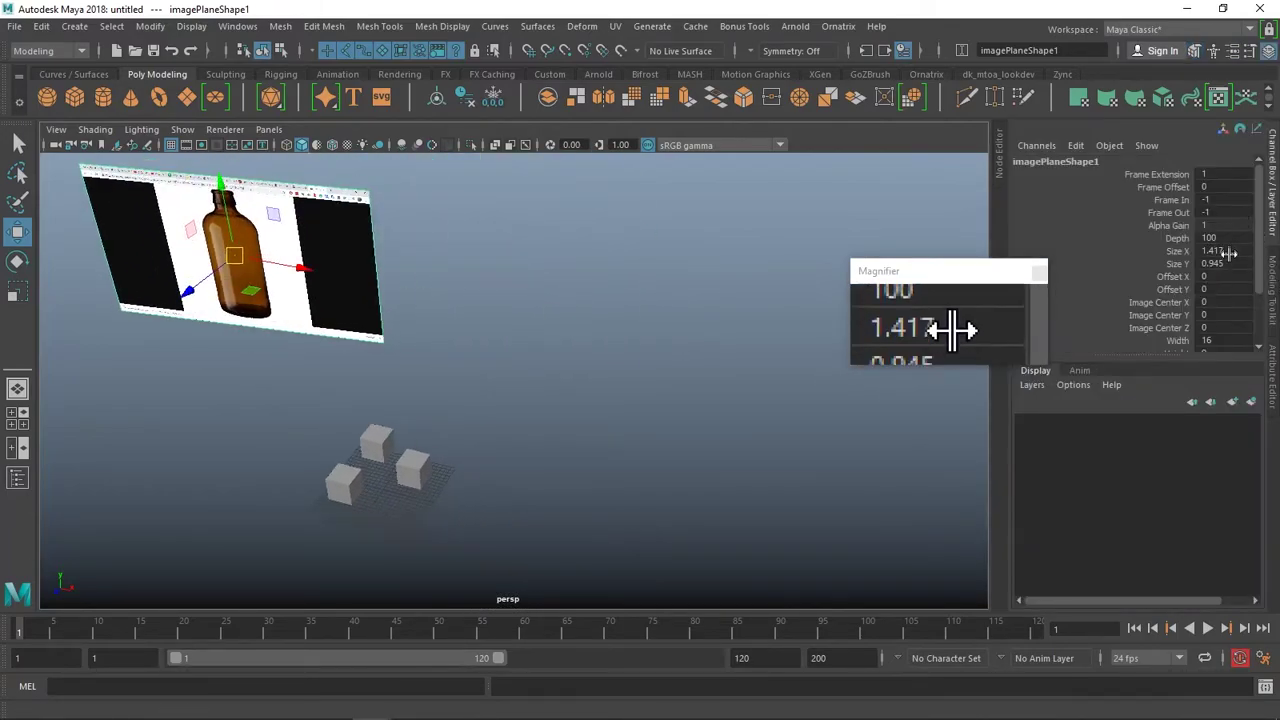
{"action": "scroll", "coordinate": [1229, 254], "scroll_direction": "down", "scroll_amount": 3}
{"action": "scroll", "coordinate": [1229, 255], "scroll_direction": "up", "scroll_amount": 3}
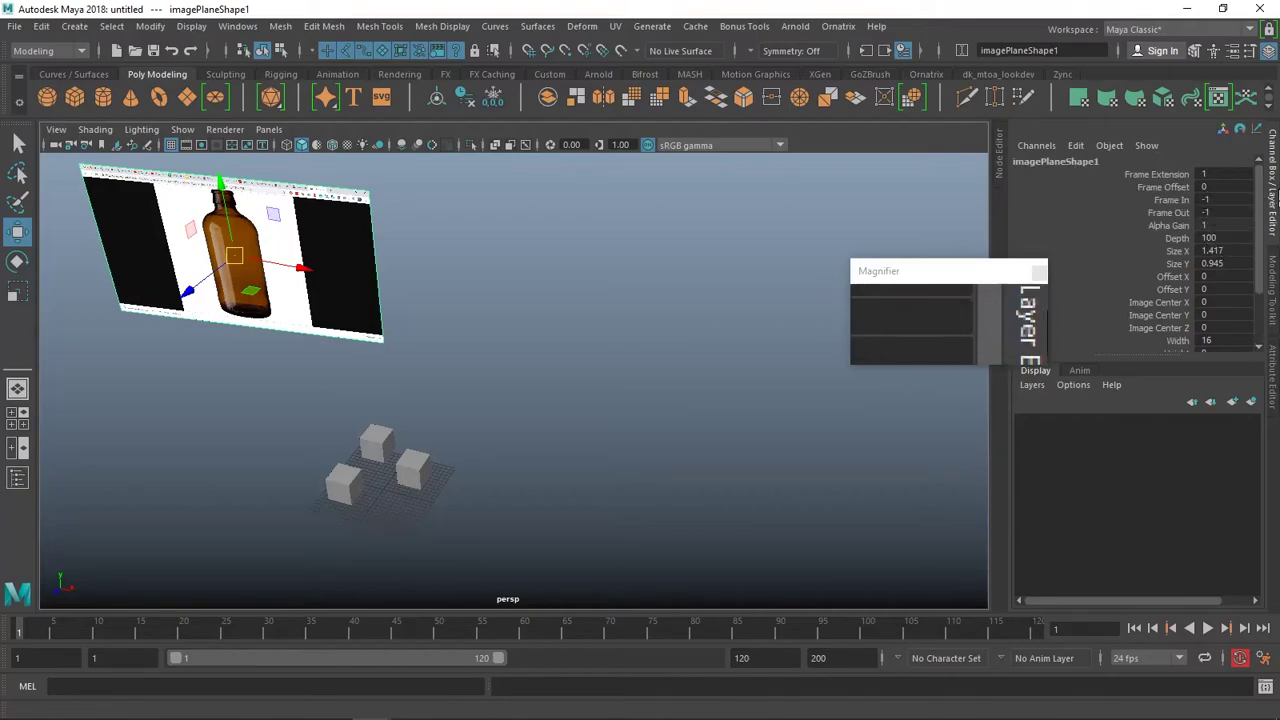
{"action": "scroll", "coordinate": [1227, 250], "scroll_direction": "down", "scroll_amount": 3}
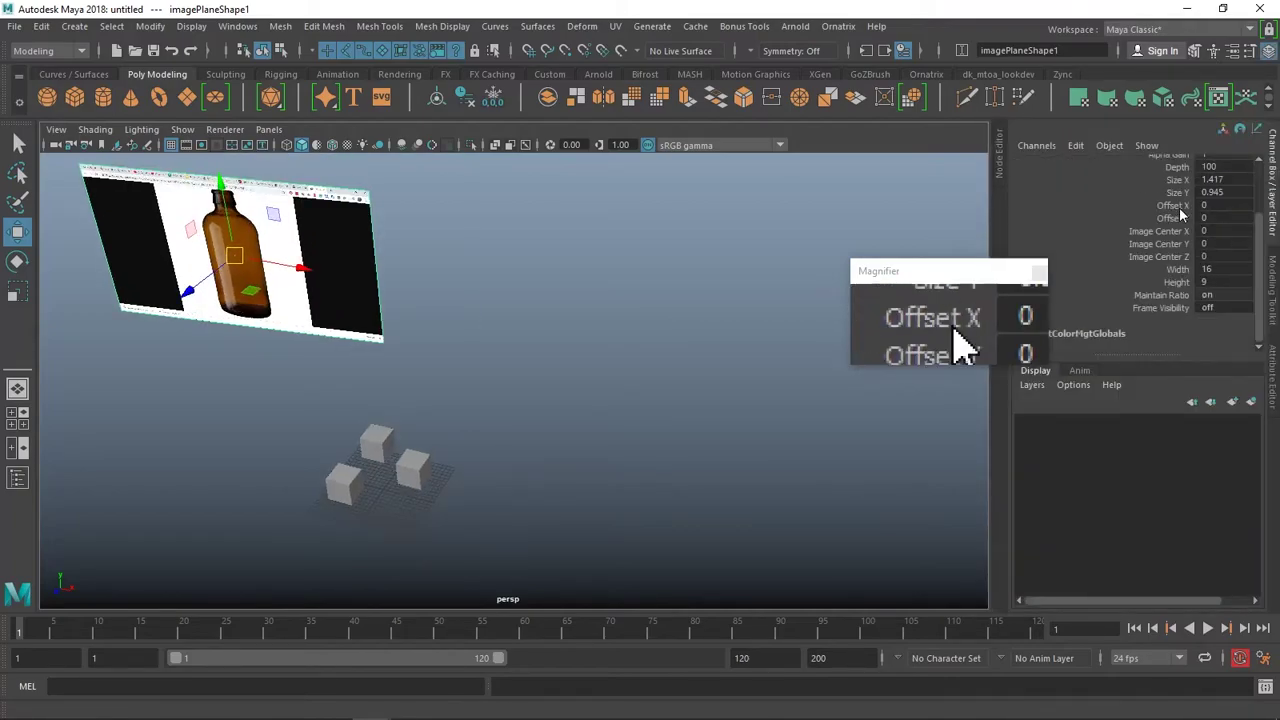
{"action": "left_click_drag", "start_coordinate": [335, 272], "coordinate": [679, 325]}
{"action": "scroll", "coordinate": [1165, 317], "scroll_direction": "up", "scroll_amount": 3}
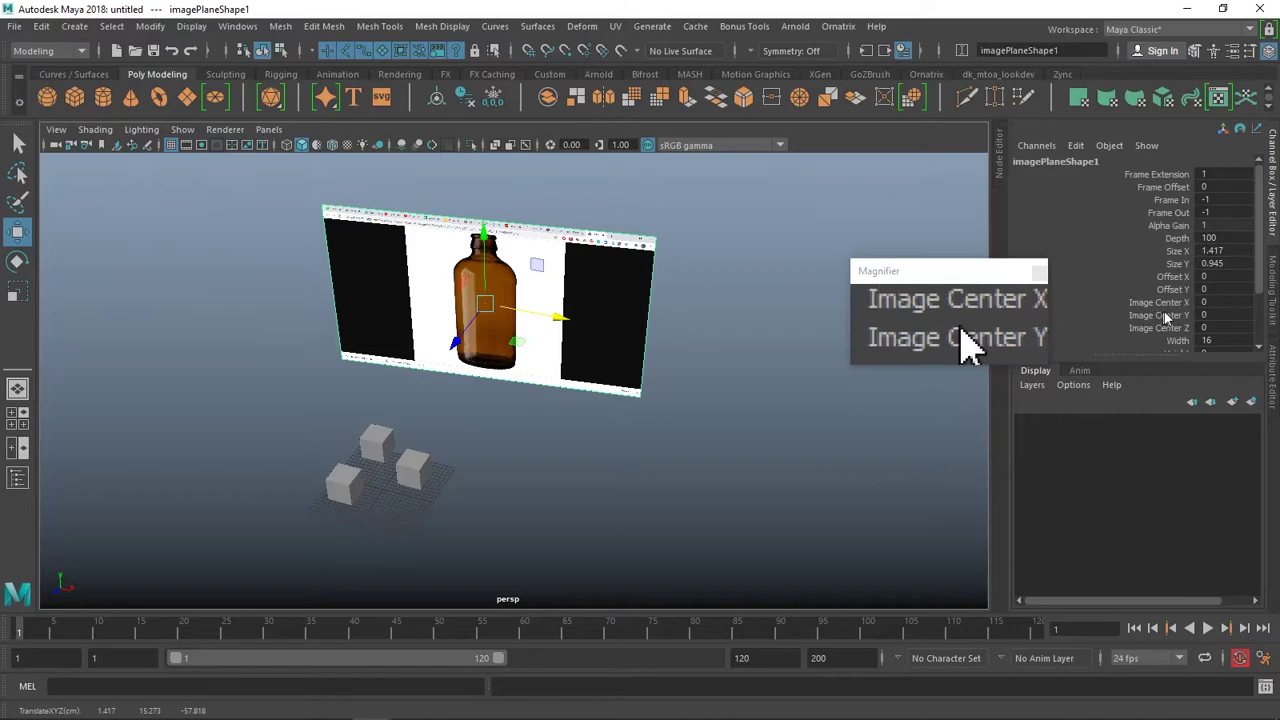
{"action": "scroll", "coordinate": [1201, 304], "scroll_direction": "down", "scroll_amount": 3}
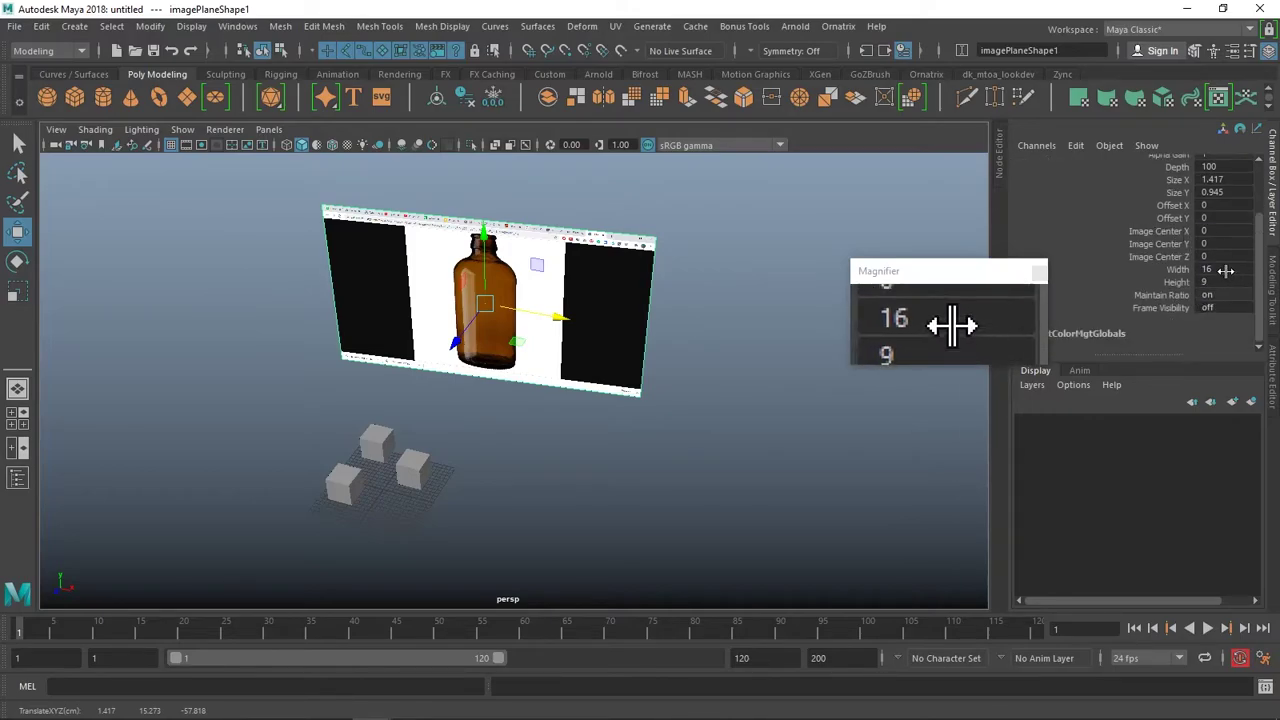
{"action": "left_click", "coordinate": [566, 286]}
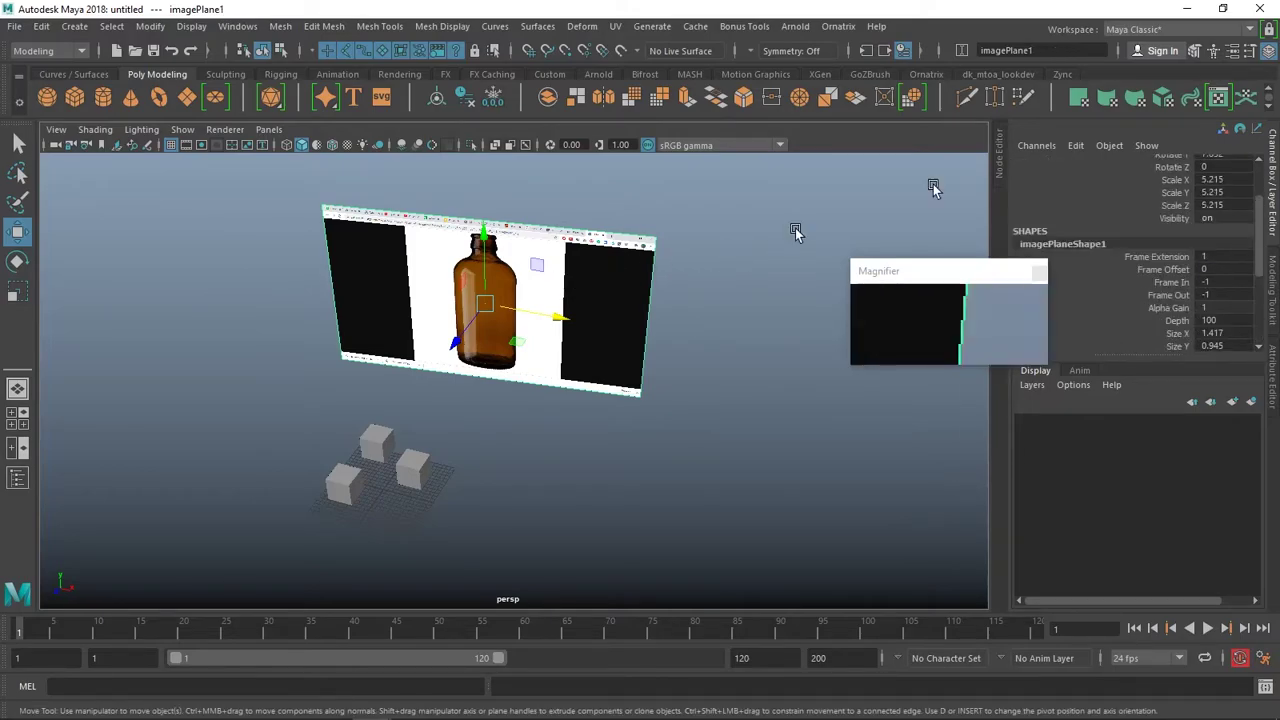
{"action": "left_click", "coordinate": [962, 51]}
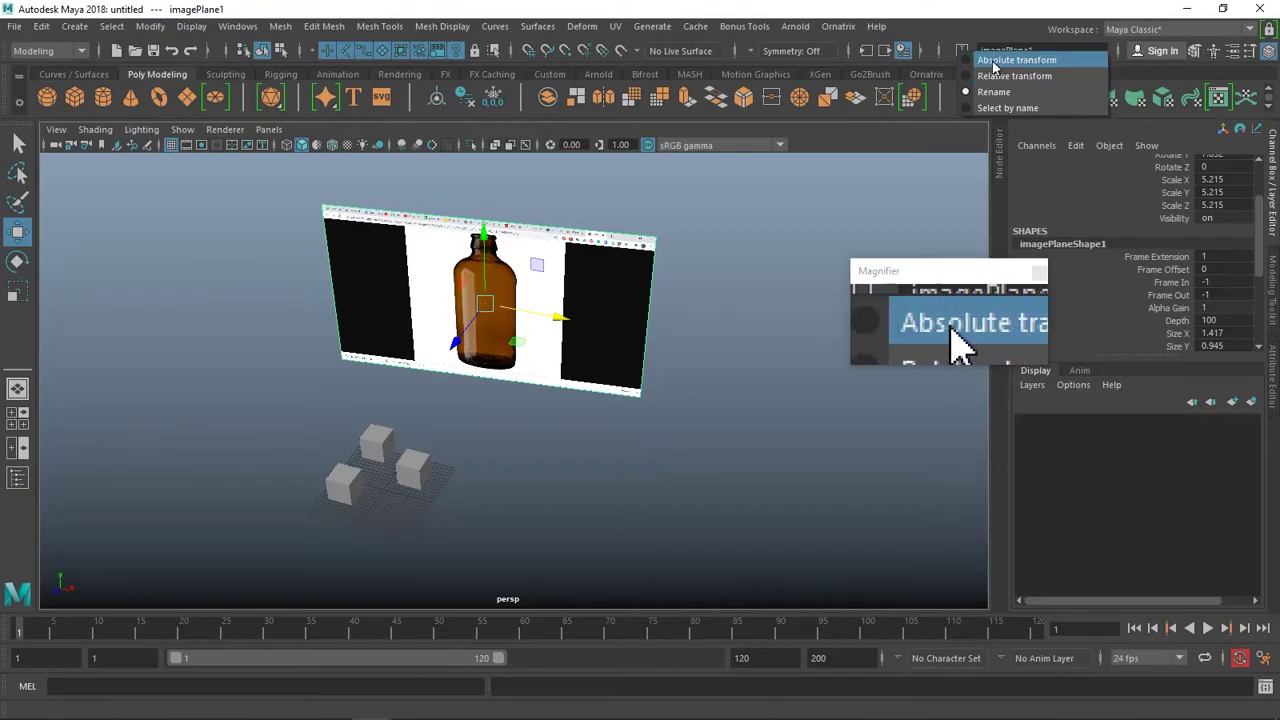
Move the image plane to absolute X, Y and Z coordinates, ending at Z 12
{"action": "left_click", "coordinate": [963, 51]}
{"action": "left_click", "coordinate": [963, 51]}
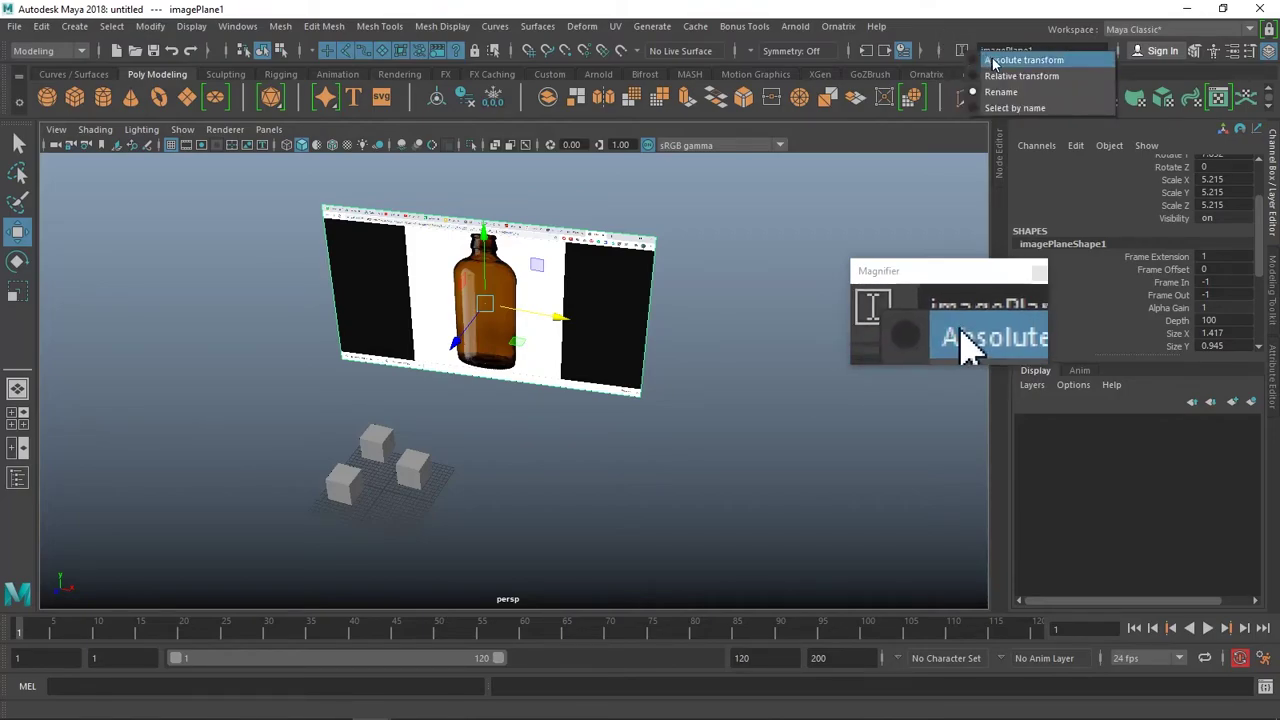
{"action": "left_click", "coordinate": [994, 56]}
{"action": "type", "text": "0"}
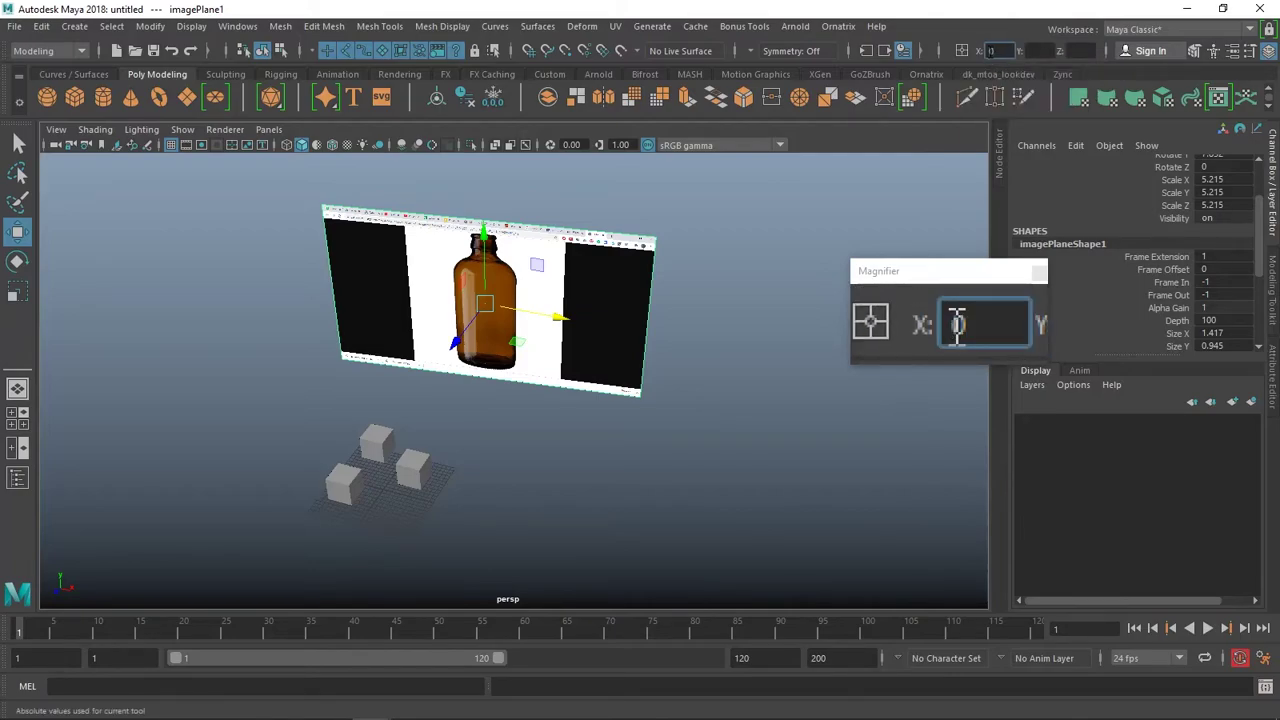
{"action": "key", "text": "Return"}
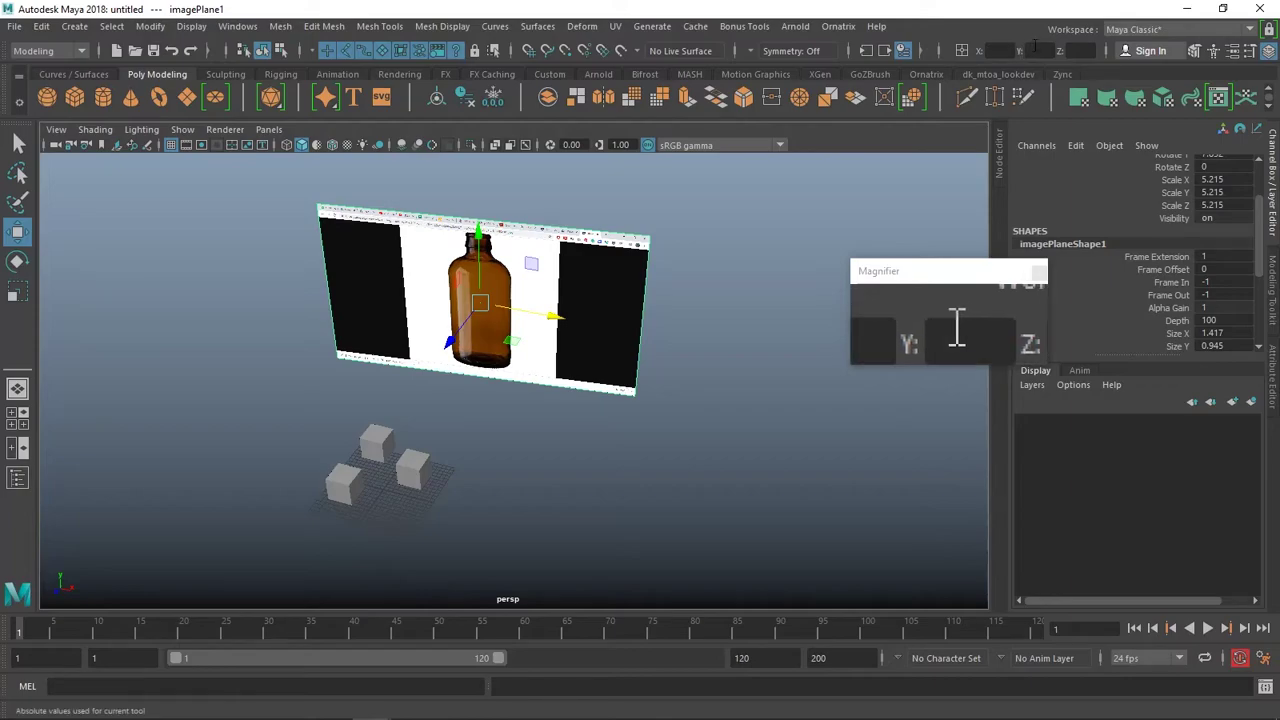
{"action": "mouse_move", "coordinate": [480, 330]}
{"action": "left_mouse_down", "text": "alt"}
{"action": "mouse_move", "coordinate": [557, 329]}
{"action": "mouse_move", "coordinate": [571, 286]}
{"action": "left_mouse_up", "text": "alt"}
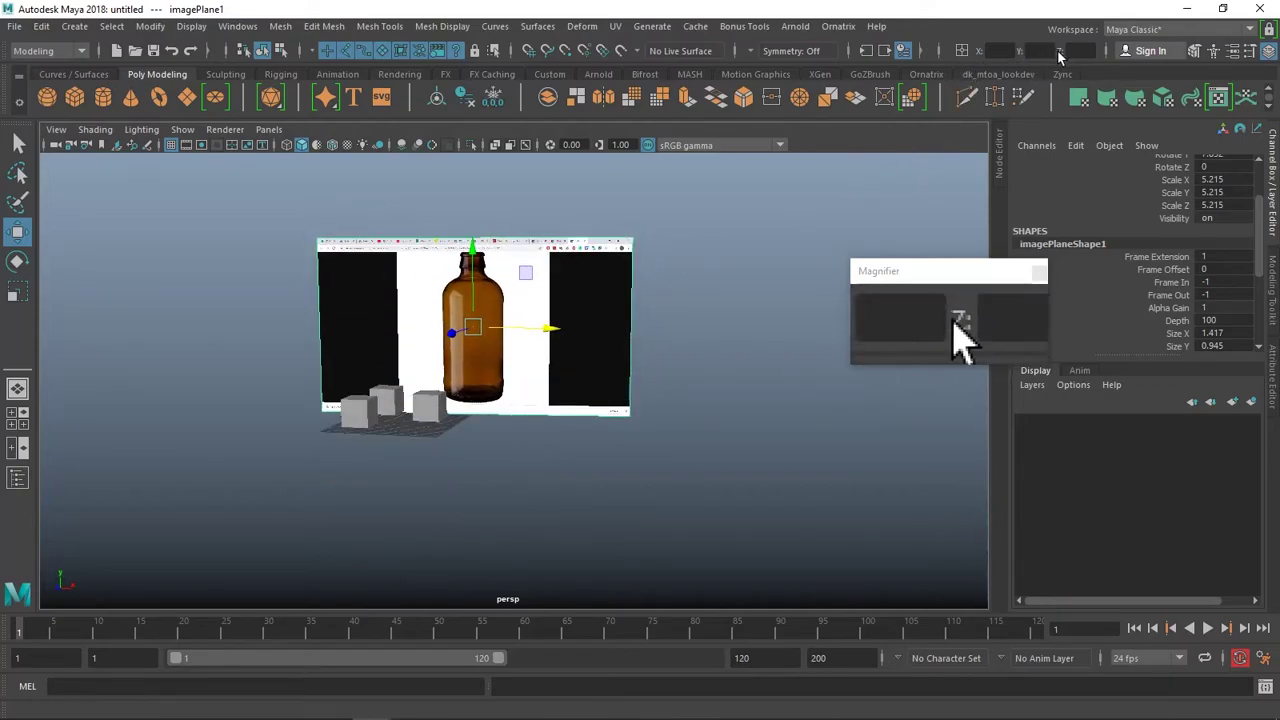
{"action": "type", "text": "0"}
{"action": "key", "text": "Return"}
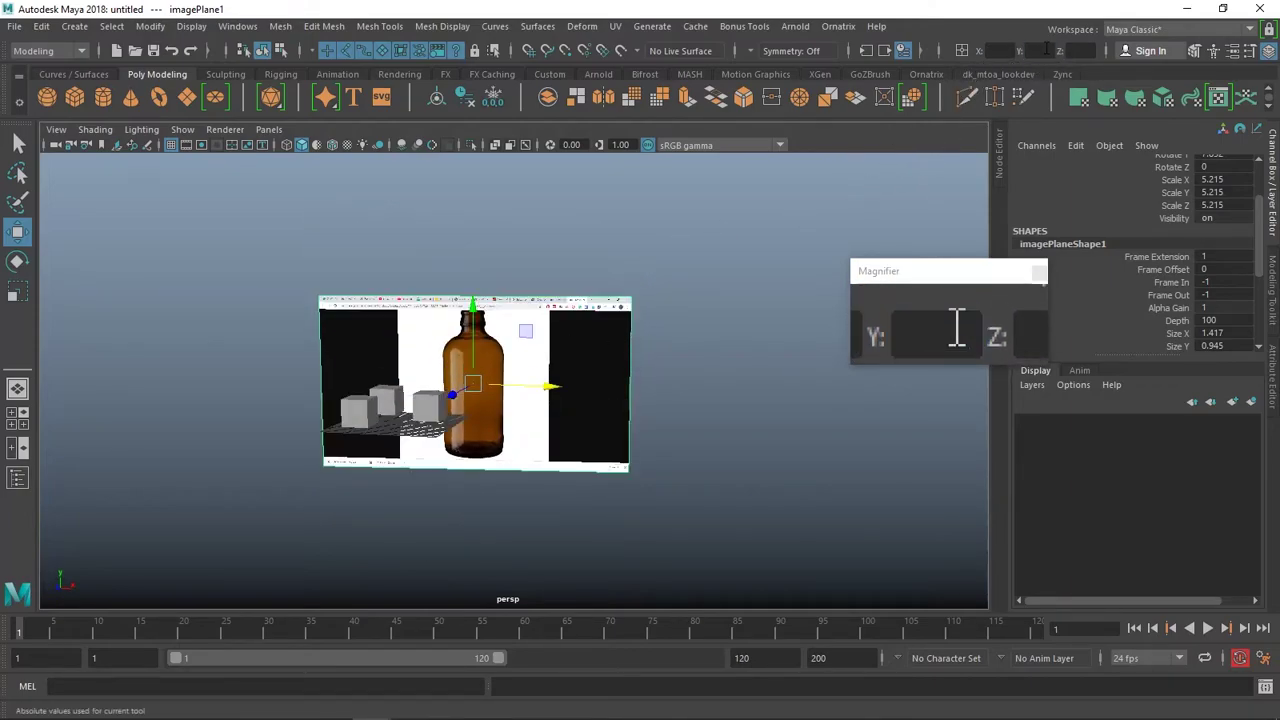
{"action": "left_click_drag", "start_coordinate": [508, 337], "coordinate": [588, 401], "text": "alt"}
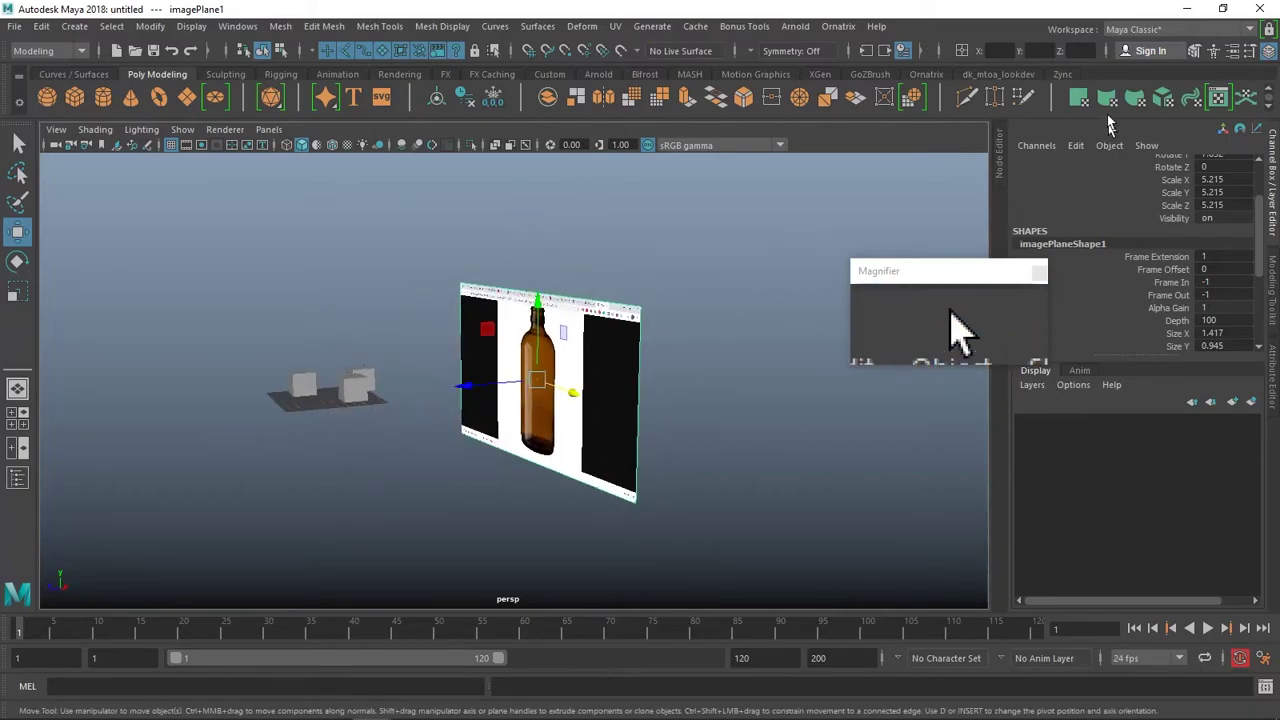
{"action": "left_click", "coordinate": [1077, 49]}
{"action": "key", "text": "Return"}
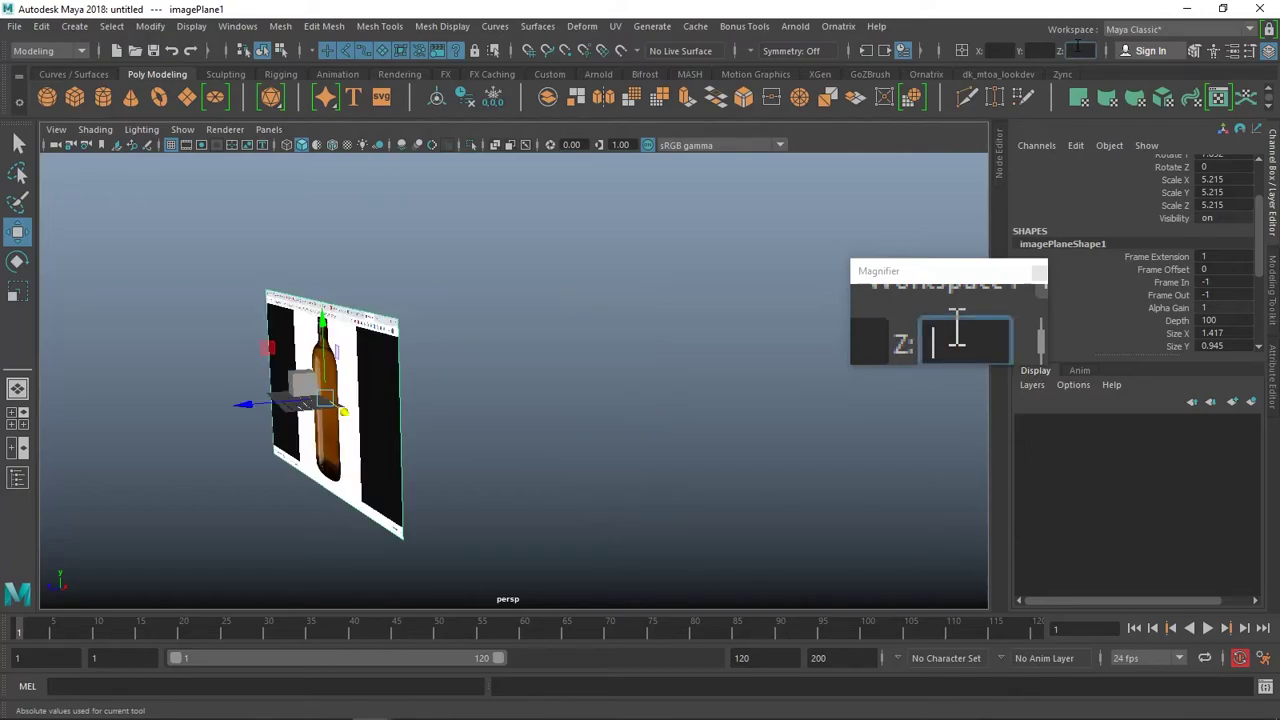
{"action": "type", "text": "12"}
{"action": "key", "text": "Return"}
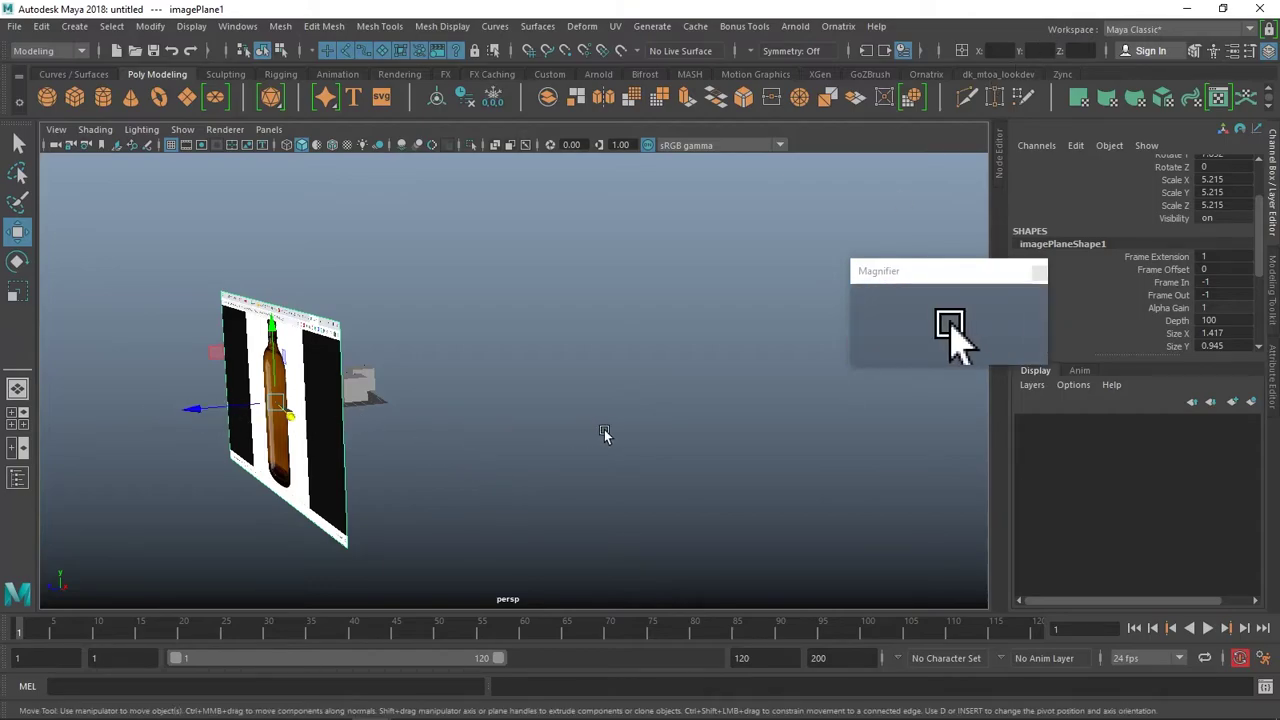
Rotate the image plane about -9.4 degrees around its Y axis
{"action": "left_click_drag", "start_coordinate": [604, 432], "coordinate": [522, 503], "text": "alt"}
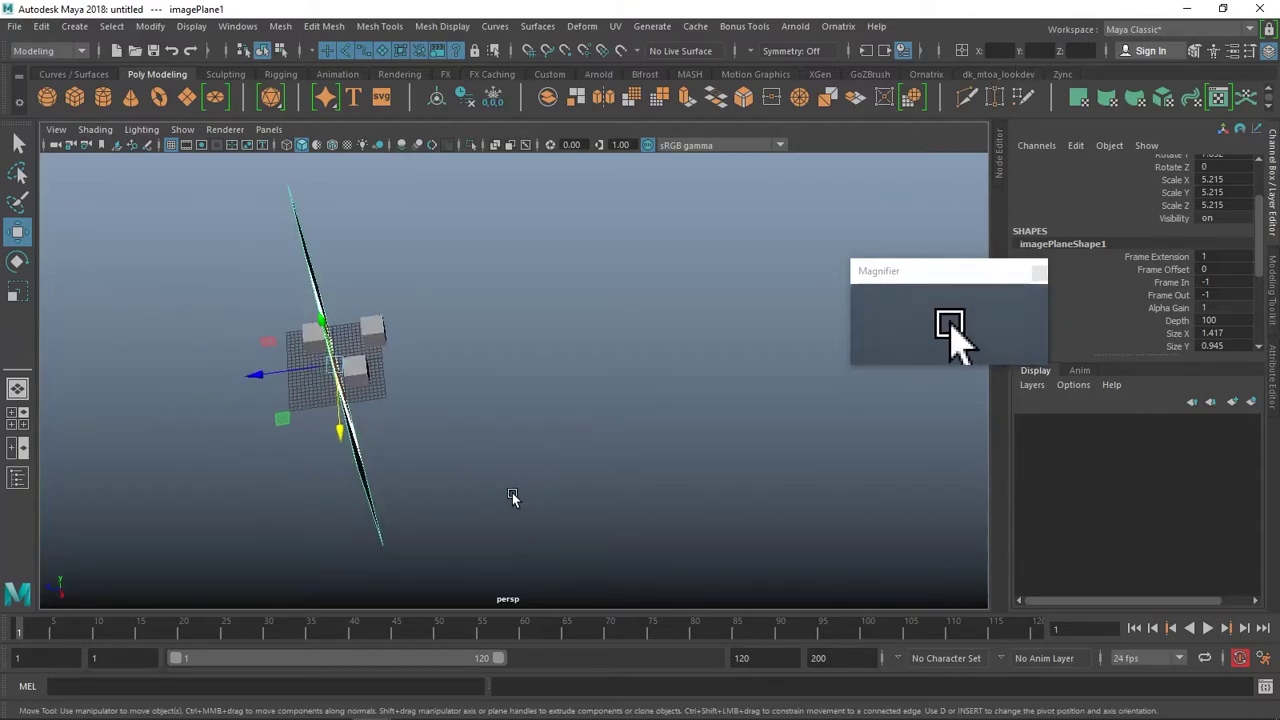
{"action": "key", "text": "e"}
{"action": "middle_click_drag", "start_coordinate": [600, 430], "coordinate": [657, 418]}
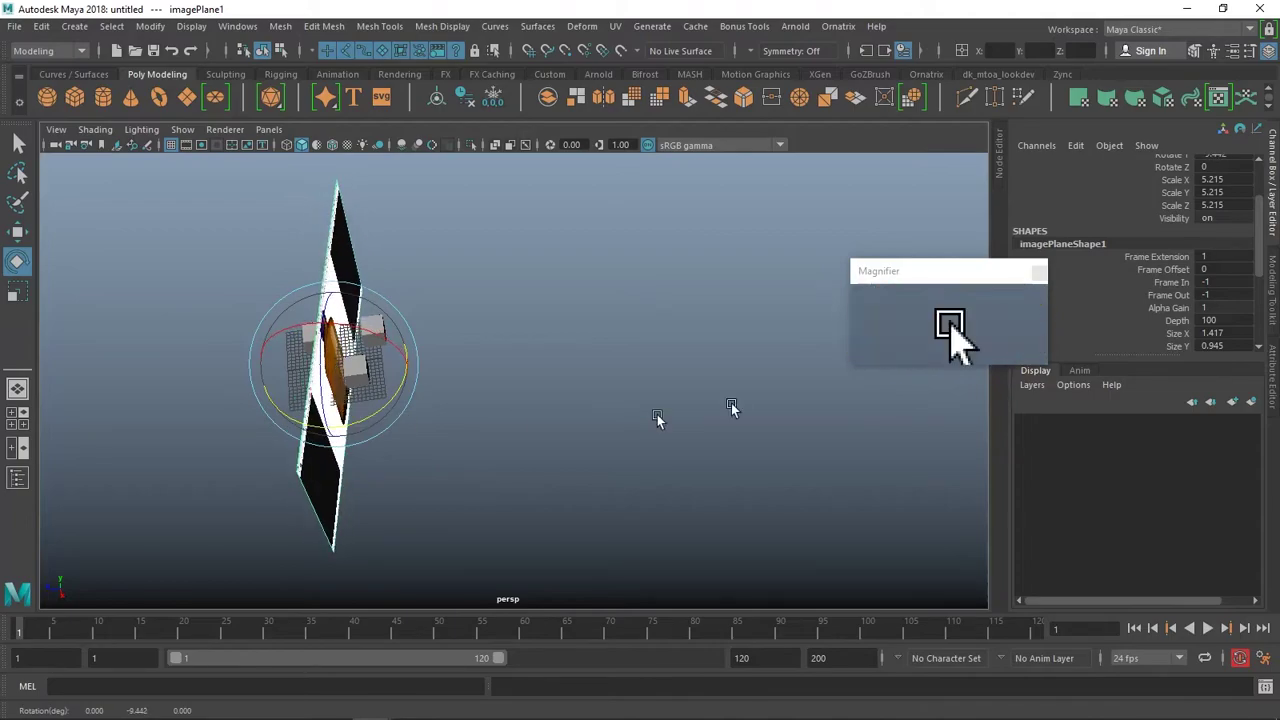
Set the image plane's Rotate Y to 0 in the Channel Box
{"action": "scroll", "coordinate": [1150, 250], "scroll_direction": "up", "scroll_amount": 3}
{"action": "left_click", "coordinate": [1212, 225]}
{"action": "type", "text": "0"}
{"action": "key", "text": "Return"}
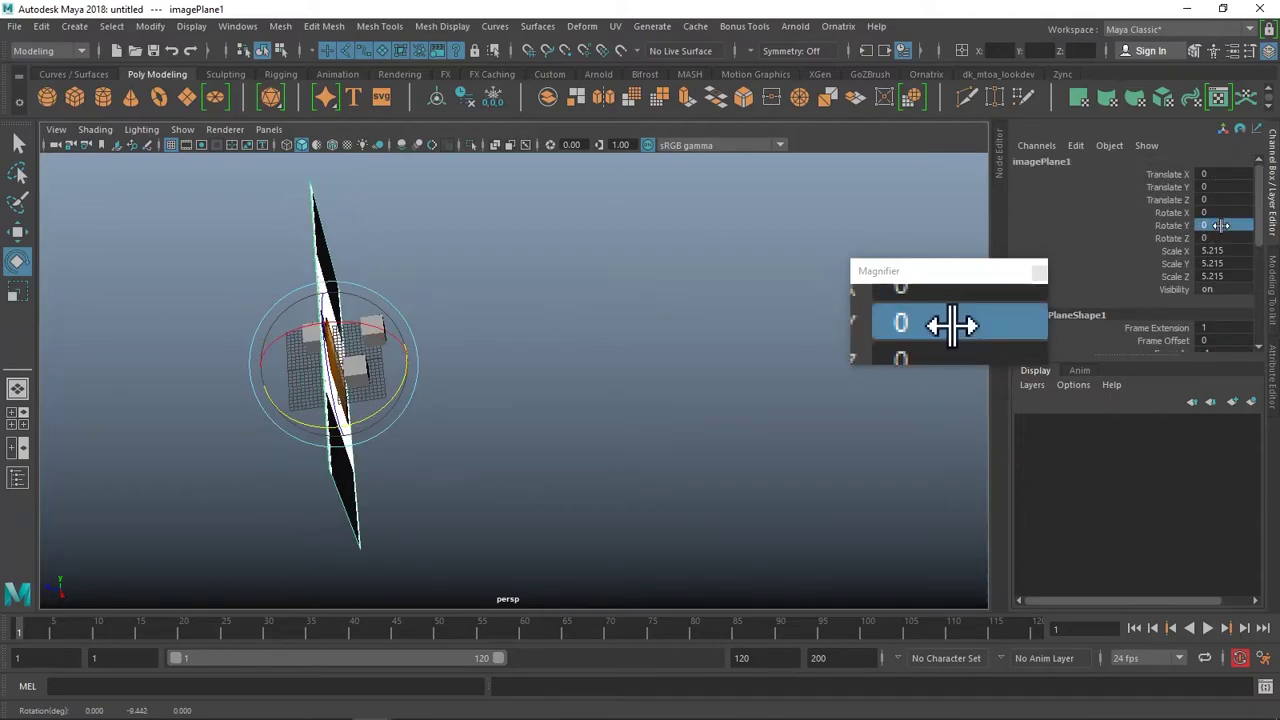
Move the image plane up and back behind the cubes to Translate Y 3.975, Z -47.181
{"action": "left_click_drag", "start_coordinate": [470, 500], "coordinate": [583, 393], "text": "alt"}
{"action": "key", "text": "w"}
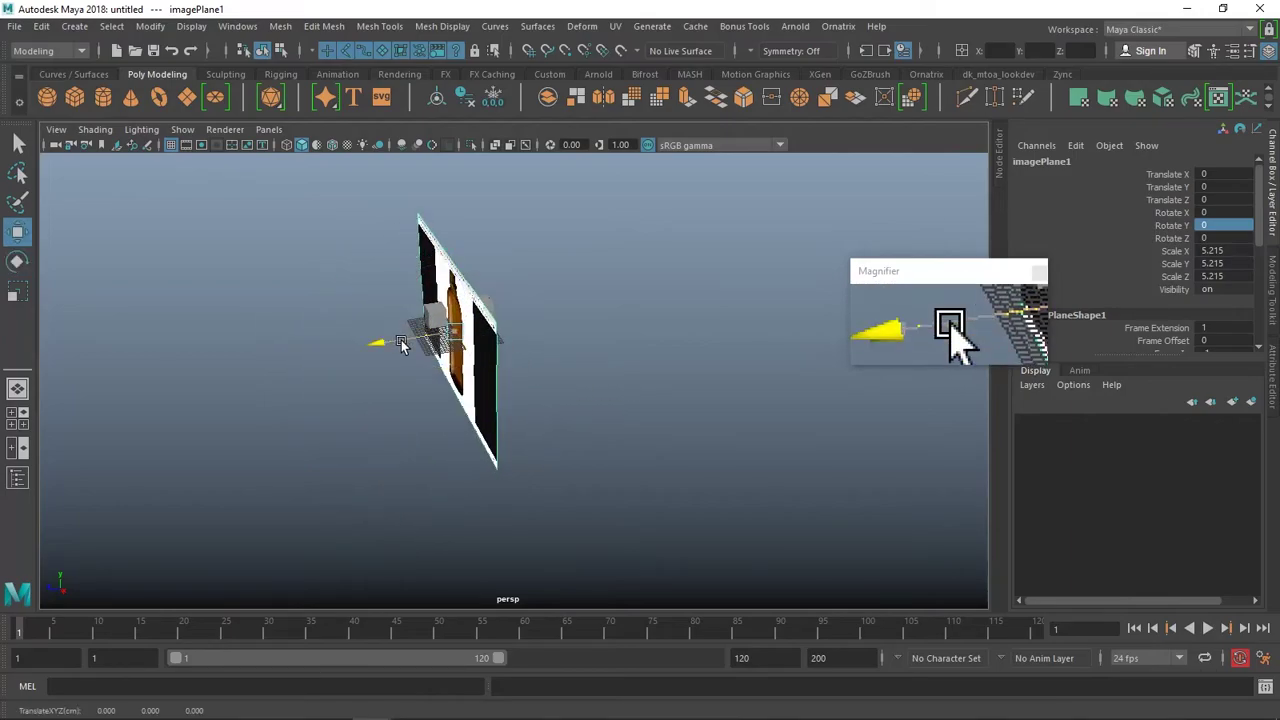
{"action": "left_click_drag", "start_coordinate": [405, 342], "coordinate": [632, 310]}
{"action": "key", "text": "ctrl+z"}
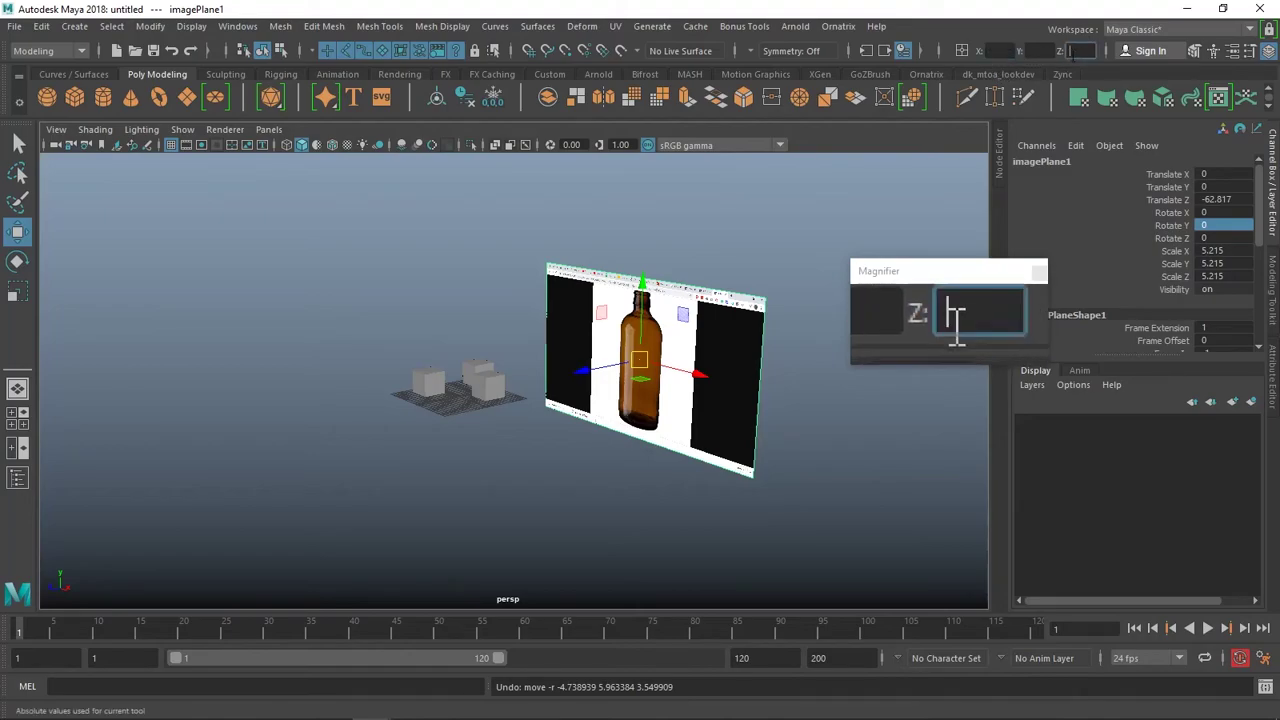
{"action": "type", "text": "0"}
{"action": "key", "text": "Return"}
{"action": "left_click_drag", "start_coordinate": [470, 340], "coordinate": [522, 424], "text": "alt"}
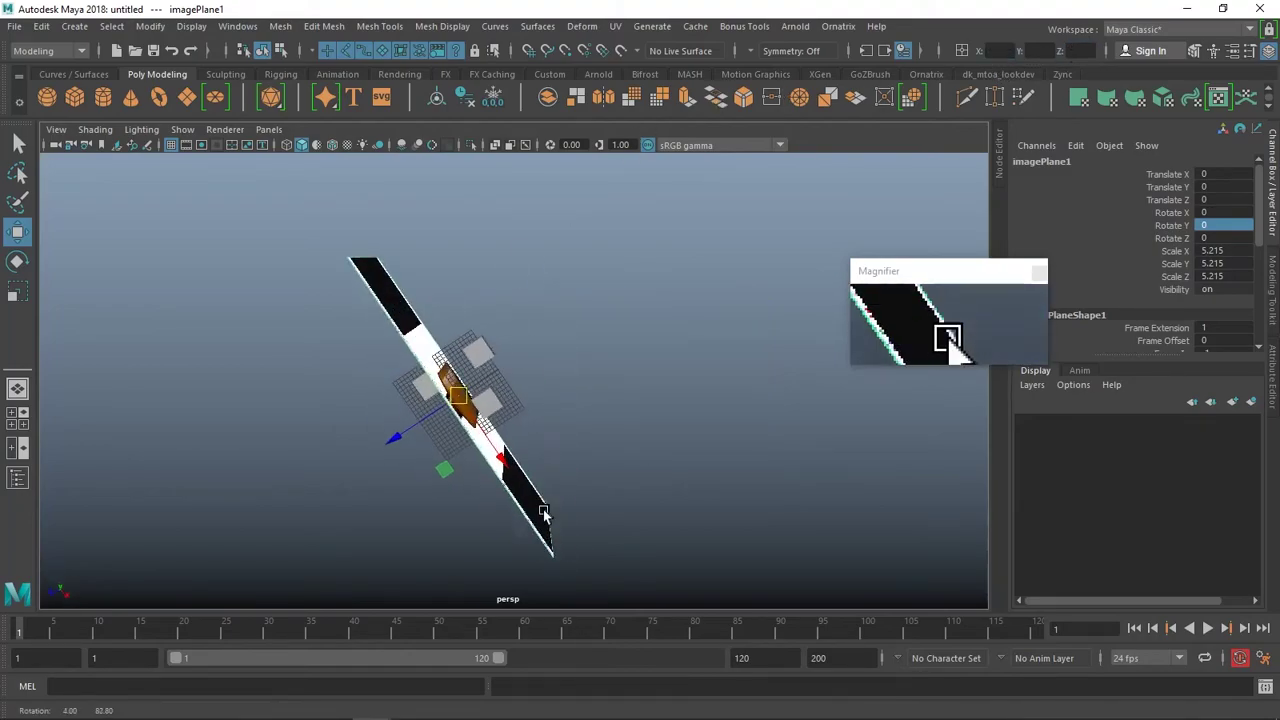
{"action": "left_click_drag", "start_coordinate": [457, 352], "coordinate": [624, 302]}
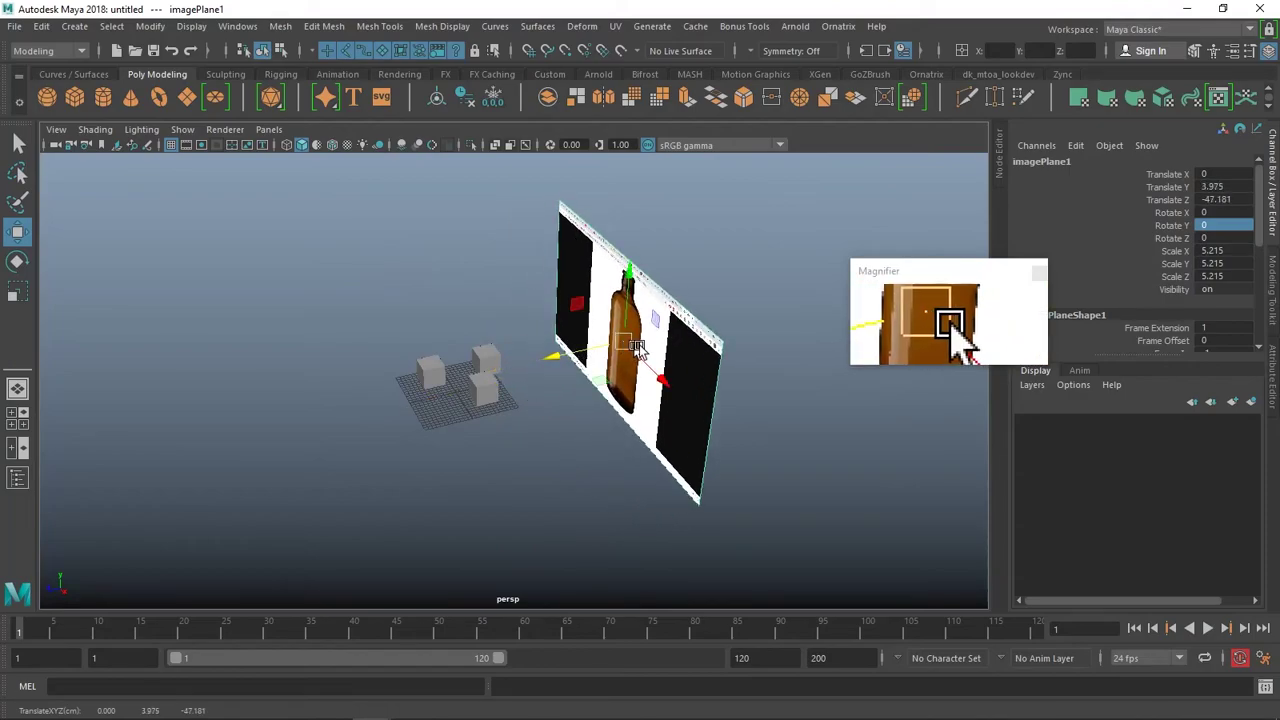
{"action": "left_click", "coordinate": [964, 51]}
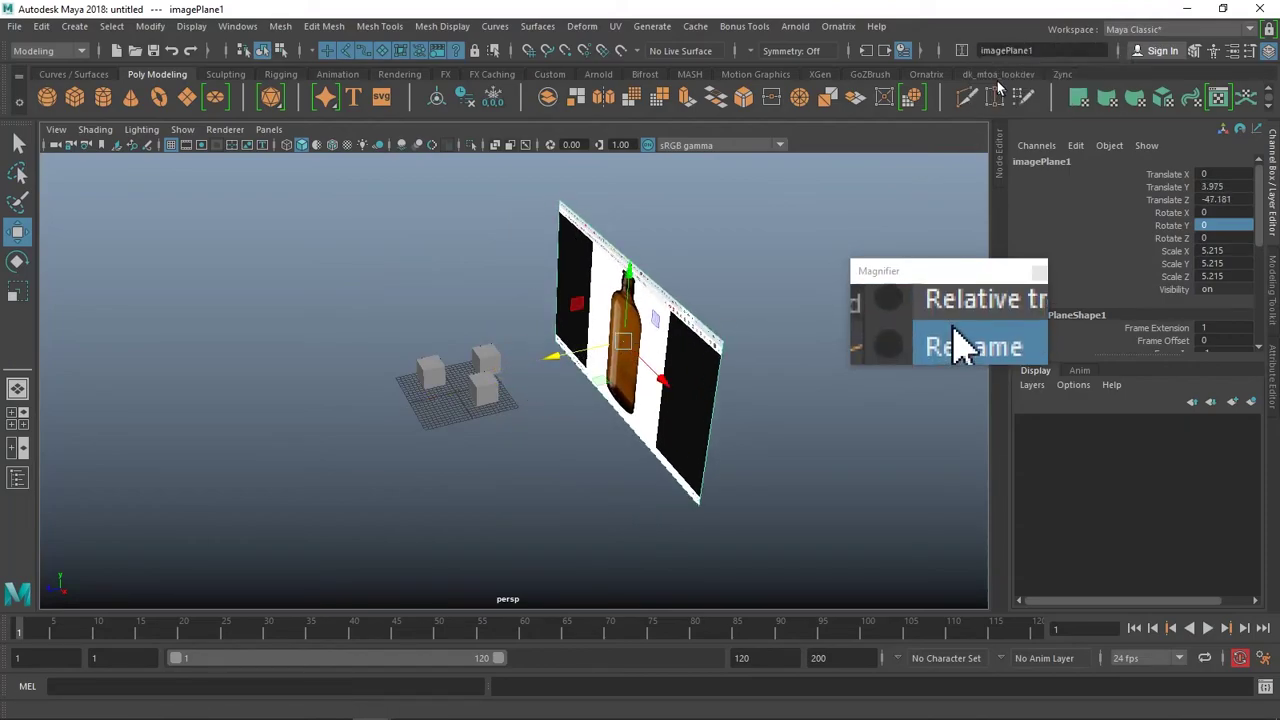